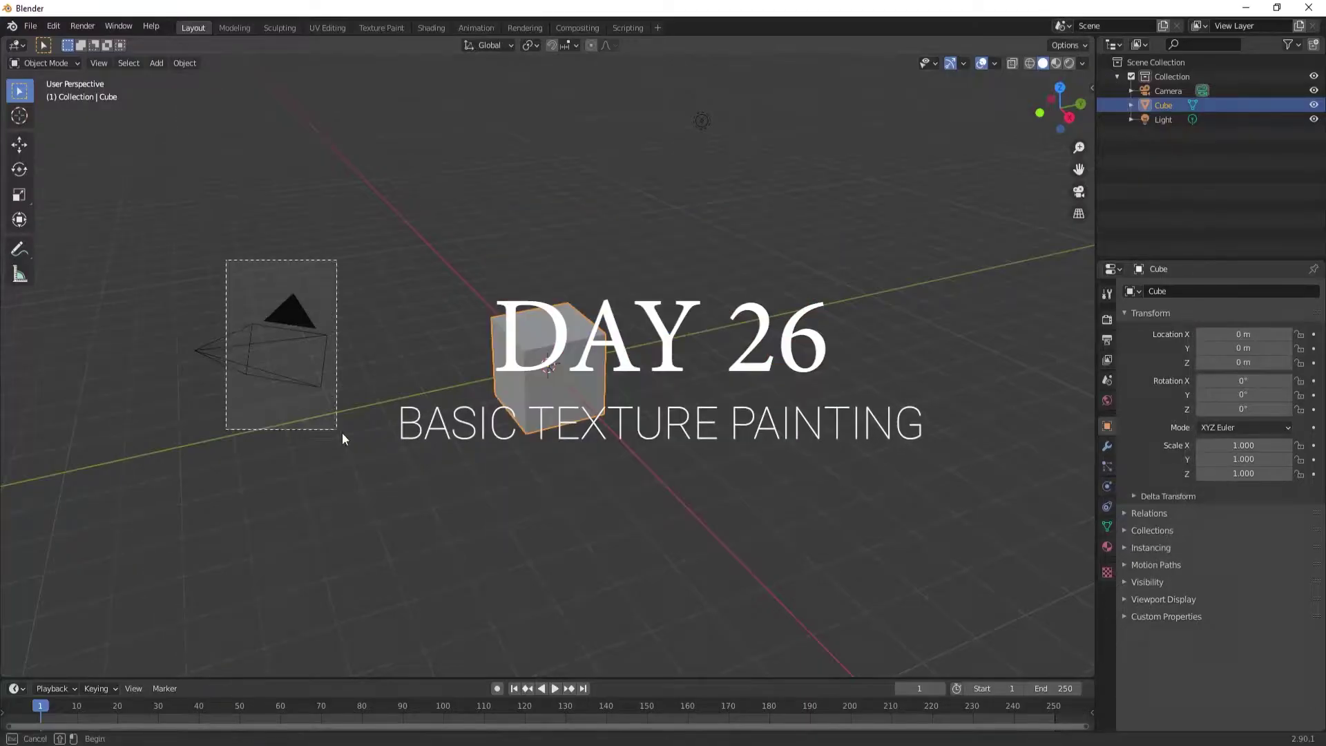
Delete the default cube, camera and light to empty the scene
key(a)
key(Delete)
click(156, 62)
mouse_move(172, 80)
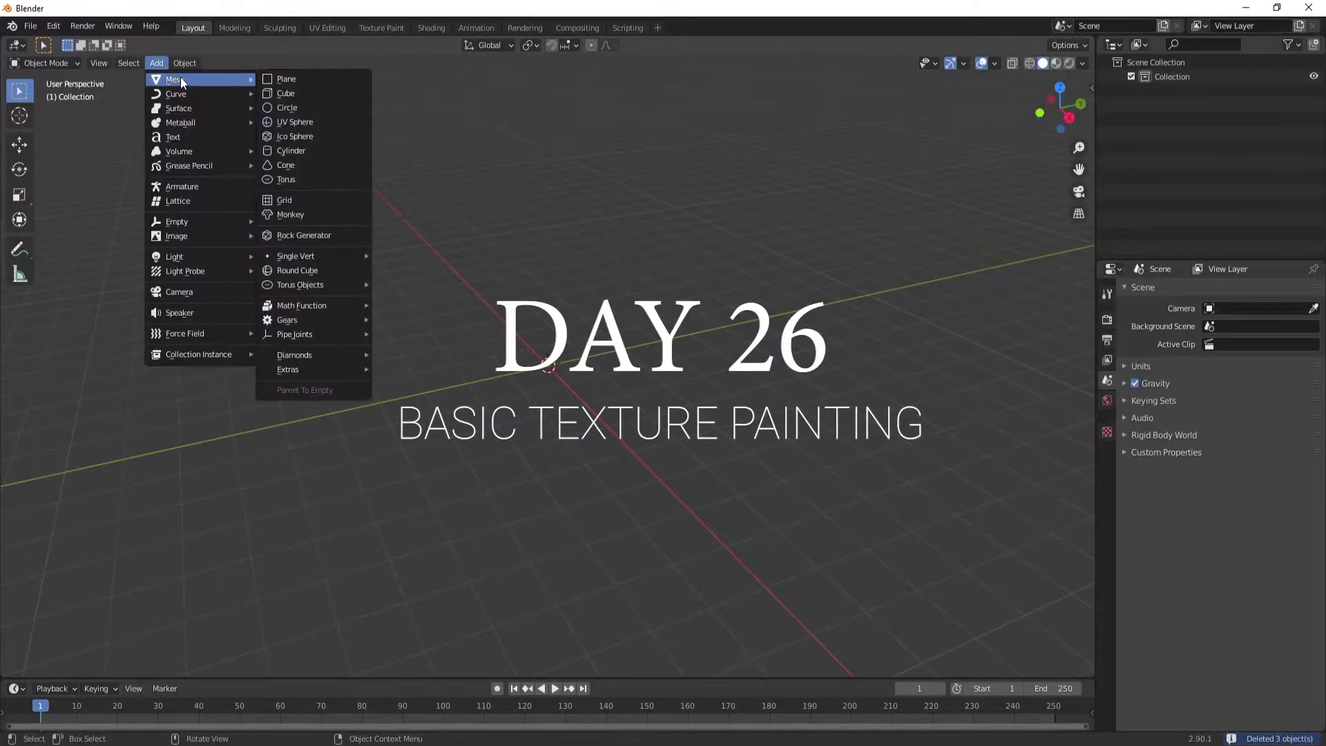
Enable the Extra Objects add-on in Preferences
click(53, 25)
click(83, 229)
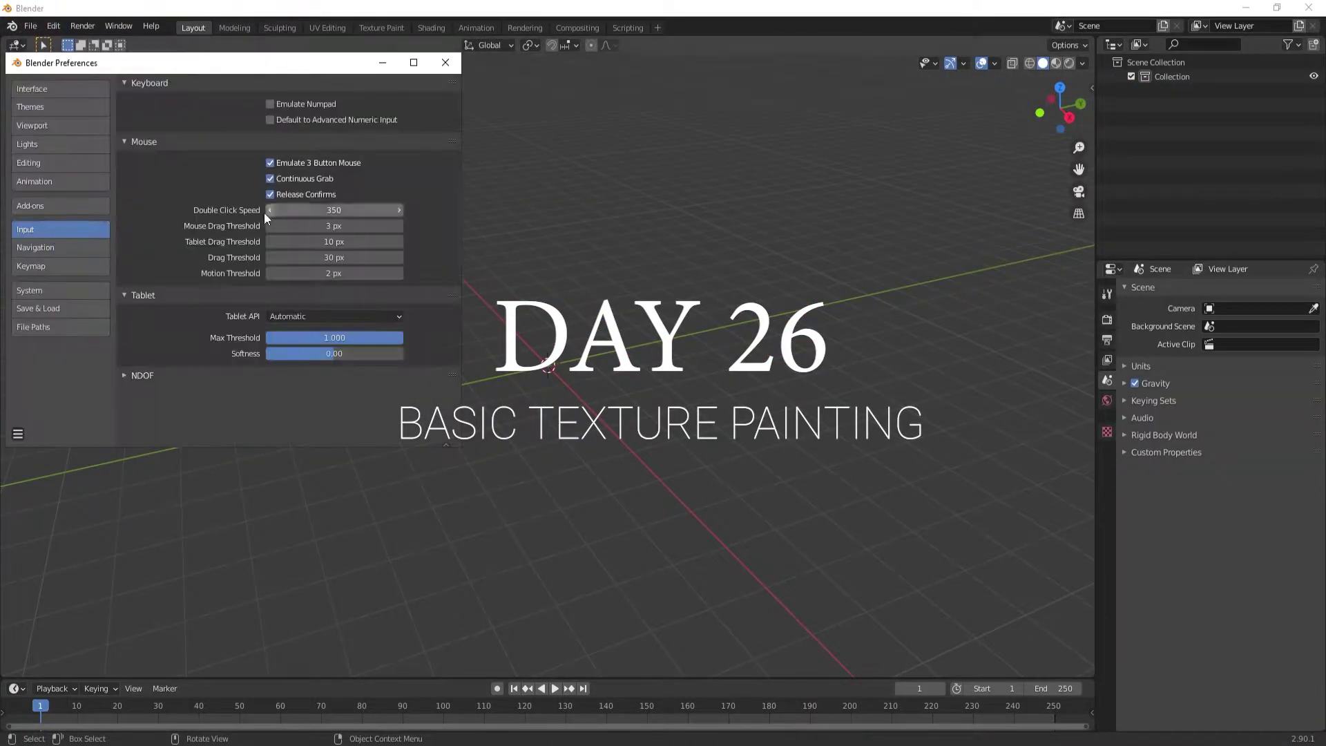
click(59, 206)
text(extra)
click(346, 110)
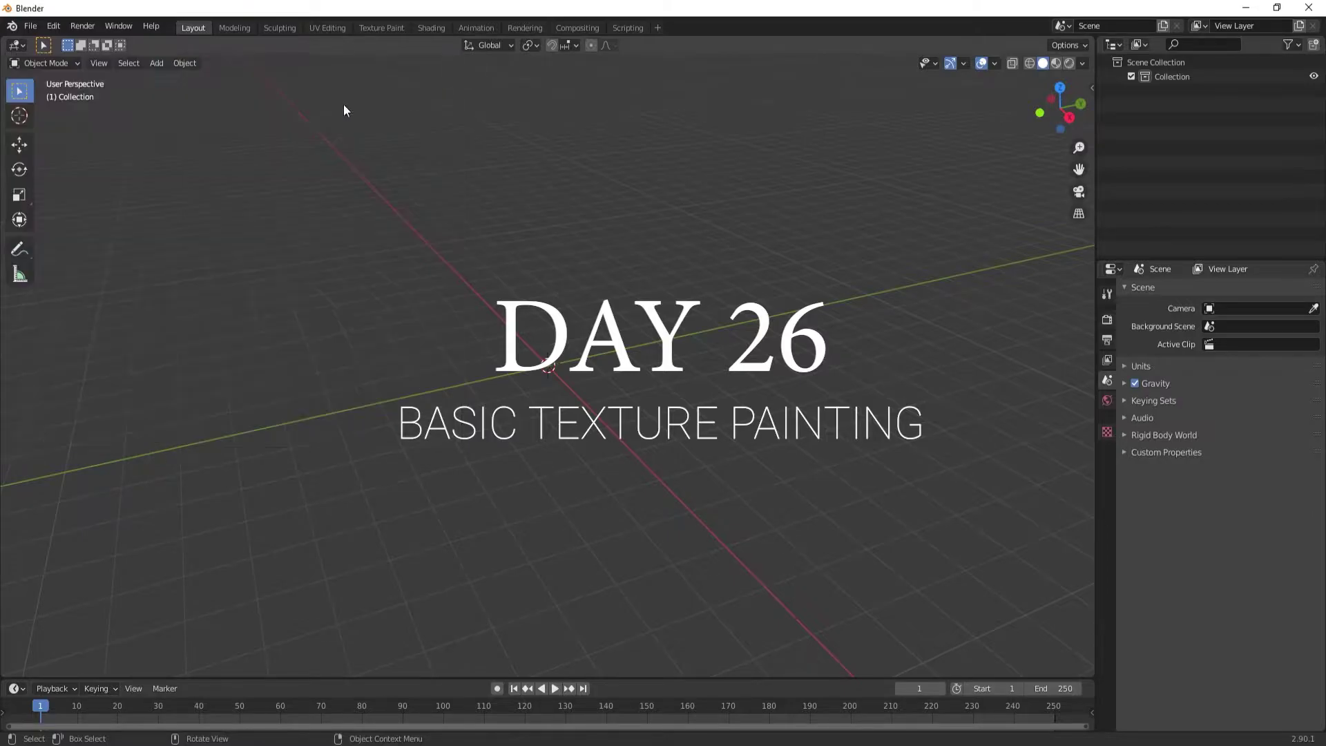
Try adding a round cube from the mesh list, then undo it
click(157, 63)
click(297, 270)
key(ctrl+z)
click(156, 63)
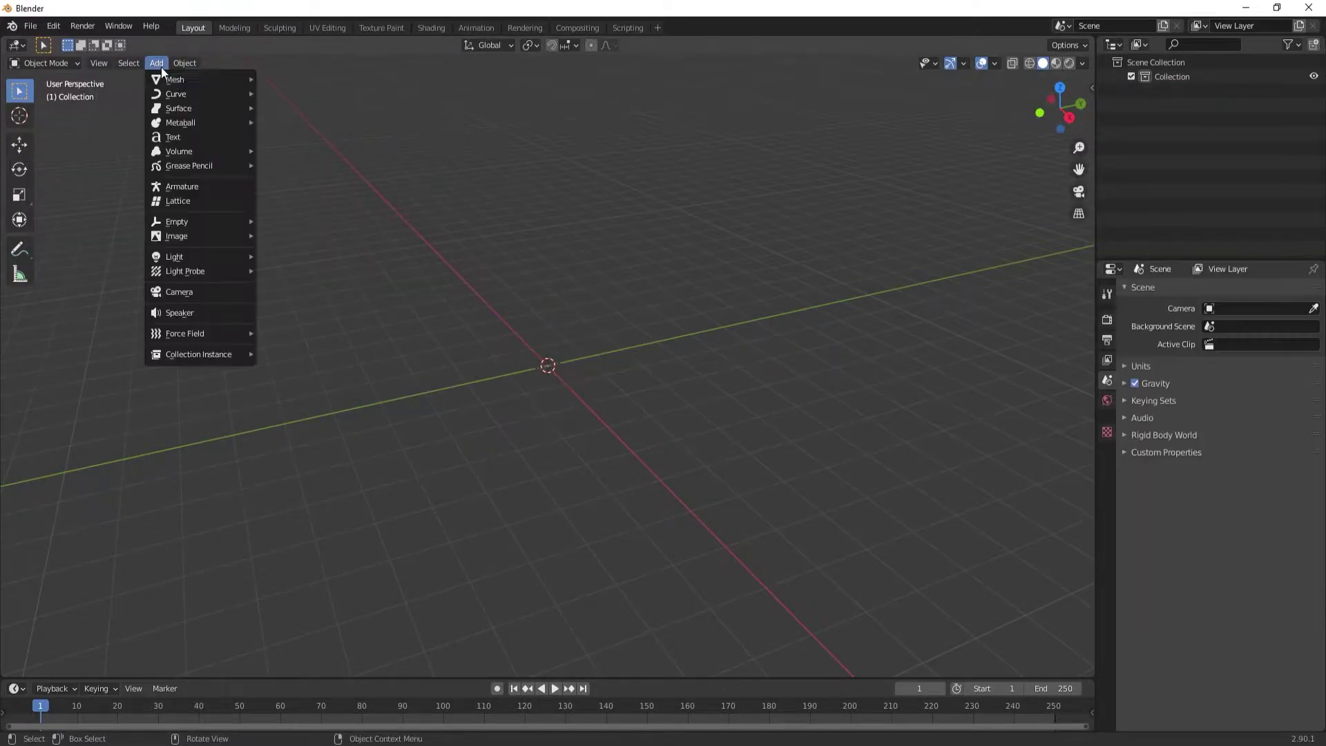
Add a plain cube with a Subdivision Surface modifier at viewport level 2
click(301, 93)
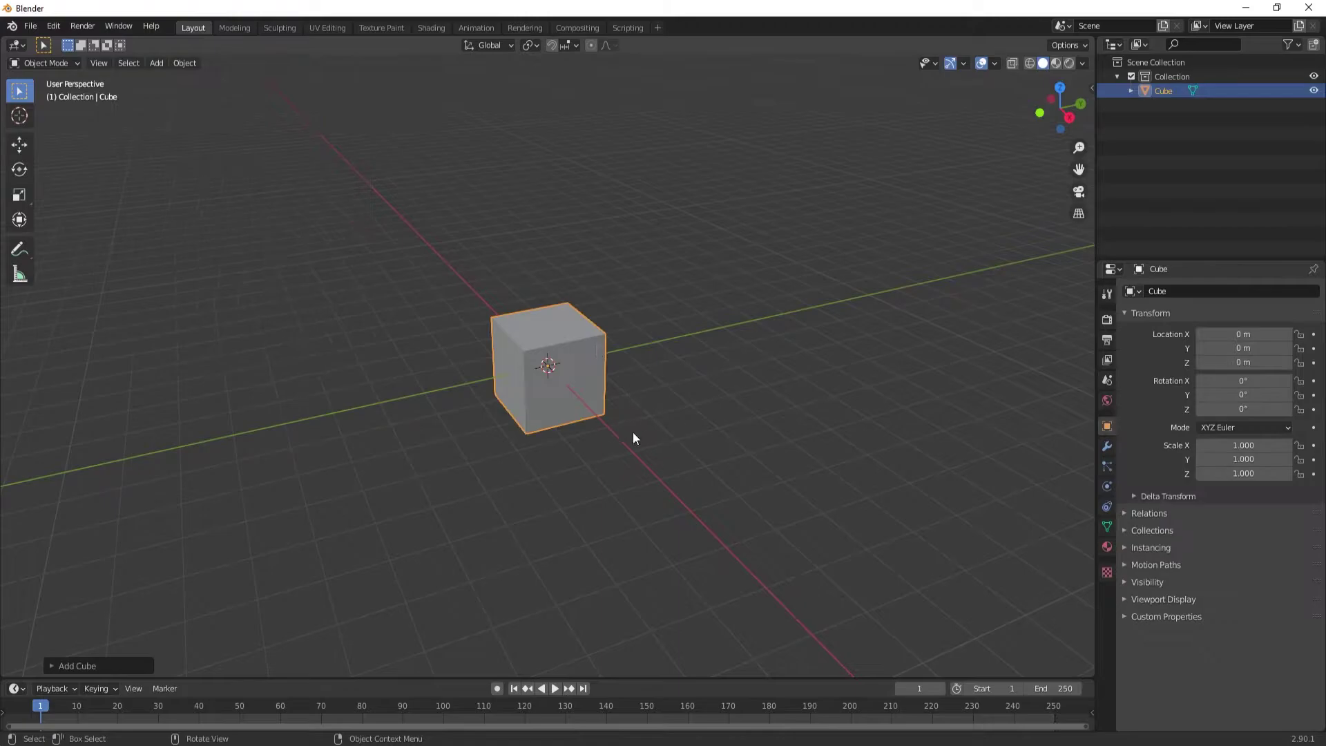
click(1107, 293)
click(1174, 291)
click(1063, 528)
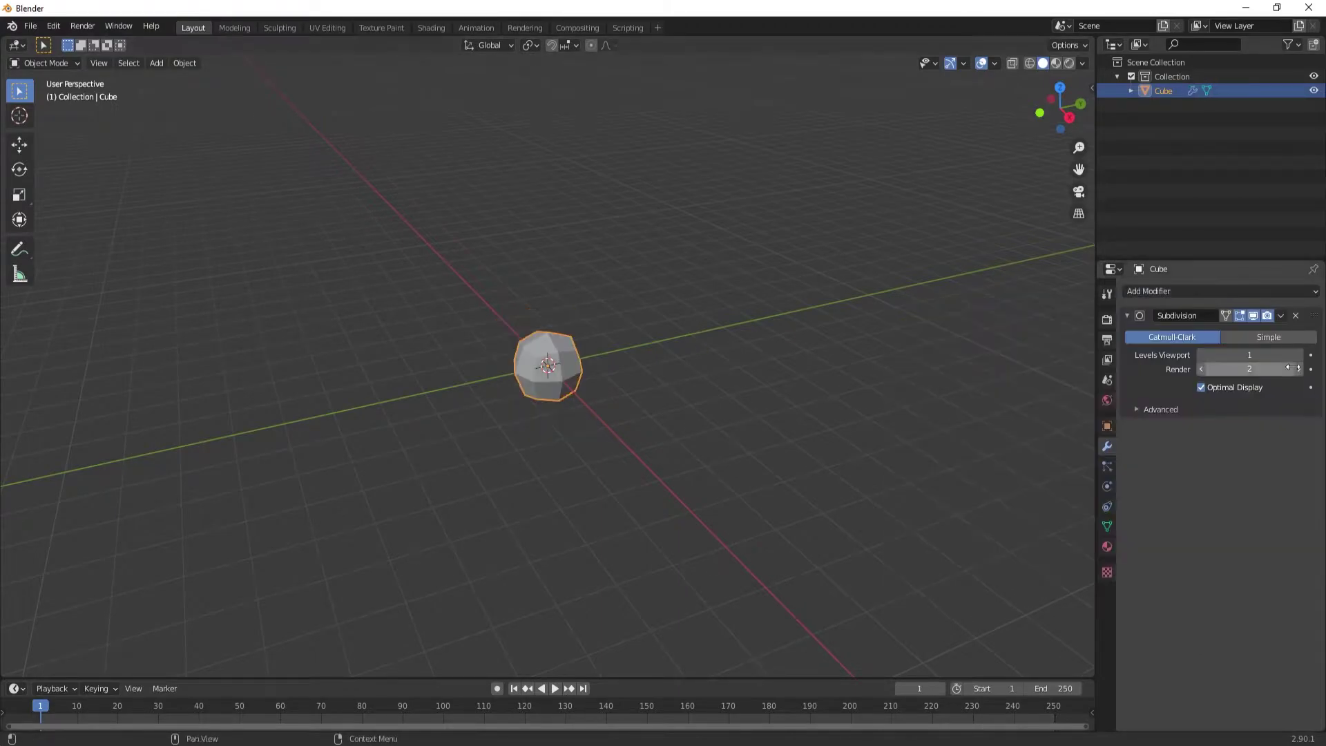
scroll(627, 399, up, 5)
key(ctrl+2)
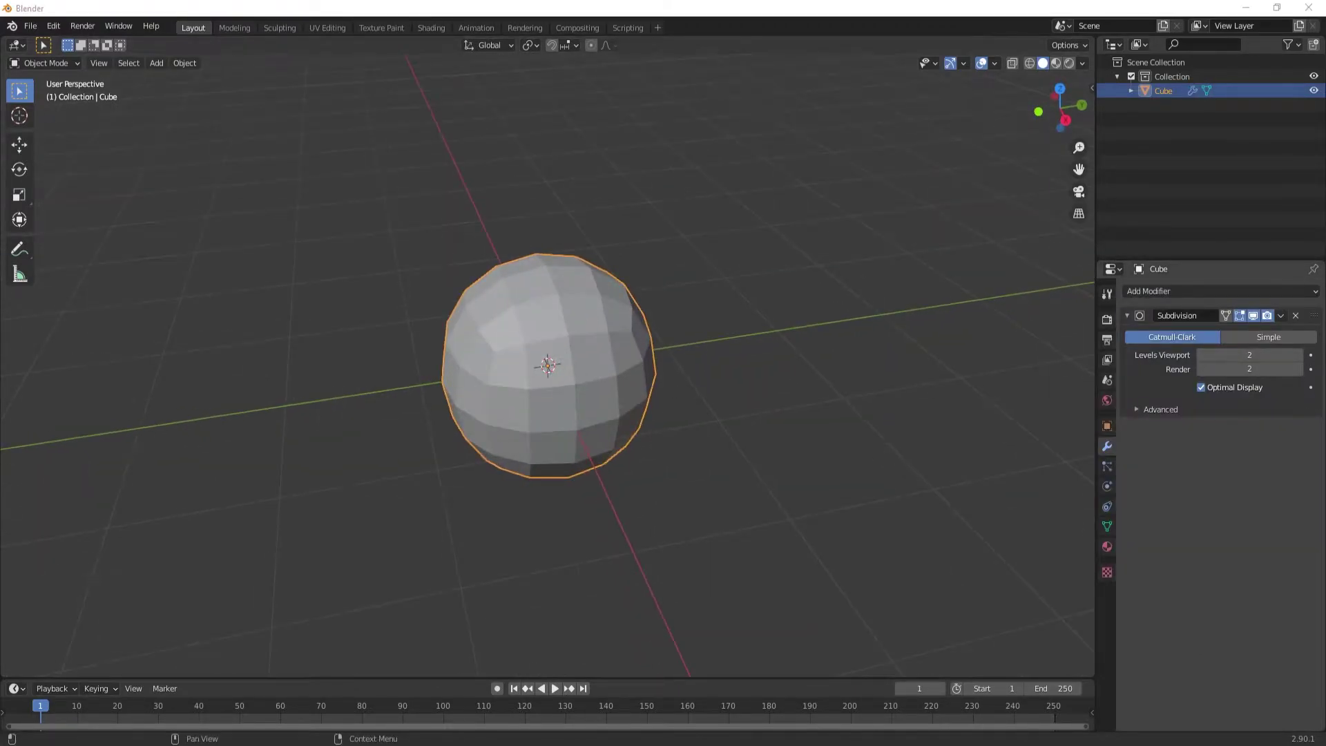
scroll(813, 406, up, 2)
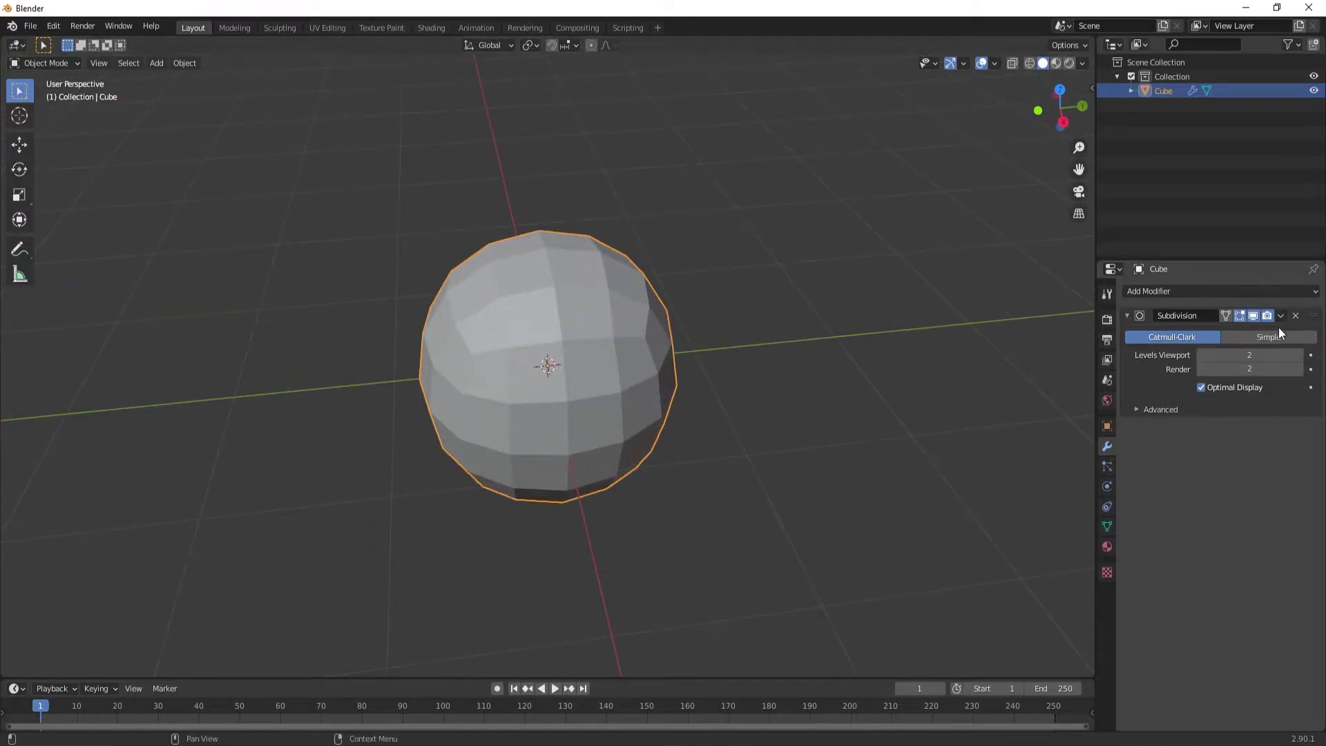
Apply the subdivision, enter Edit Mode and deselect all vertices
key(ctrl+a)
middle_drag(863, 338, 594, 346)
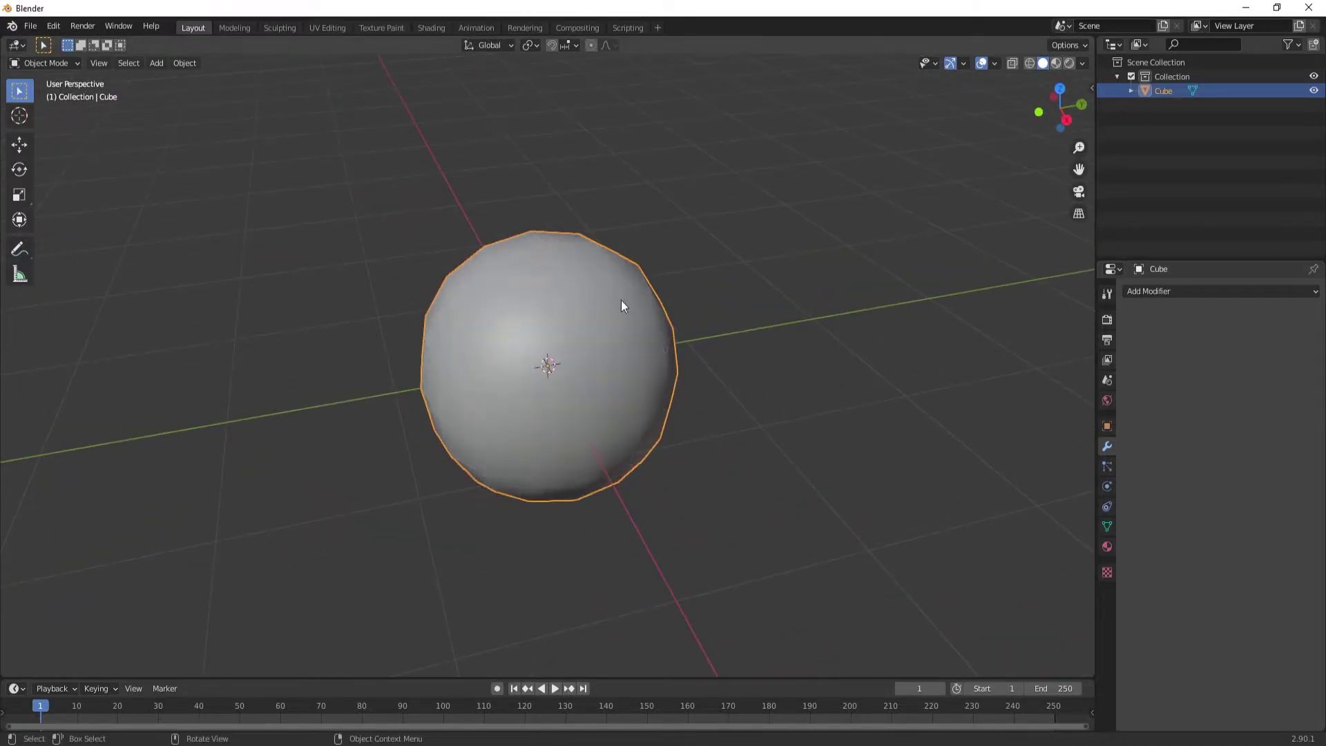
key(Tab)
key(alt+a)
Select the sphere's top vertices and raise them along Z into an egg shape
middle_drag(534, 274, 545, 263)
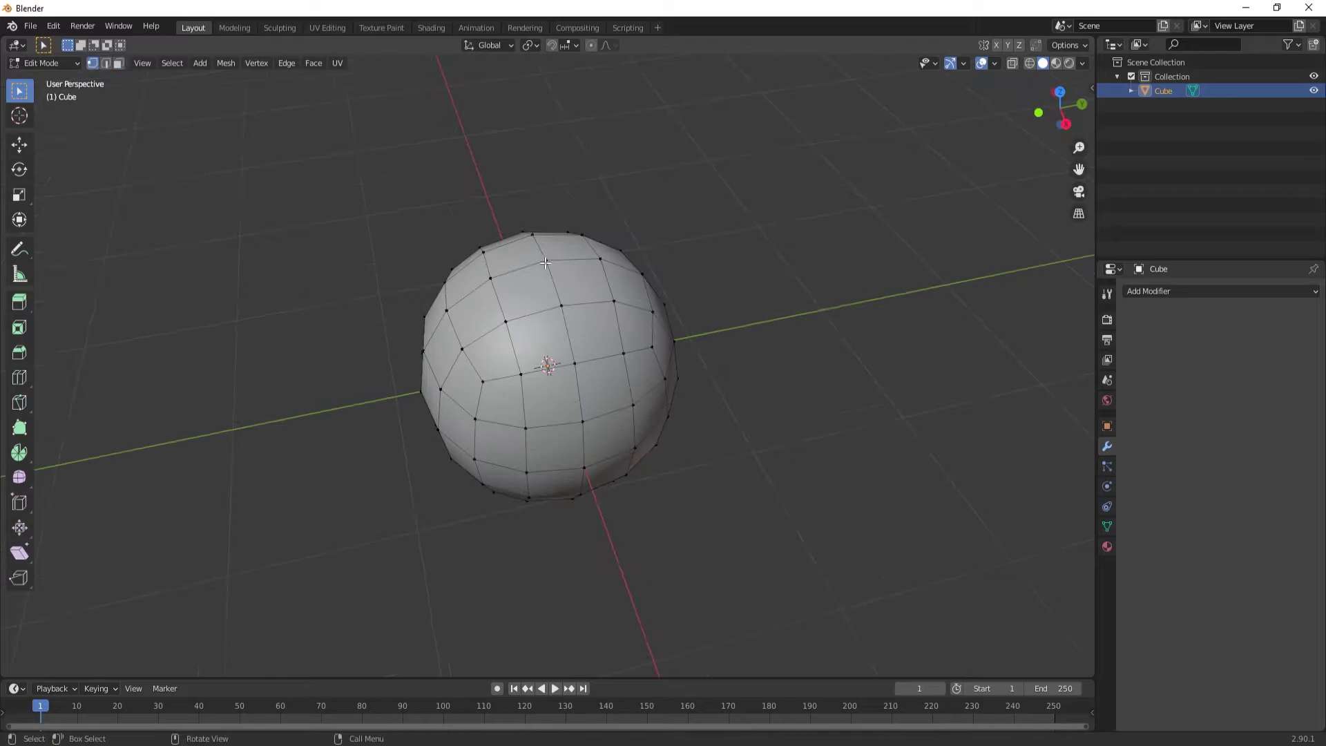
key(ctrl+KP_Subtract)
middle_drag(636, 292, 587, 276)
key(o)
key(g)
key(z)
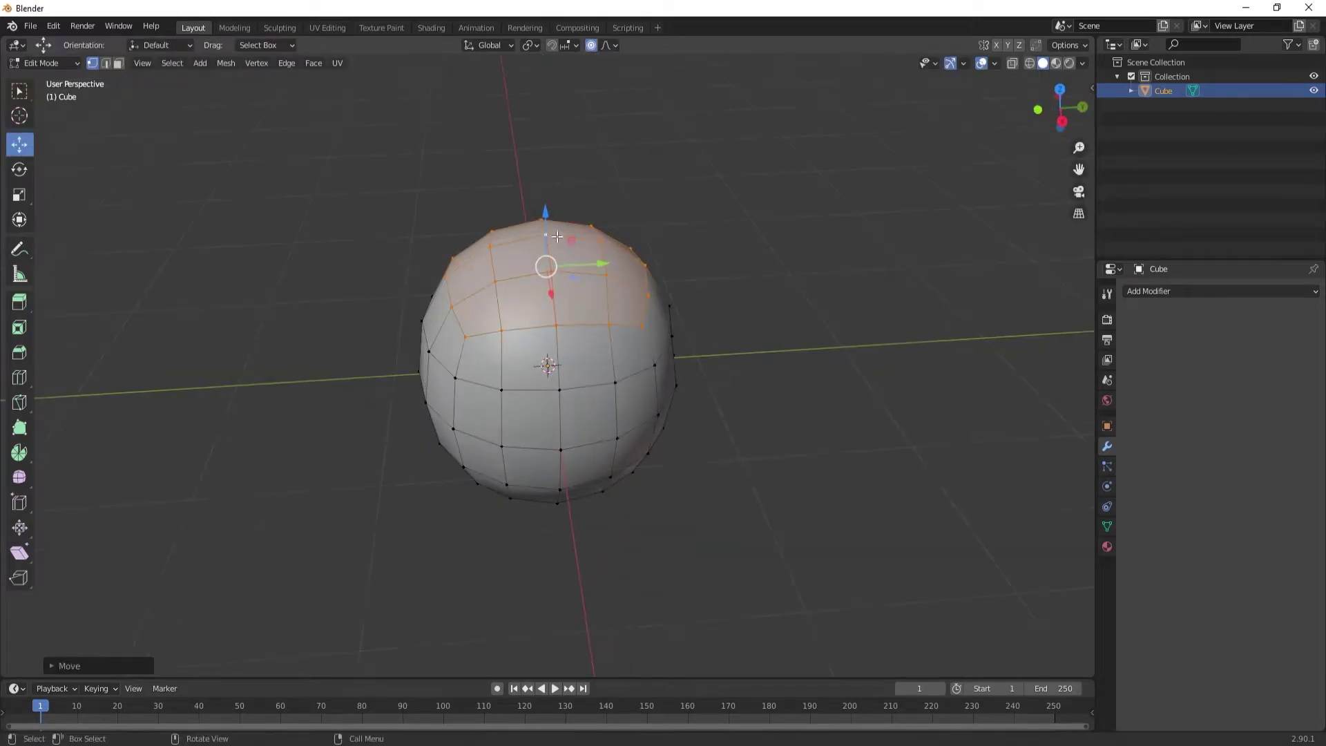
right_click(545, 176)
key(g)
key(z)
key(Return)
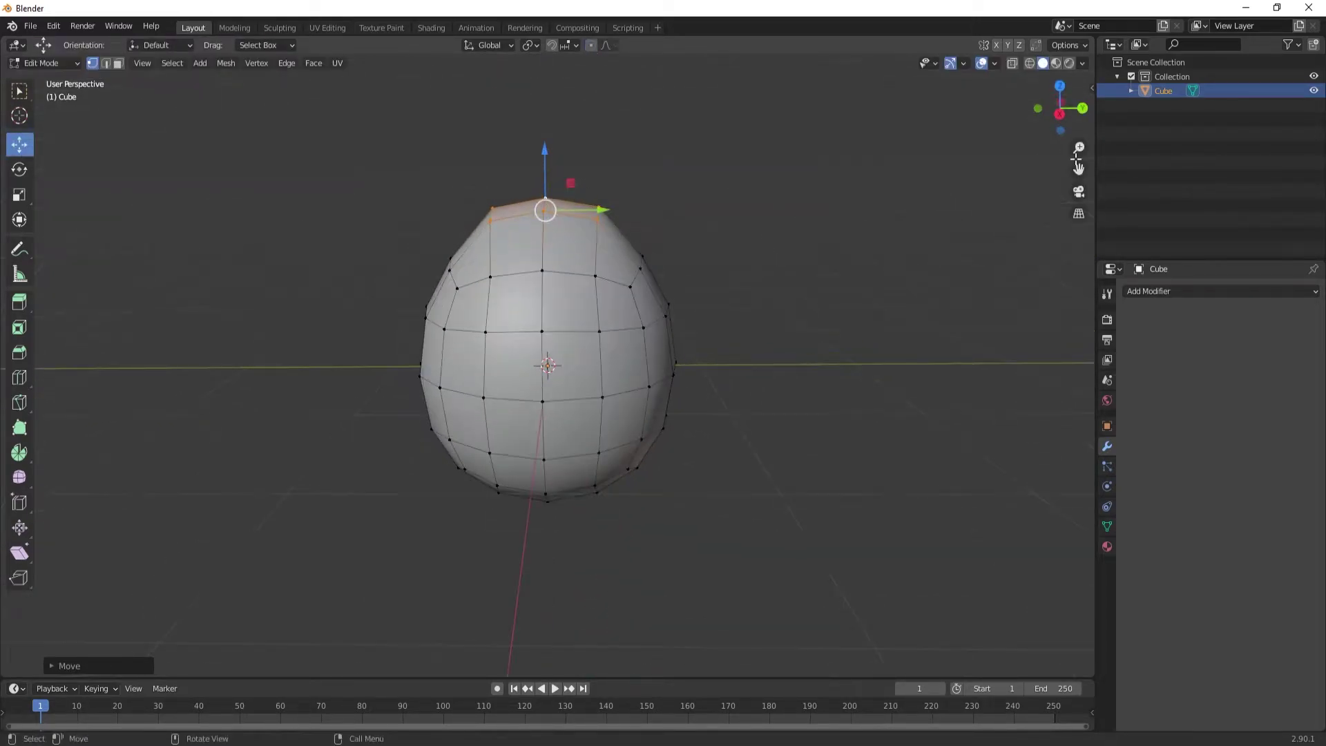
Scale the raised top vertices in side view to narrow them
key(KP_3)
key(s)
click(554, 181)
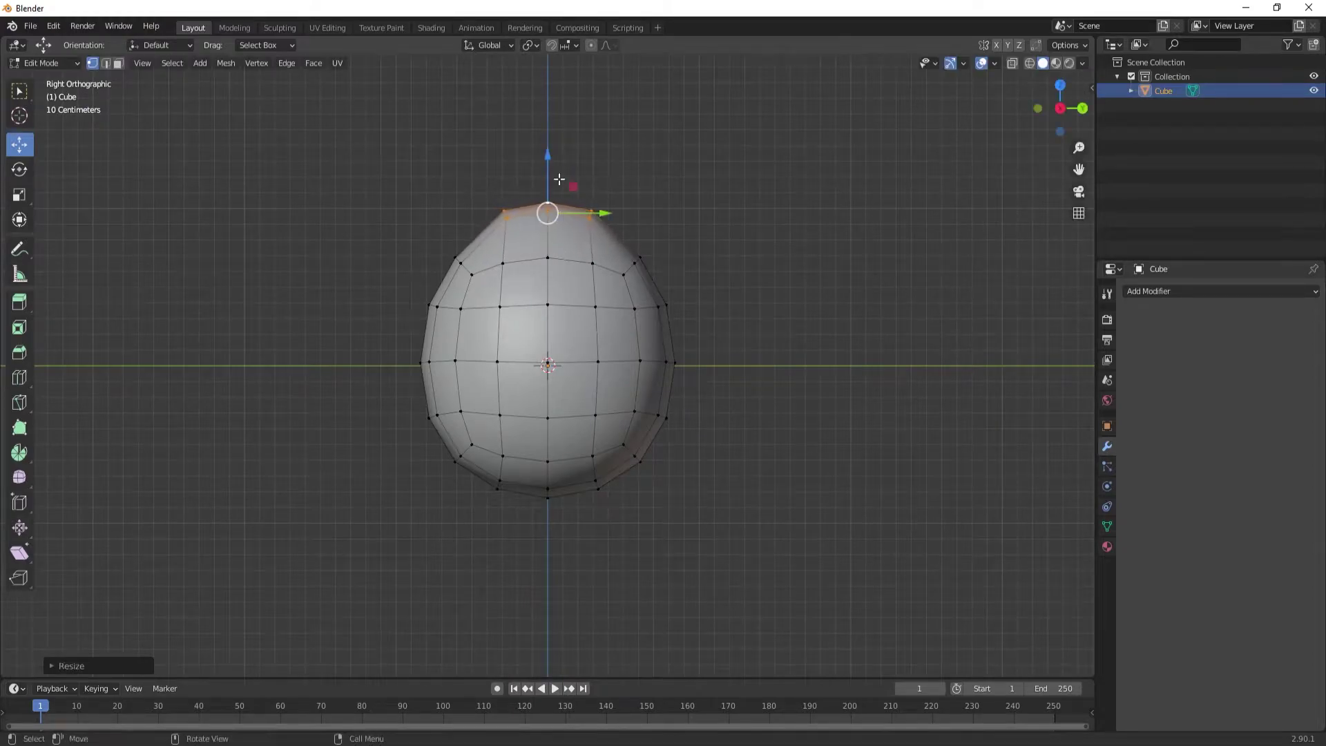
mouse_move(553, 181)
middle_down()
mouse_move(624, 275)
mouse_move(610, 217)
mouse_move(484, 174)
middle_up()
scroll(609, 217, up, 3)
Proportionally scale the top edge loop into a point and lower the tip to flatten it
key(2)
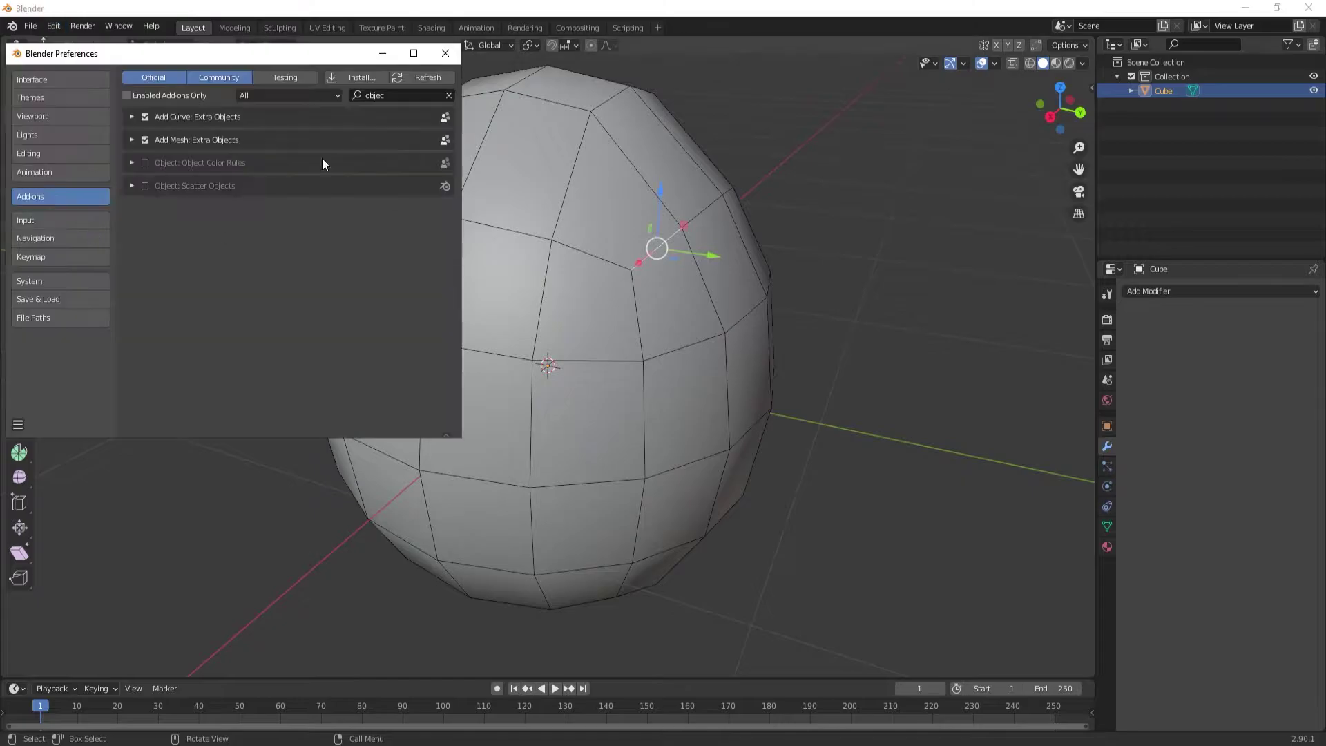
alt+click(619, 268)
middle_drag(619, 268, 643, 276)
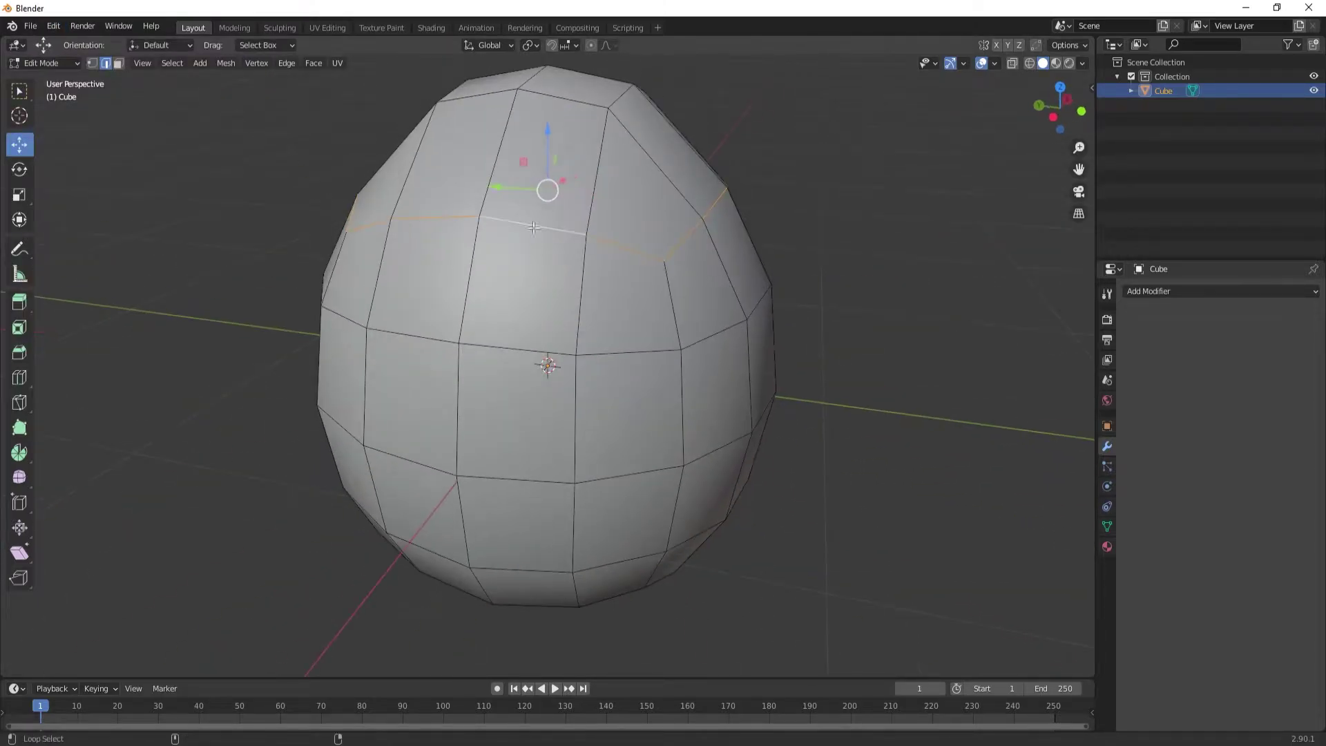
scroll(643, 276, down, 3)
key(s)
key(Escape)
key(o)
key(s)
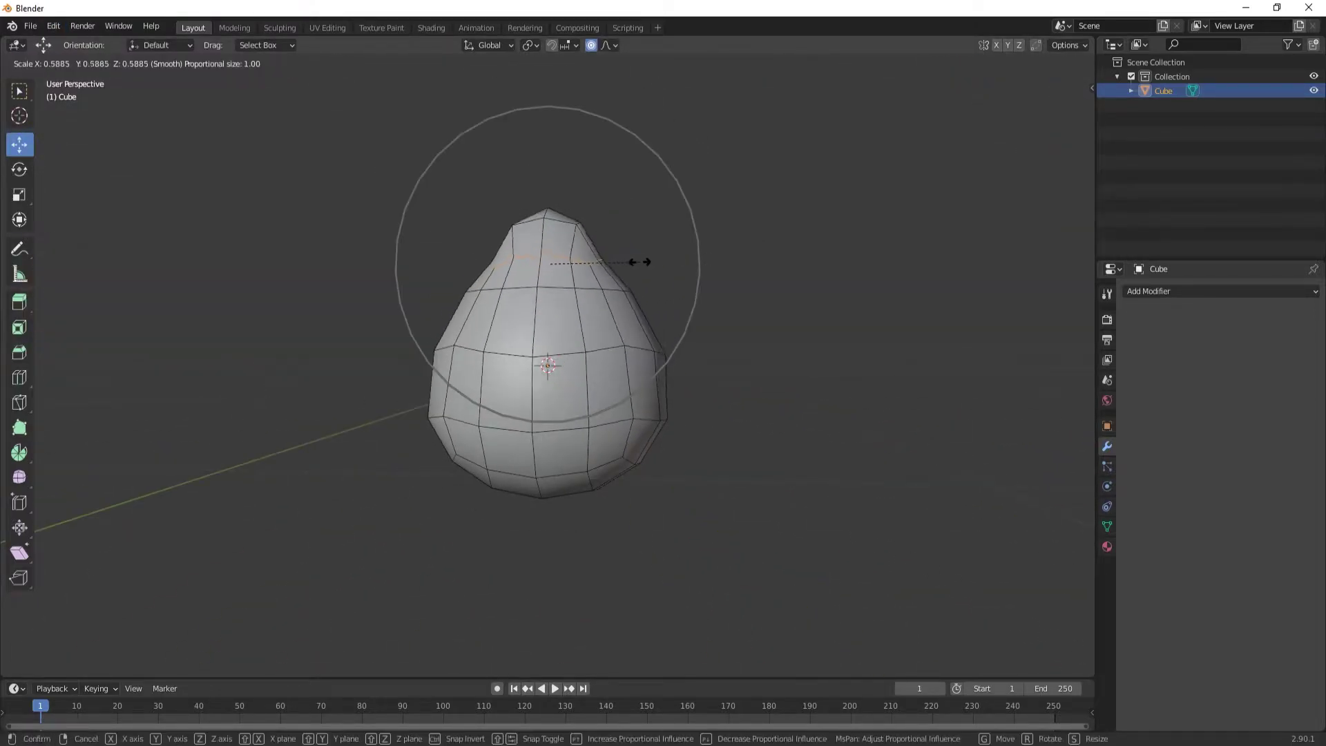
click(561, 184)
key(g)
key(z)
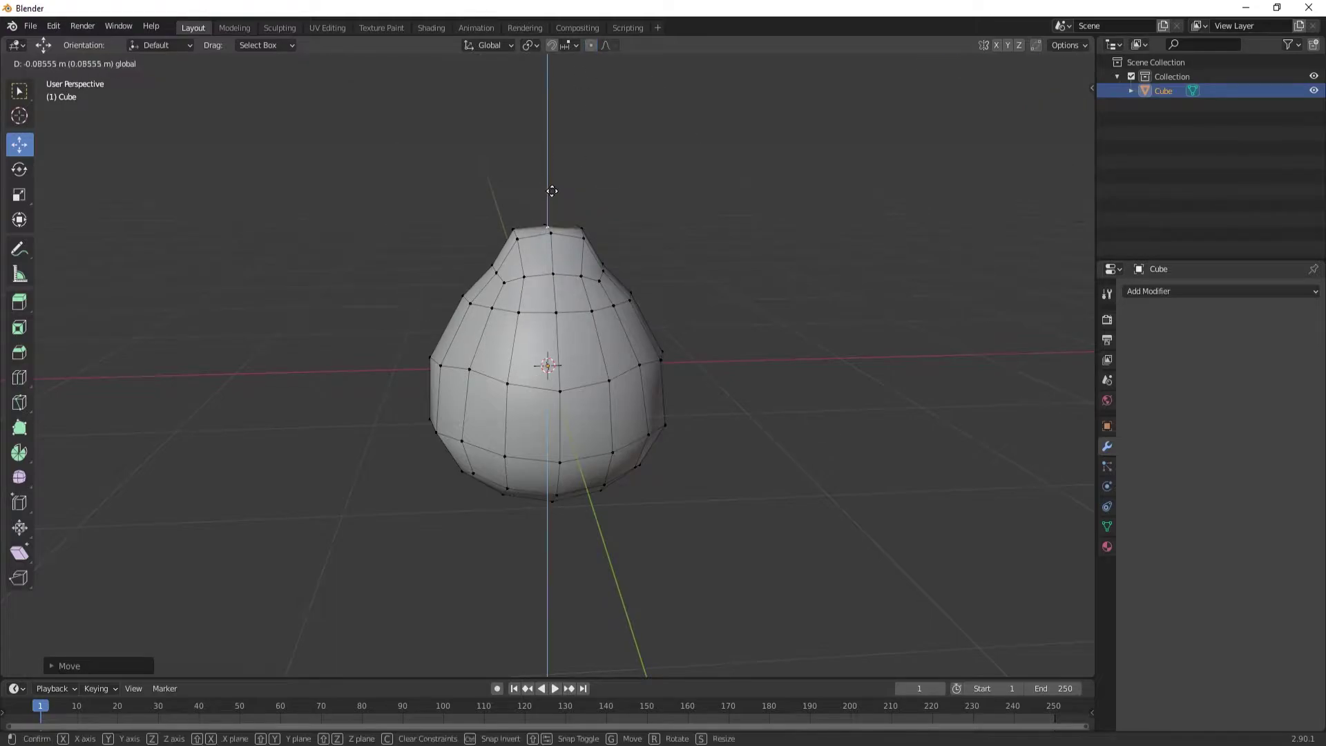
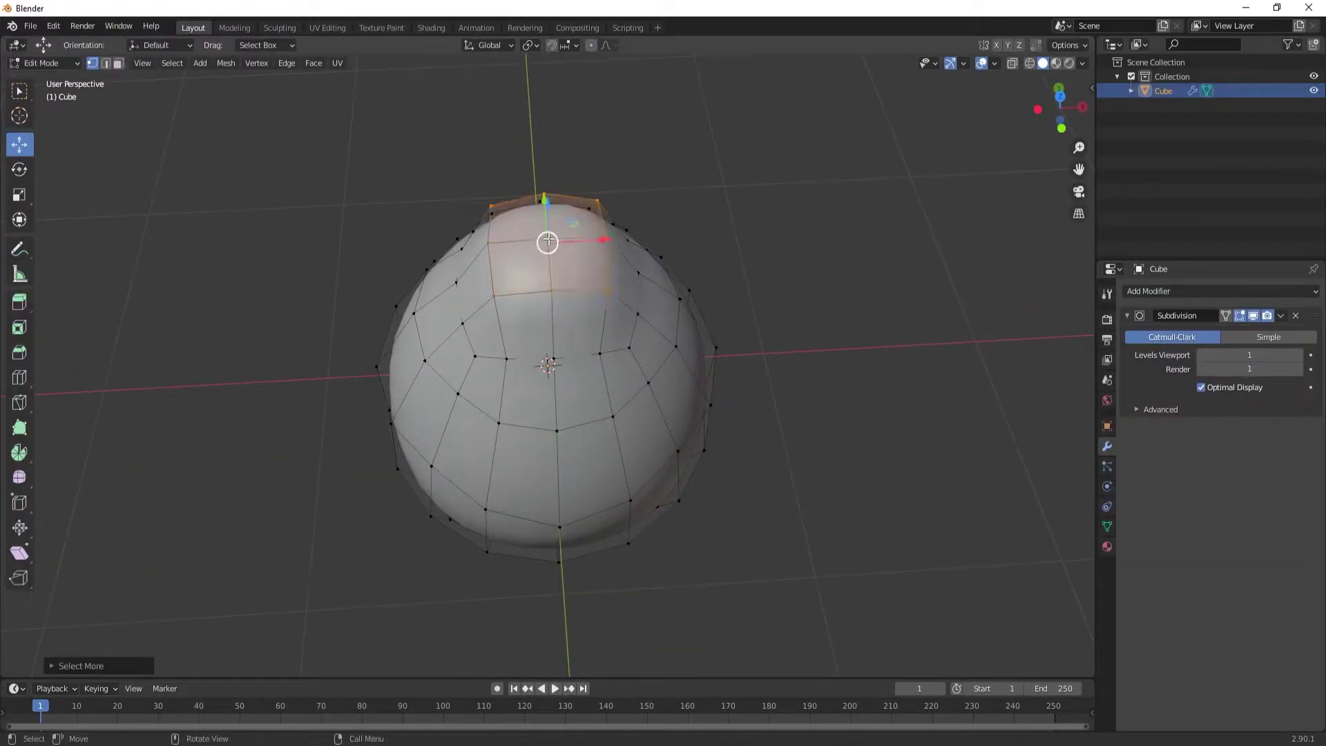
Round the top vertices into a circle with LoopTools, then inset them and sink the opening into the body
right_click(548, 284)
click(643, 290)
middle_drag(345, 221, 78, 219)
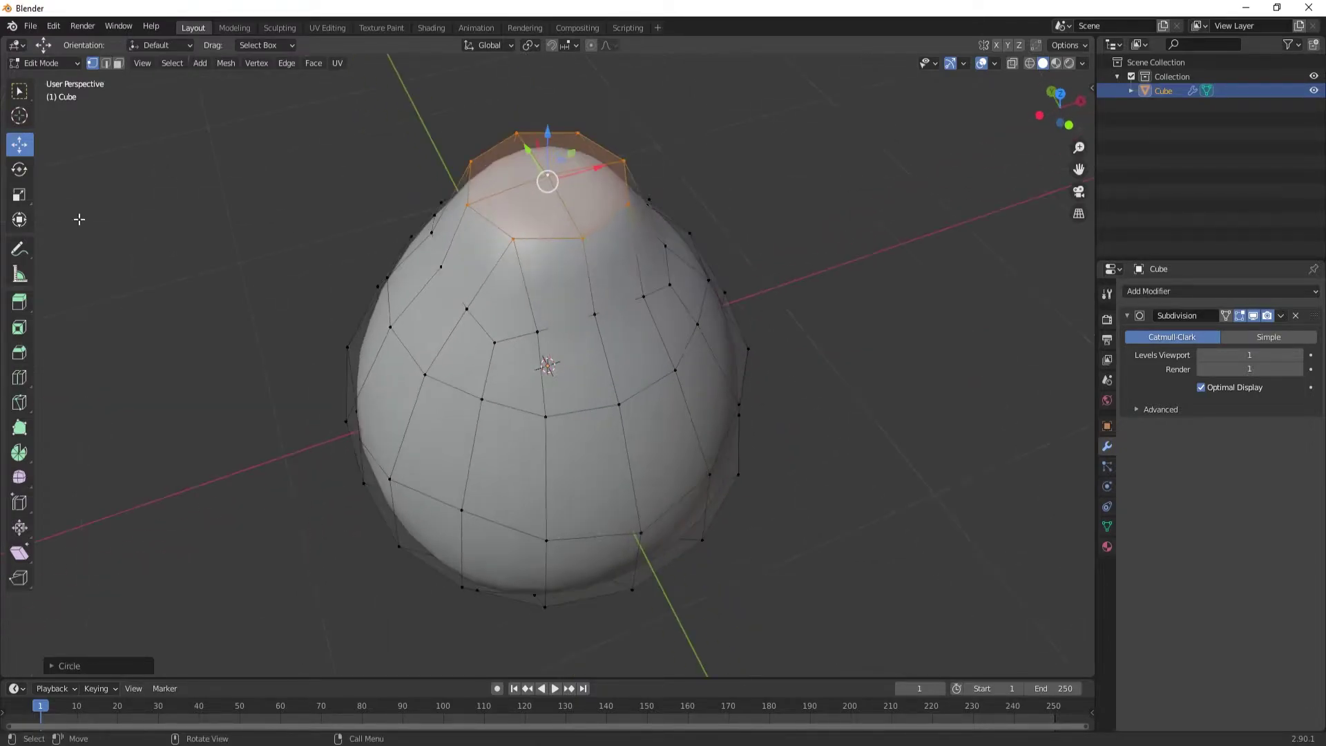
key(i)
click(20, 302)
drag(548, 133, 566, 187)
middle_drag(565, 186, 548, 112)
Raise the onion above the ground along Z and stretch it taller
key(Tab)
scroll(540, 350, down, 8)
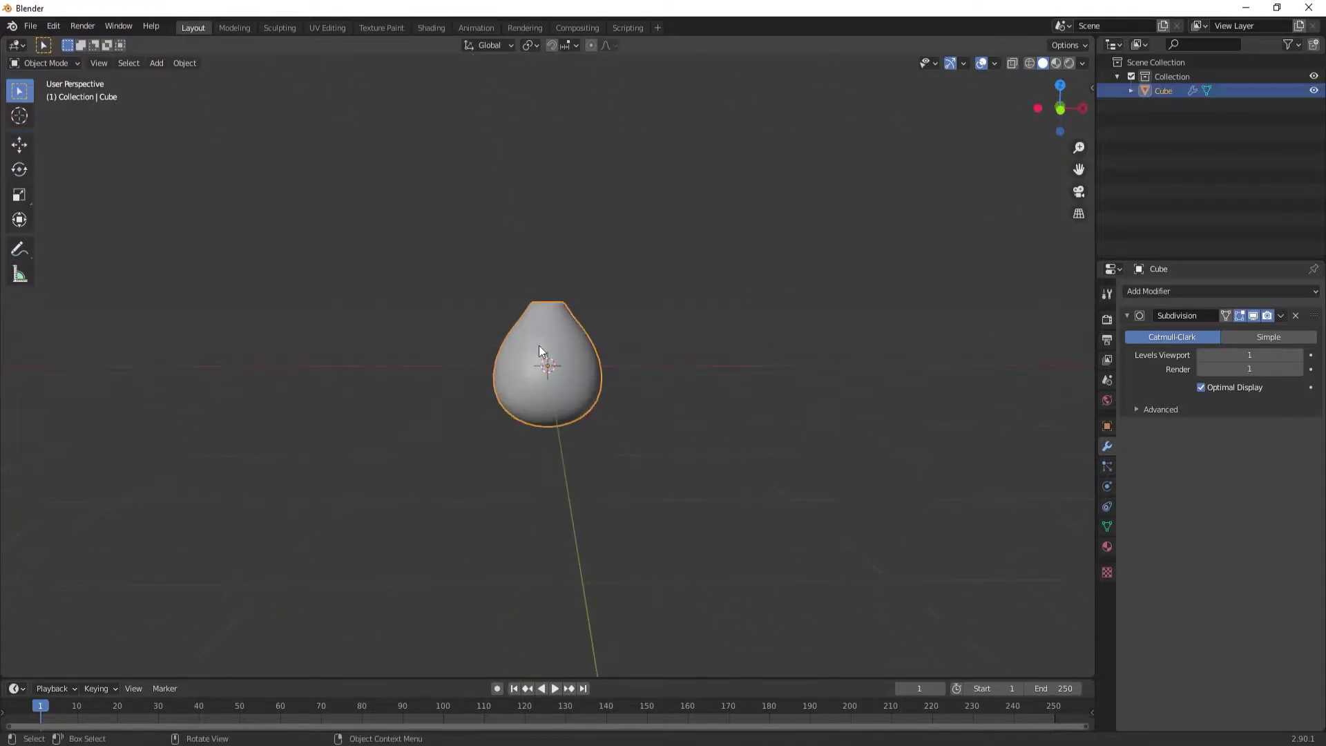
key(g)
key(z)
middle_drag(540, 350, 719, 288)
key(shift+space)
key(s)
drag(552, 250, 579, 336)
Swell the onion's base by scaling the bottom vertex rings outward with proportional editing
key(Tab)
scroll(579, 336, up, 3)
click(548, 364)
key(ctrl+KP_Add)
key(shift+space)
key(g)
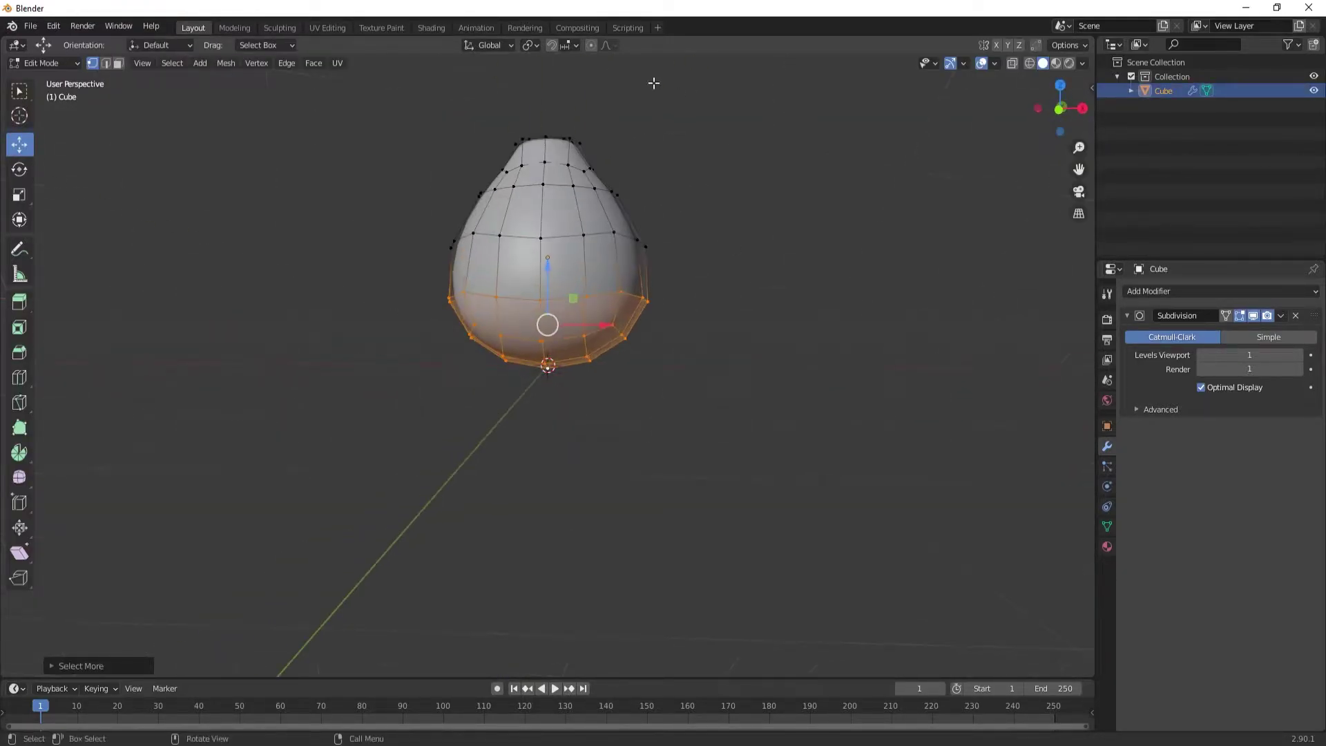
key(o)
key(s)
click(679, 336)
key(s)
click(548, 275)
key(Tab)
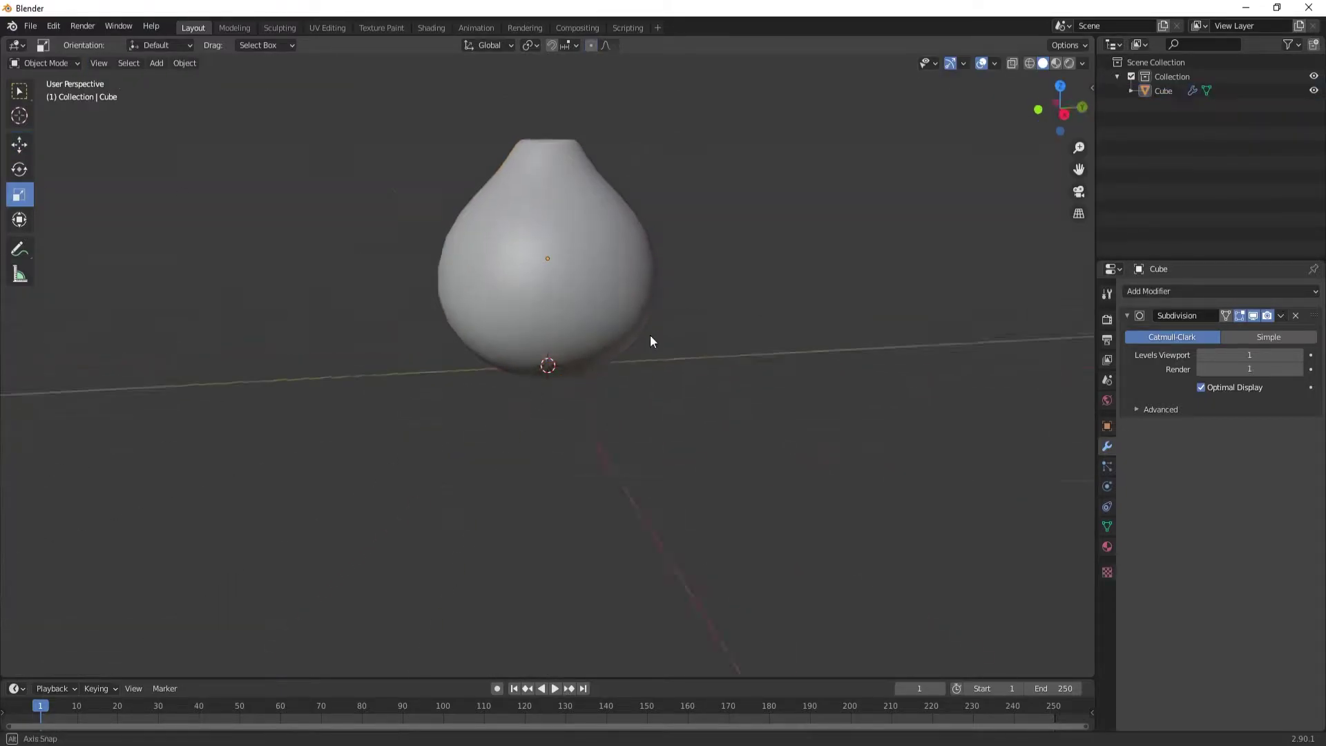
scroll(652, 340, up, 3)
scroll(654, 205, up, 2)
Apply the Subdivision modifier to the onion mesh
click(1282, 315)
click(1237, 332)
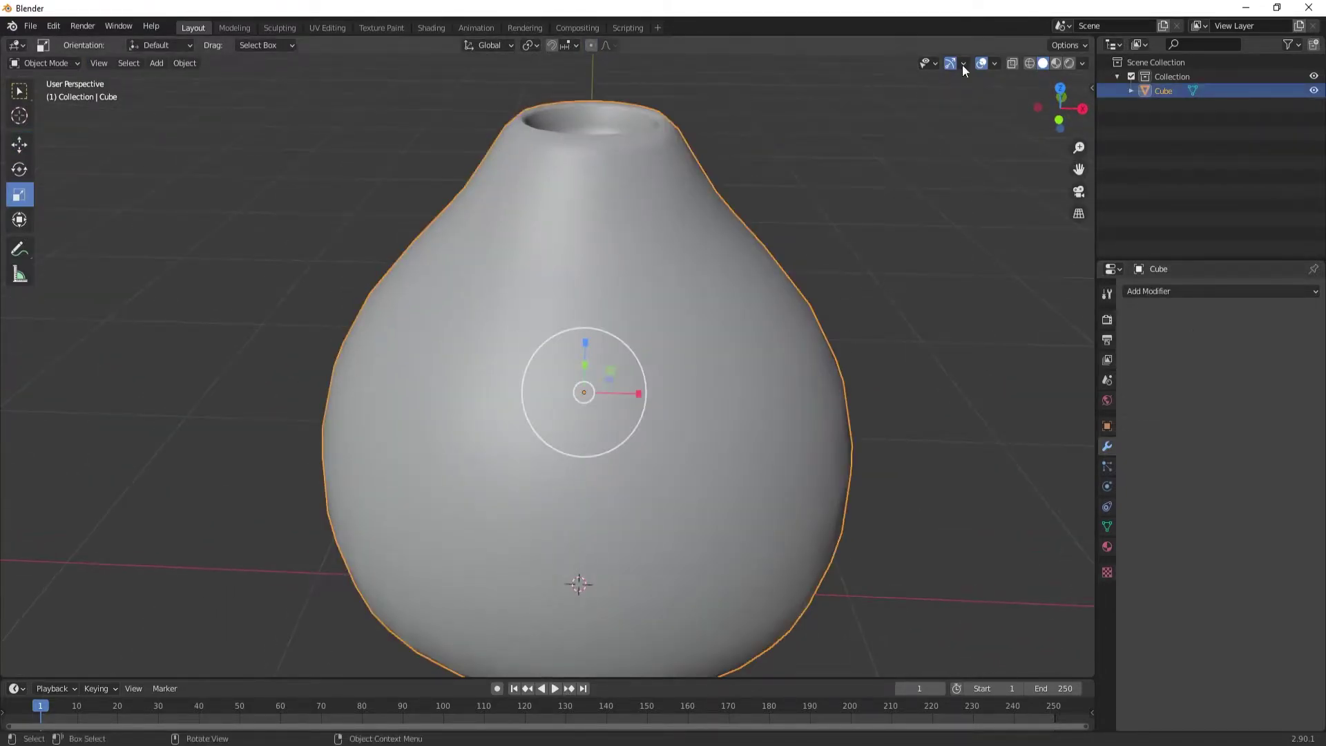
scroll(838, 305, down, 3)
scroll(563, 456, down, 2)
Rename the Cube object to ONION in the Outliner
click(156, 63)
click(281, 82)
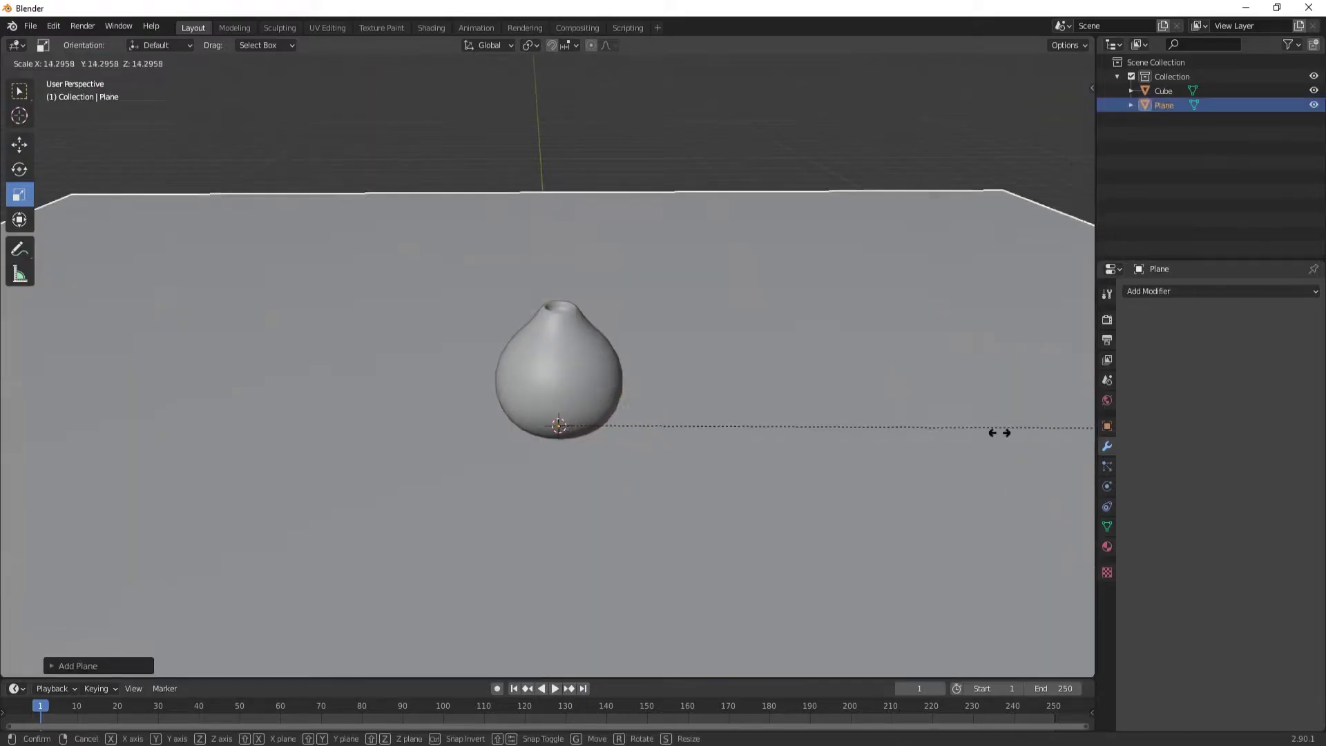
scroll(868, 332, up, 2)
key(Delete)
double_click(1164, 90)
middle_drag(691, 346, 748, 362)
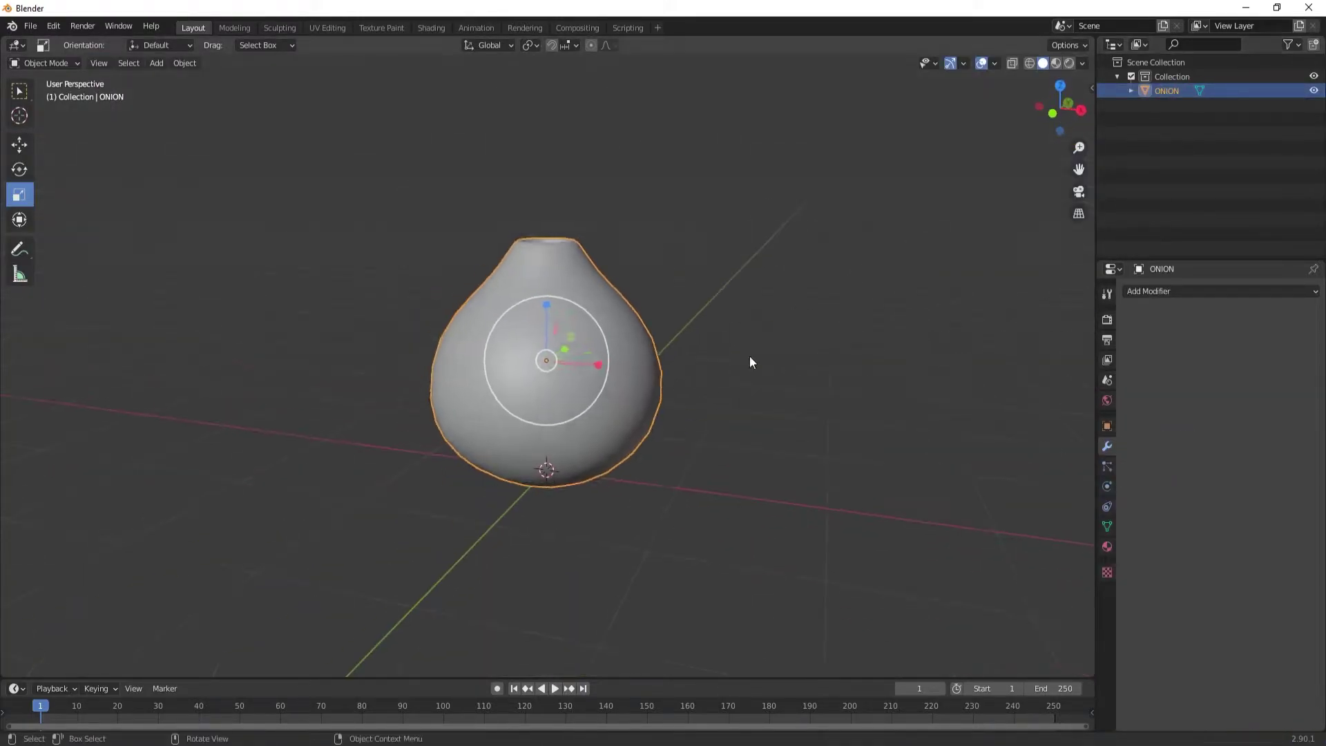
click(749, 361)
Add a plane, move it along X beside the onion, and view it from the top
click(156, 62)
click(281, 83)
key(g)
key(x)
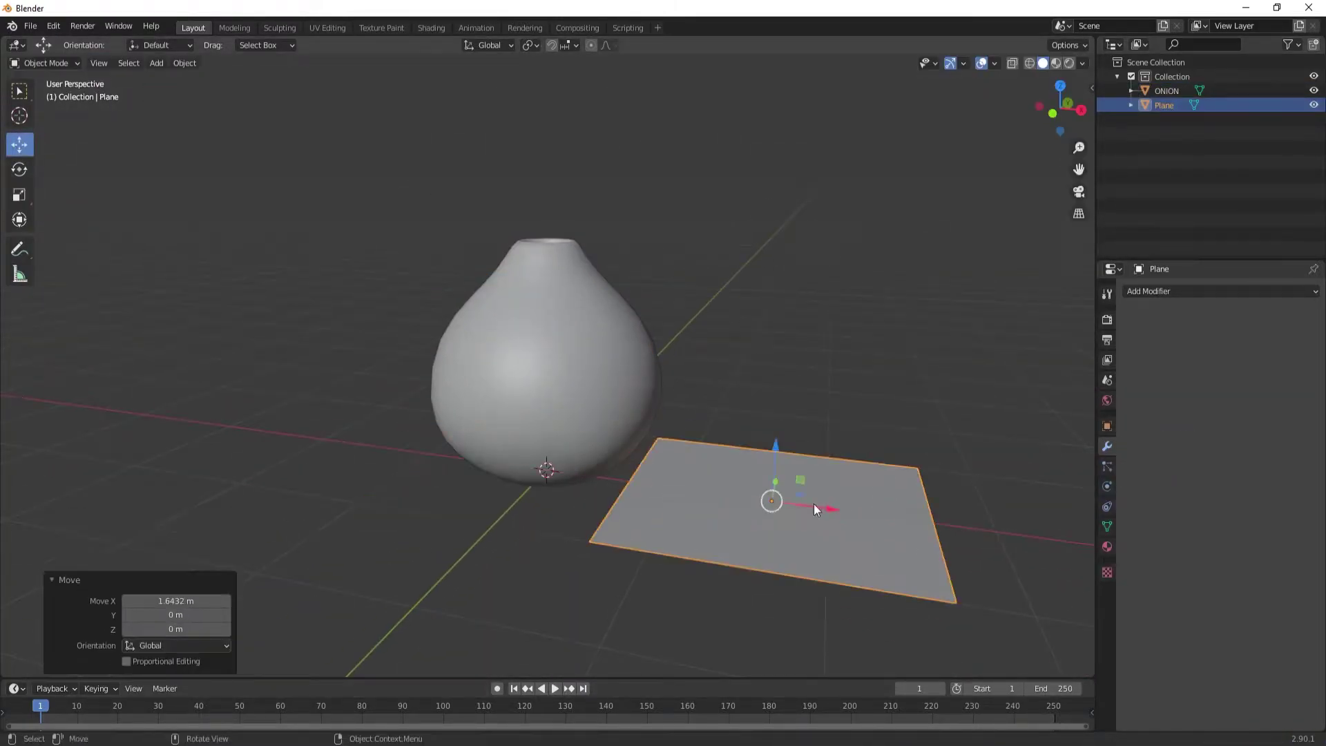
key(KP_7)
Narrow the plane along Y to 0.411 and add loop cuts across it
key(s)
key(y)
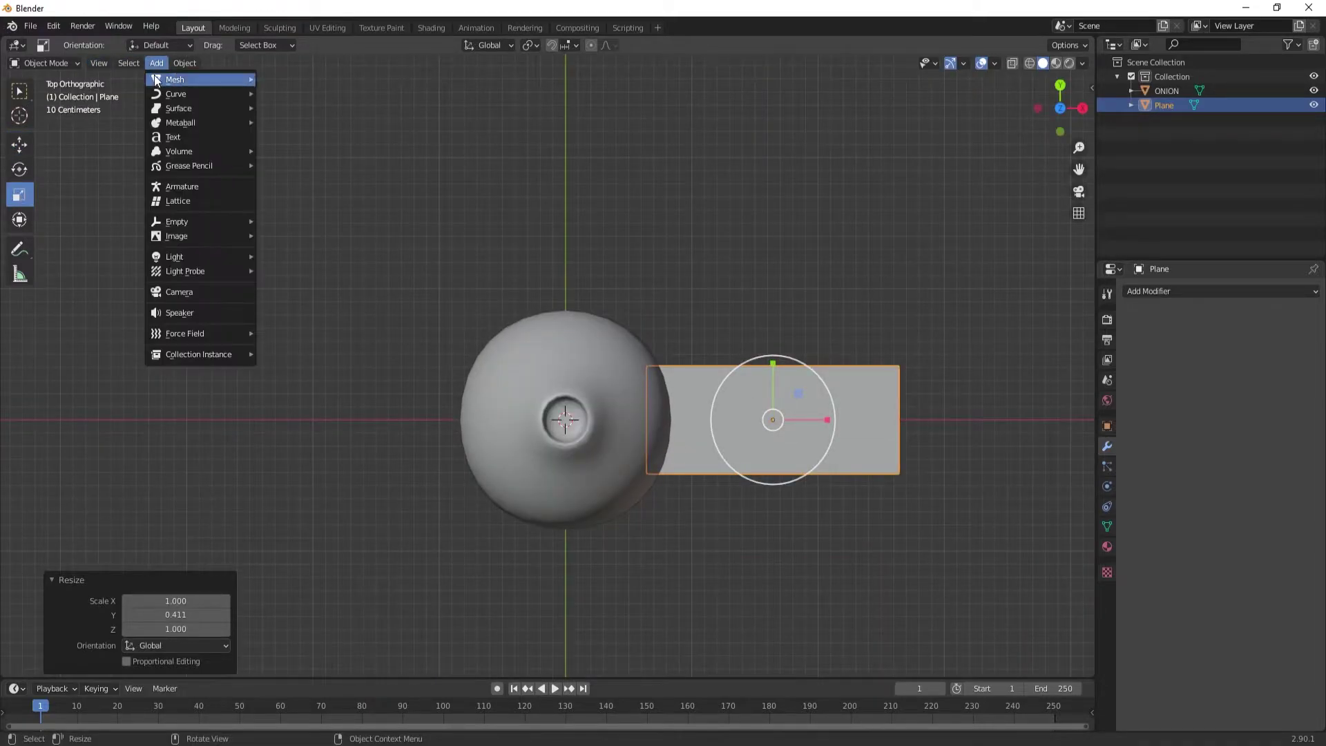
key(Tab)
click(226, 551)
Taper the plane's ends by scaling the end vertex columns along Y and stretching the right end
click(19, 144)
click(916, 323)
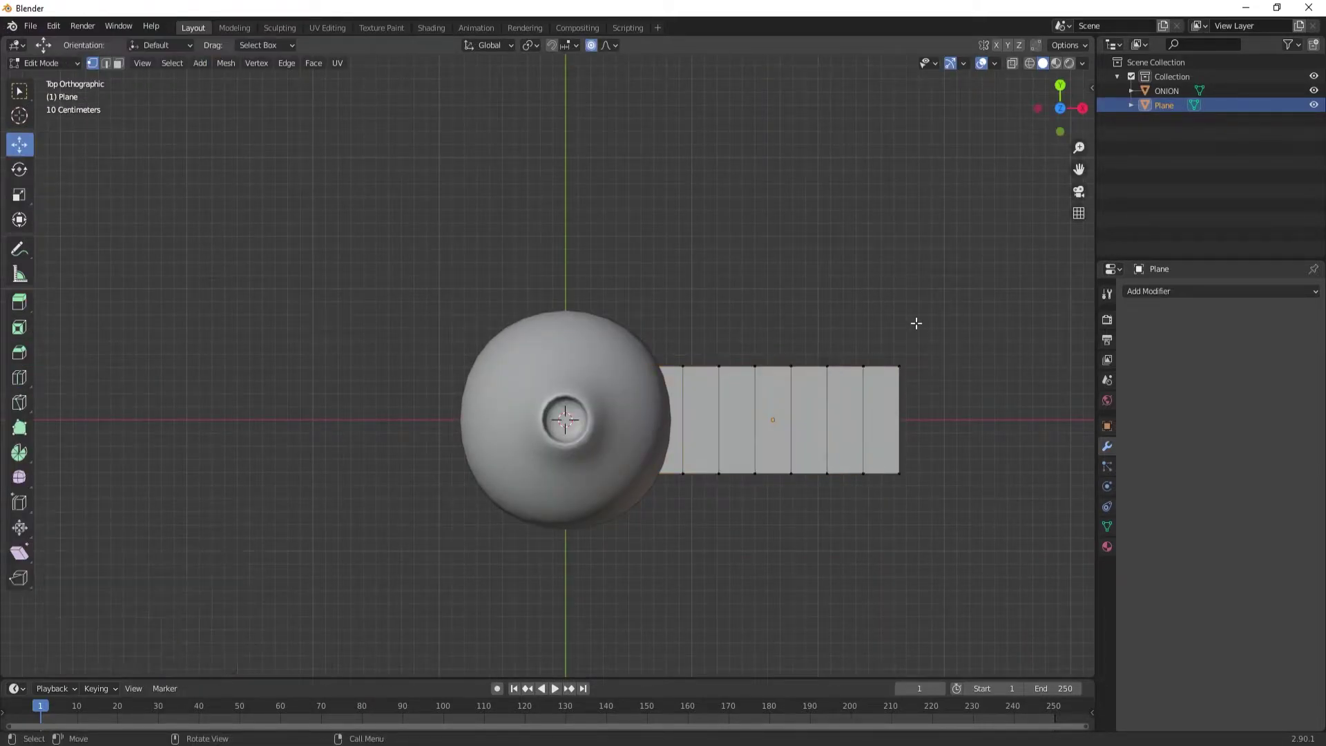
drag(907, 357, 907, 385)
drag(672, 352, 681, 497)
mouse_move(665, 363)
mouse_down()
mouse_move(681, 367)
mouse_move(693, 494)
mouse_up()
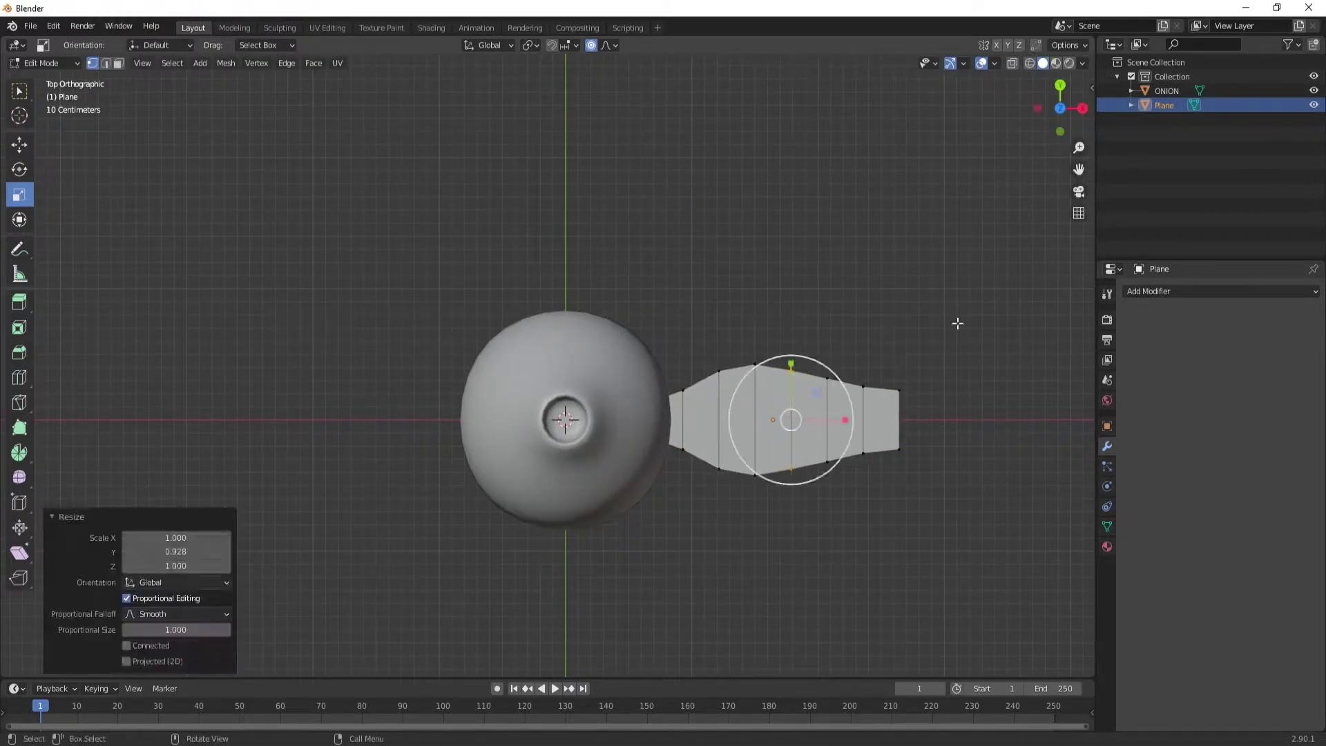
key(s)
key(y)
click(947, 416)
drag(947, 417, 987, 418)
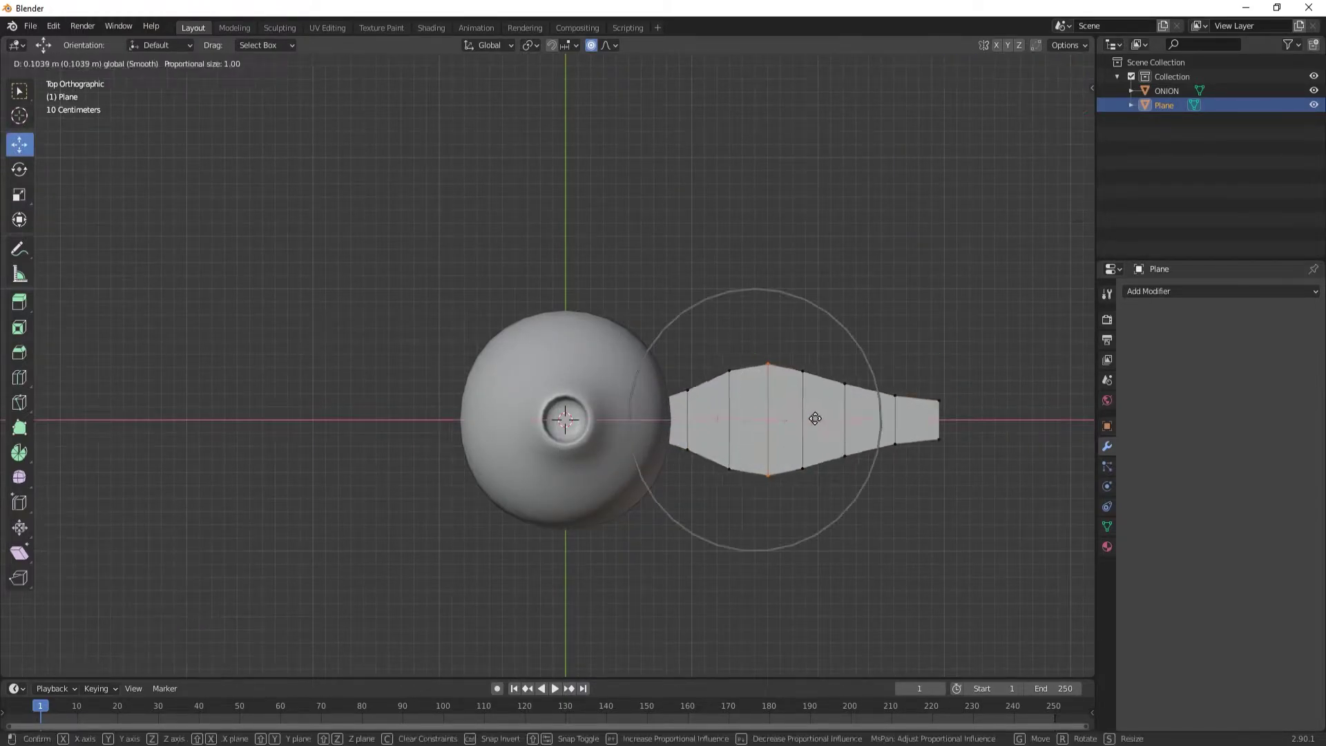
drag(940, 364, 940, 404)
Narrow the right end toward a point and try nudging the upper middle vertex
key(shift+space)
key(g)
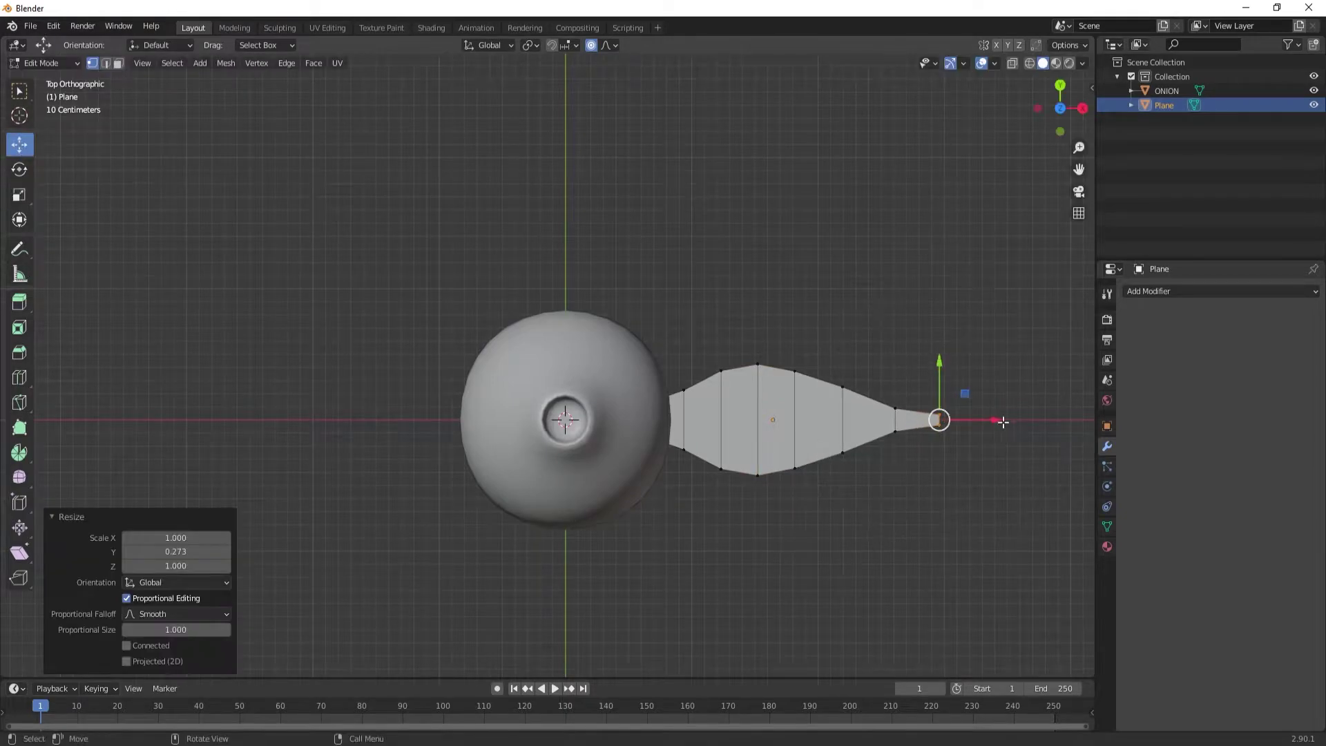
scroll(1014, 449, up, 5)
scroll(898, 449, down, 3)
shift+middle_drag(898, 449, 763, 392)
click(764, 320)
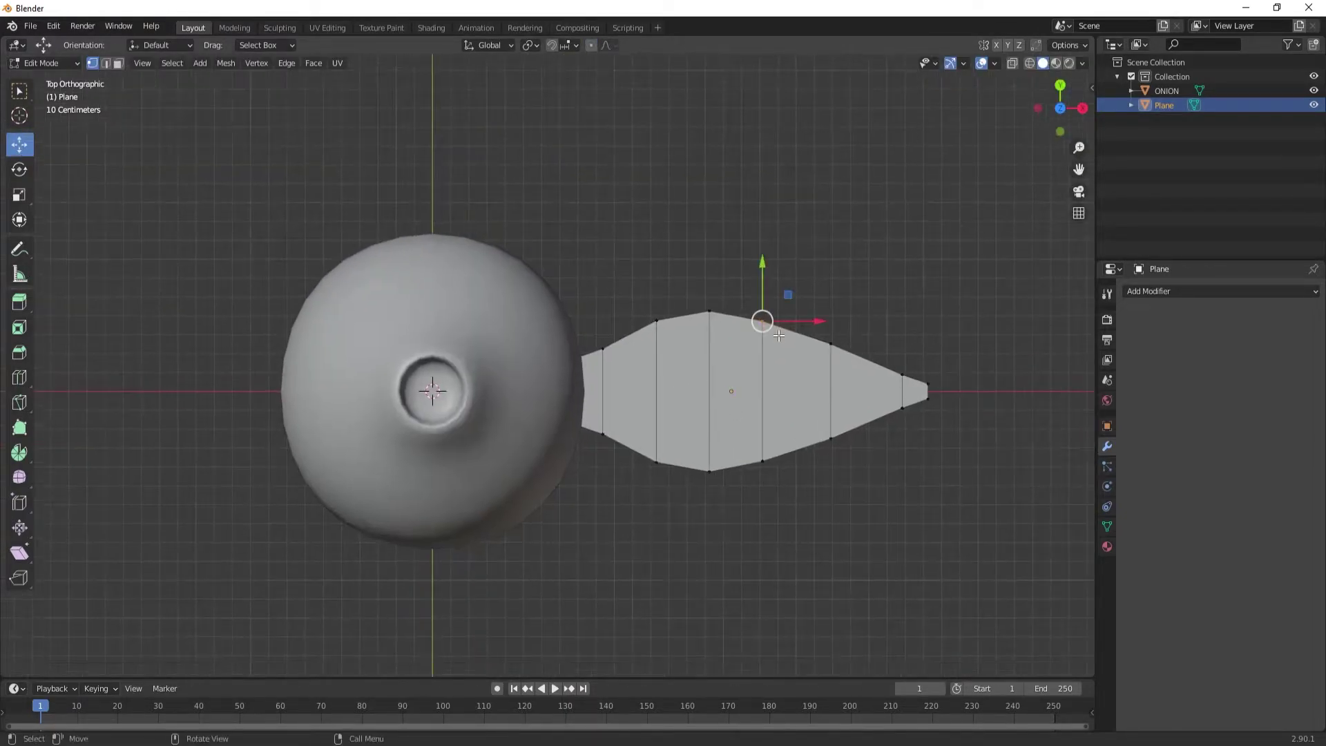
drag(778, 335, 793, 338)
key(Escape)
Add a lengthwise loop cut and rip V-shaped notches into the leaf's top and bottom edges
drag(585, 396, 597, 361)
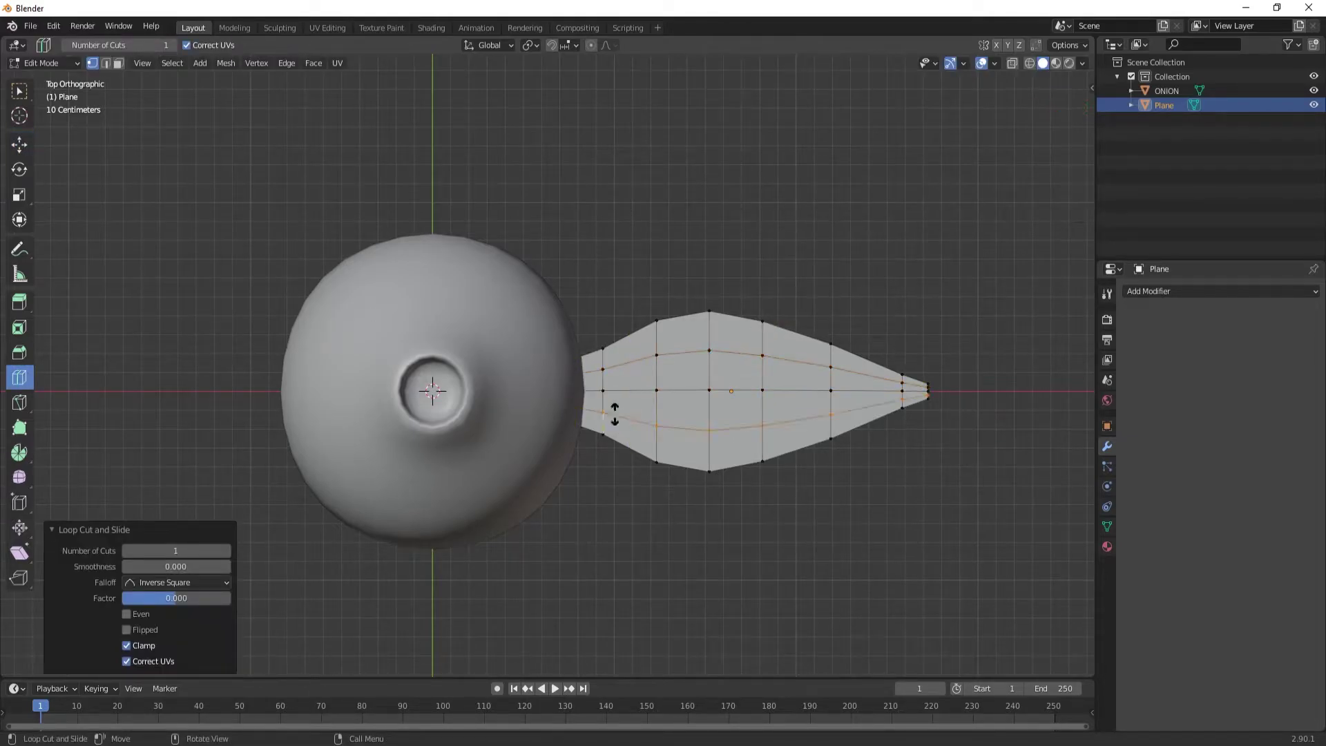
click(381, 234)
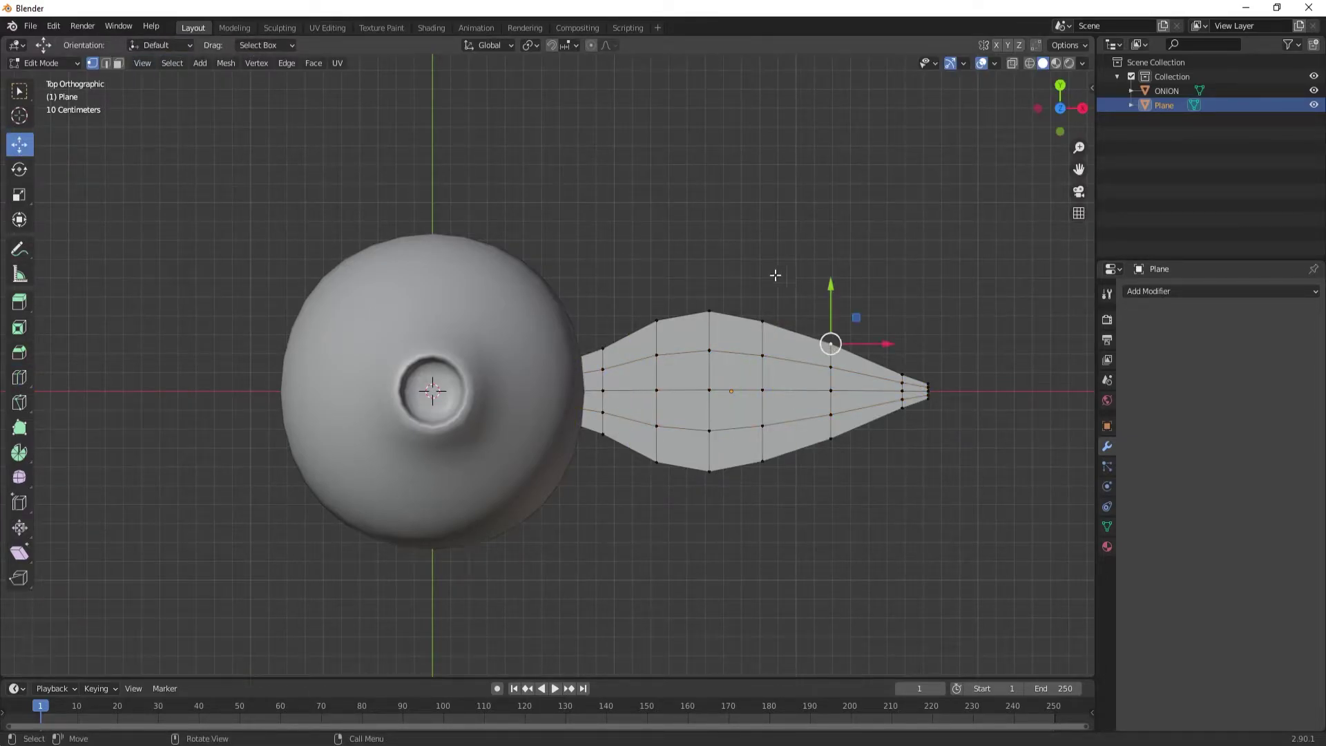
key(v)
click(763, 459)
key(v)
click(707, 346)
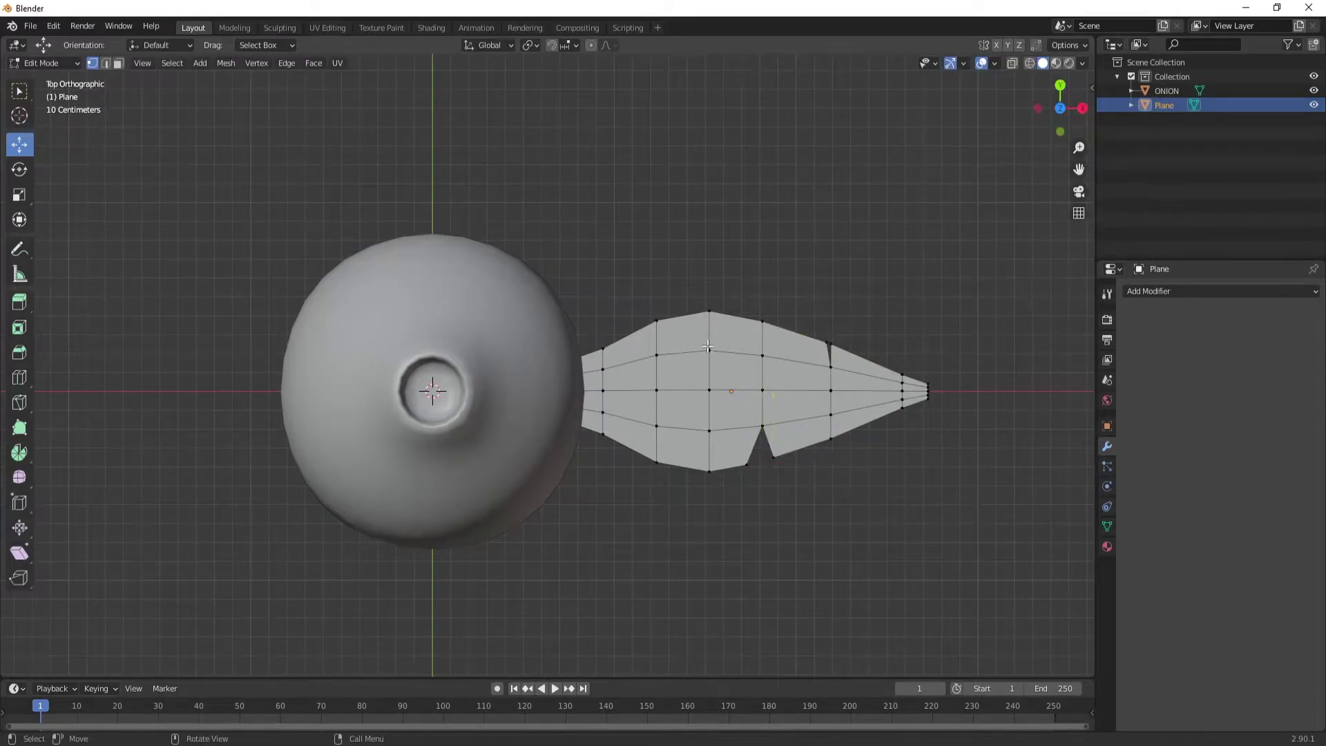
Rip two more notches along the leaf's top and lower-left edges
scroll(711, 345, up, 2)
click(781, 287)
key(v)
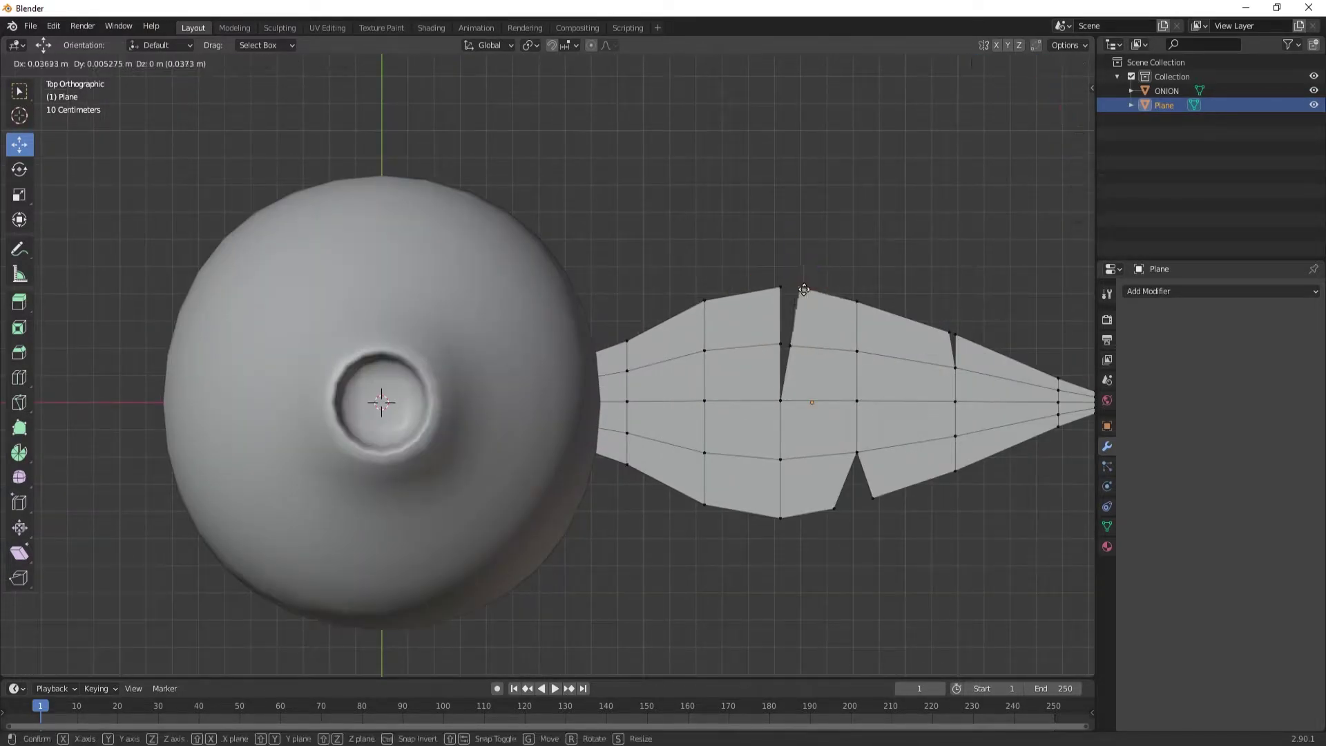
click(804, 288)
click(704, 505)
key(v)
scroll(692, 509, down, 1)
Reposition the leaf tip vertex and the vertices near the tip
click(1003, 409)
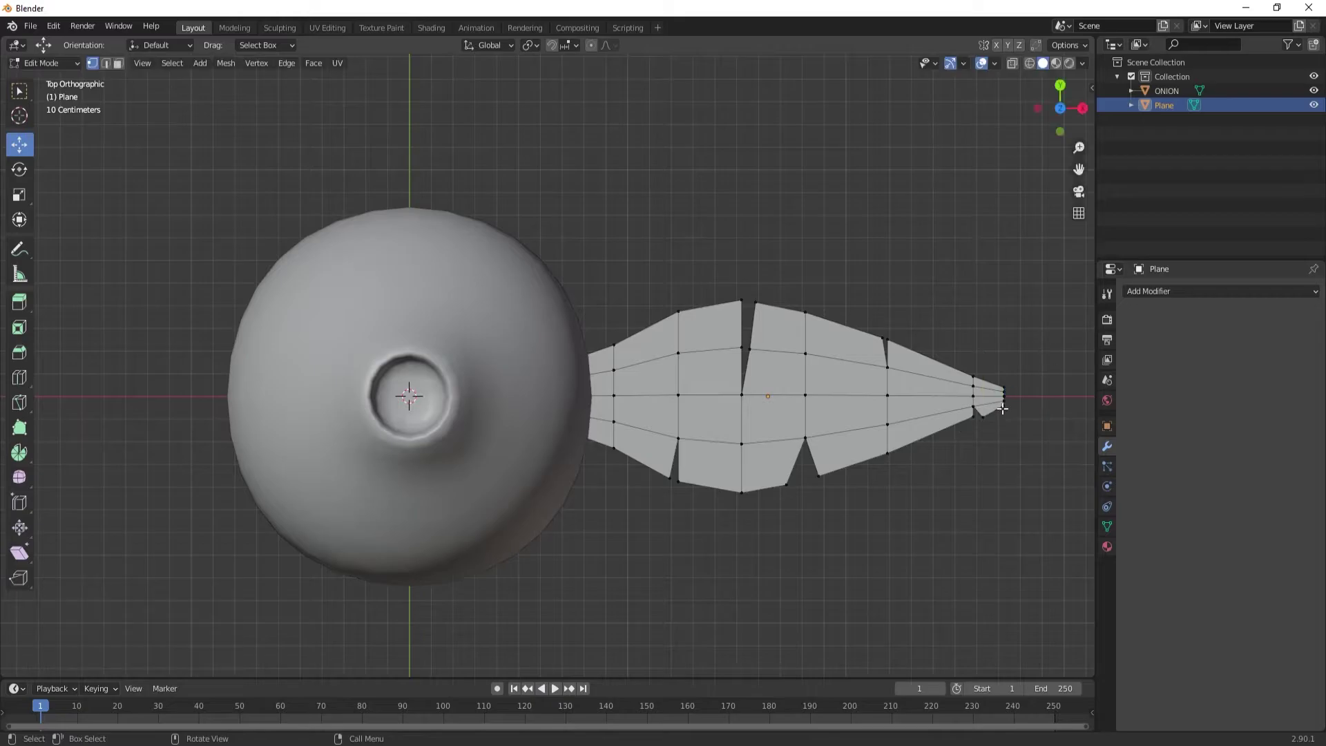
key(g)
click(1003, 401)
scroll(948, 309, up, 3)
key(g)
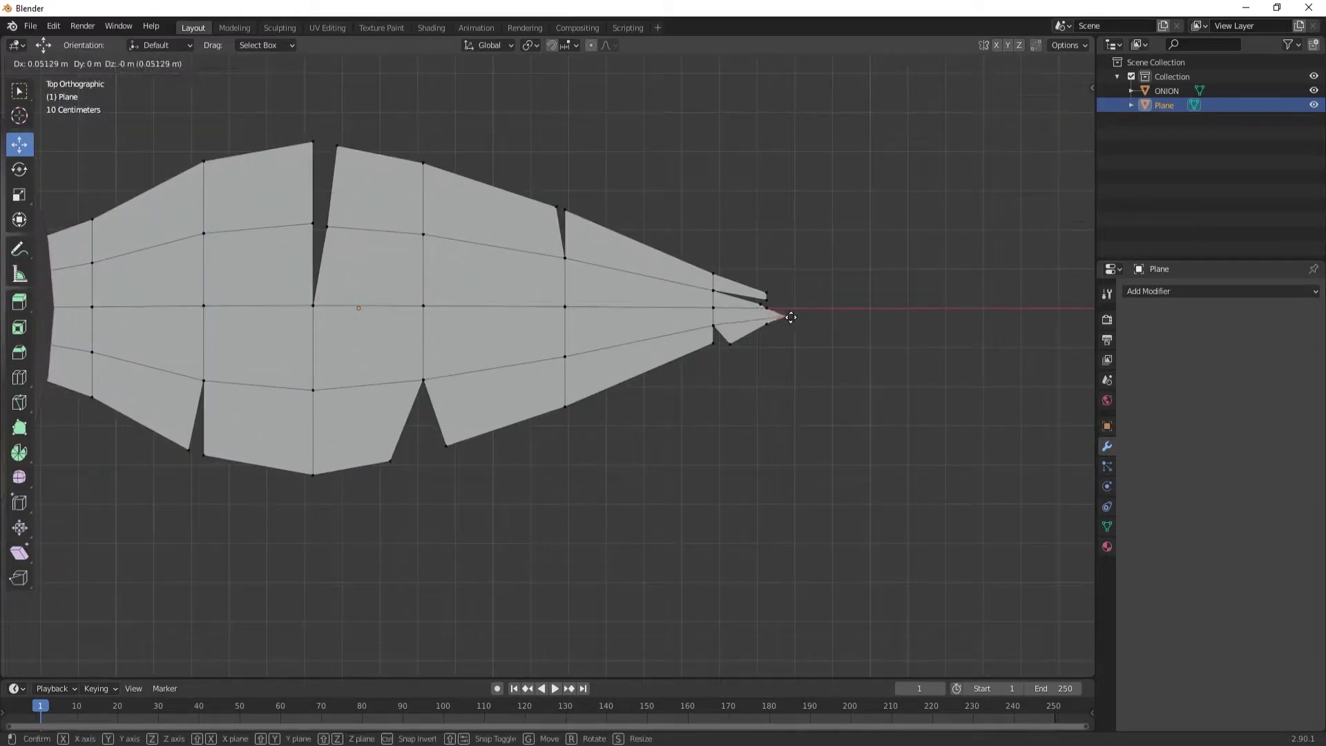
click(779, 316)
key(g)
click(774, 316)
click(763, 290)
click(713, 275)
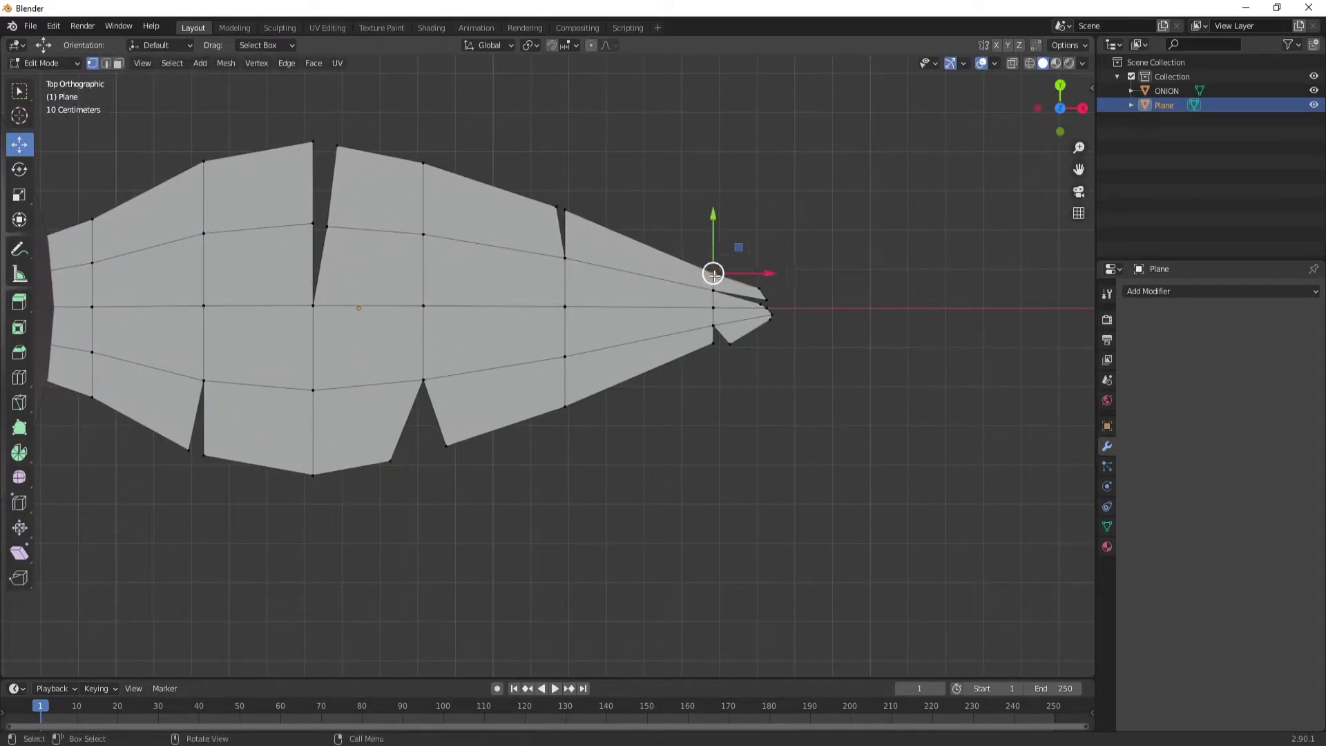
mouse_move(713, 274)
middle_down()
mouse_move(640, 397)
mouse_move(283, 474)
middle_up()
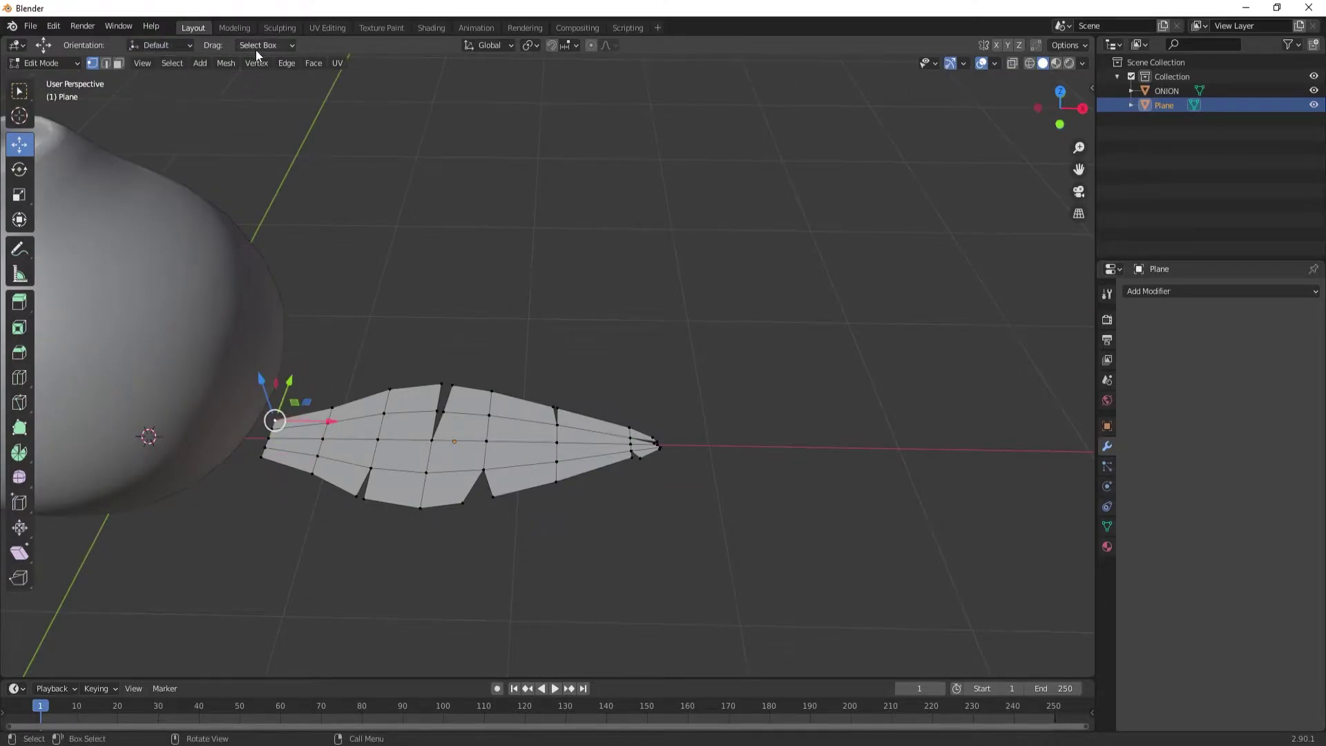
Shrink the leaf's left end and soft-move a vertex with proportional editing
click(18, 194)
drag(287, 432, 304, 455)
click(259, 461)
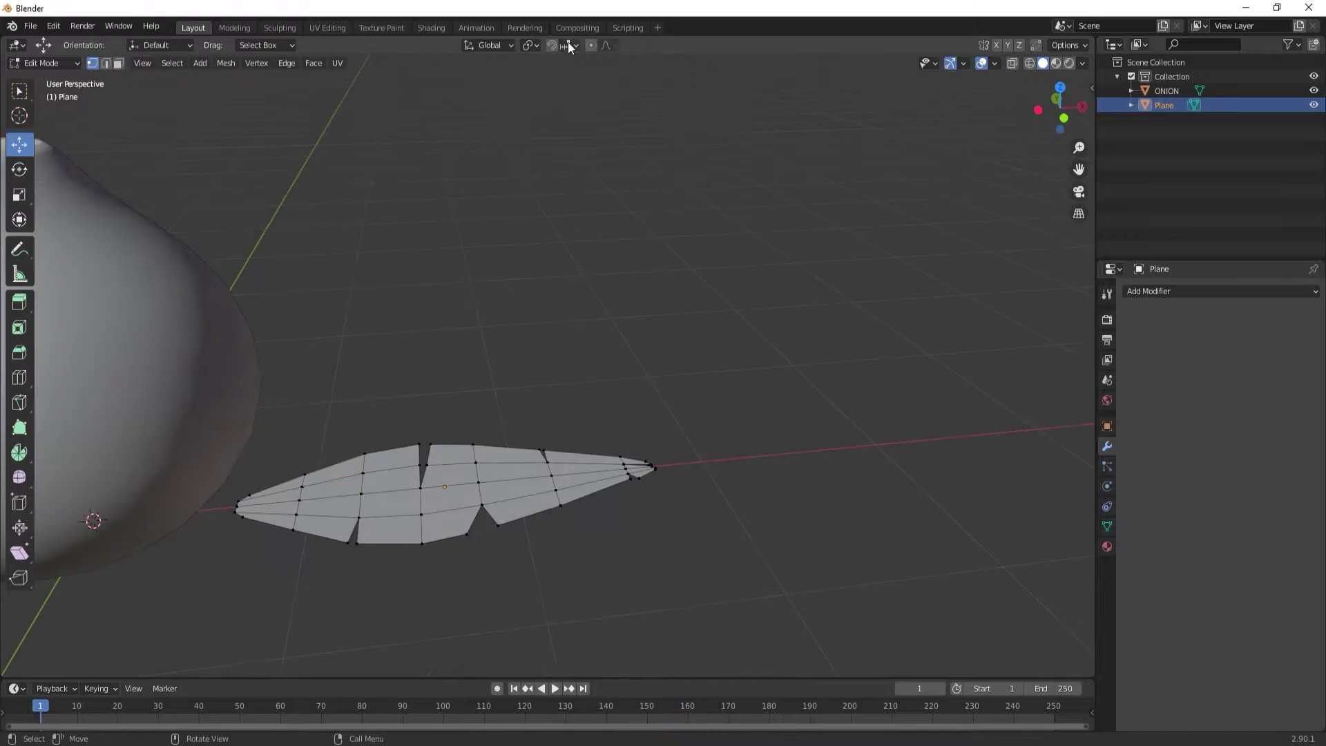
key(g)
click(574, 555)
Lift the leaf's lower-edge vertices with proportional editing so the surface curves upward
mouse_move(574, 554)
middle_down()
mouse_move(469, 595)
mouse_move(458, 385)
middle_up()
click(1060, 131)
click(1060, 87)
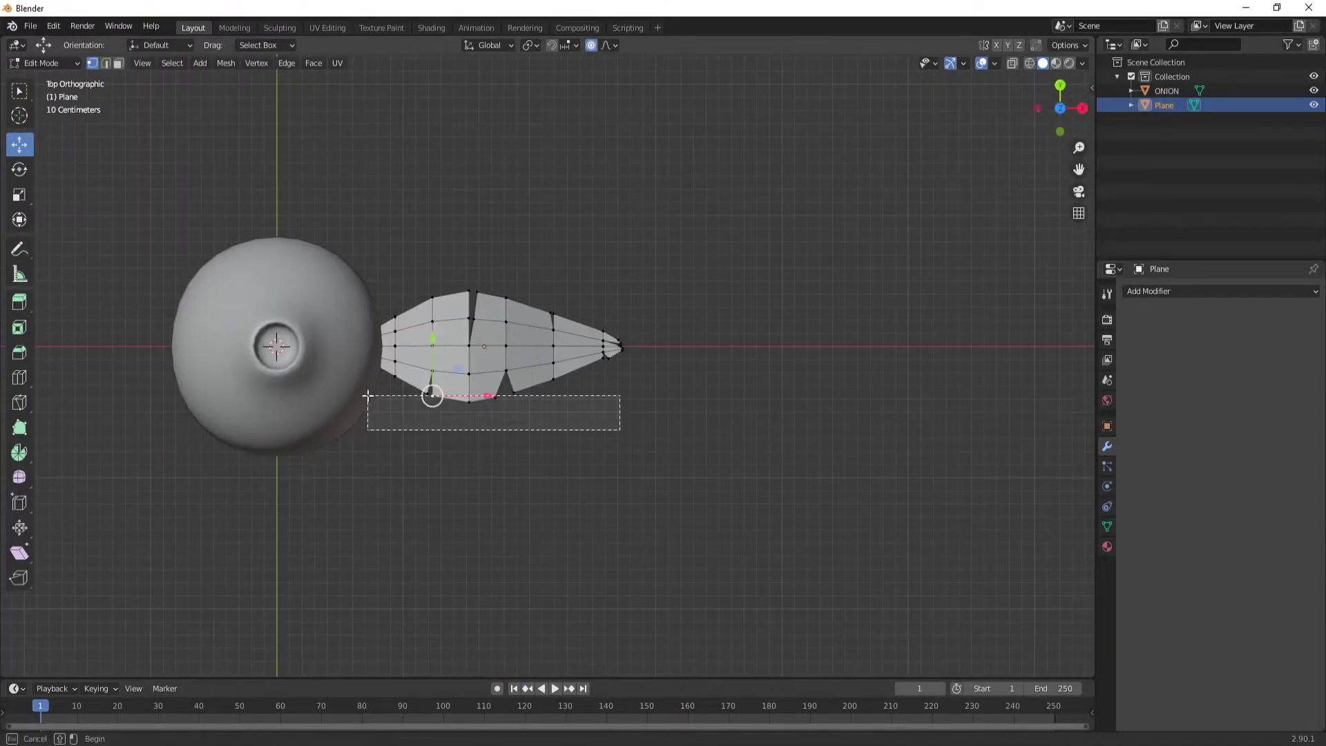
drag(367, 394, 619, 429)
middle_drag(618, 429, 532, 299)
key(g)
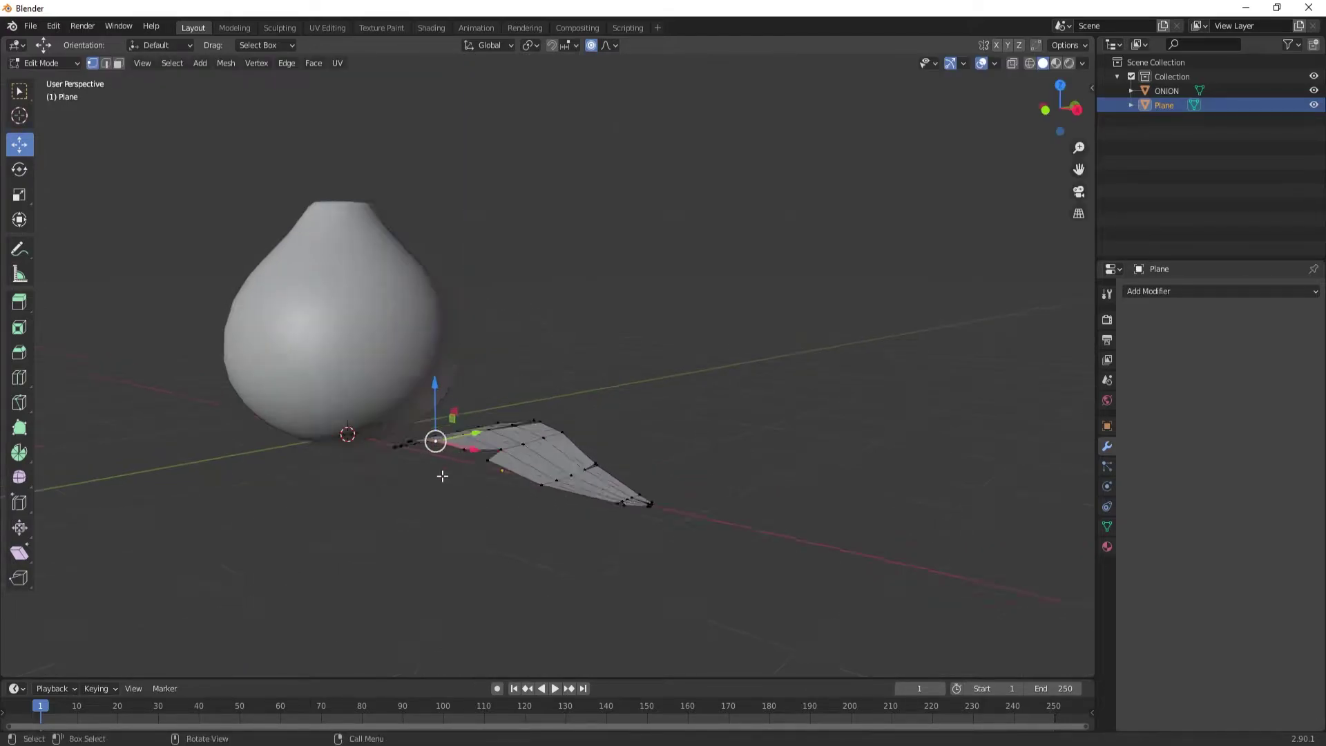
scroll(443, 442, up, 3)
scroll(449, 468, down, 2)
scroll(448, 468, down, 2)
click(449, 477)
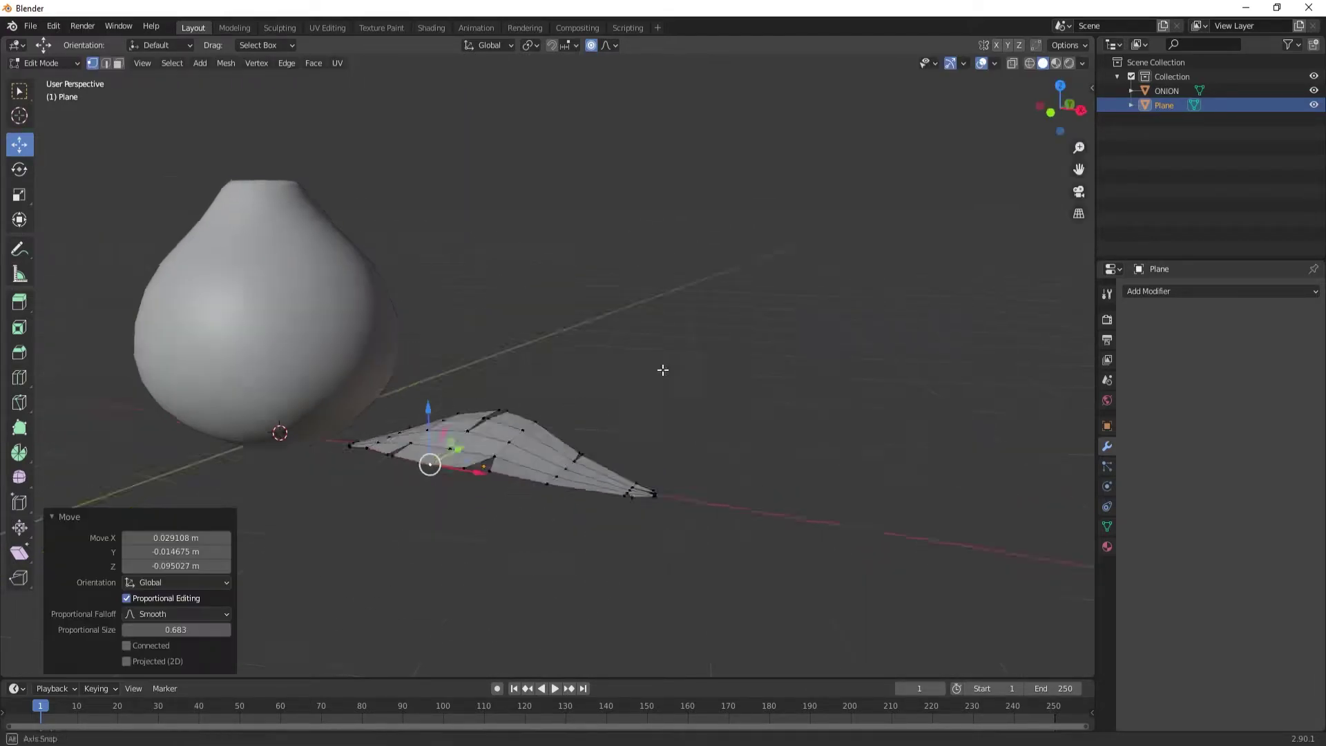
middle_drag(661, 371, 681, 472)
key(g)
click(682, 471)
Back in Object Mode, slide the leaf farther from the onion along X
key(Tab)
mouse_move(749, 582)
middle_down()
mouse_move(517, 438)
mouse_move(582, 420)
mouse_move(515, 459)
middle_up()
click(518, 401)
click(19, 144)
key(g)
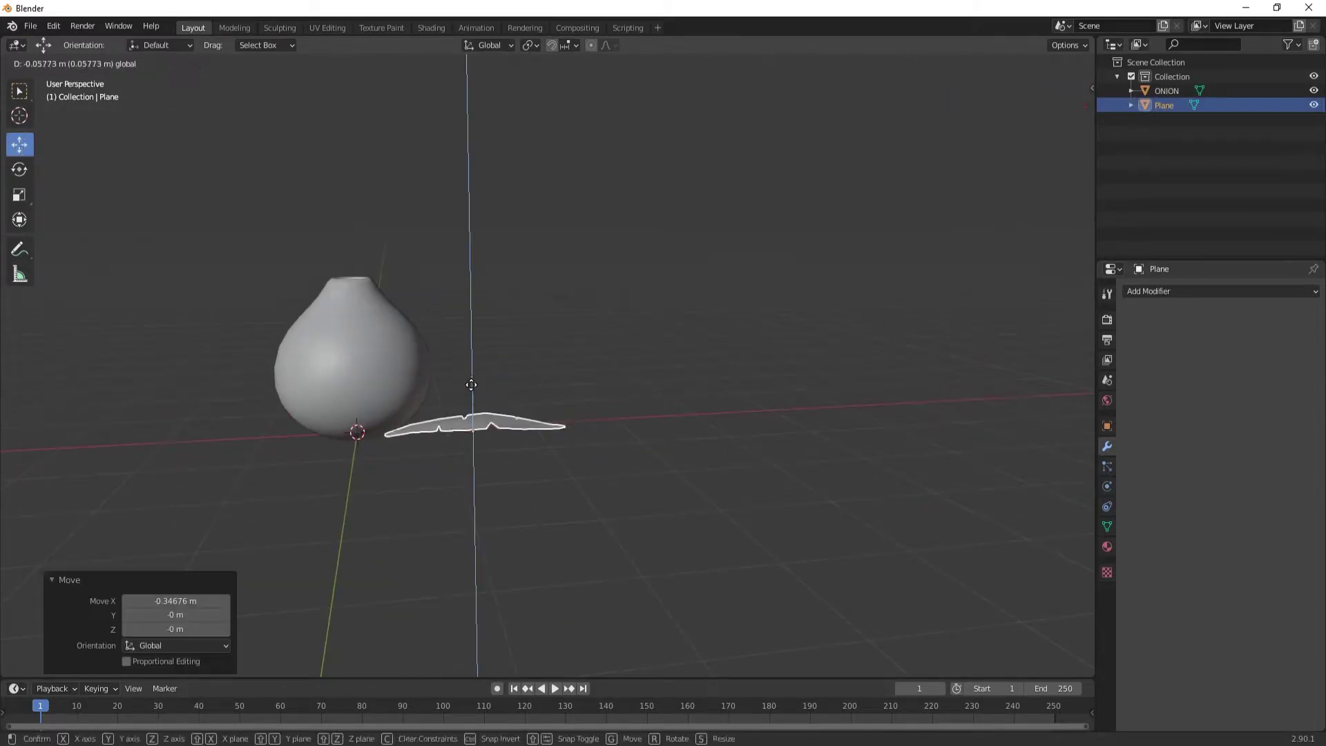
middle_drag(483, 414, 654, 422)
Tilt the leaf by -15.5 degrees beside the onion
click(484, 414)
key(r)
key(z)
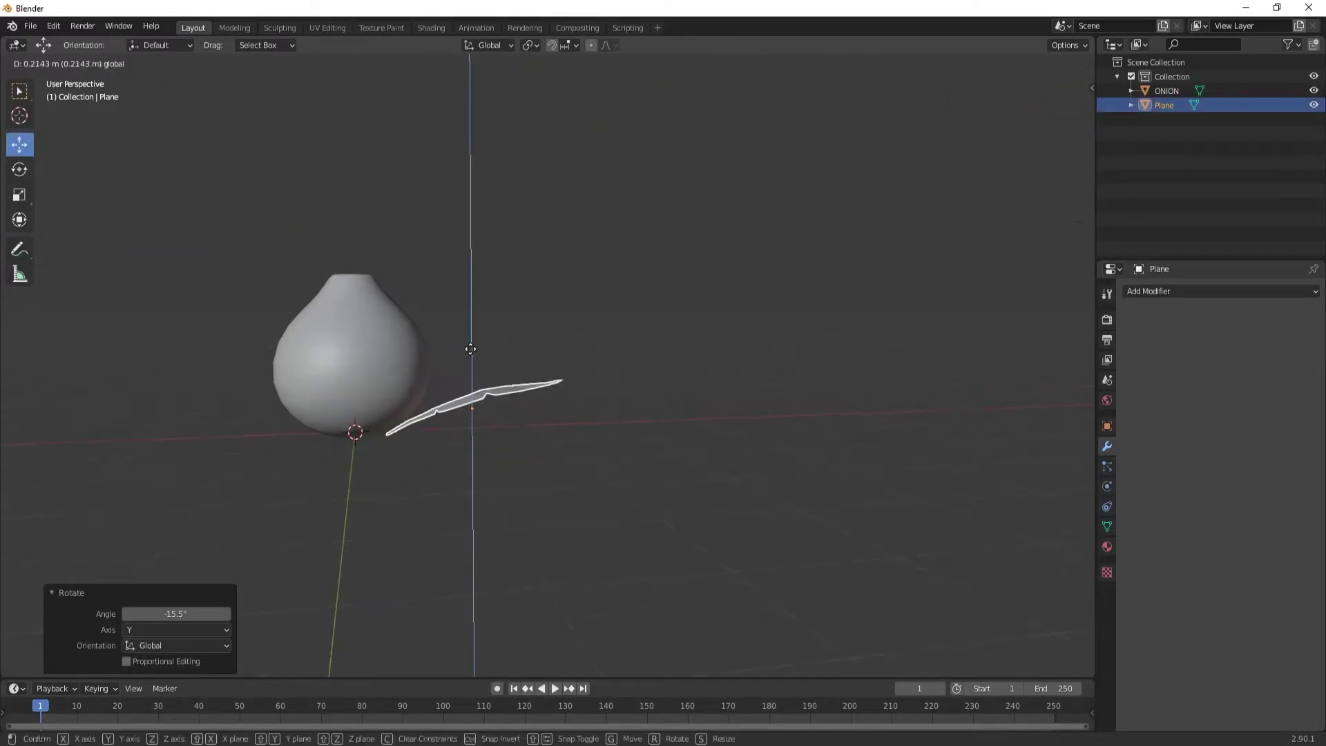
click(583, 392)
click(507, 338)
middle_drag(506, 337, 574, 325)
Unwrap the whole onion mesh with Smart UV Project
click(498, 331)
key(Tab)
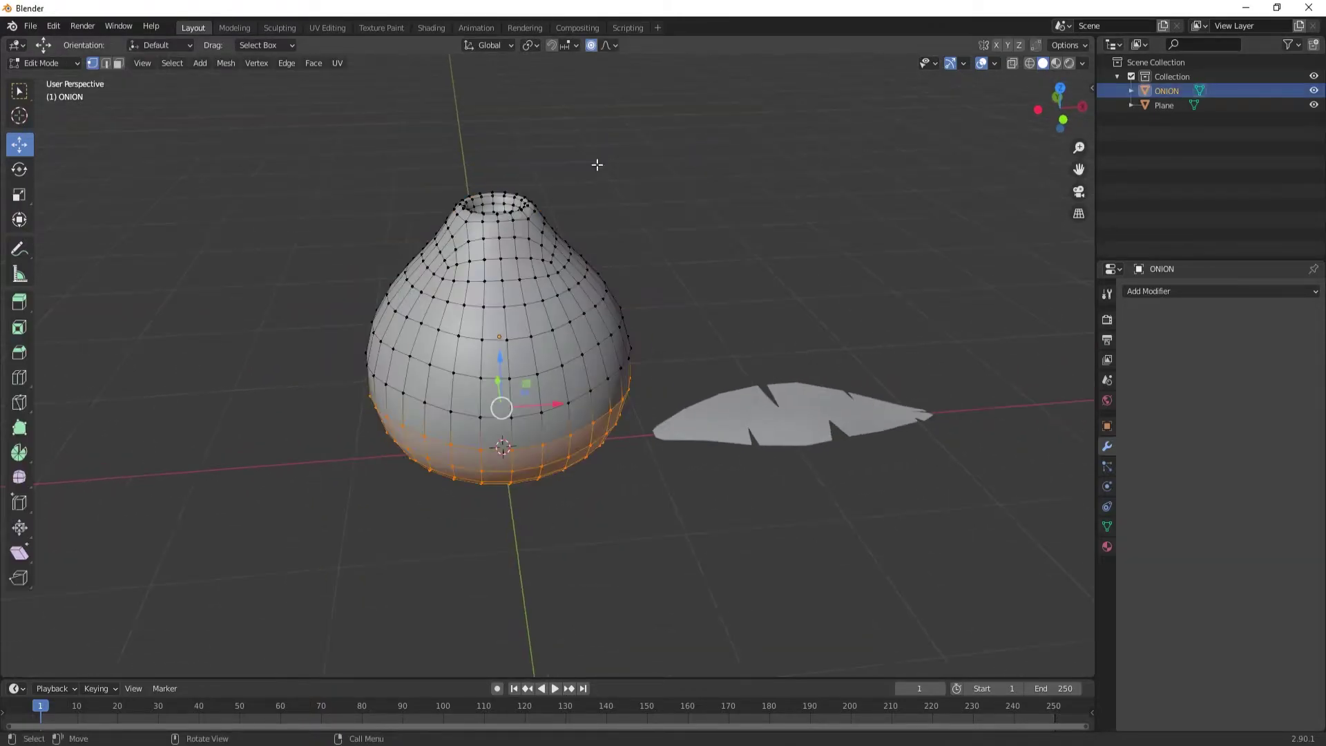
key(a)
key(u)
click(345, 230)
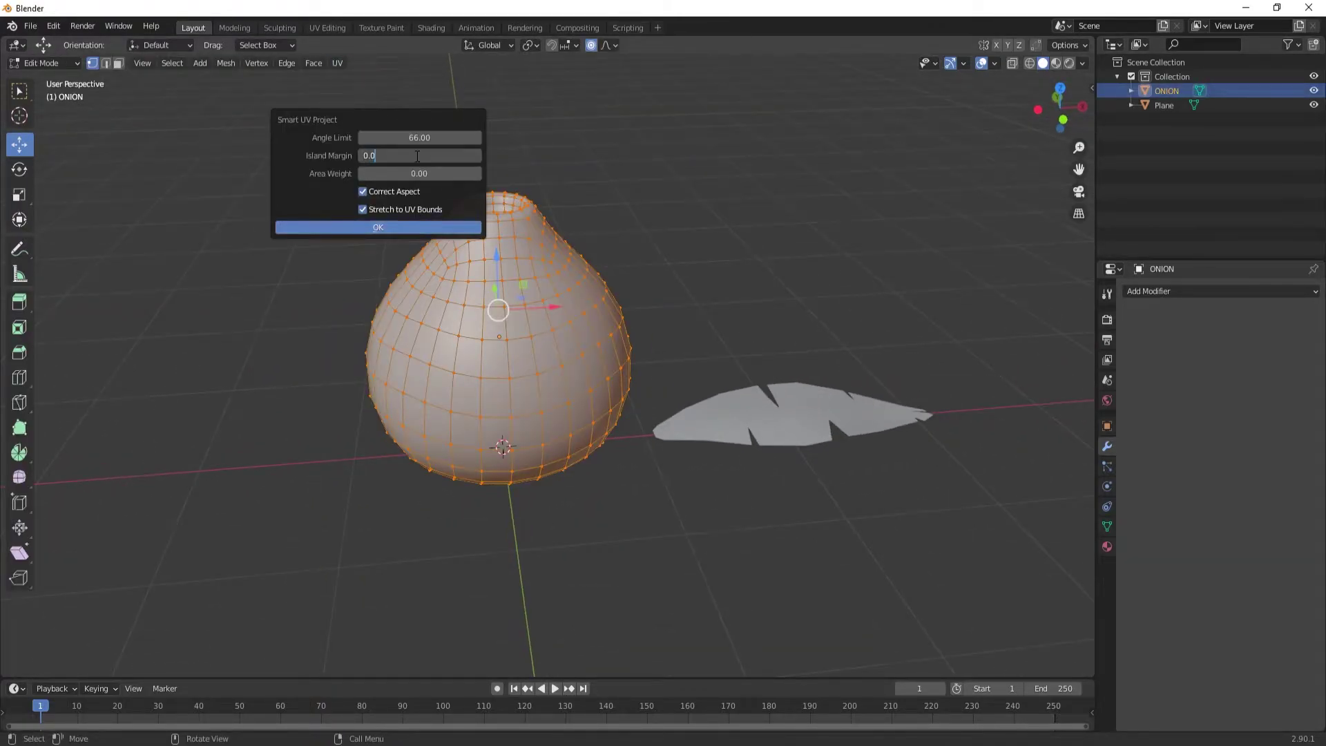
click(346, 226)
In the Texture Paint workspace, add a new Base Color paint texture to the onion
click(327, 27)
click(382, 28)
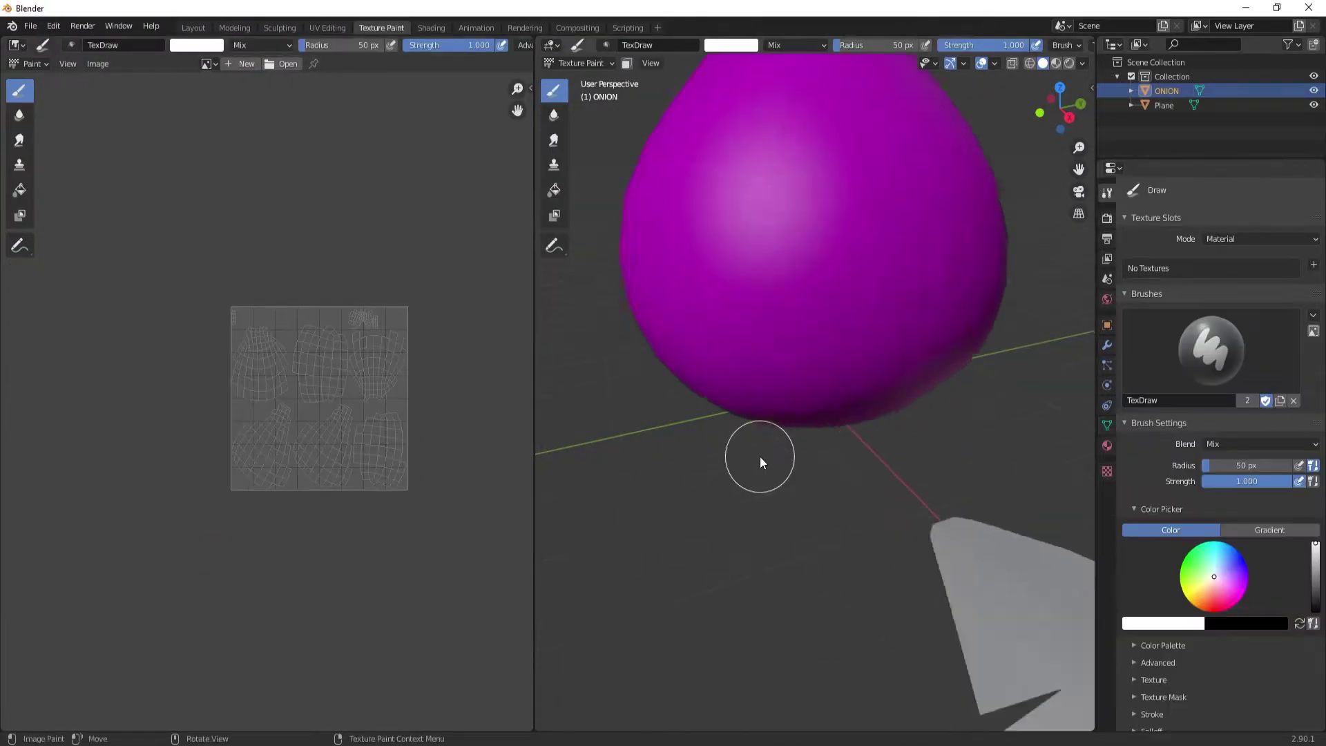
scroll(760, 456, down, 4)
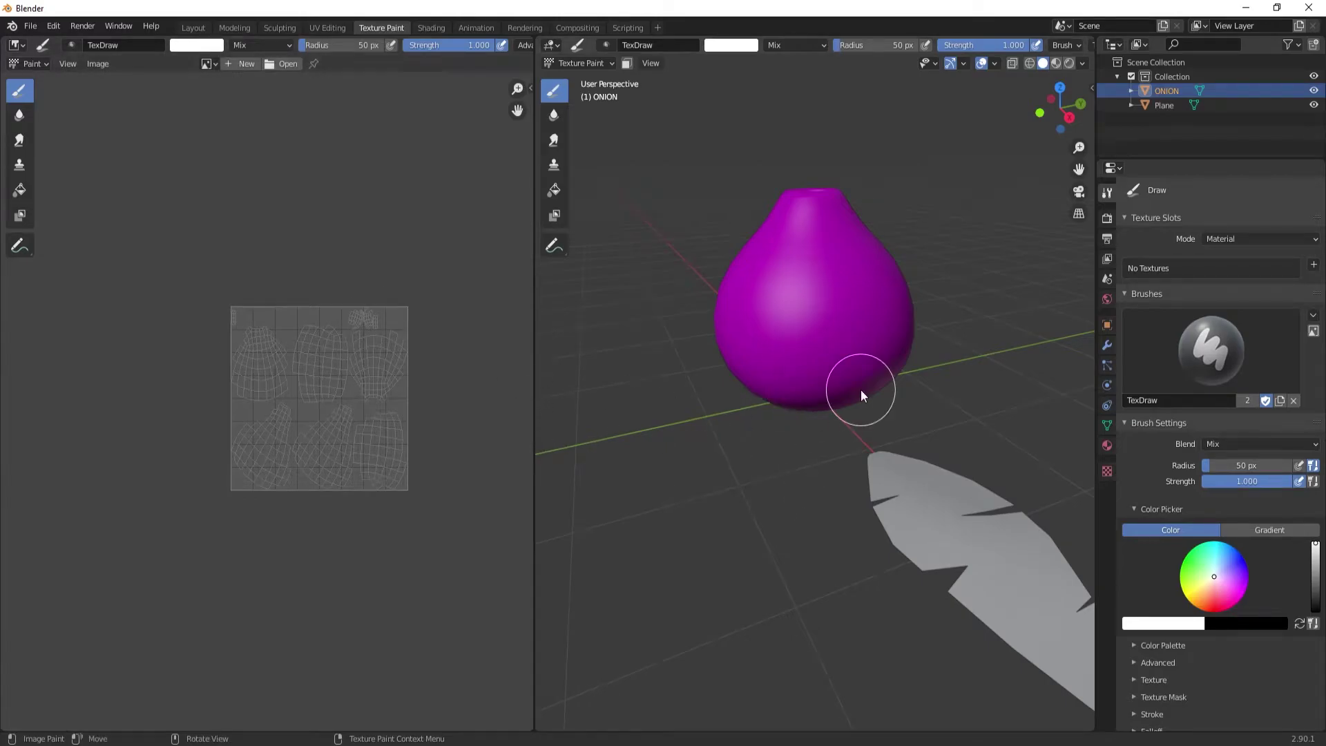
middle_drag(861, 389, 783, 485)
click(1314, 265)
text(2048)
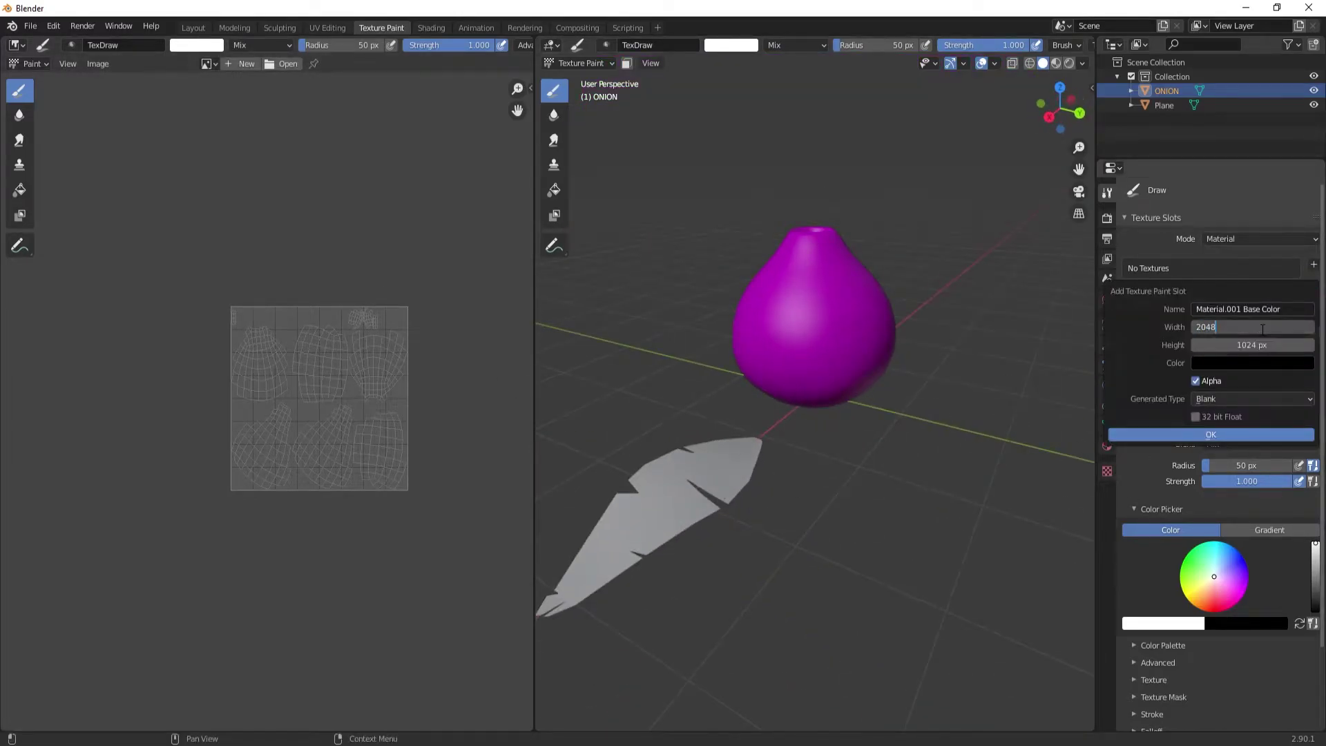
click(1210, 434)
Set the brush to a gradient with a white stop and paint a stroke down the onion's middle
click(1264, 580)
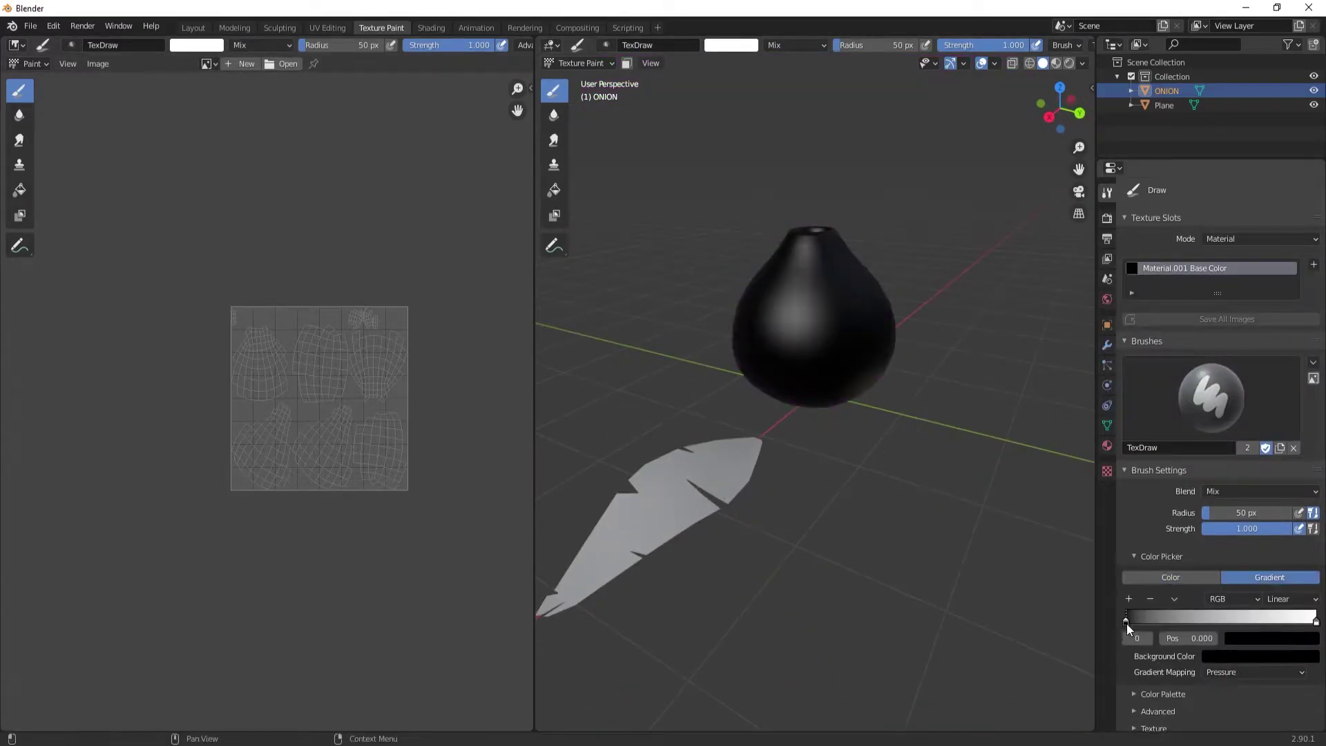
click(1254, 637)
drag(1307, 535, 1308, 478)
mouse_move(815, 359)
mouse_down()
mouse_move(819, 304)
mouse_move(894, 418)
mouse_up()
Try a gradient fill on the onion with the Fill tool, then undo the dark result
click(554, 190)
click(815, 311)
click(1269, 577)
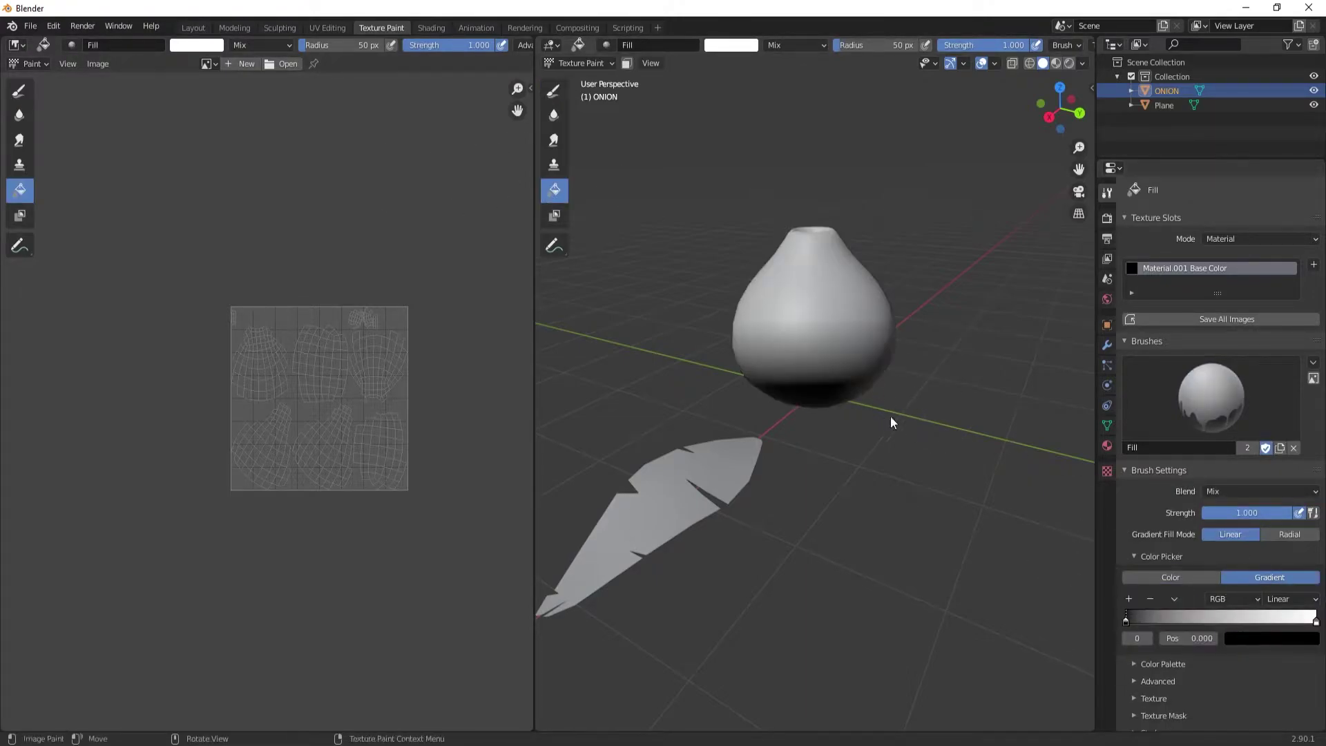
click(1049, 117)
key(ctrl+z)
Apply a green-to-white gradient with the green stop at 0.205, then undo it
click(1271, 638)
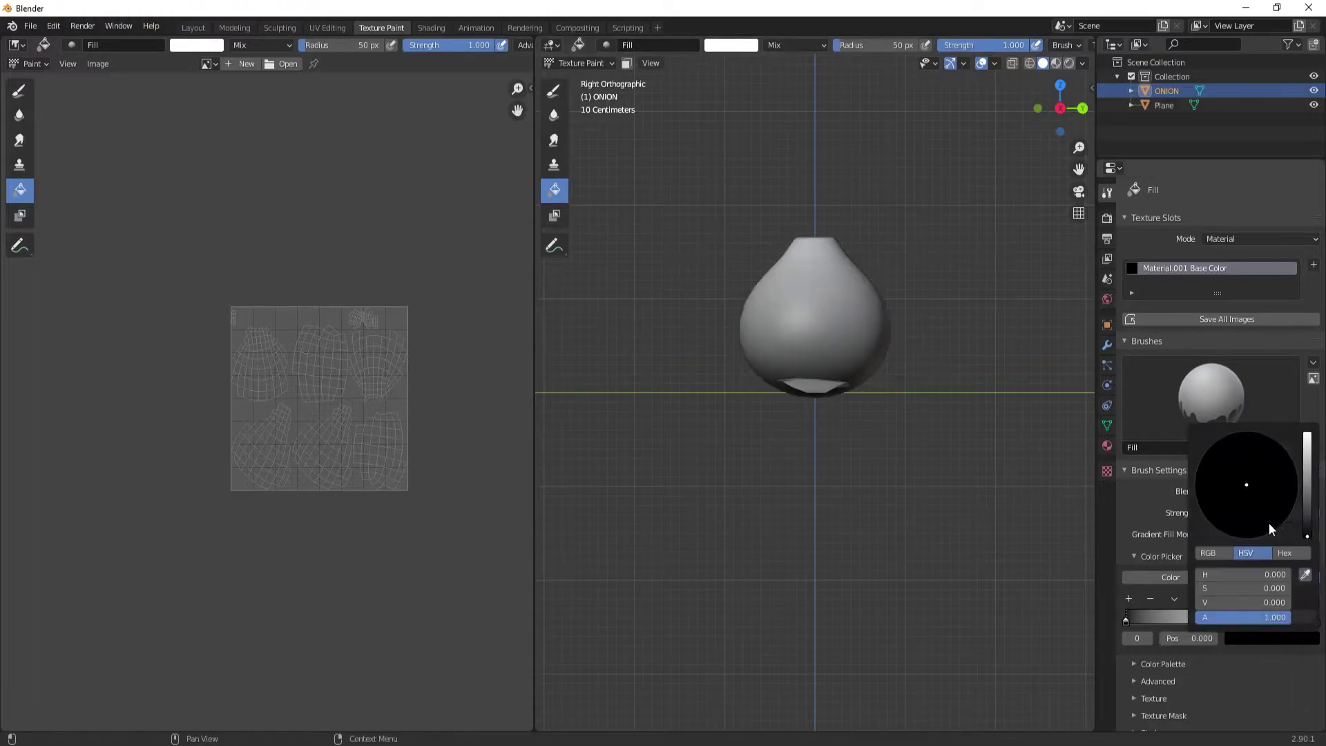
drag(1273, 527, 1218, 478)
drag(808, 453, 853, 355)
drag(1127, 617, 1165, 616)
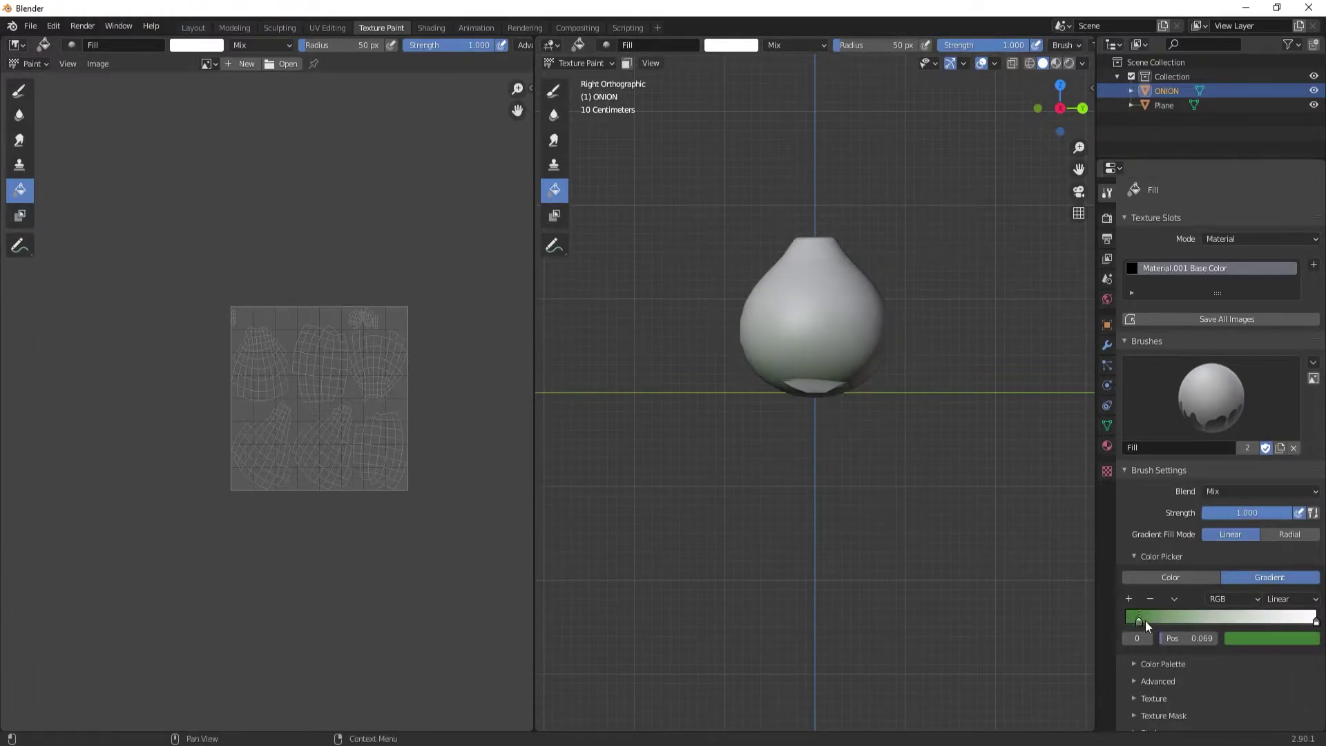
drag(807, 426, 825, 309)
mouse_move(1035, 185)
middle_down()
mouse_move(1061, 78)
mouse_move(920, 260)
middle_up()
key(ctrl+z)
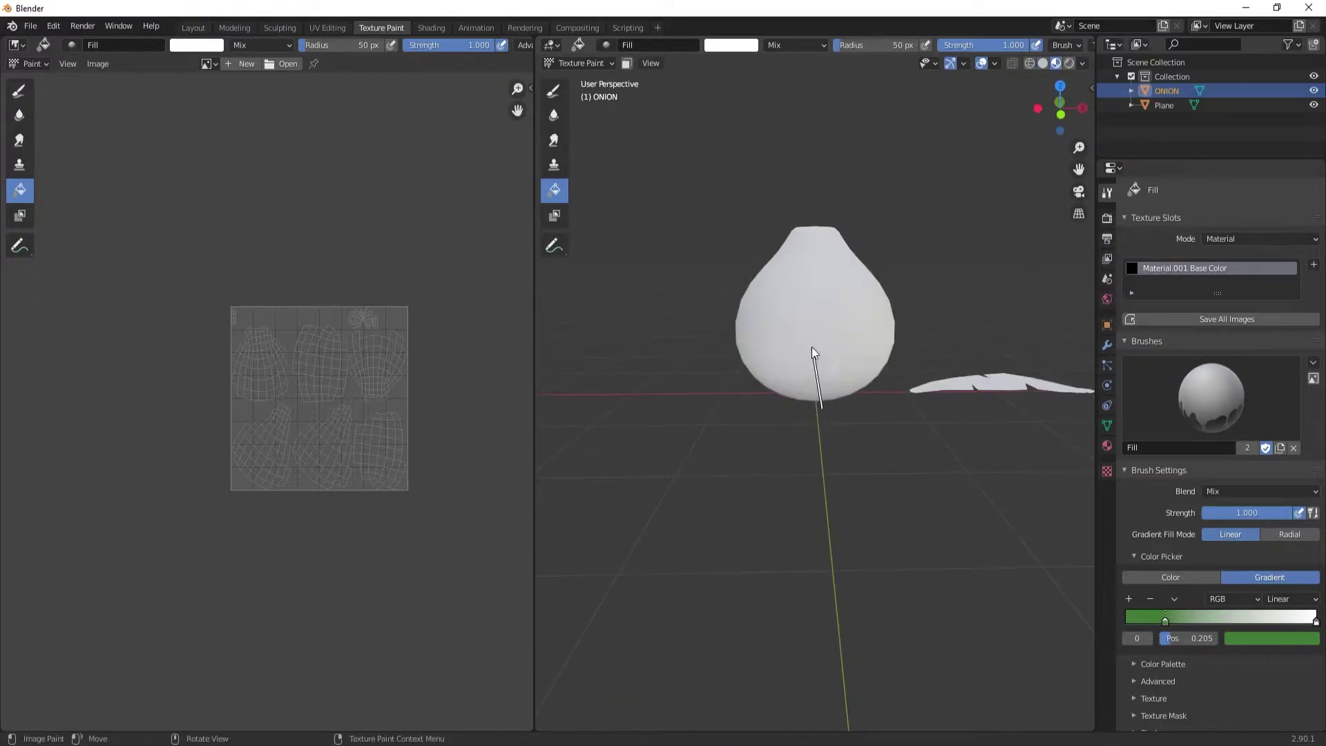
Redo a greener-bottomed gradient, inspect it, undo it, and return to a solid-colour brush
mouse_move(825, 466)
mouse_down()
mouse_move(799, 358)
mouse_move(844, 145)
mouse_up()
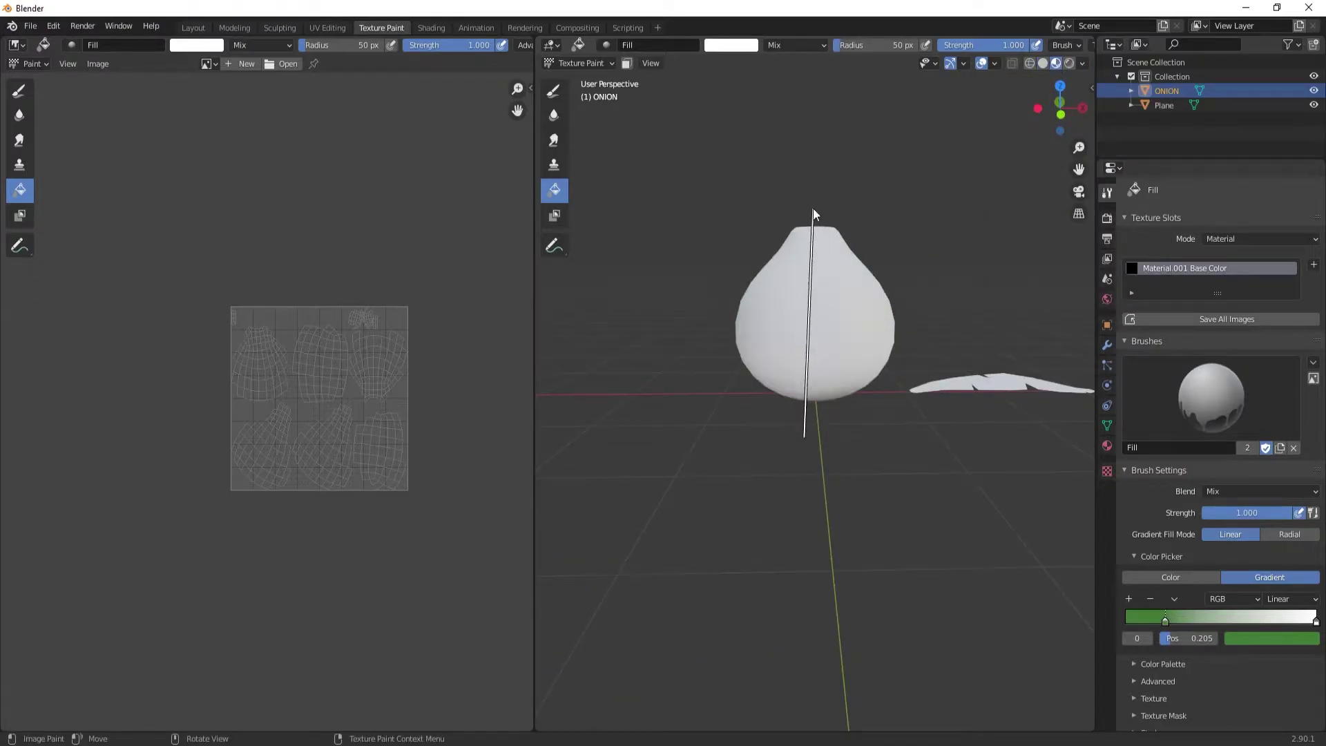
drag(806, 199, 810, 207)
middle_drag(814, 423, 1075, 370)
click(1059, 108)
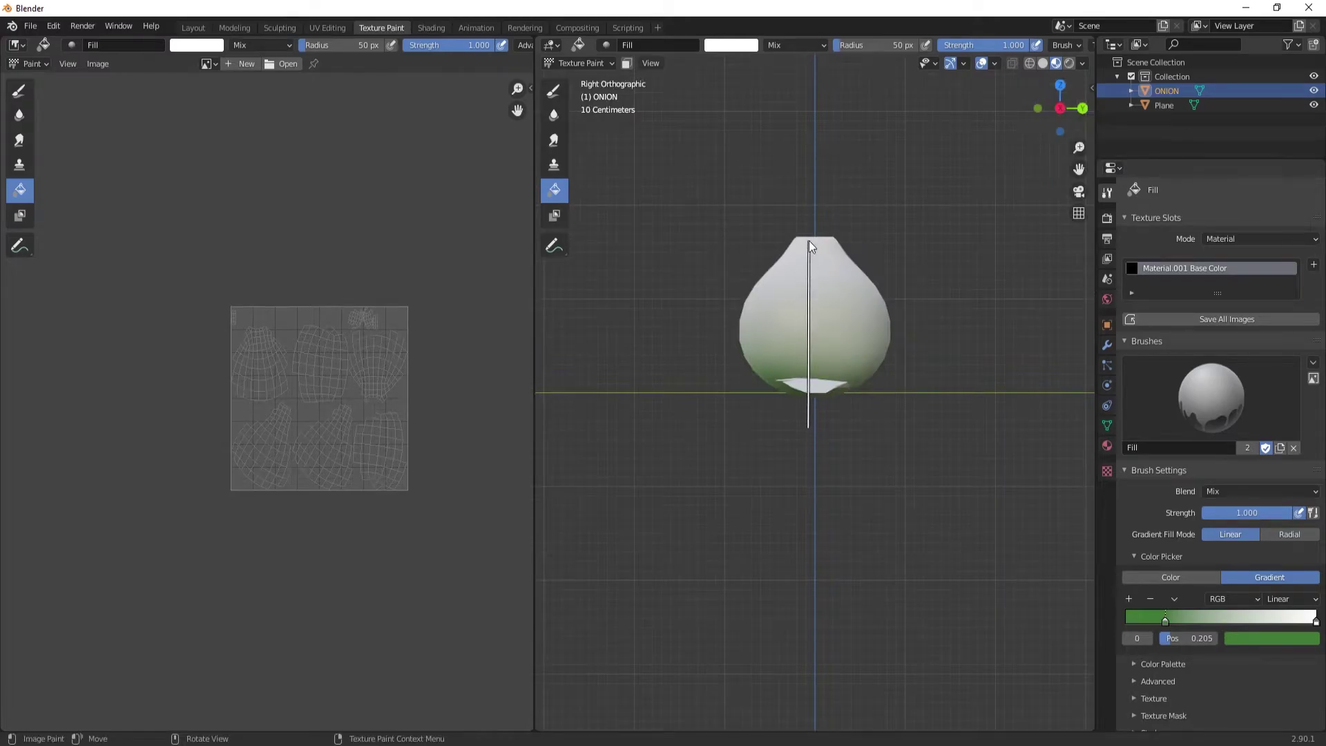
key(ctrl+z)
mouse_move(930, 276)
middle_down()
mouse_move(938, 322)
mouse_move(867, 351)
middle_up()
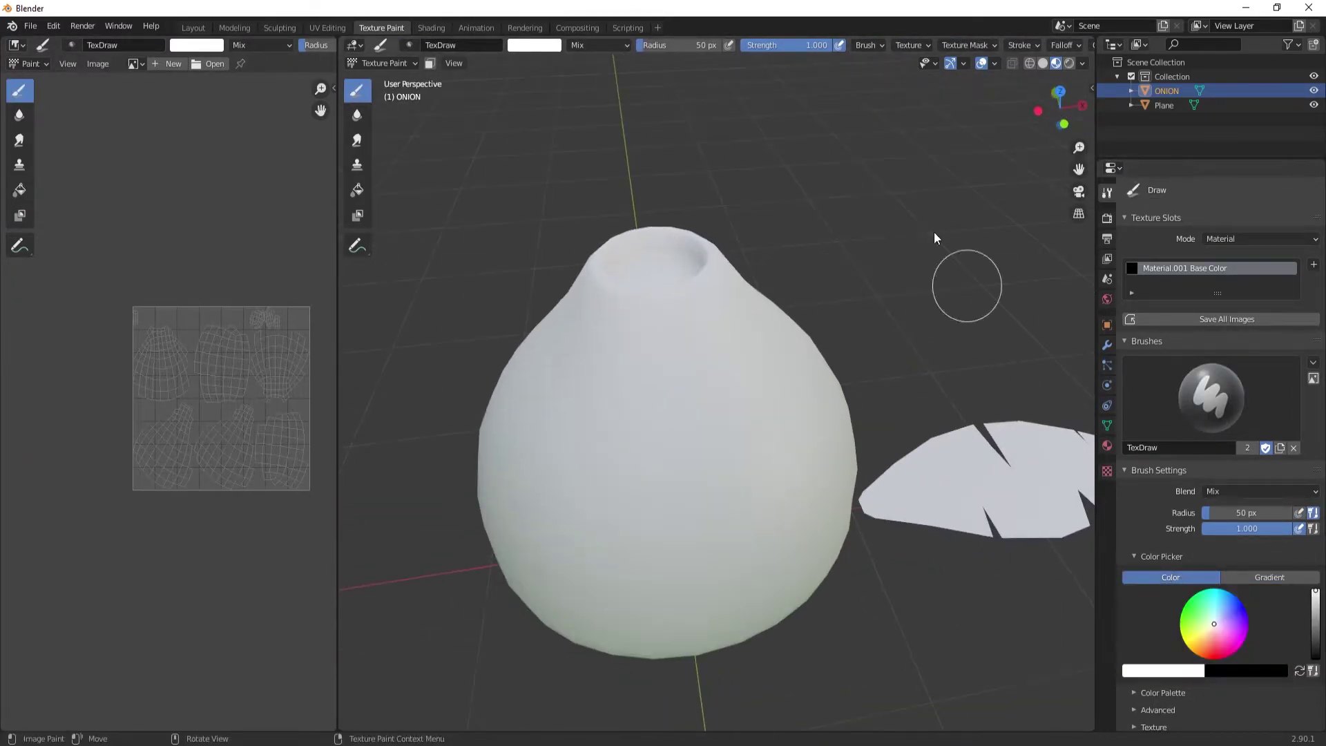
click(534, 45)
From the top view, paint the onion's top opening bright green
drag(549, 105, 538, 101)
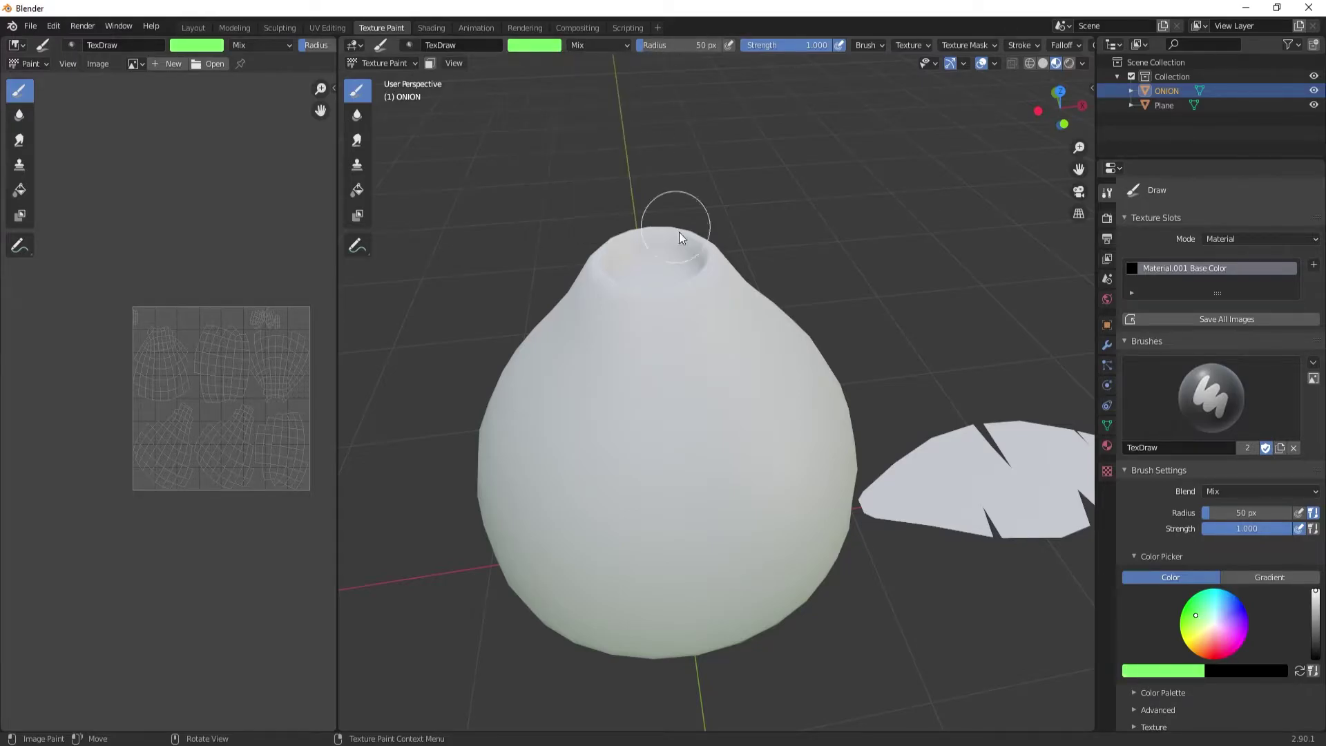
alt+middle_drag(650, 271, 644, 499)
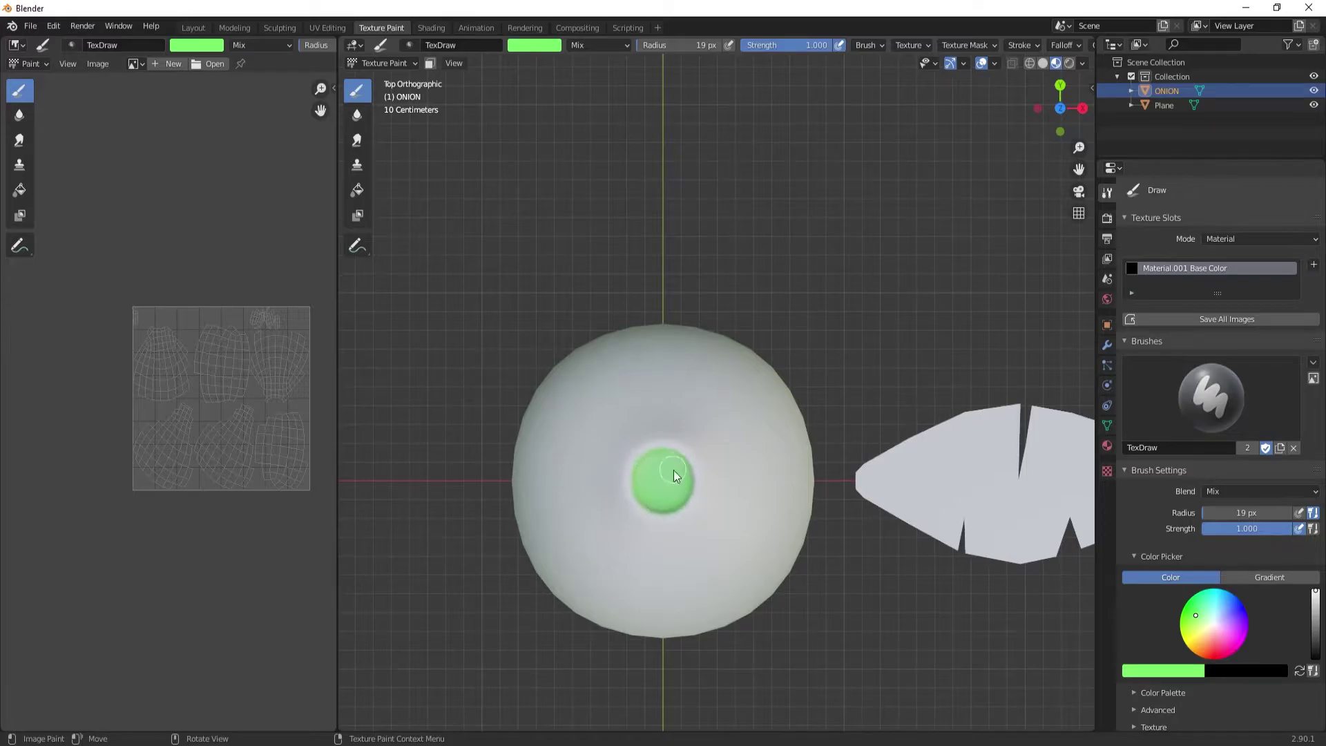
drag(1082, 148, 800, 518)
middle_drag(799, 518, 754, 99)
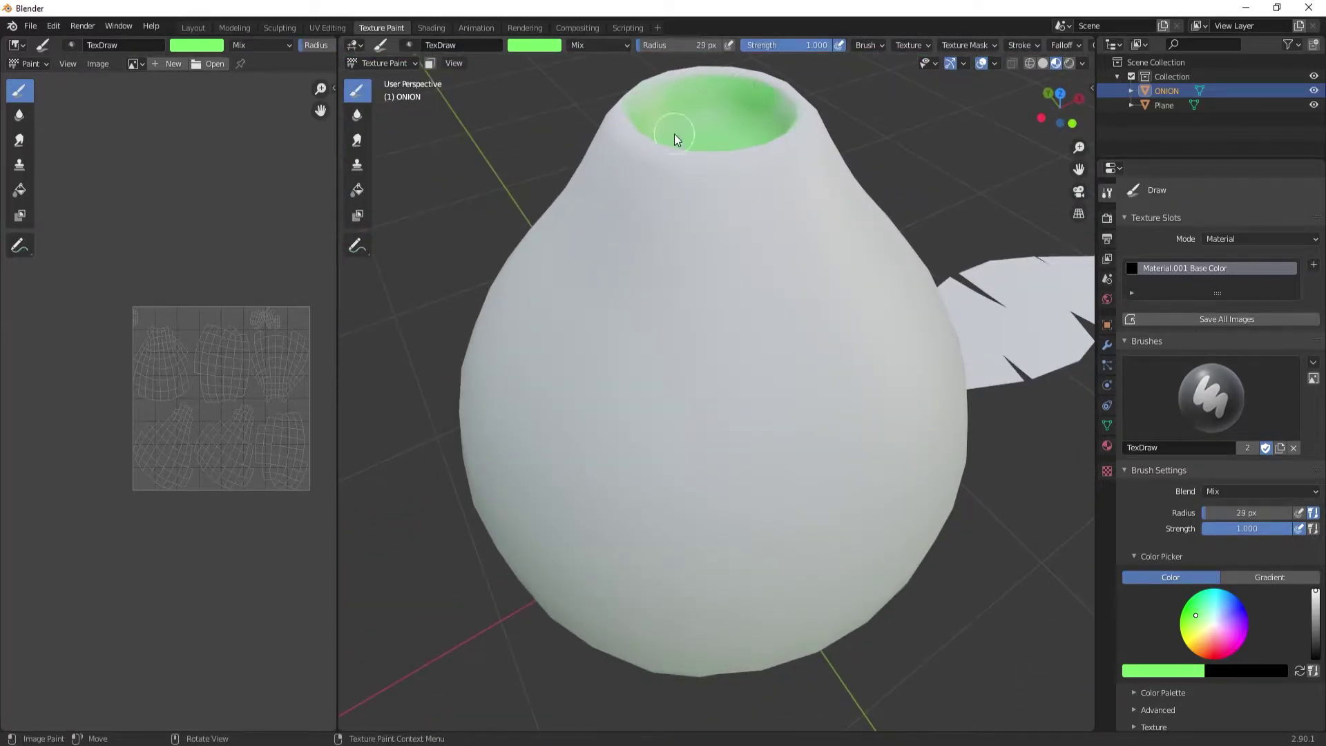
Pick a deep green brush colour and turn toward the onion's underside
right_click(625, 156)
drag(630, 83, 630, 139)
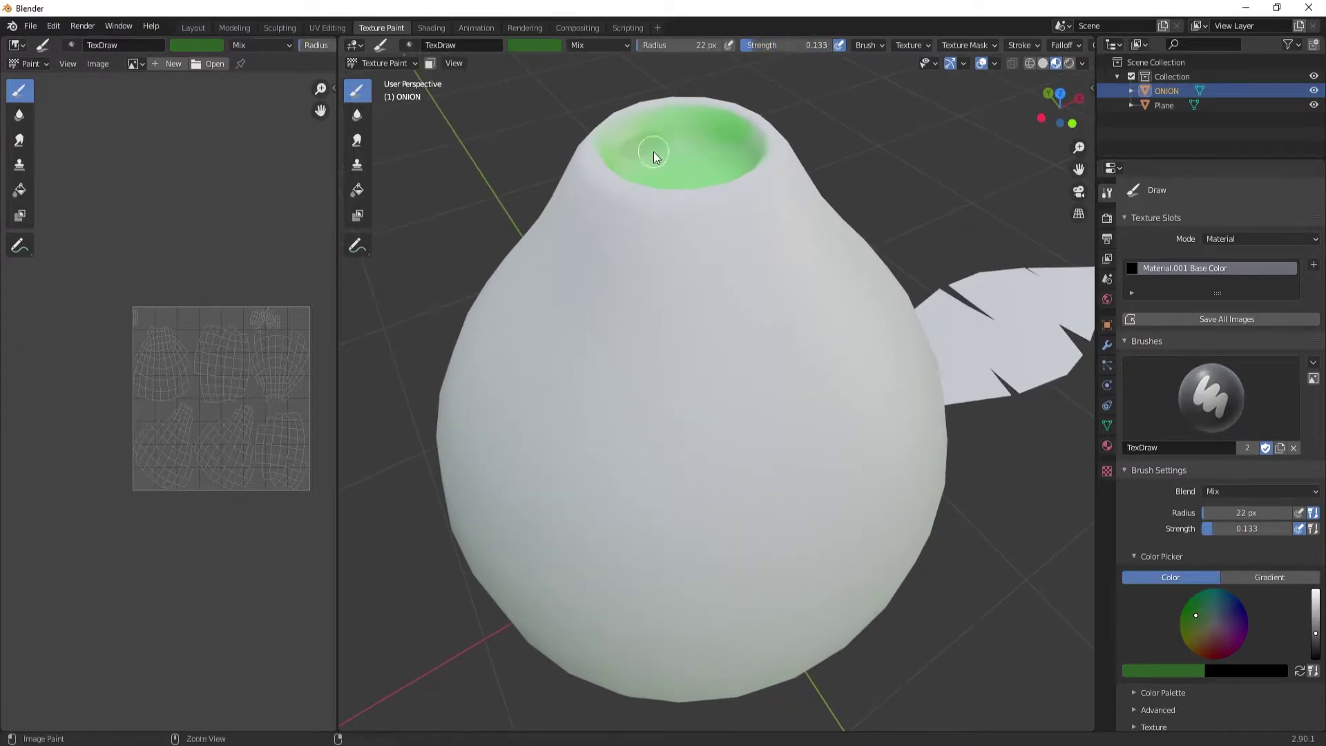
mouse_move(965, 131)
middle_down()
mouse_move(458, 326)
mouse_move(670, 105)
mouse_move(790, 251)
mouse_move(768, 287)
middle_up()
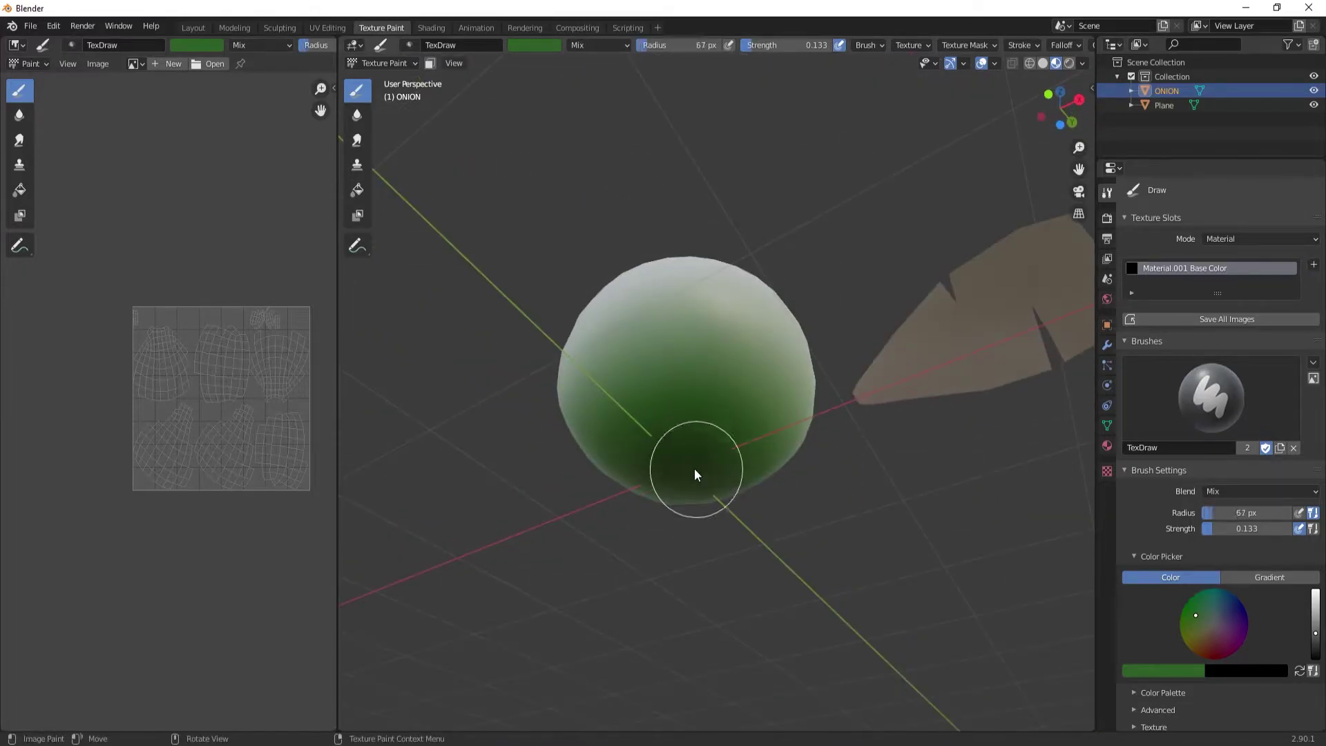
Switch to light green, enlarge the brush, and paint the onion's lower half
click(534, 45)
drag(625, 138, 625, 65)
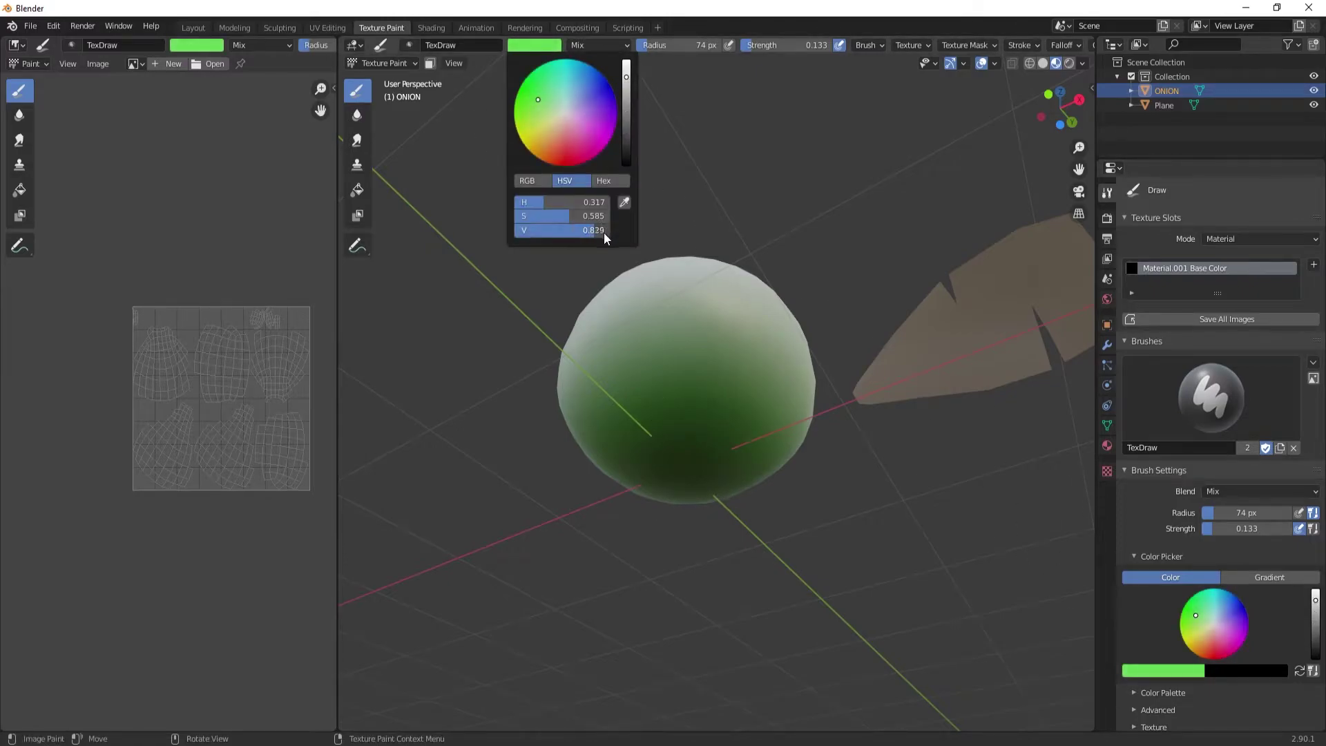
key(f)
click(711, 350)
middle_drag(710, 350, 673, 362)
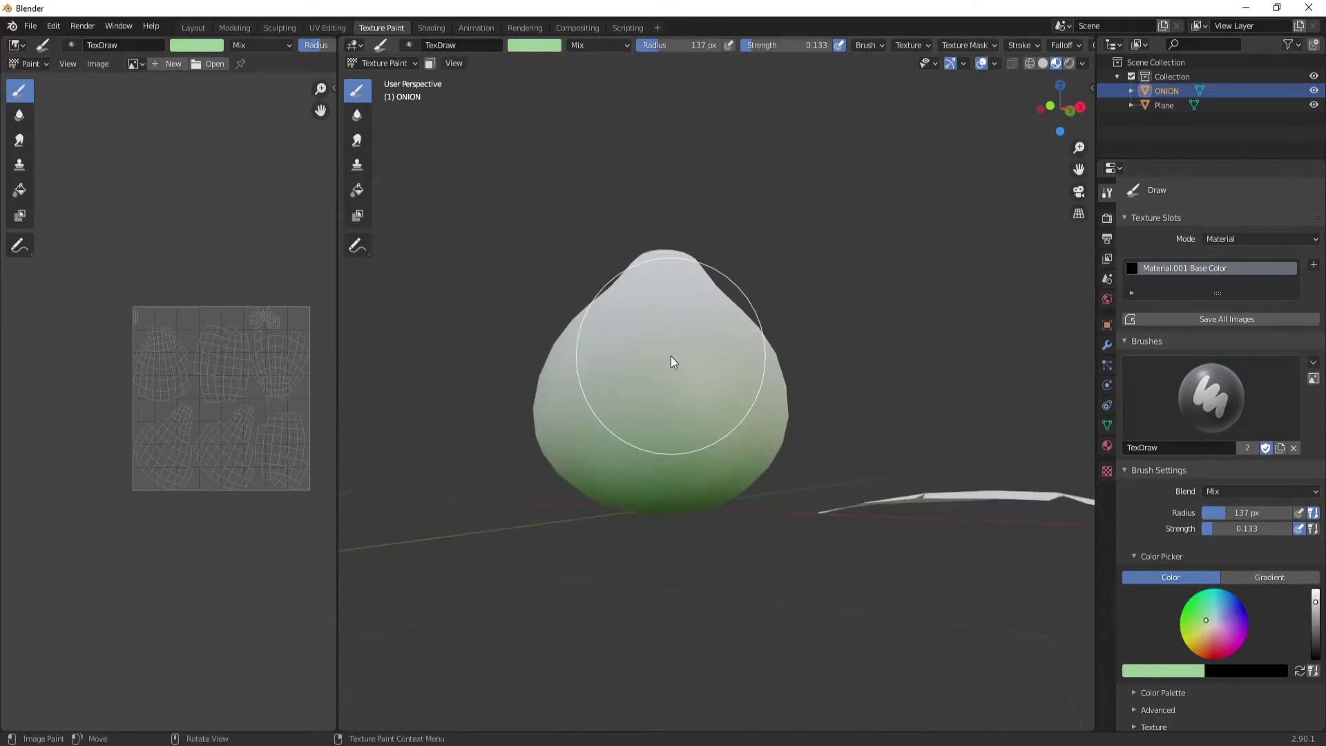
middle_drag(822, 393, 1148, 280)
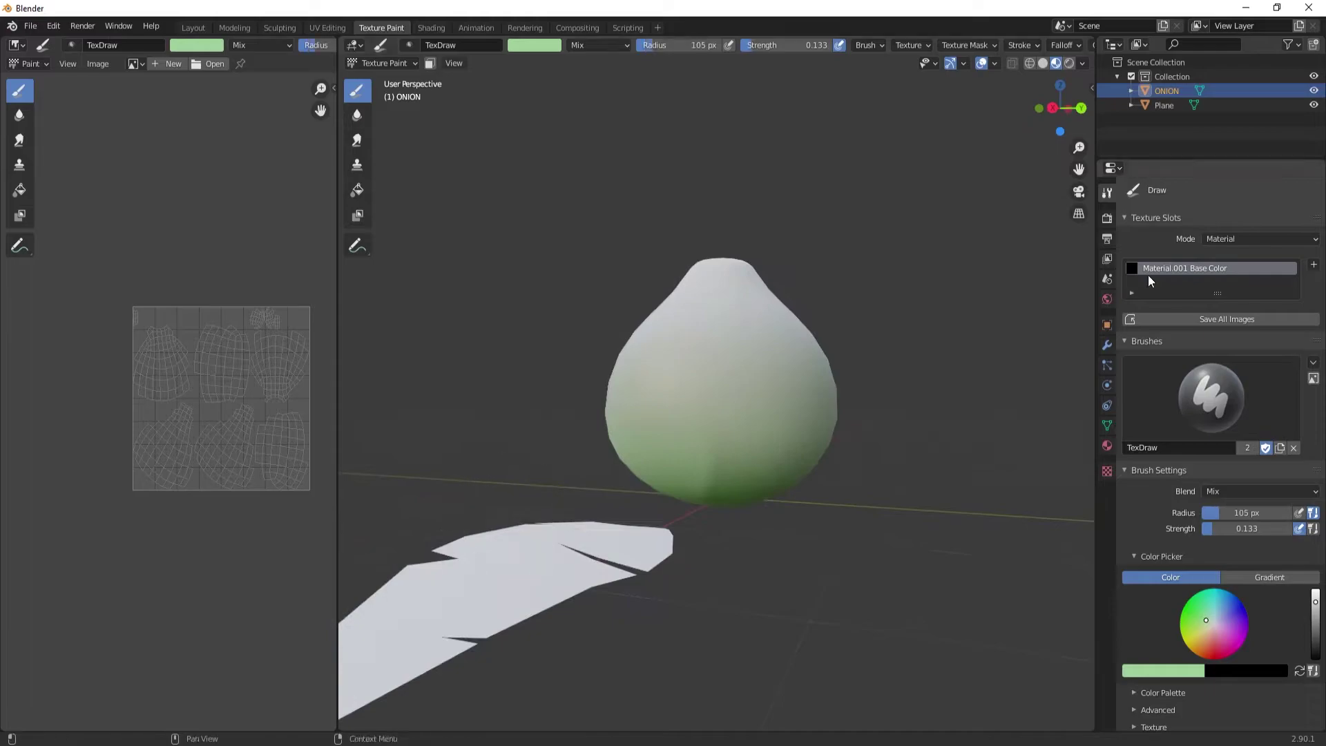
mouse_move(1004, 381)
middle_down()
mouse_move(719, 449)
mouse_move(956, 362)
mouse_move(737, 433)
mouse_move(648, 381)
mouse_move(528, 47)
middle_up()
Pick a darker green and shade the underside from the bottom view
right_click(552, 76)
click(625, 114)
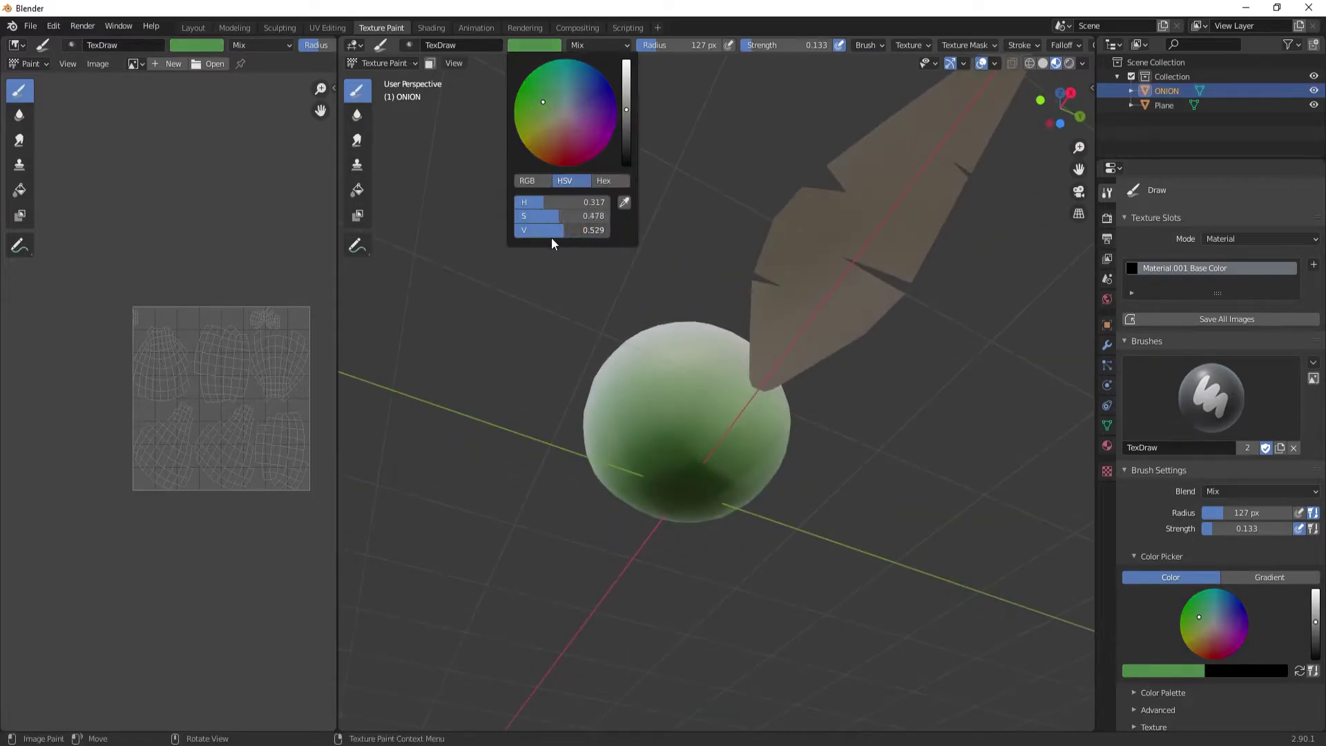
key(ctrl+KP_7)
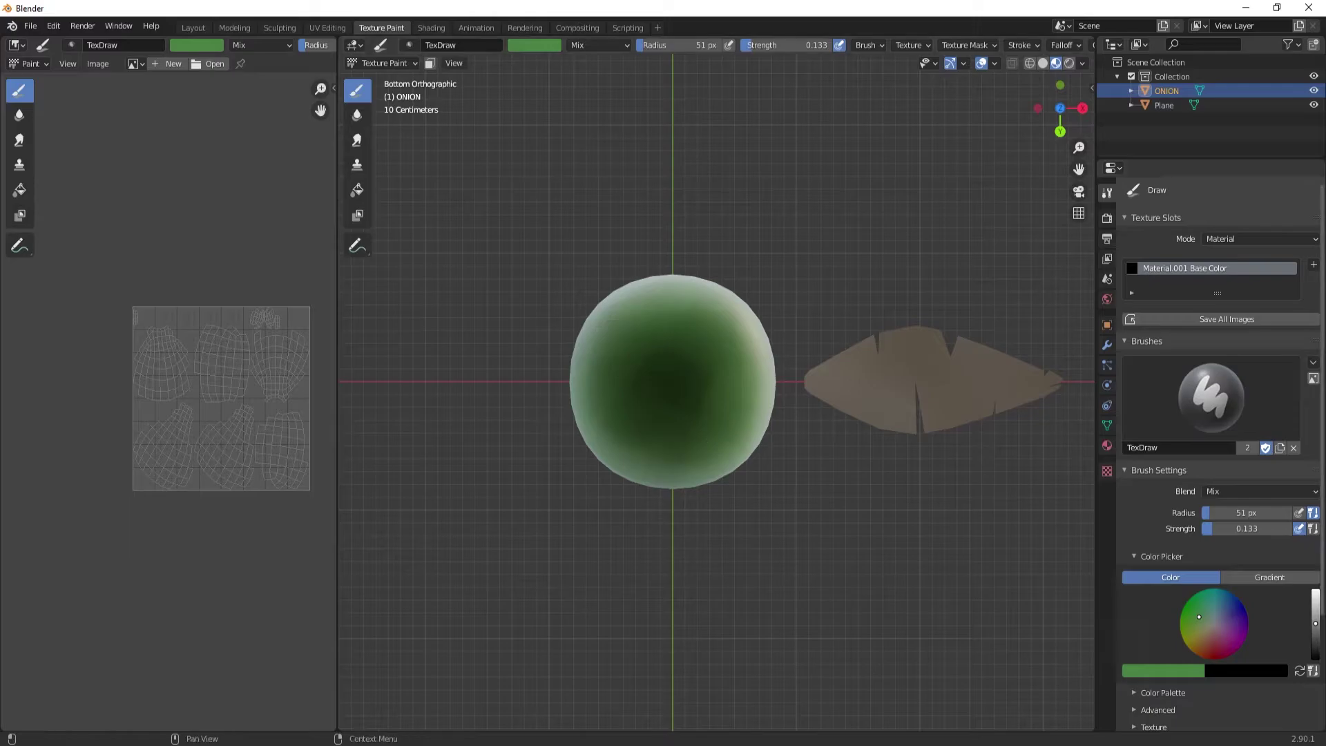
mouse_move(912, 221)
middle_down()
mouse_move(625, 474)
mouse_move(734, 467)
mouse_move(955, 344)
middle_up()
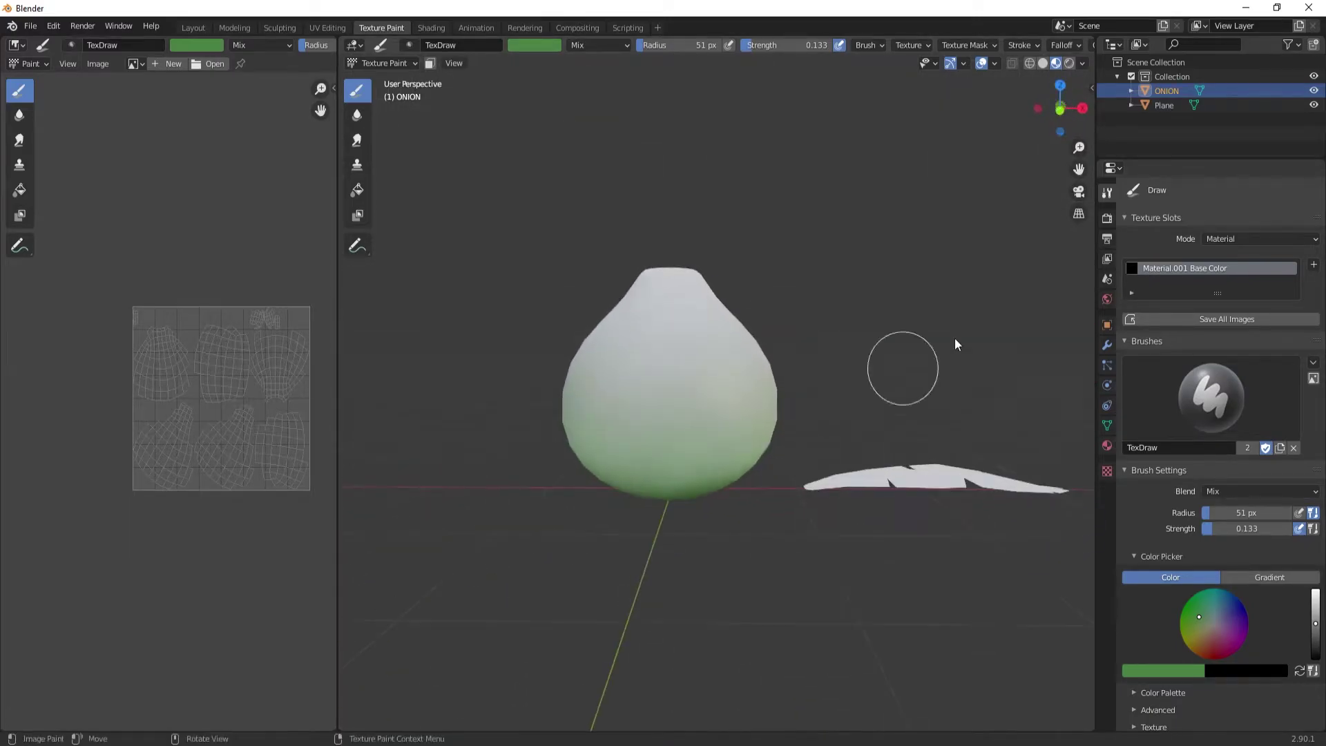
key(KP_1)
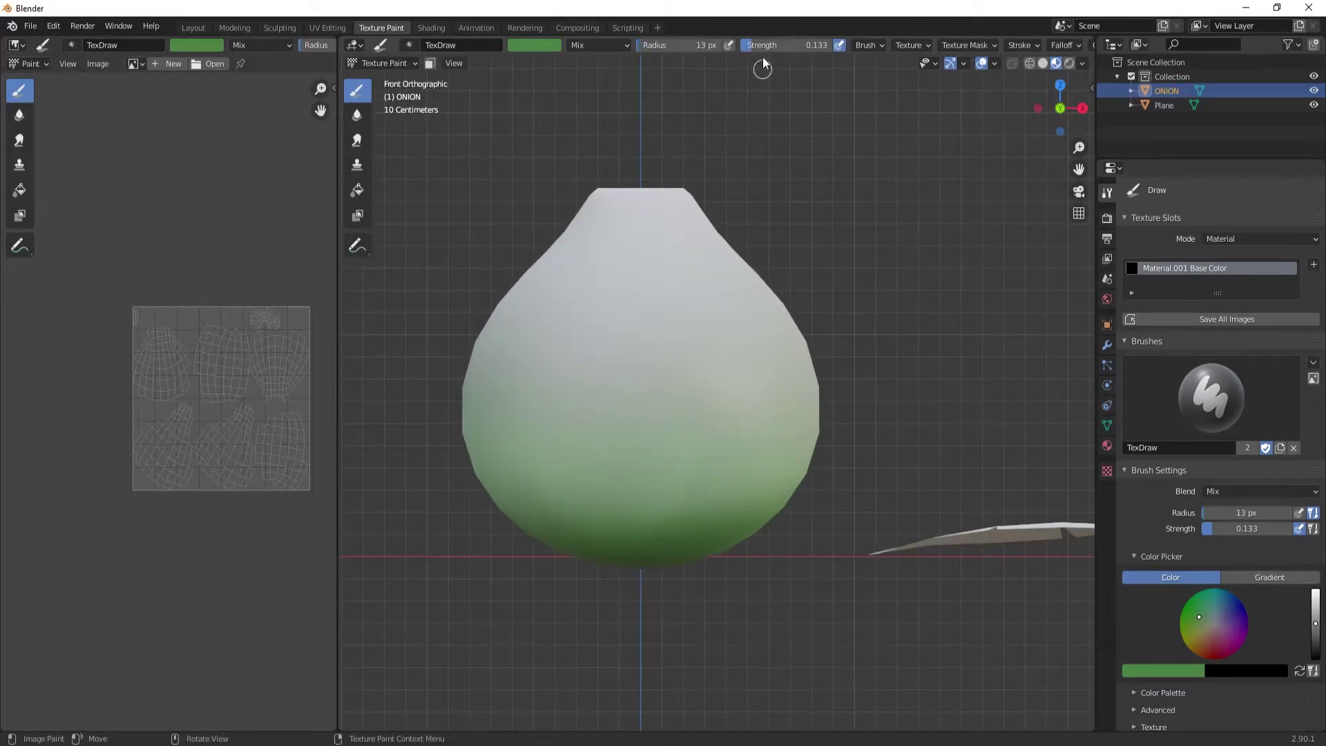
Set the brush to full strength, black colour and a smaller radius
drag(760, 45, 829, 45)
click(534, 45)
drag(630, 120, 627, 97)
key(bracketleft)
key(bracketleft)
key(bracketleft)
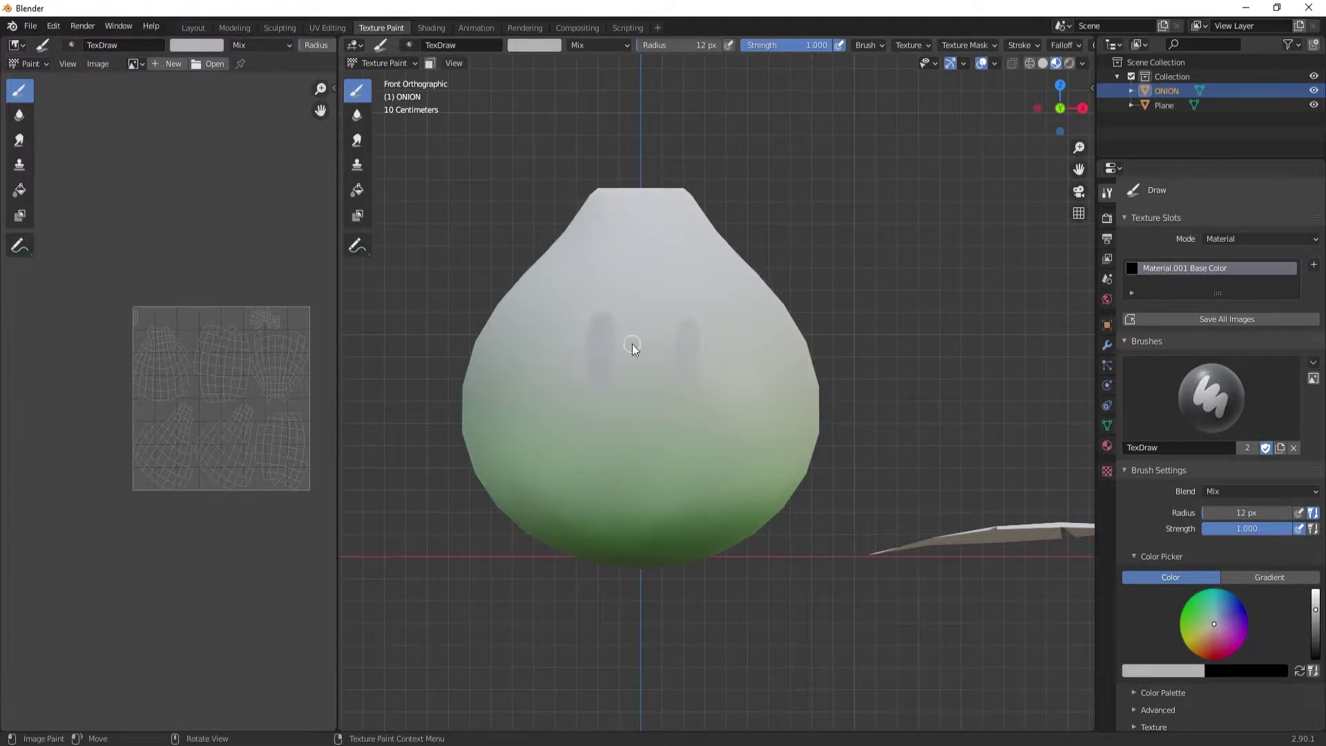
click(533, 45)
drag(627, 104, 627, 166)
key(bracketleft)
key(bracketleft)
key(bracketleft)
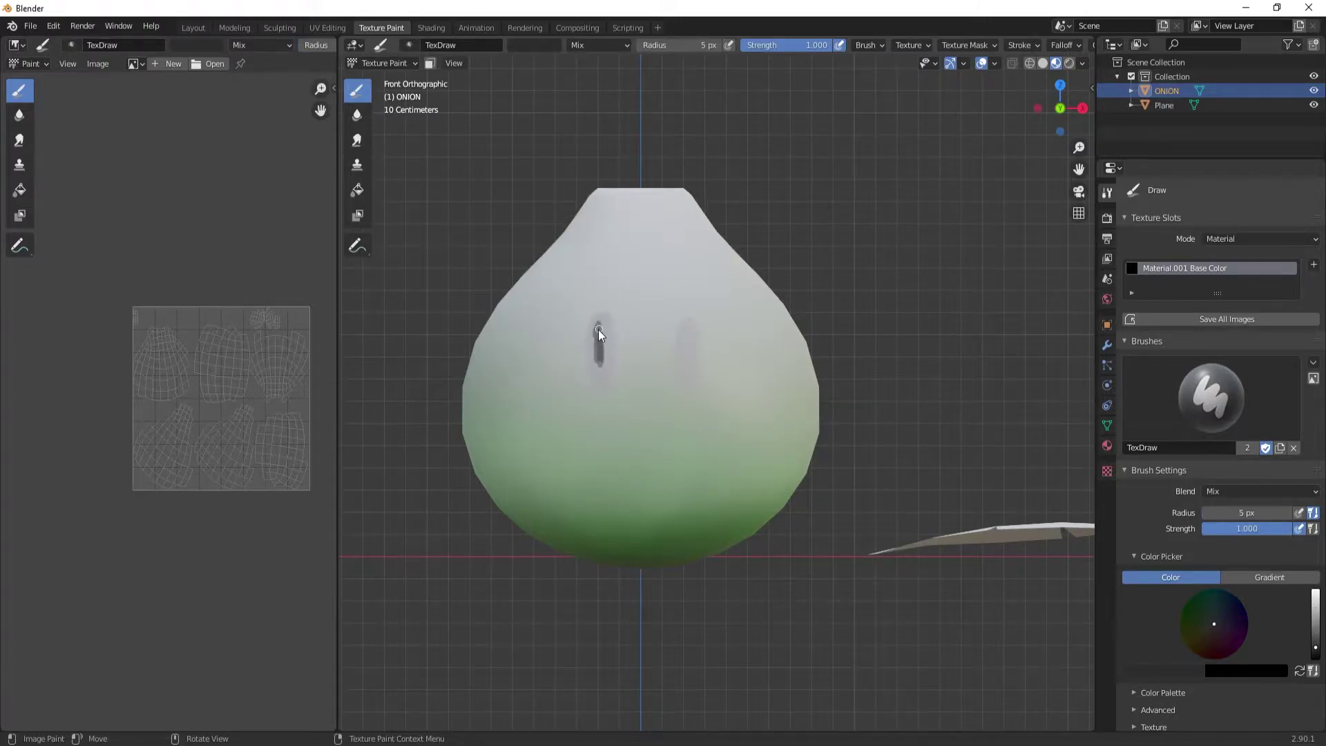
Paint the left and right eyes dark on the onion's face
scroll(1062, 221, up, 4)
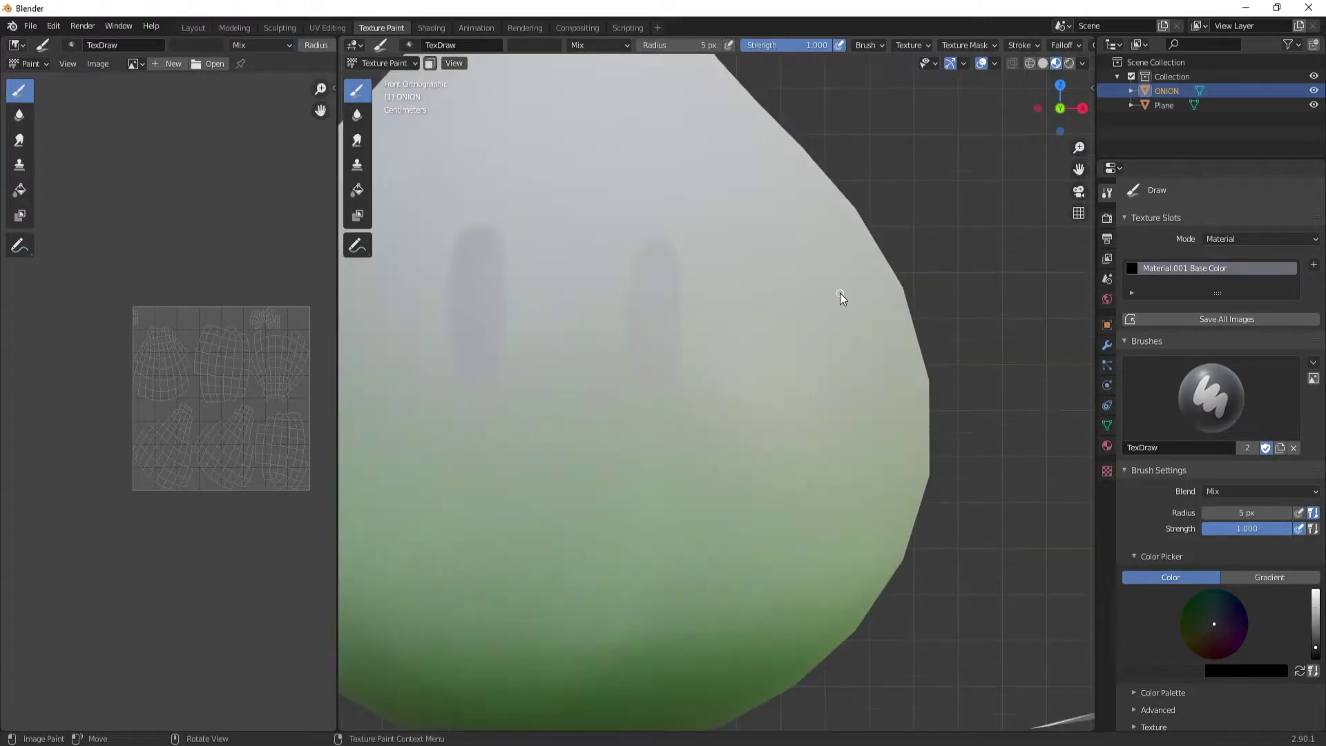
click(534, 45)
drag(625, 104, 625, 166)
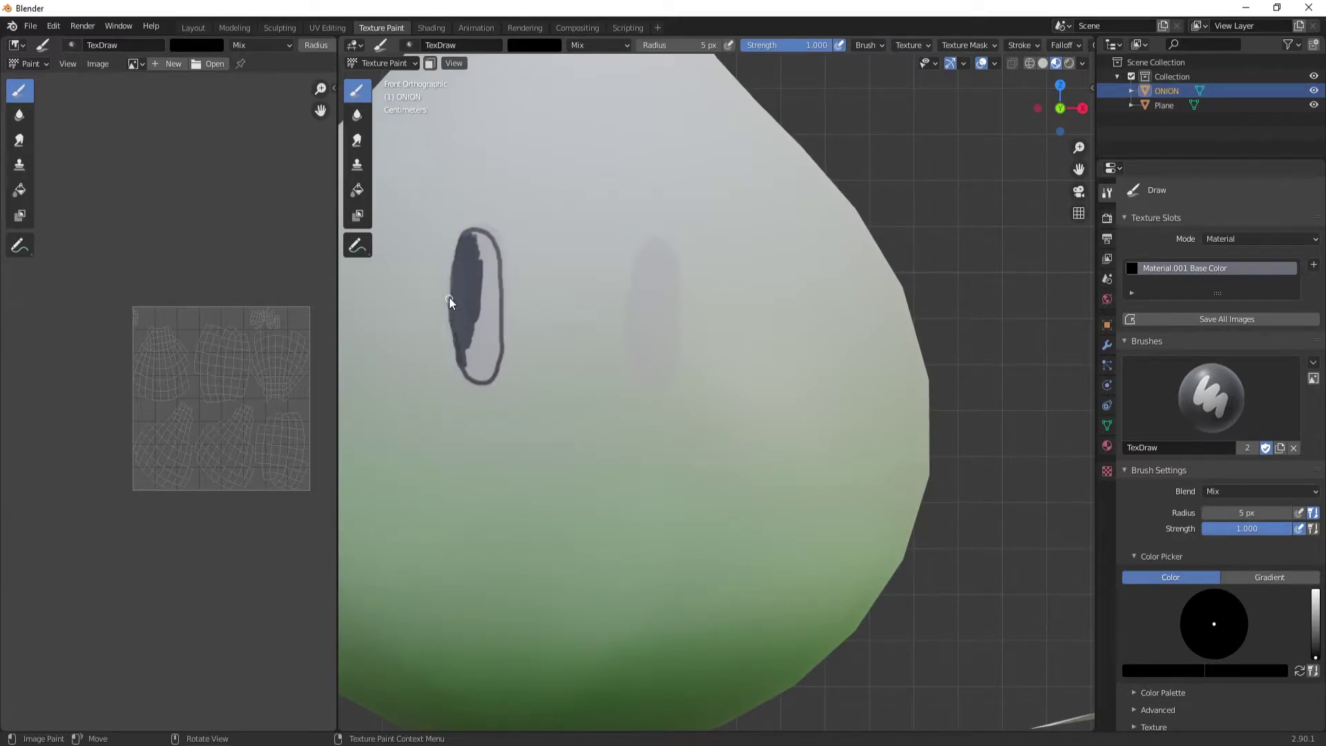
key(ctrl+z)
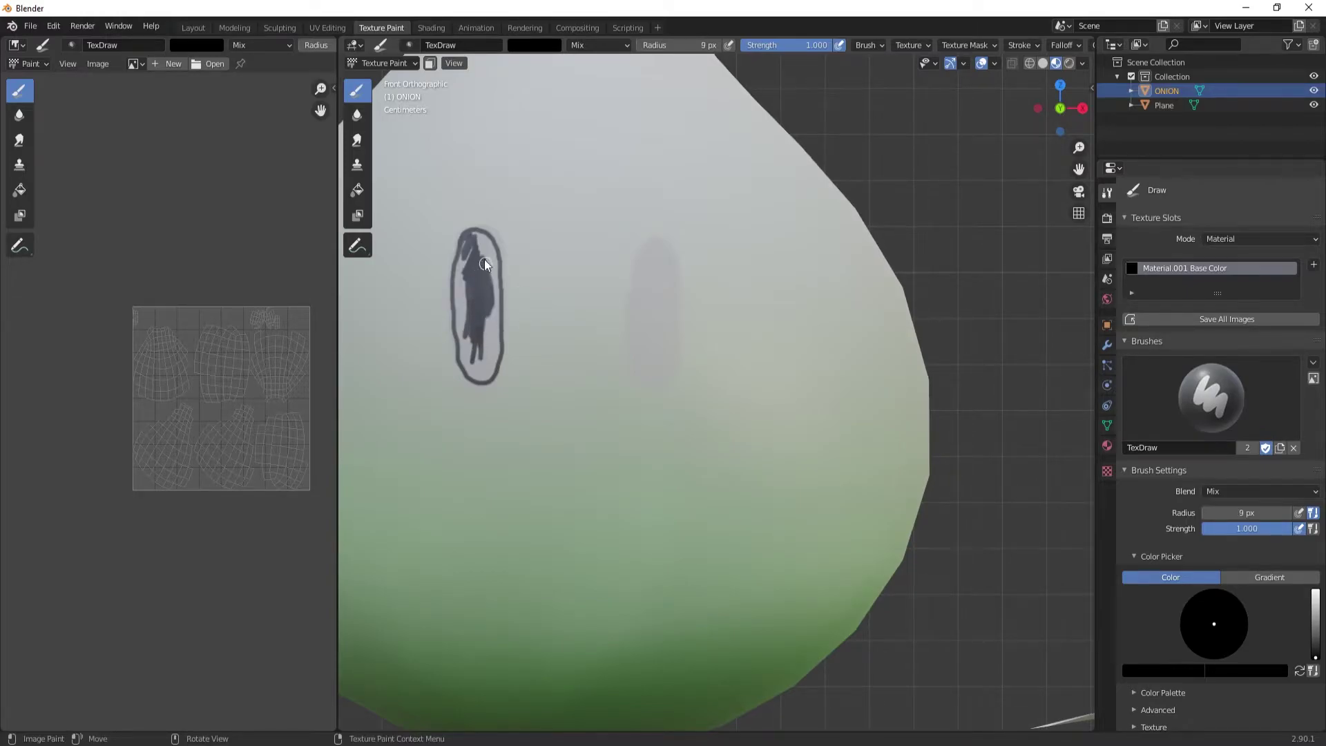
drag(477, 237, 459, 356)
mouse_move(646, 319)
mouse_down()
mouse_move(646, 333)
mouse_move(652, 276)
mouse_move(636, 361)
mouse_move(674, 287)
mouse_move(654, 382)
mouse_move(645, 367)
mouse_up()
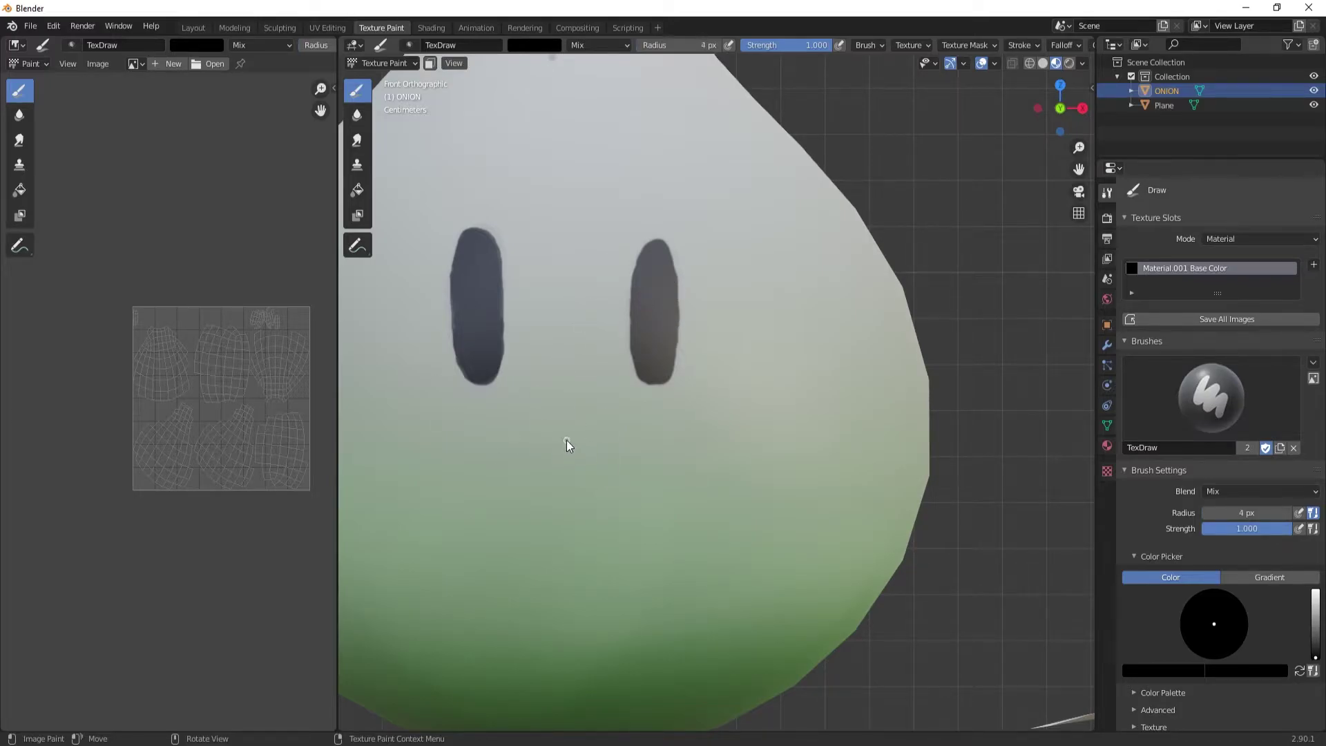
mouse_move(523, 461)
mouse_down()
mouse_move(547, 456)
mouse_move(565, 428)
mouse_up()
Paint a white highlight dot on the left eye
click(534, 45)
drag(630, 154, 636, 40)
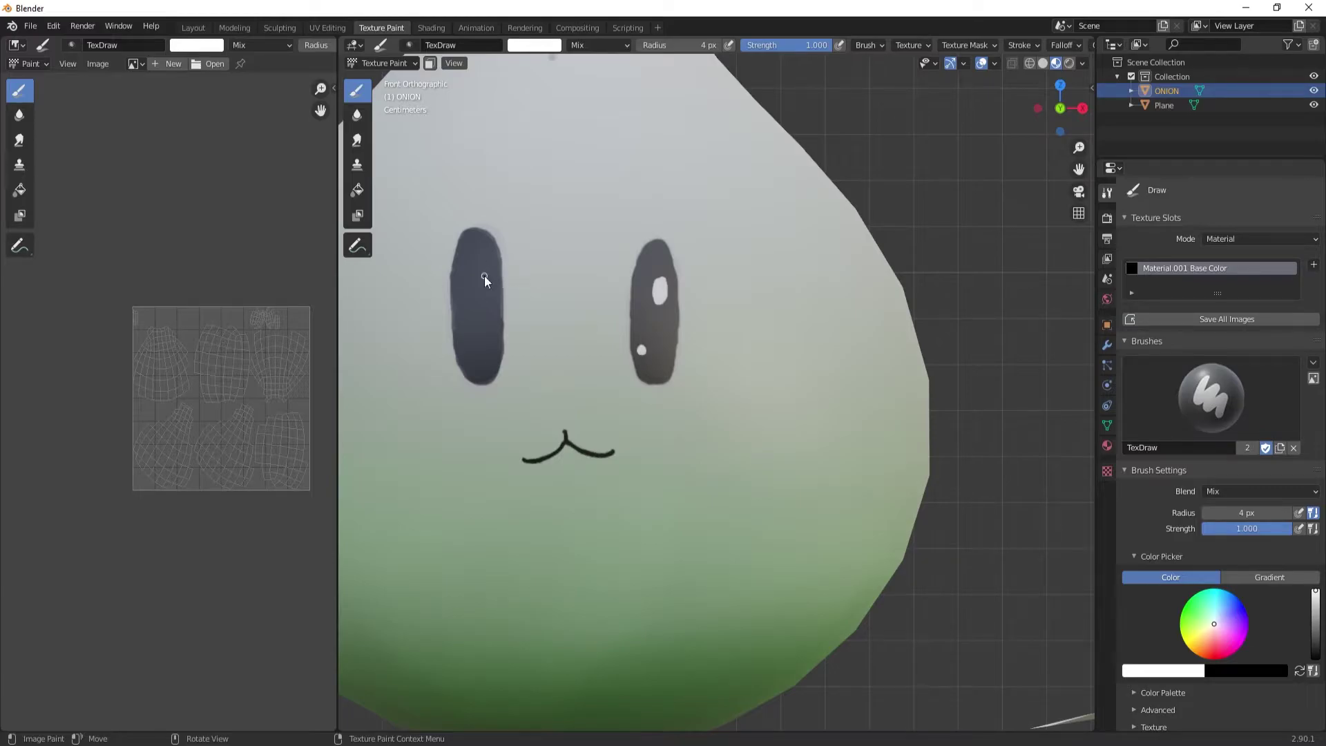
click(462, 344)
Add pink cheek blush and soften it with the Smear tool
click(552, 46)
drag(583, 126, 576, 143)
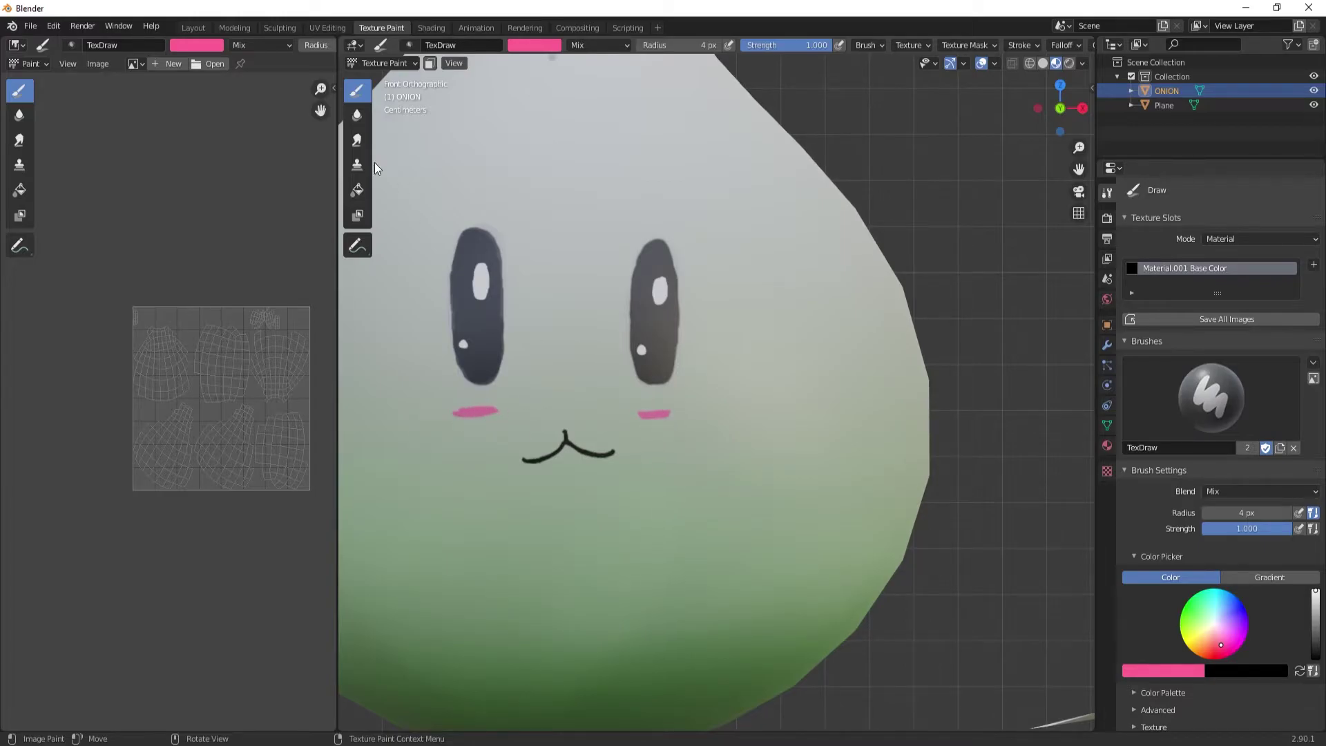
click(357, 140)
drag(497, 413, 488, 414)
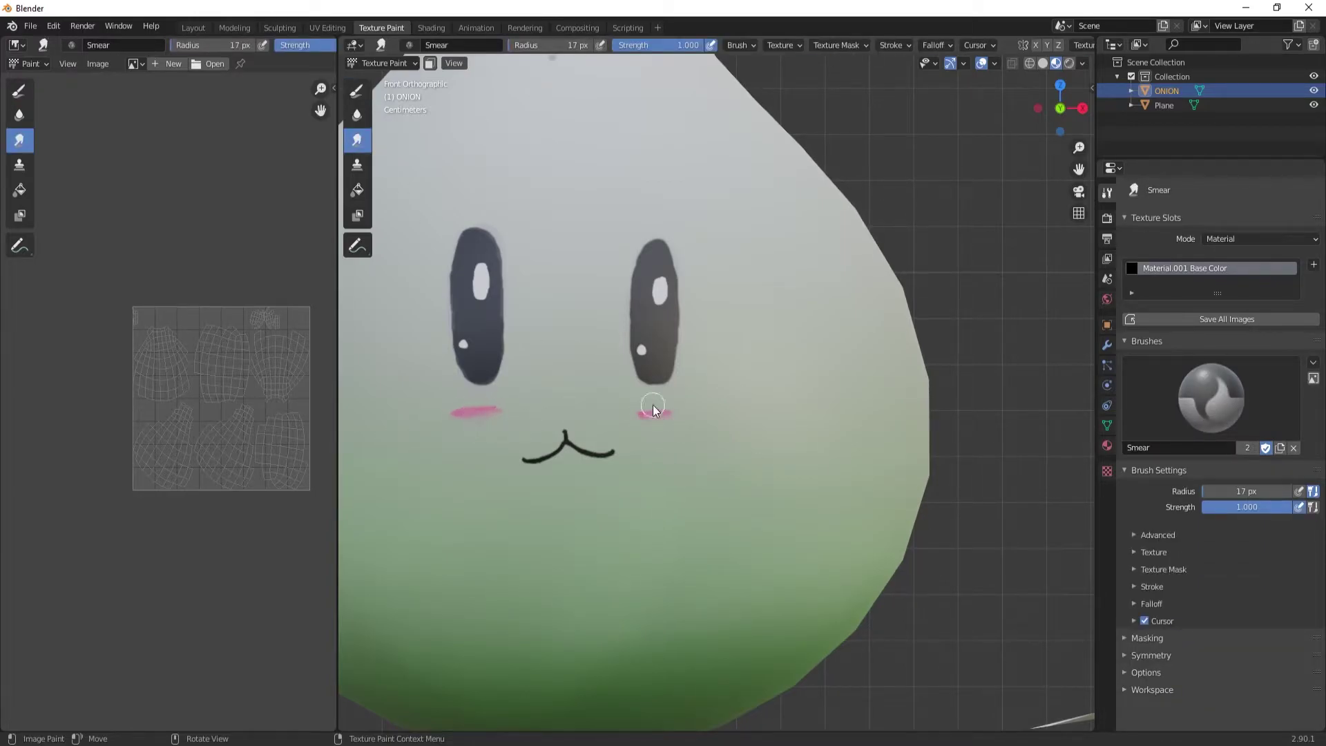
middle_drag(663, 423, 827, 392)
scroll(835, 456, down, 4)
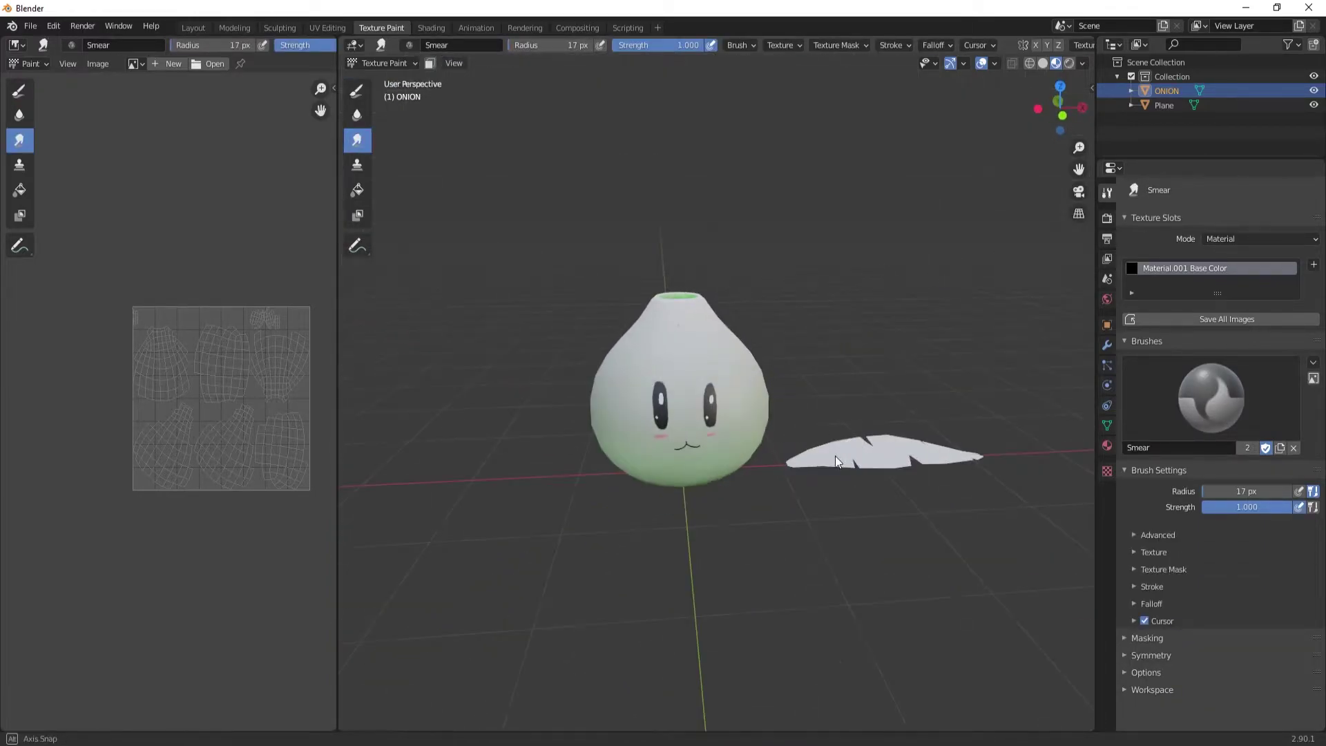
In Rendered shading, set the onion material's Specular to 0.000 and Roughness to 1.000
click(1069, 62)
click(1082, 63)
click(1004, 135)
middle_drag(761, 288, 801, 283)
click(1107, 445)
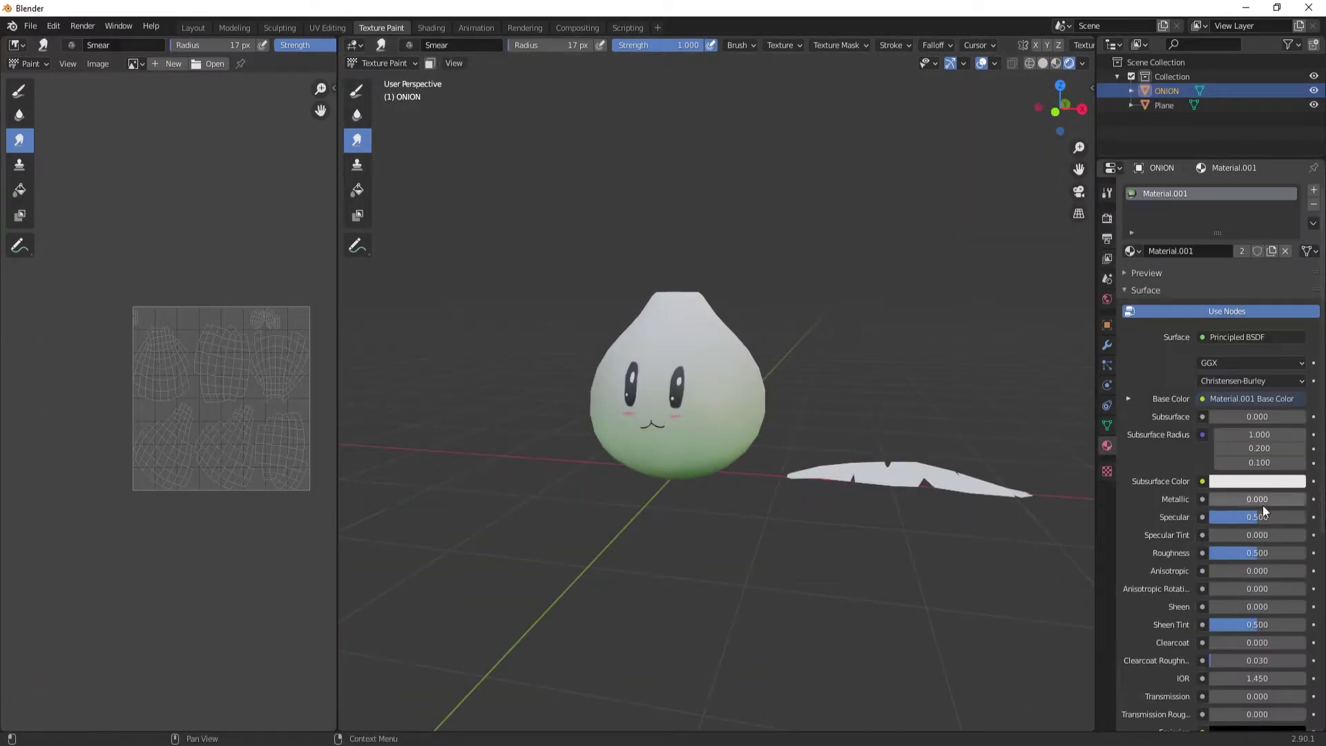
drag(1265, 517, 1216, 516)
drag(1267, 553, 1305, 552)
Zoom into the front view of the face and return to the black Draw brush
mouse_move(691, 414)
middle_down()
mouse_move(628, 444)
mouse_move(723, 458)
middle_up()
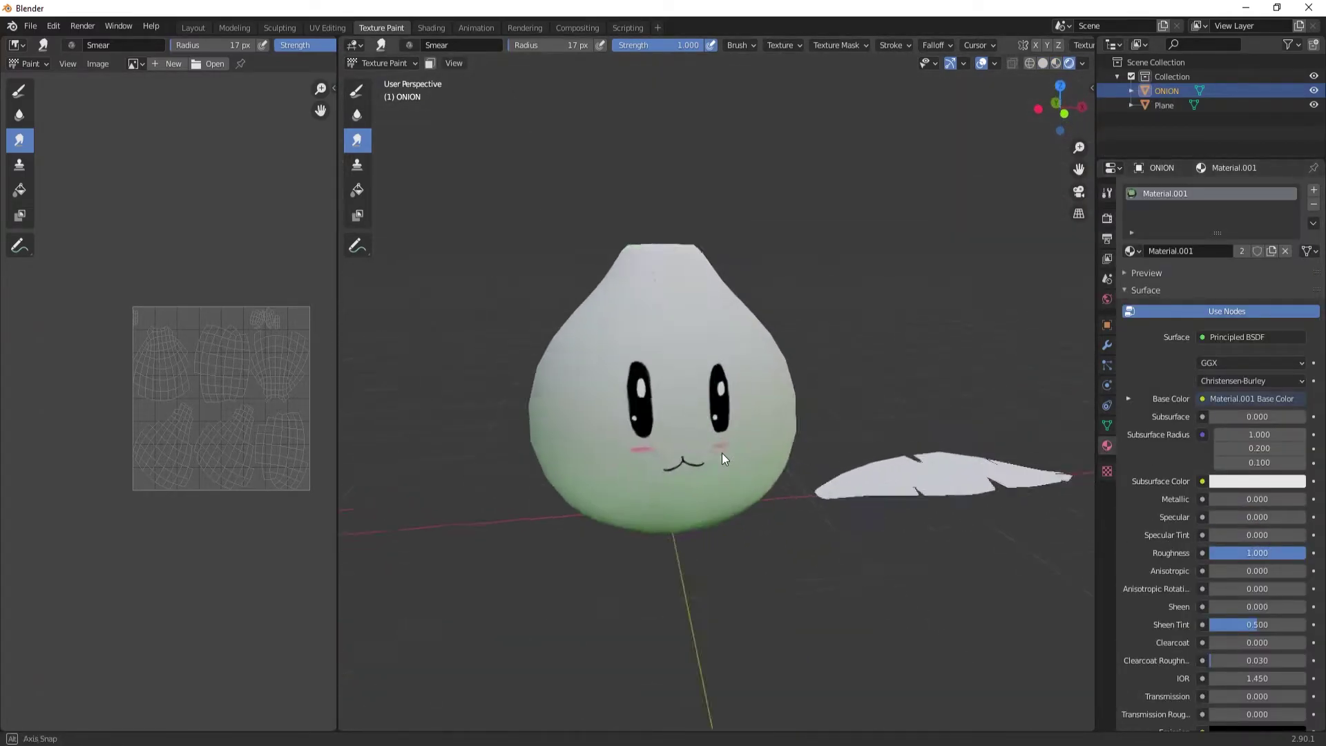
scroll(723, 458, up, 3)
scroll(852, 293, up, 2)
click(1039, 108)
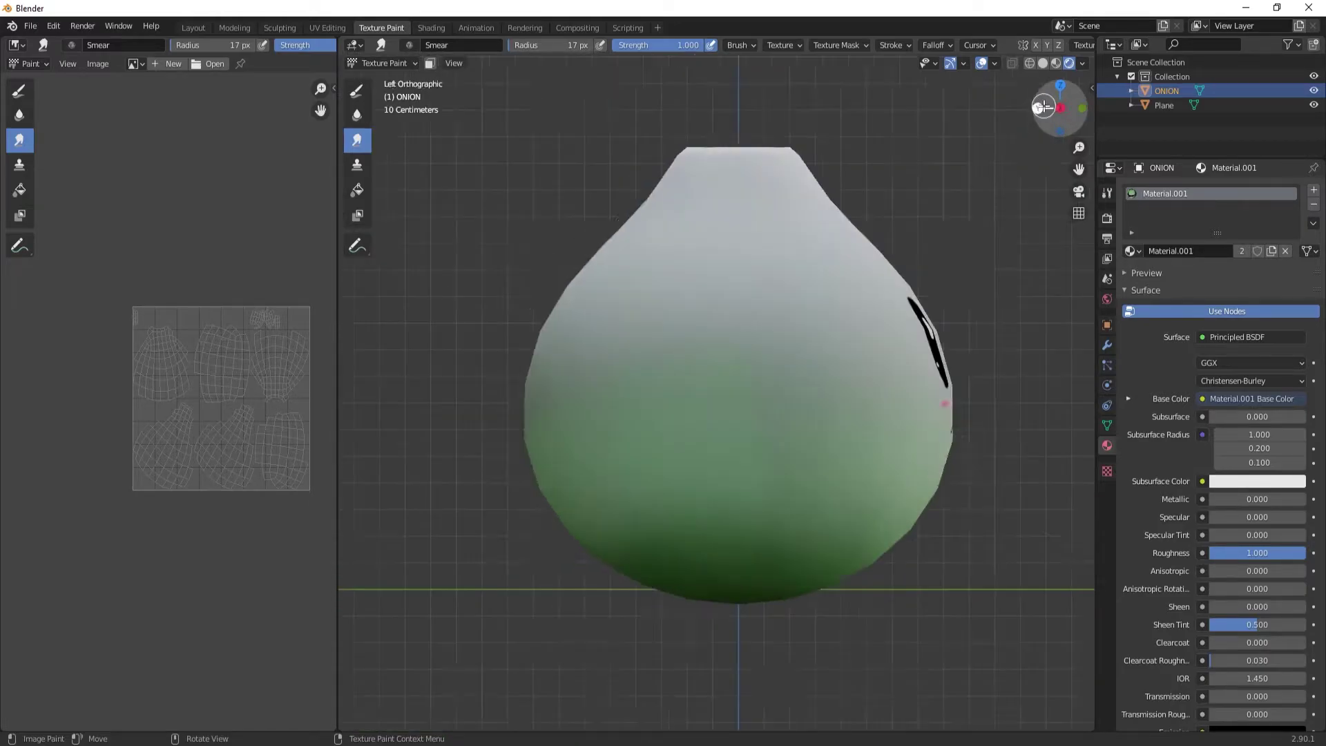
click(1039, 108)
scroll(958, 219, up, 5)
shift+middle_drag(760, 277, 1009, 345)
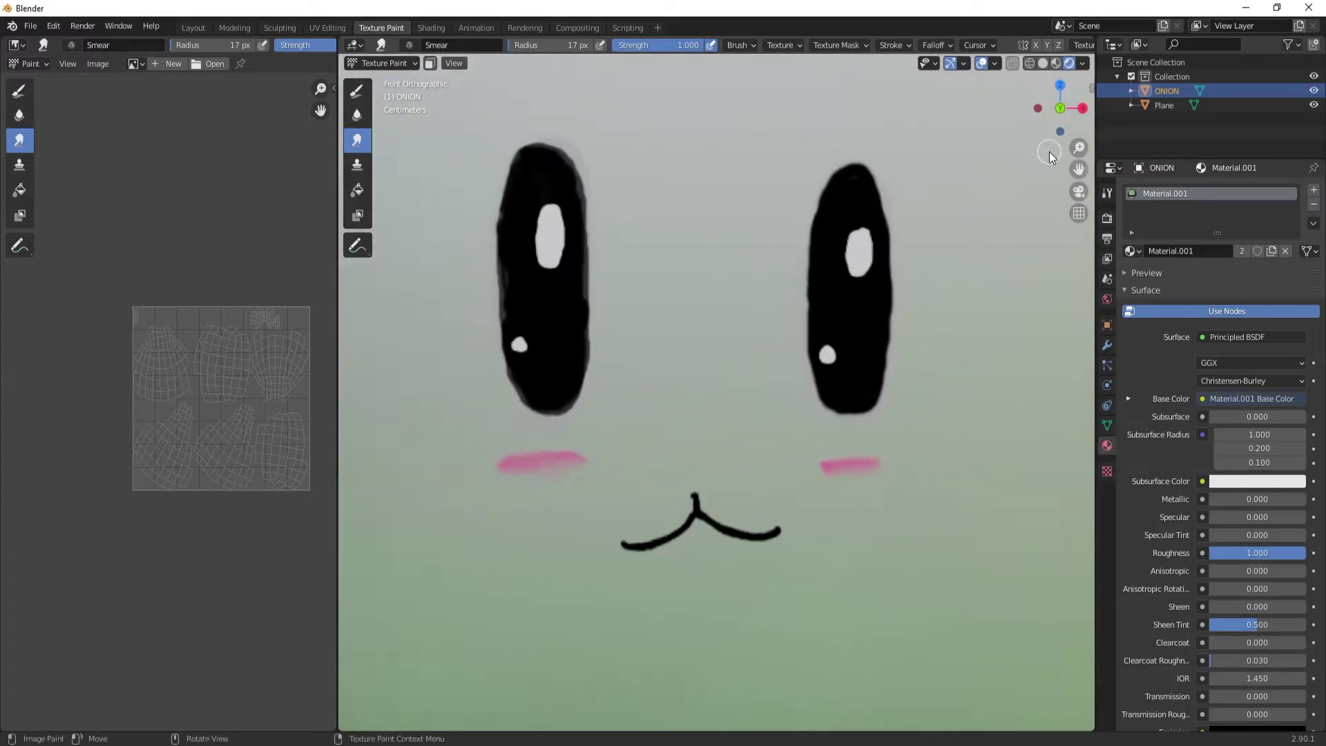
click(358, 90)
click(533, 45)
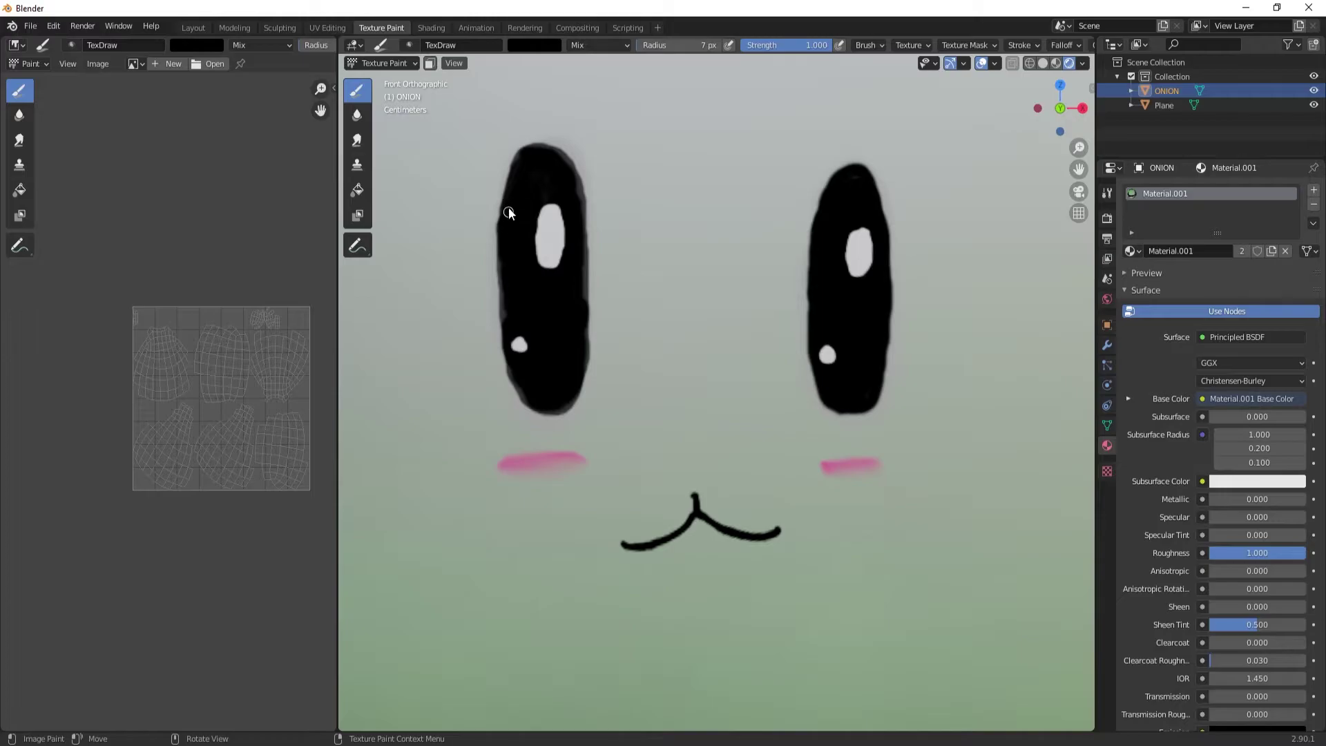
Repaint the left eye's outline into a smooth, rounded black shape
mouse_move(509, 213)
mouse_down()
mouse_move(524, 177)
mouse_move(506, 288)
mouse_move(504, 232)
mouse_move(524, 400)
mouse_move(580, 364)
mouse_move(582, 324)
mouse_up()
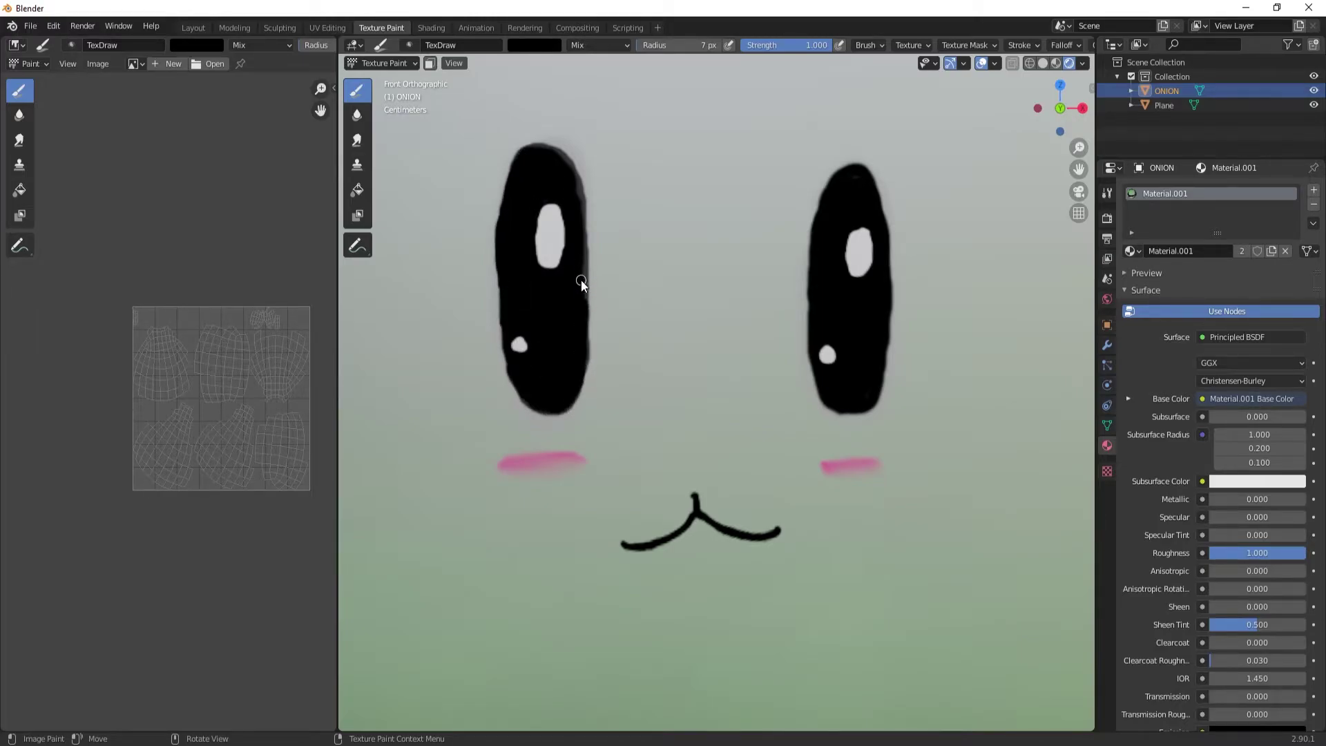
drag(580, 188, 521, 178)
click(1025, 45)
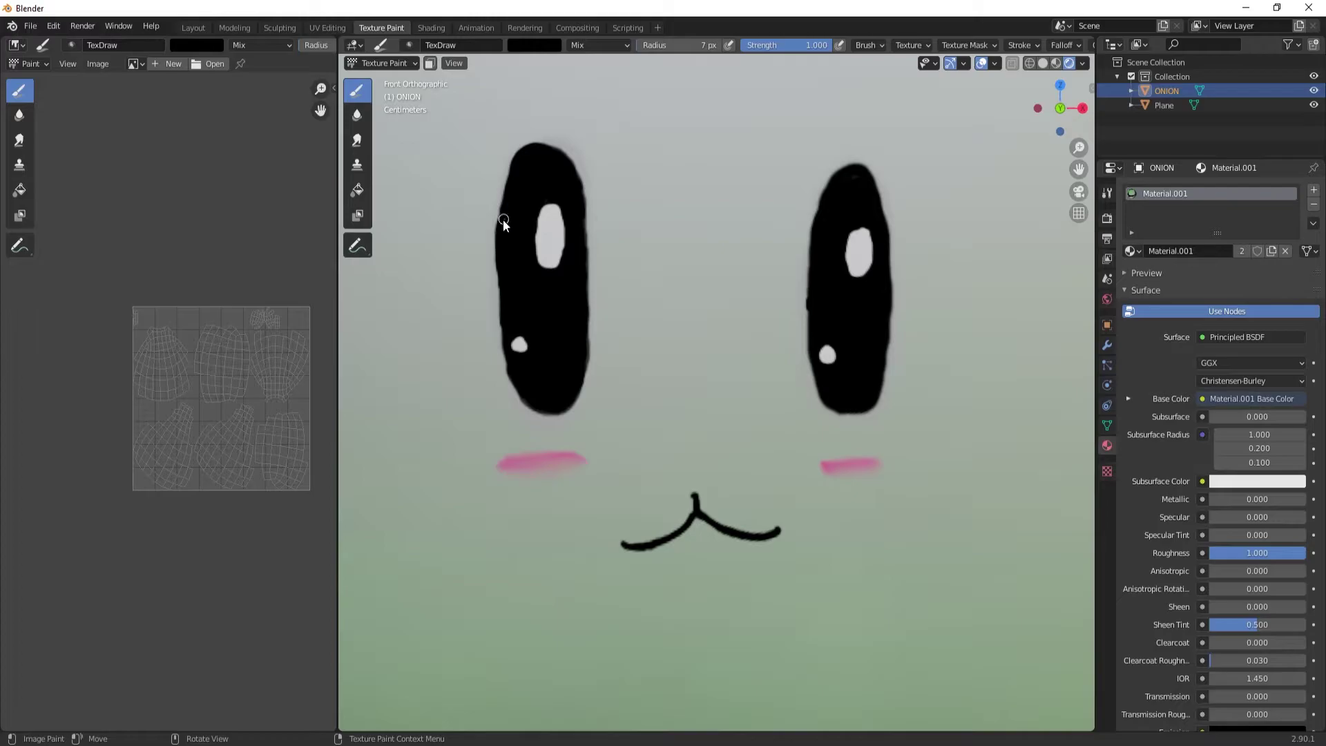
drag(504, 222, 499, 342)
drag(518, 387, 544, 435)
drag(507, 335, 508, 387)
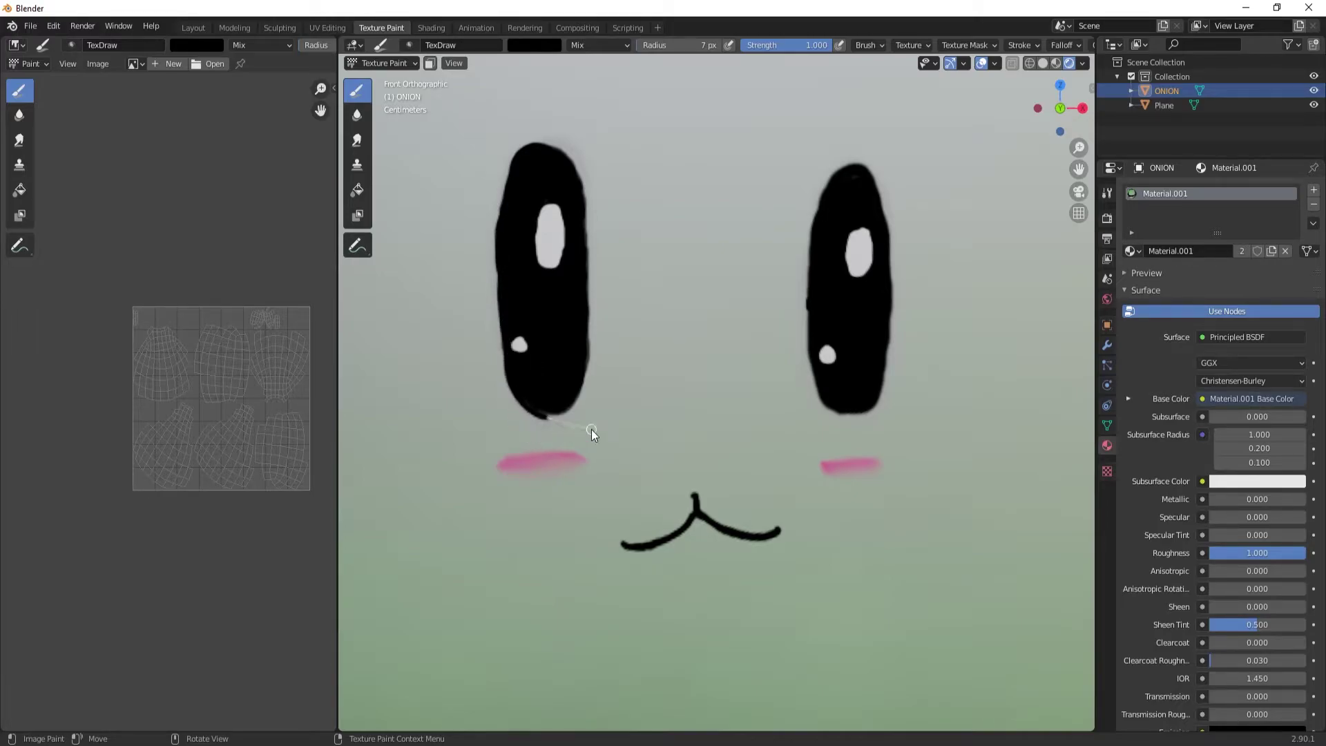
mouse_move(587, 306)
mouse_down()
mouse_move(589, 219)
mouse_move(569, 141)
mouse_up()
drag(491, 259, 499, 287)
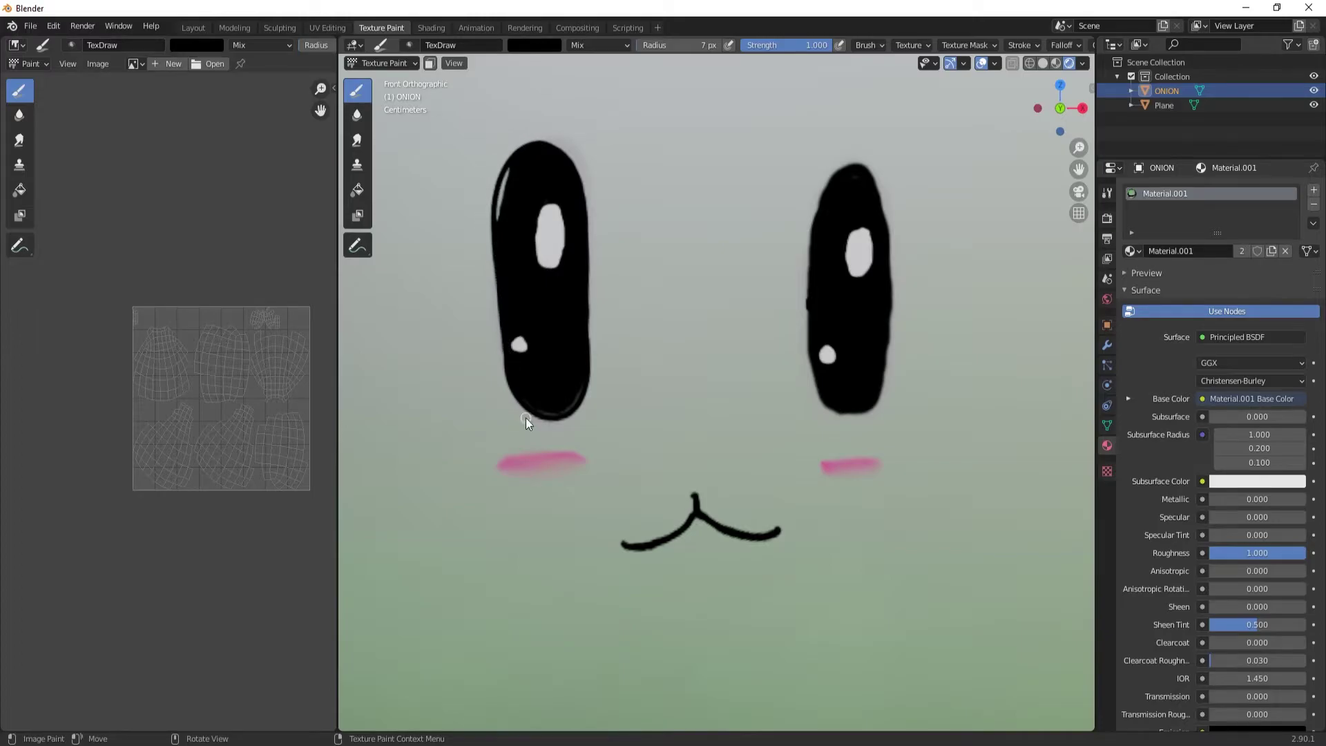
Round off the right eye's edges and cover the light streak on the left eye
drag(807, 283, 829, 169)
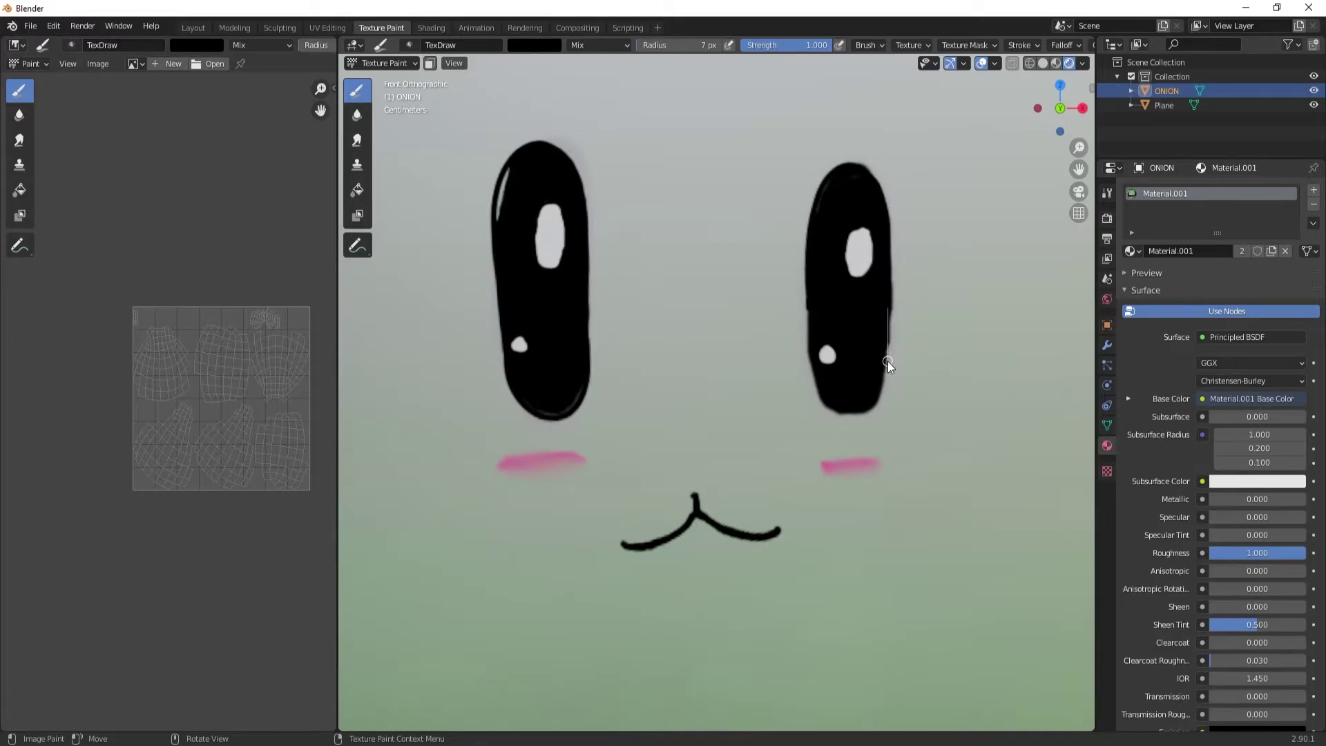
key(ctrl+z)
key(ctrl+z)
drag(822, 401, 843, 444)
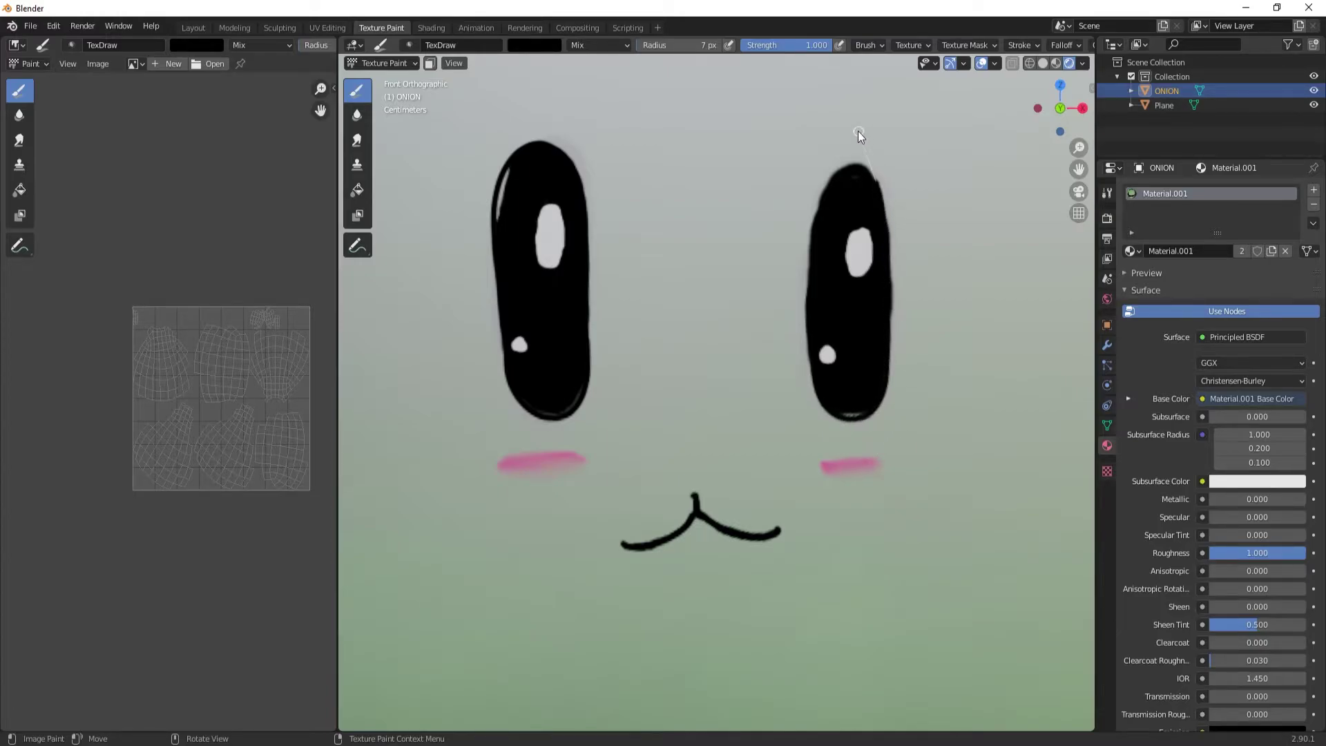
drag(910, 398, 795, 205)
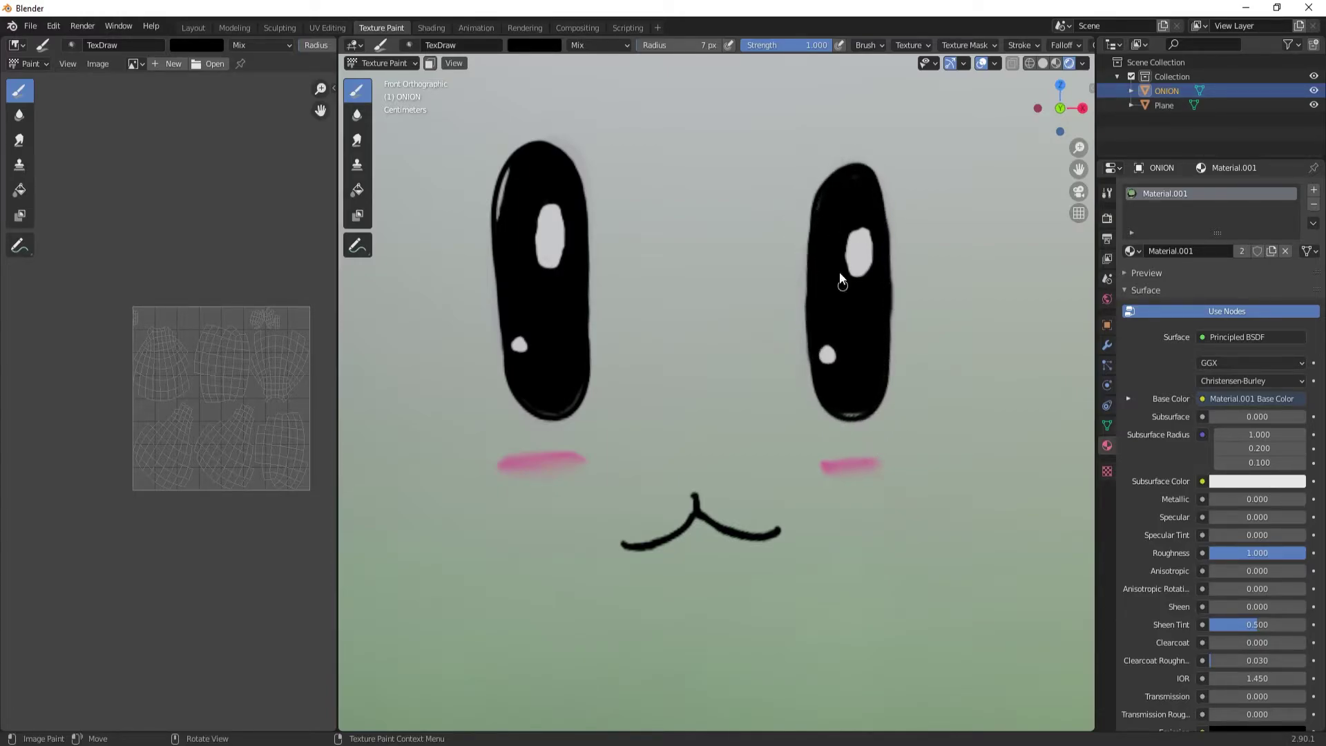
drag(894, 293, 894, 298)
click(1020, 45)
drag(499, 227, 510, 174)
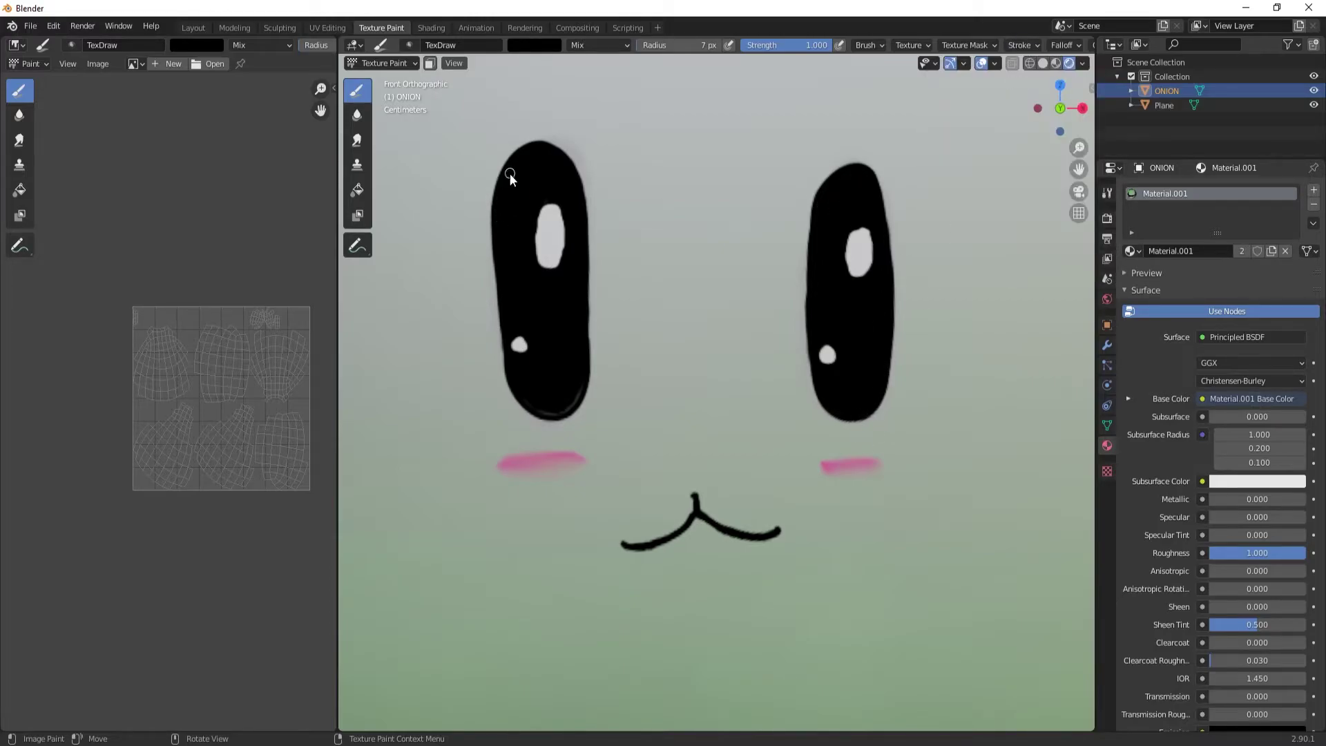
click(1020, 45)
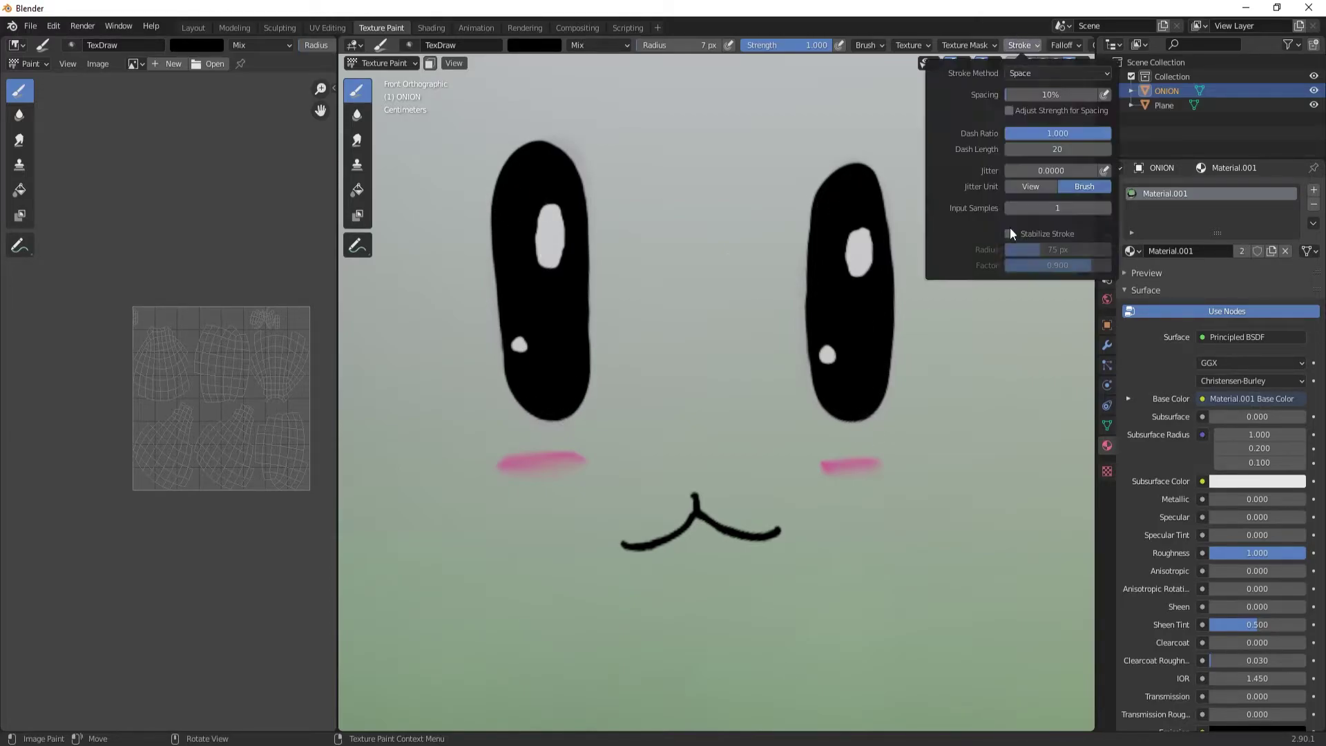
Undo stray mouth strokes and set stroke stabilization to a 31 px radius
key(ctrl+z)
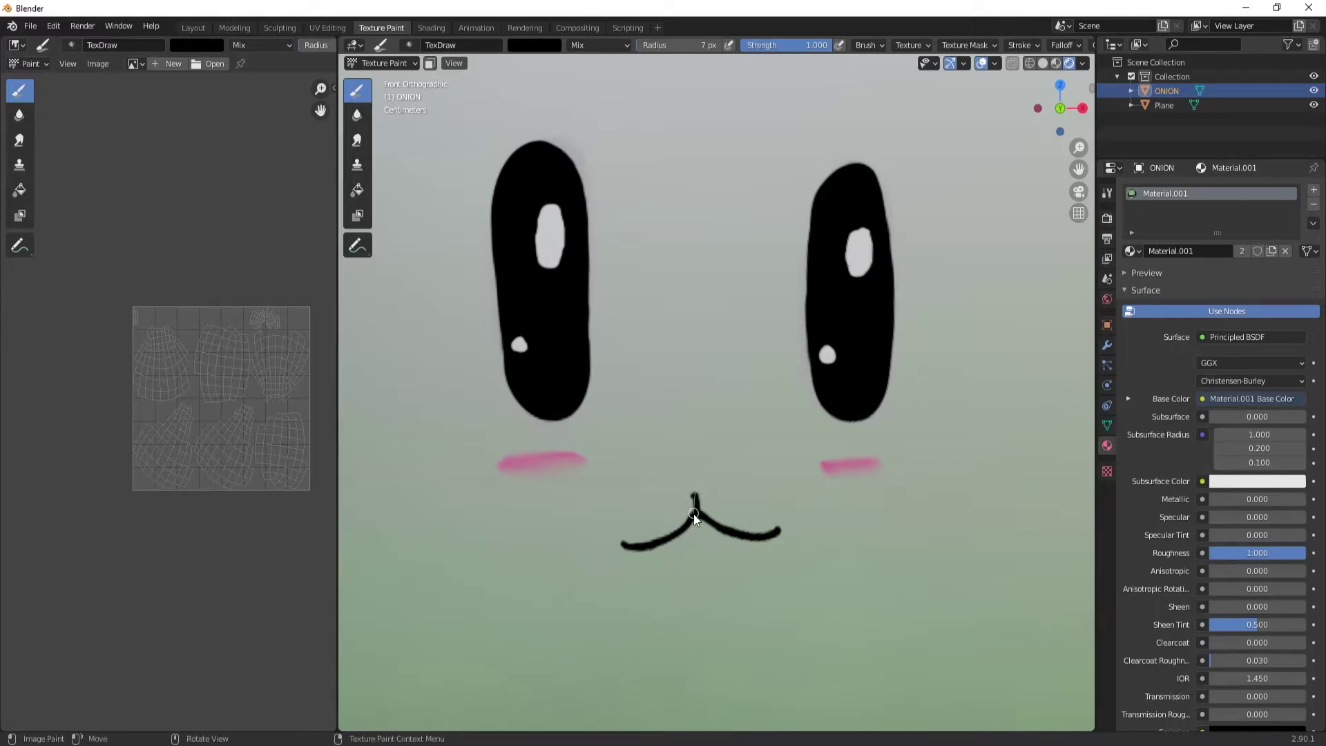
click(1020, 45)
drag(704, 533, 723, 465)
key(ctrl+z)
click(1019, 45)
click(1020, 45)
From the top view, paint light green at low strength around the onion's opening
scroll(777, 496, down, 6)
click(1019, 44)
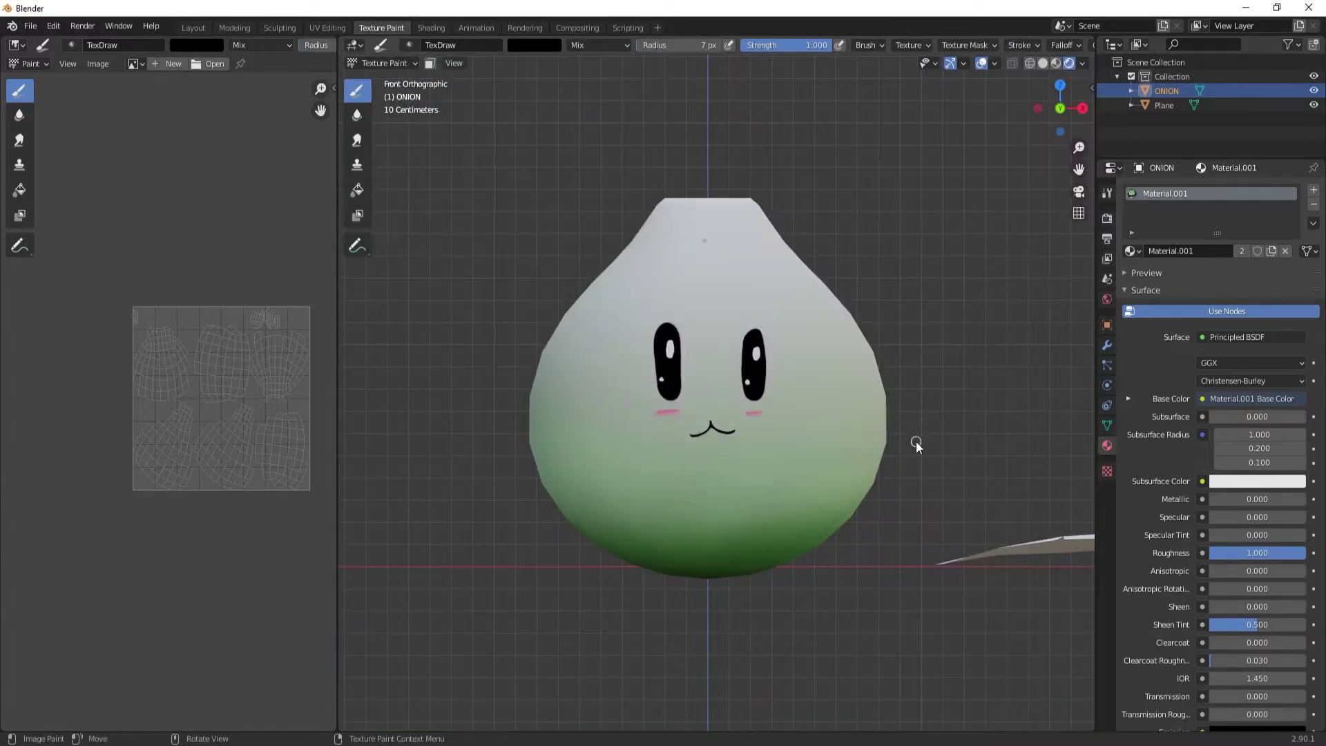
middle_drag(916, 441, 793, 550)
scroll(793, 550, up, 3)
click(532, 43)
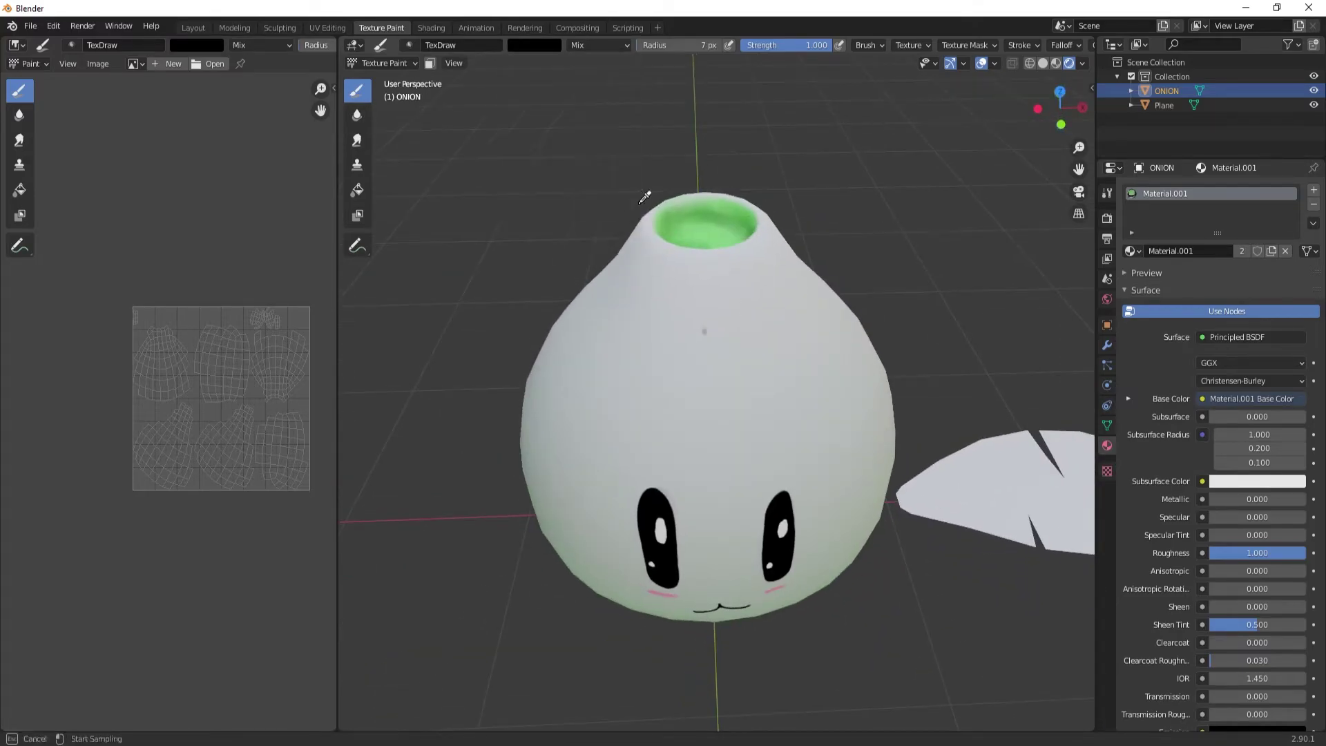
mouse_move(548, 219)
mouse_down()
mouse_move(580, 217)
mouse_move(549, 218)
mouse_up()
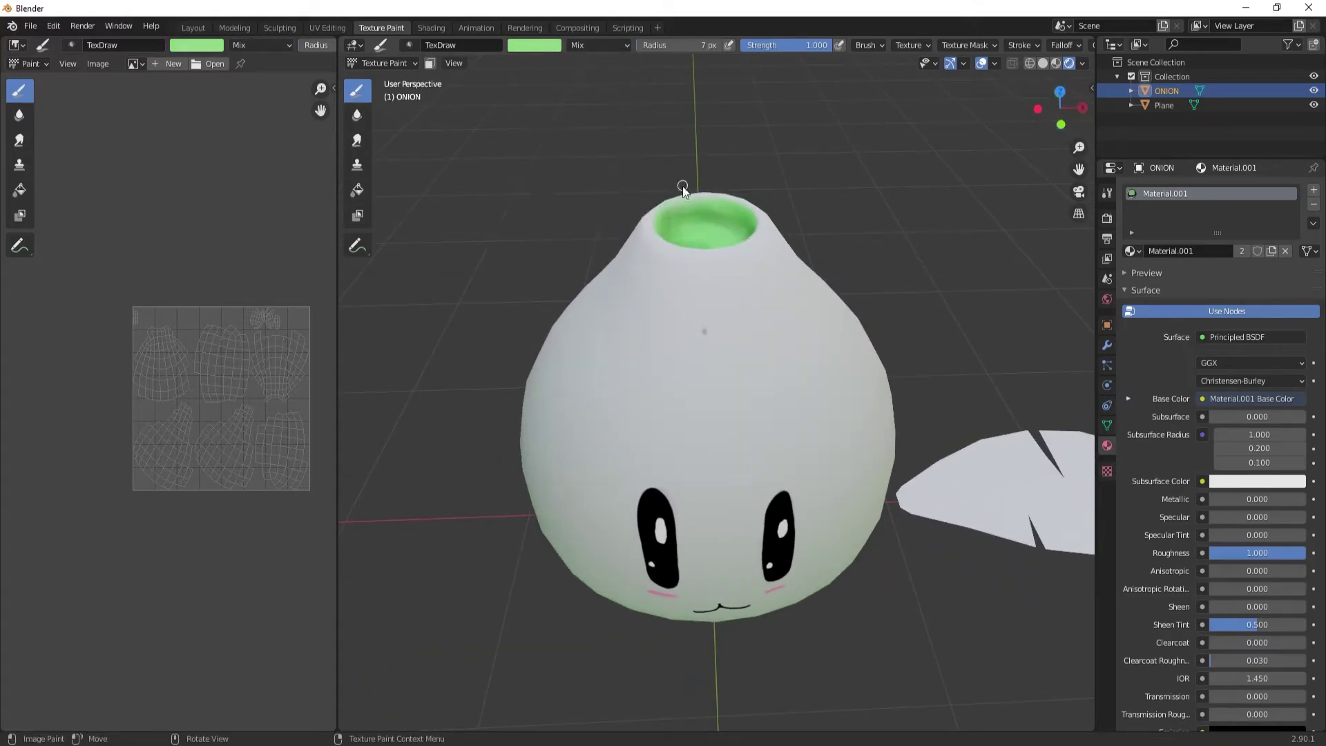
click(1060, 92)
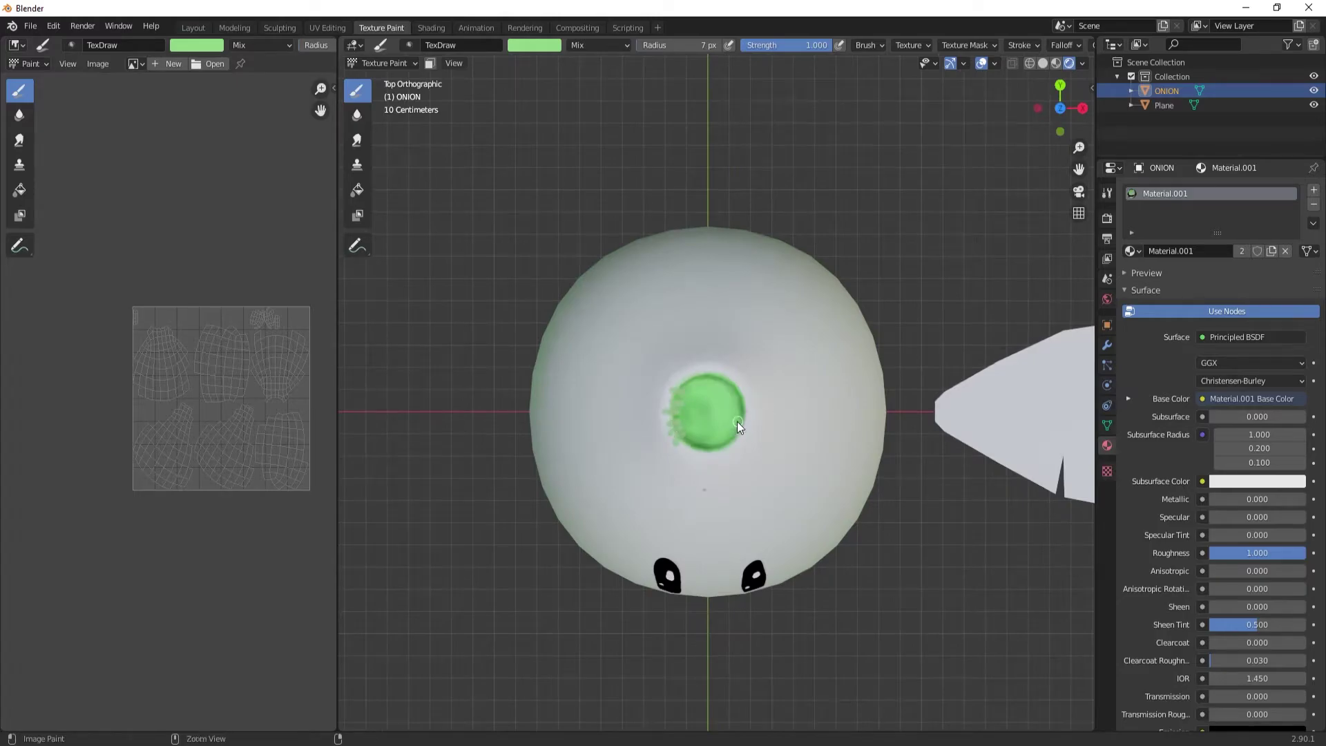
mouse_move(803, 44)
mouse_down()
mouse_move(749, 45)
mouse_move(795, 45)
mouse_up()
scroll(698, 415, up, 5)
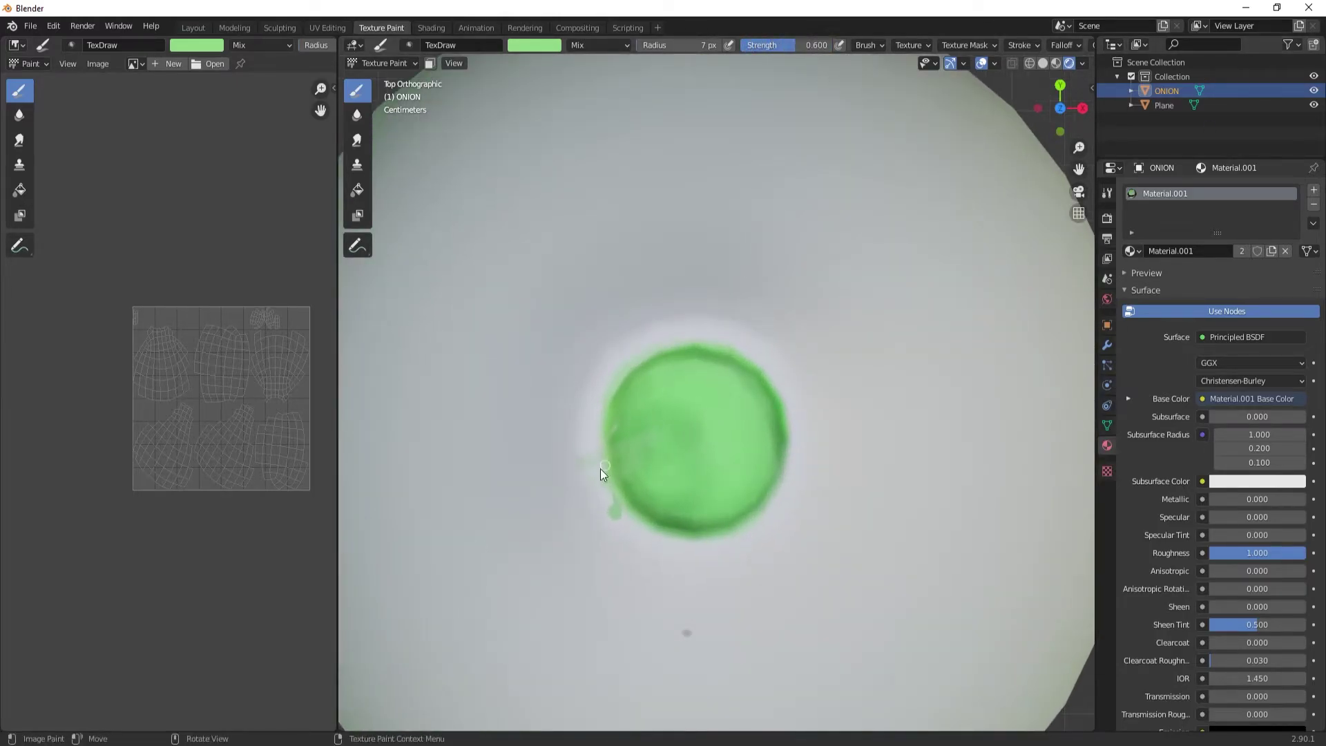
drag(601, 473, 676, 534)
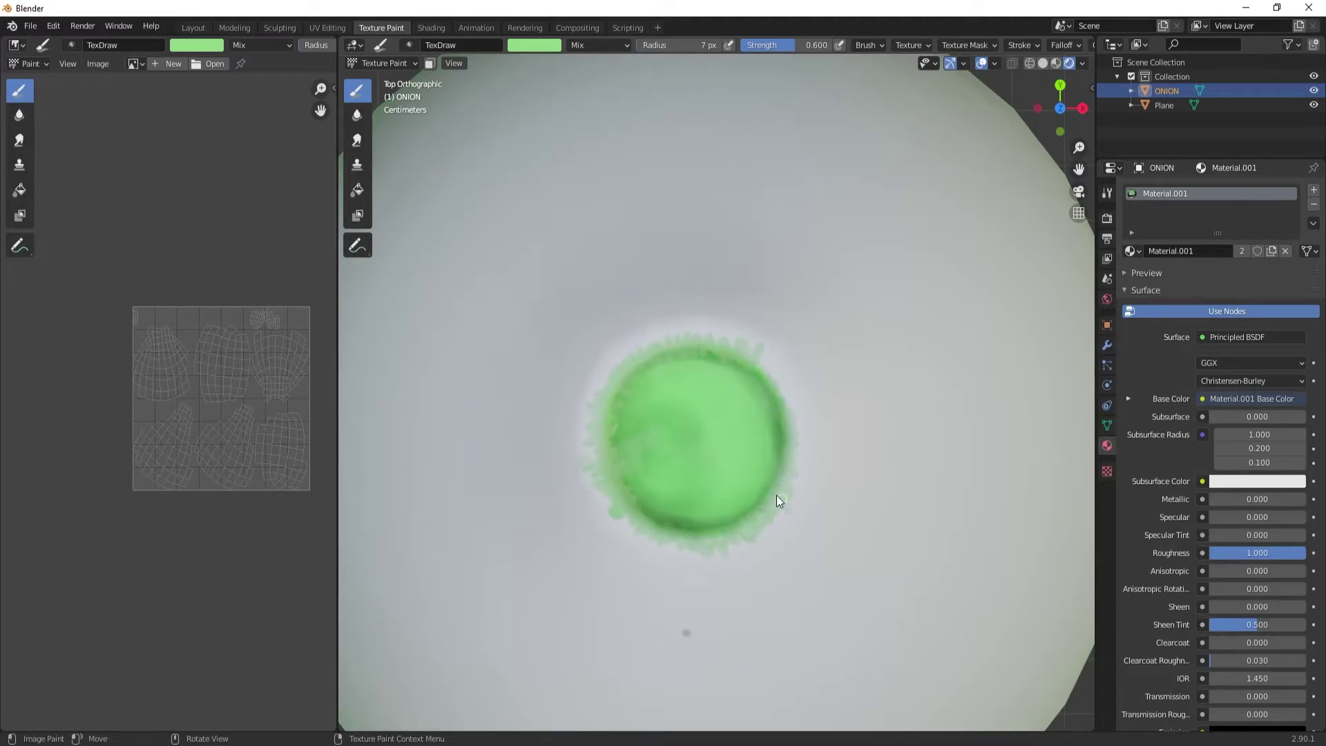
Add darker green streaks inside the top and smear the edges soft
click(534, 45)
drag(566, 239, 530, 239)
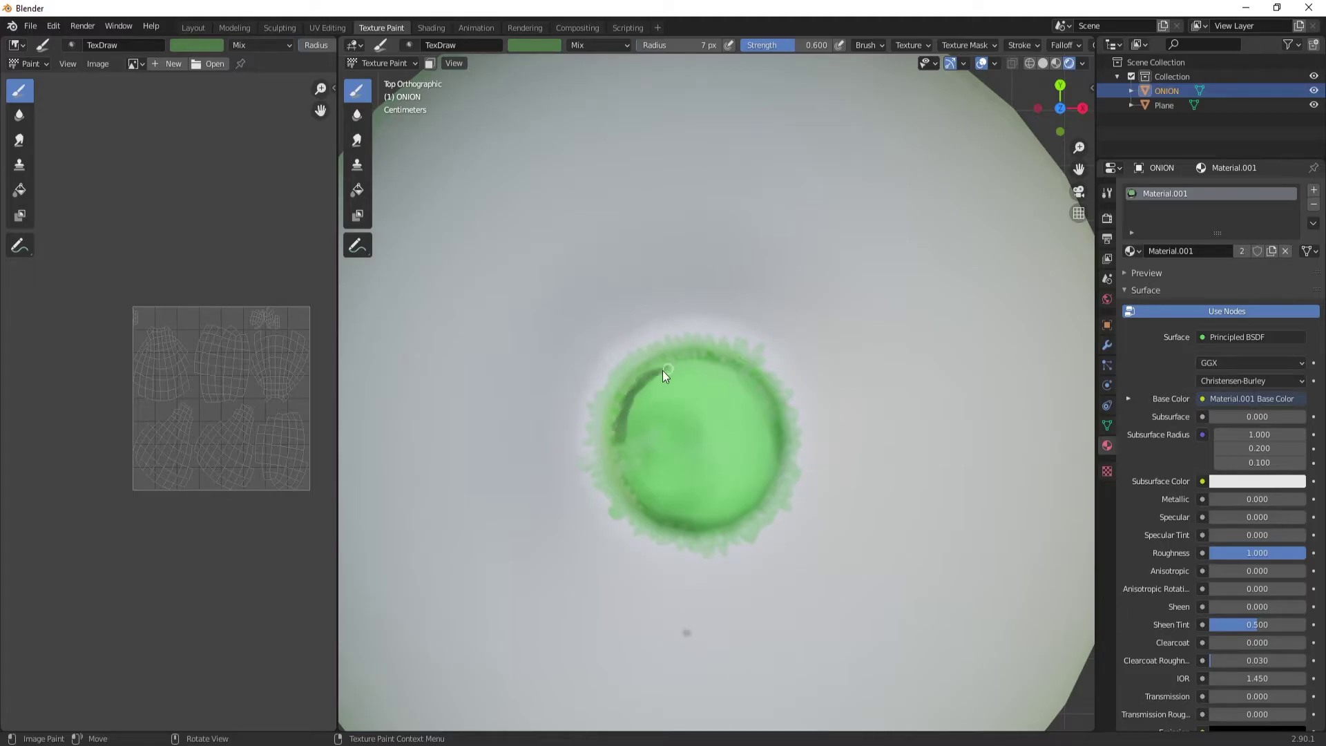
drag(668, 495, 711, 491)
key(shift+space)
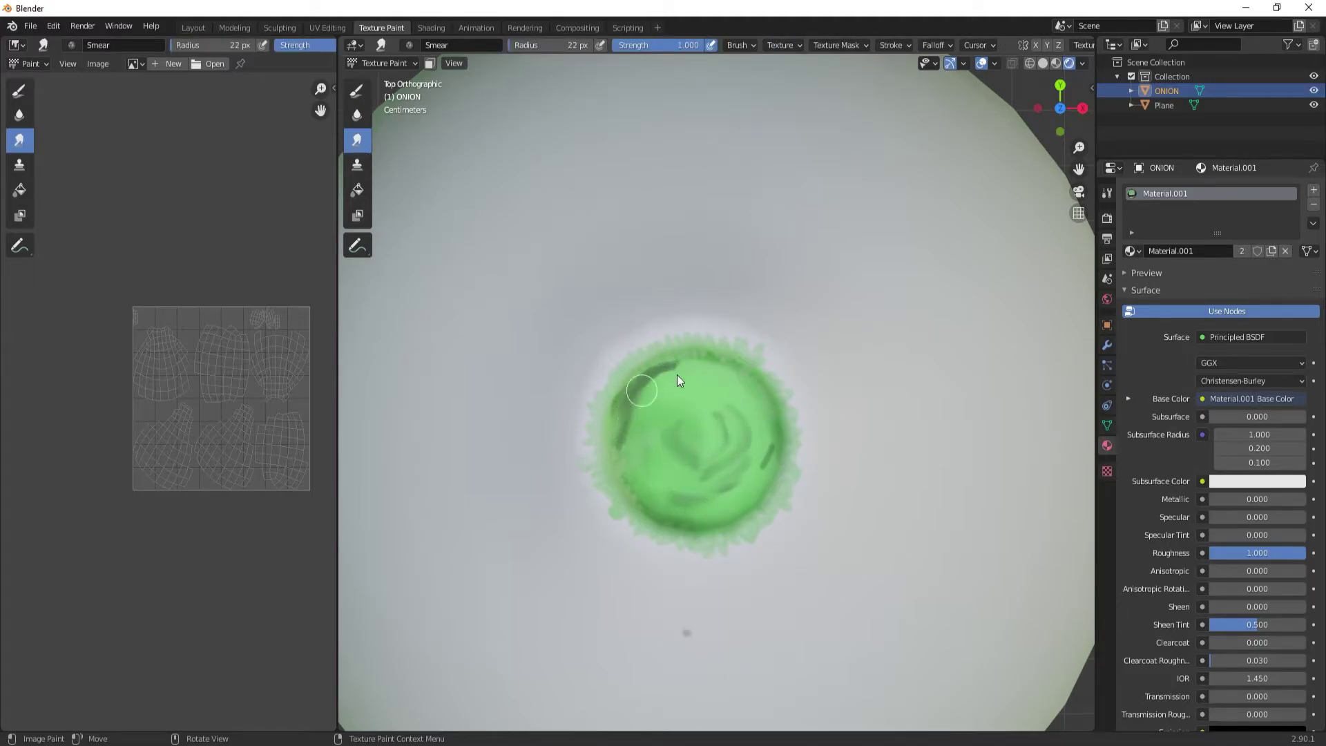
mouse_move(677, 374)
mouse_down()
mouse_move(755, 462)
mouse_move(607, 506)
mouse_up()
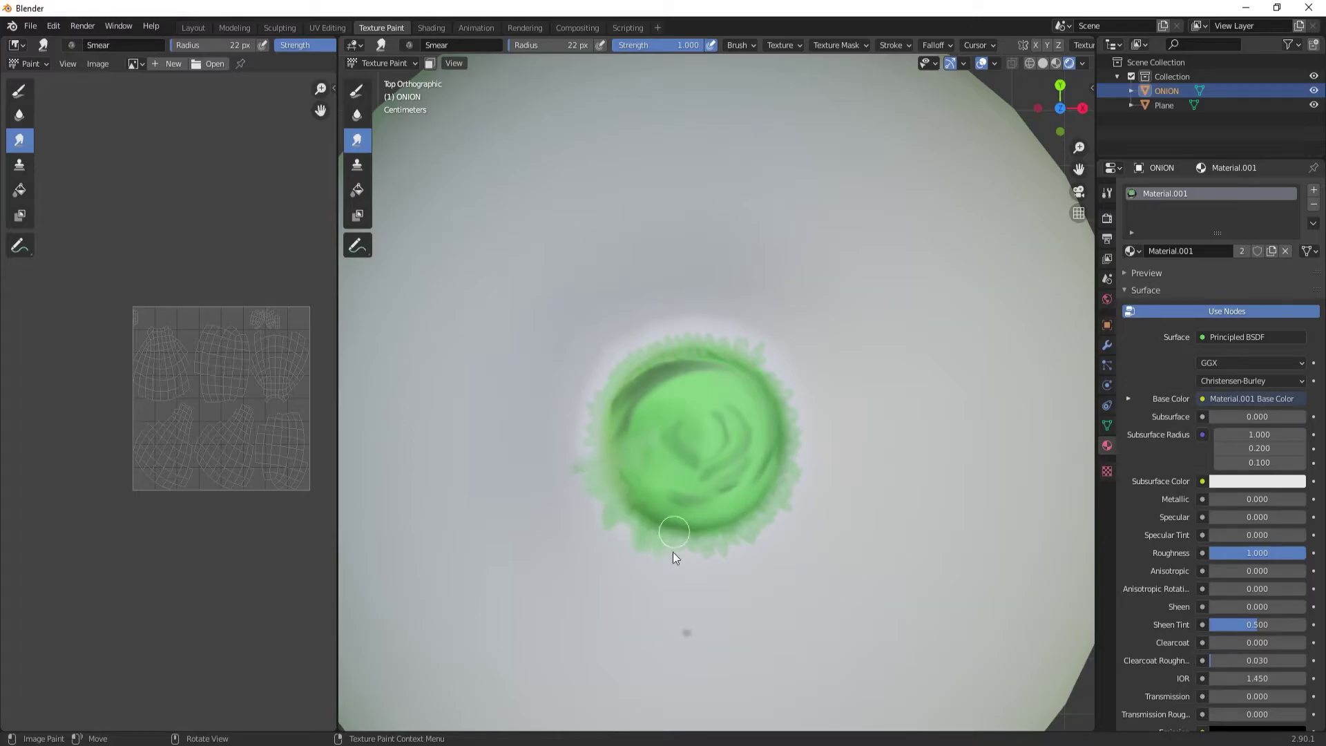
drag(672, 552, 779, 490)
drag(779, 382, 683, 315)
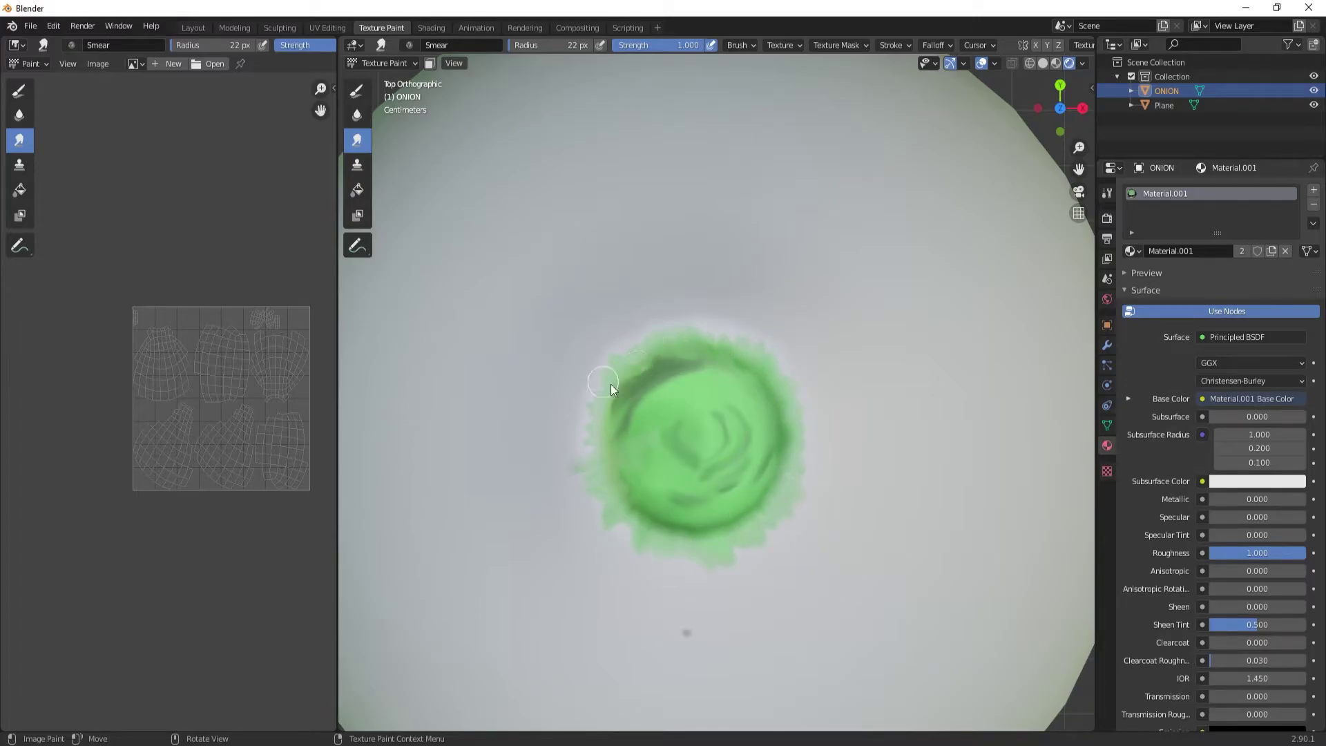
middle_drag(611, 460, 831, 406)
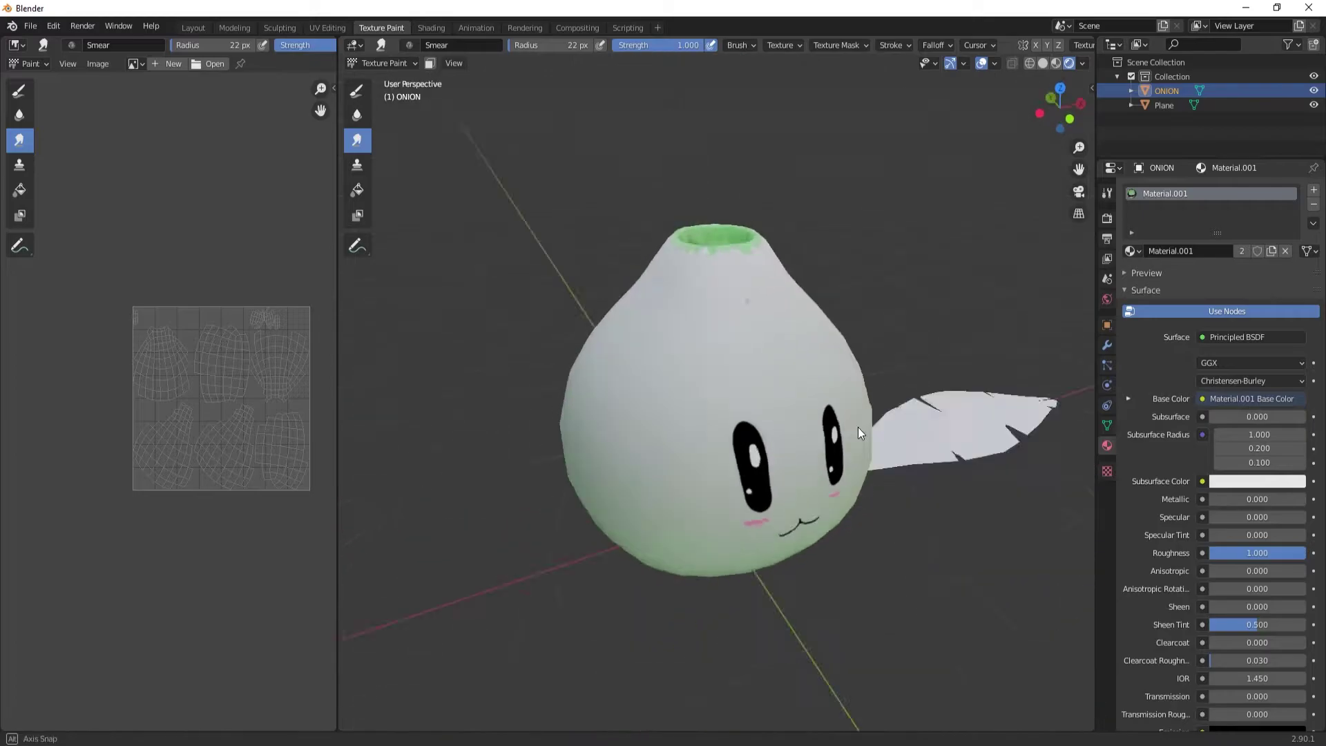
Select the leaf plane and unwrap all its faces with Smart UV Project
click(805, 428)
scroll(806, 429, down, 2)
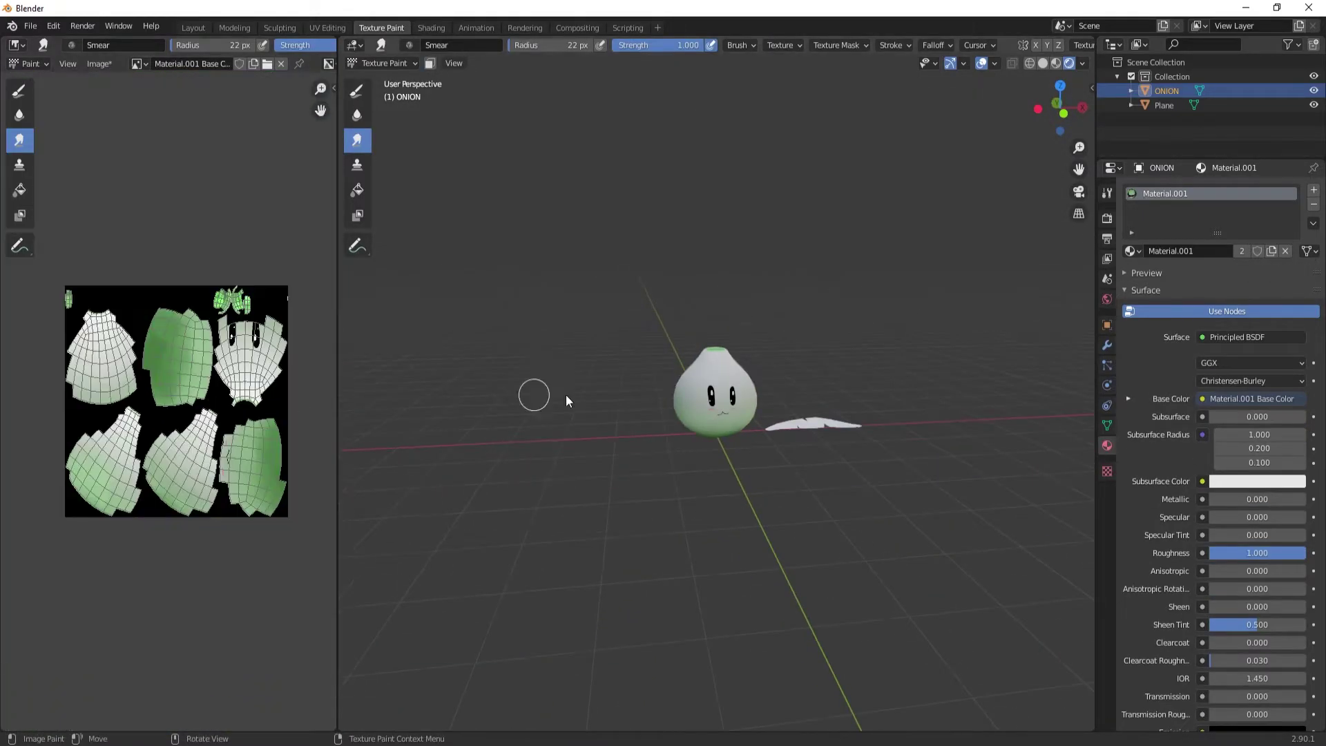
click(193, 27)
click(646, 467)
click(327, 28)
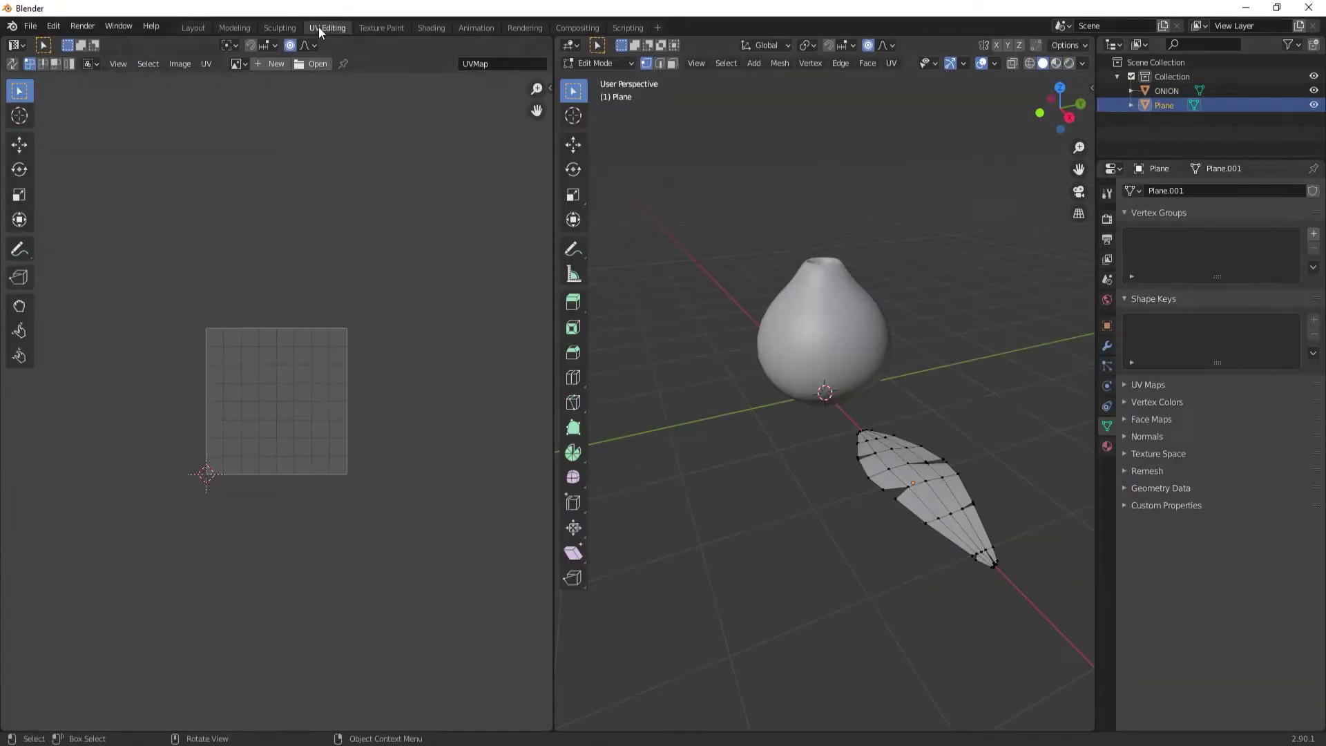
key(a)
click(891, 63)
click(915, 100)
click(947, 232)
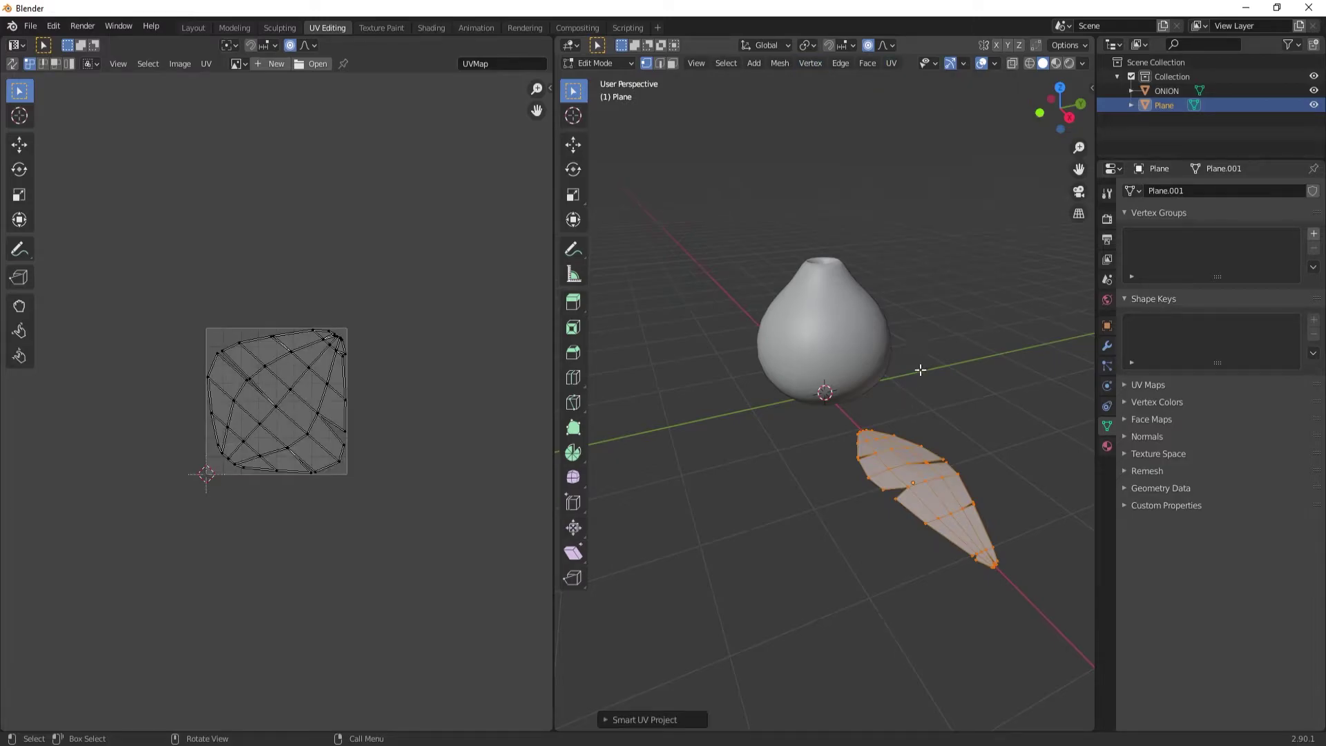
Add a Material.002 Base Color texture paint slot to the leaf plane
click(373, 28)
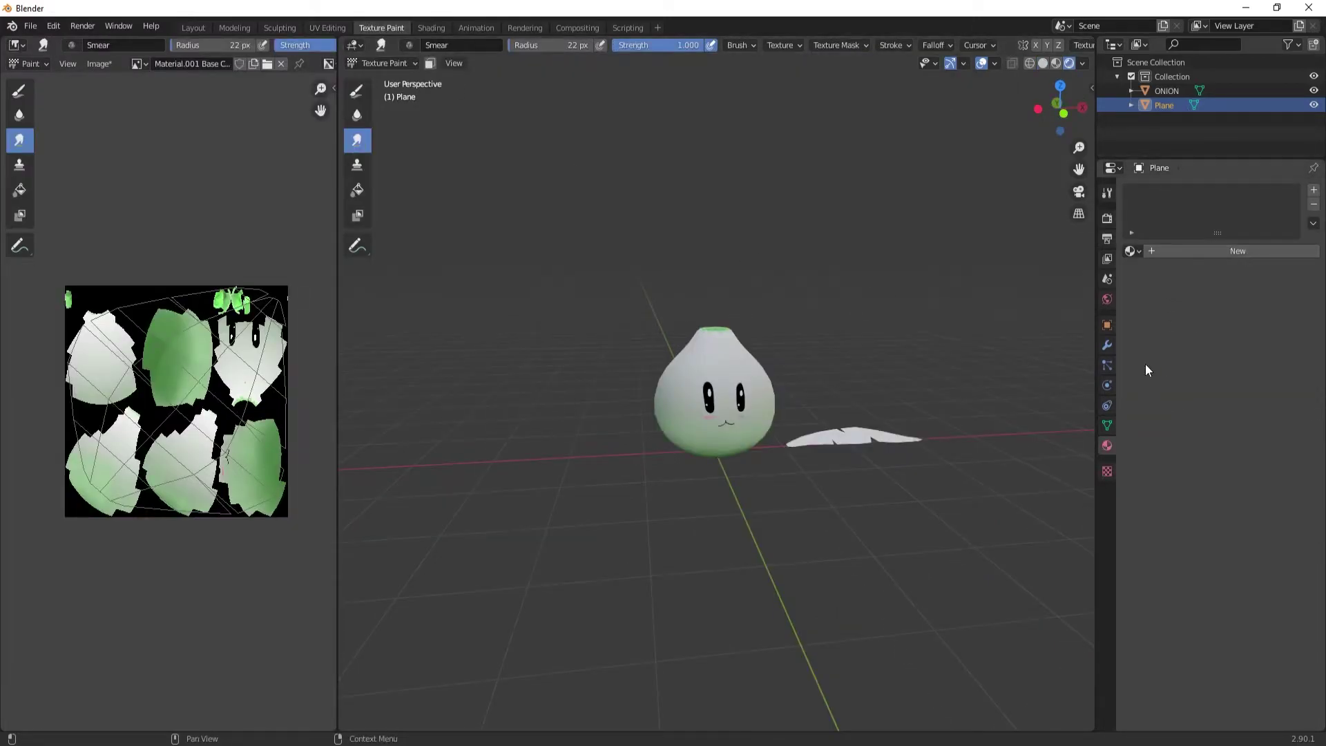
click(1313, 264)
click(1211, 428)
View the leaf straight on and lay white Draw-brush strokes across it
click(1060, 86)
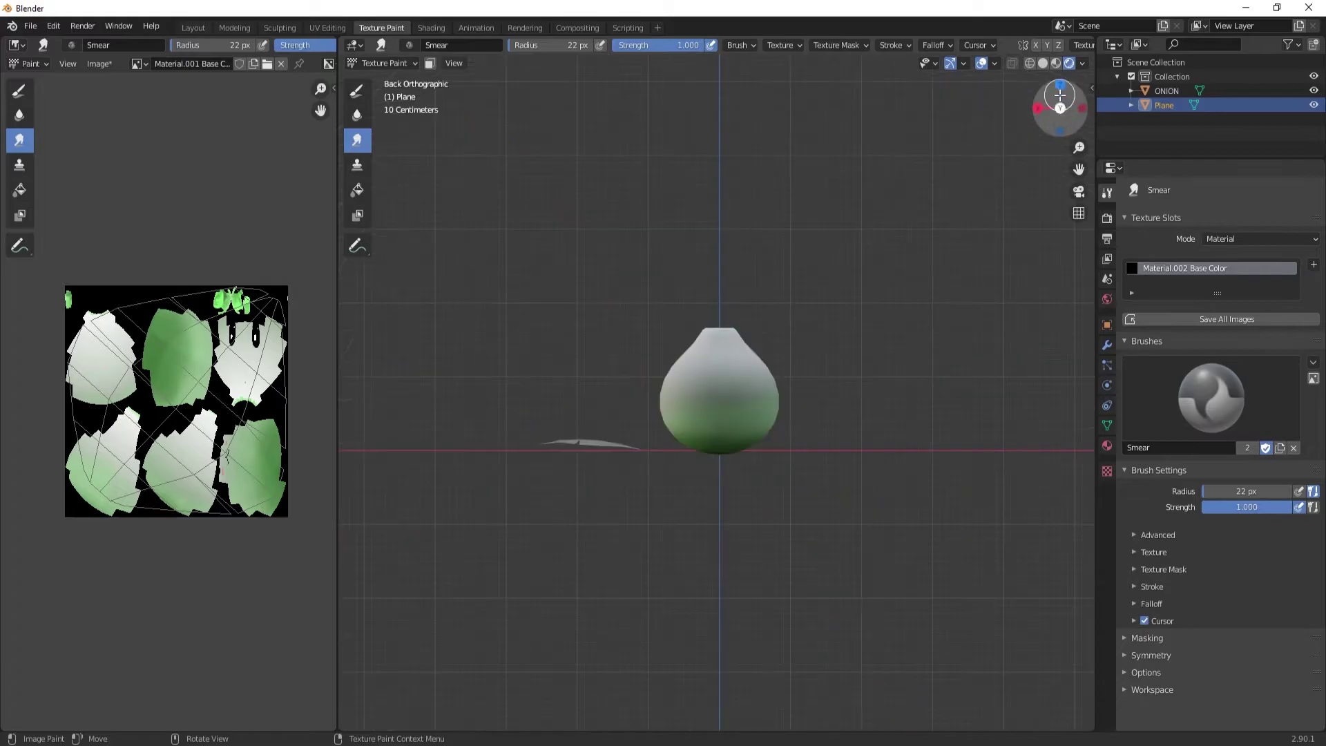
scroll(962, 398, up, 4)
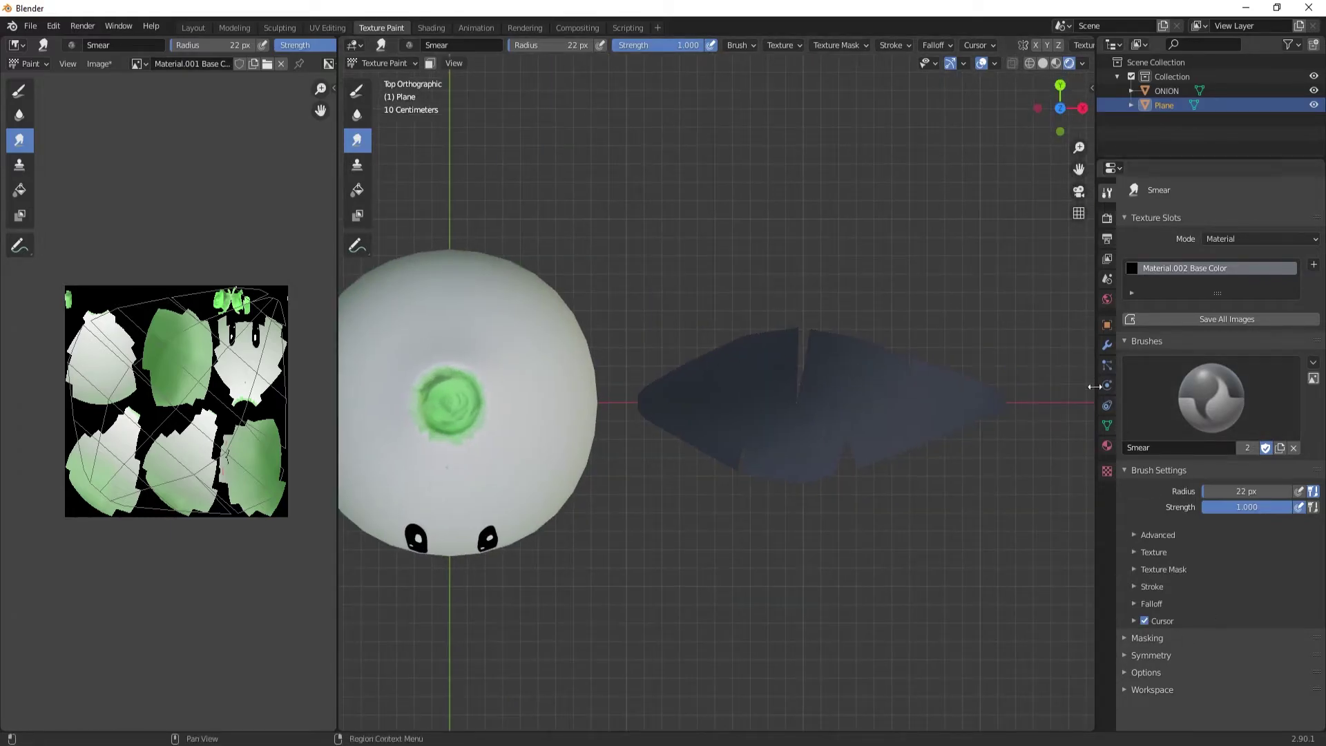
click(357, 89)
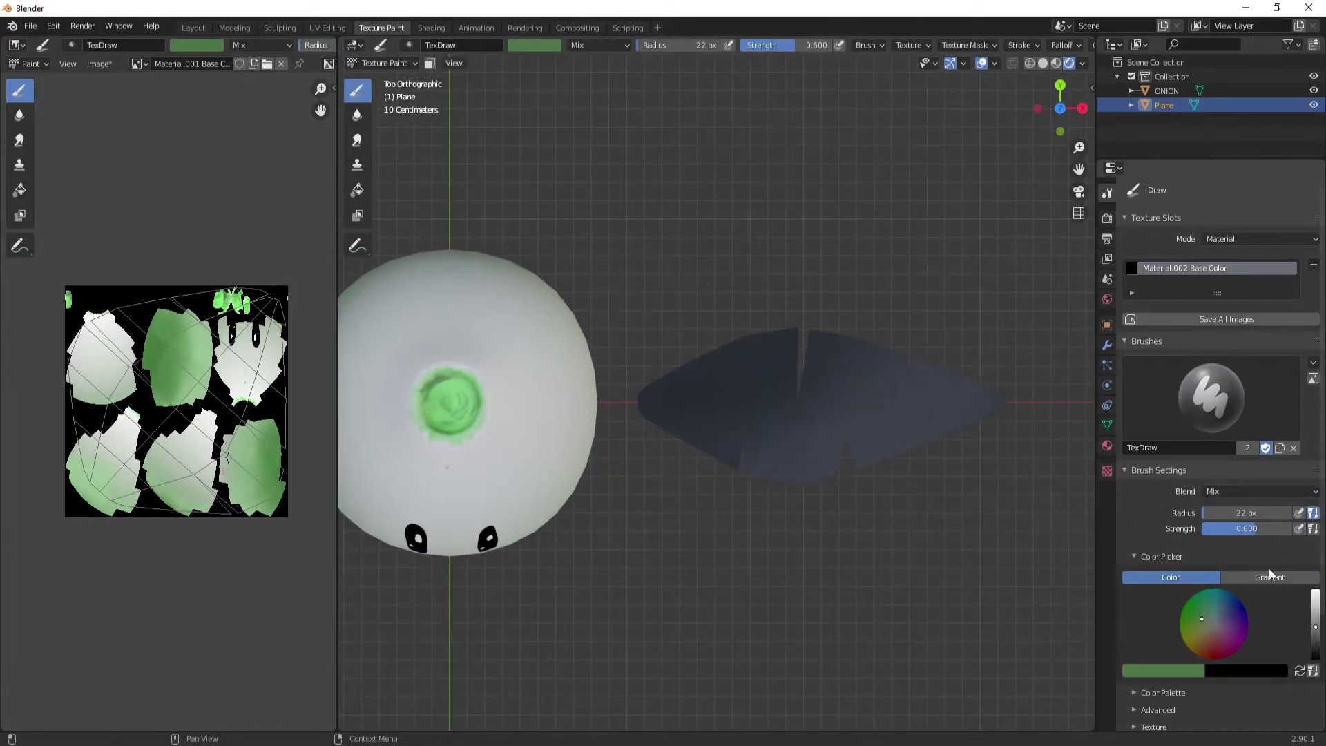
drag(656, 402, 917, 406)
mouse_move(698, 412)
mouse_down()
mouse_move(814, 434)
mouse_move(779, 346)
mouse_up()
mouse_move(783, 419)
mouse_down()
mouse_move(675, 464)
mouse_move(840, 415)
mouse_up()
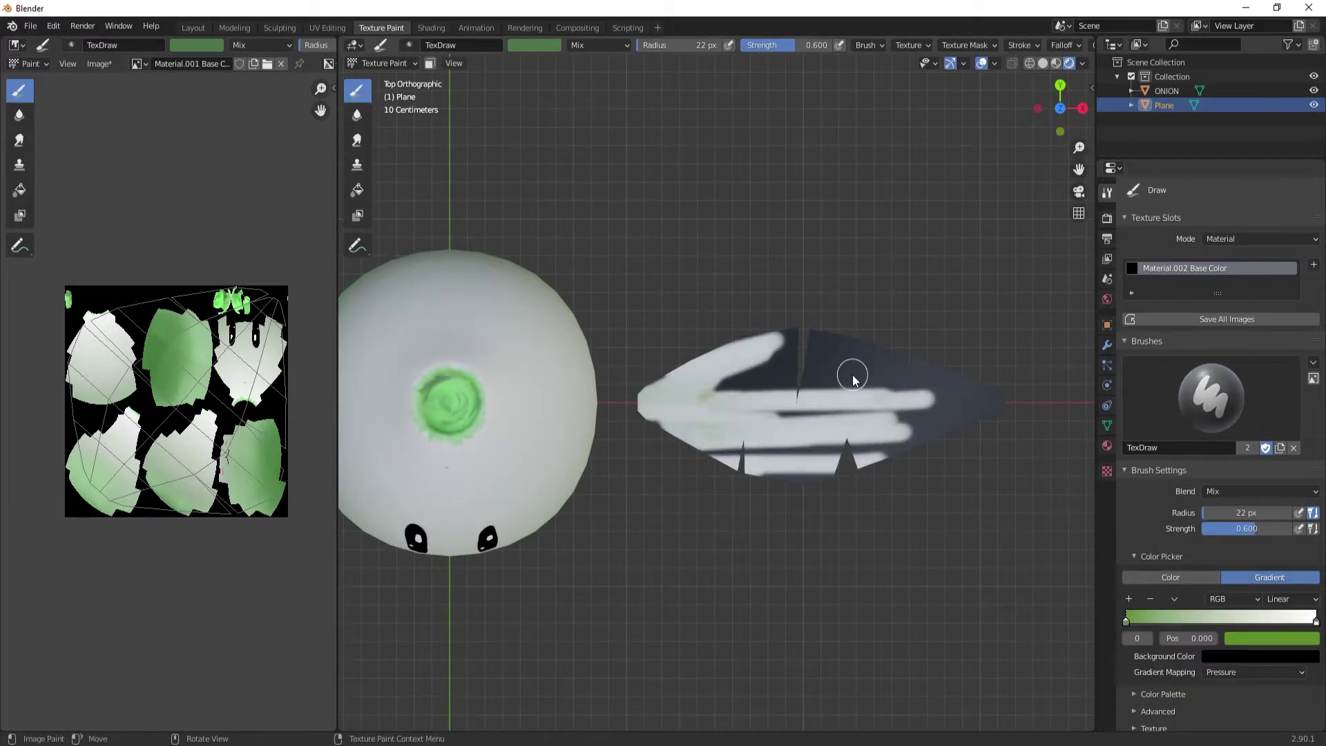
Fill the whole leaf with a solid bright green
click(1196, 578)
click(534, 45)
drag(553, 210, 621, 209)
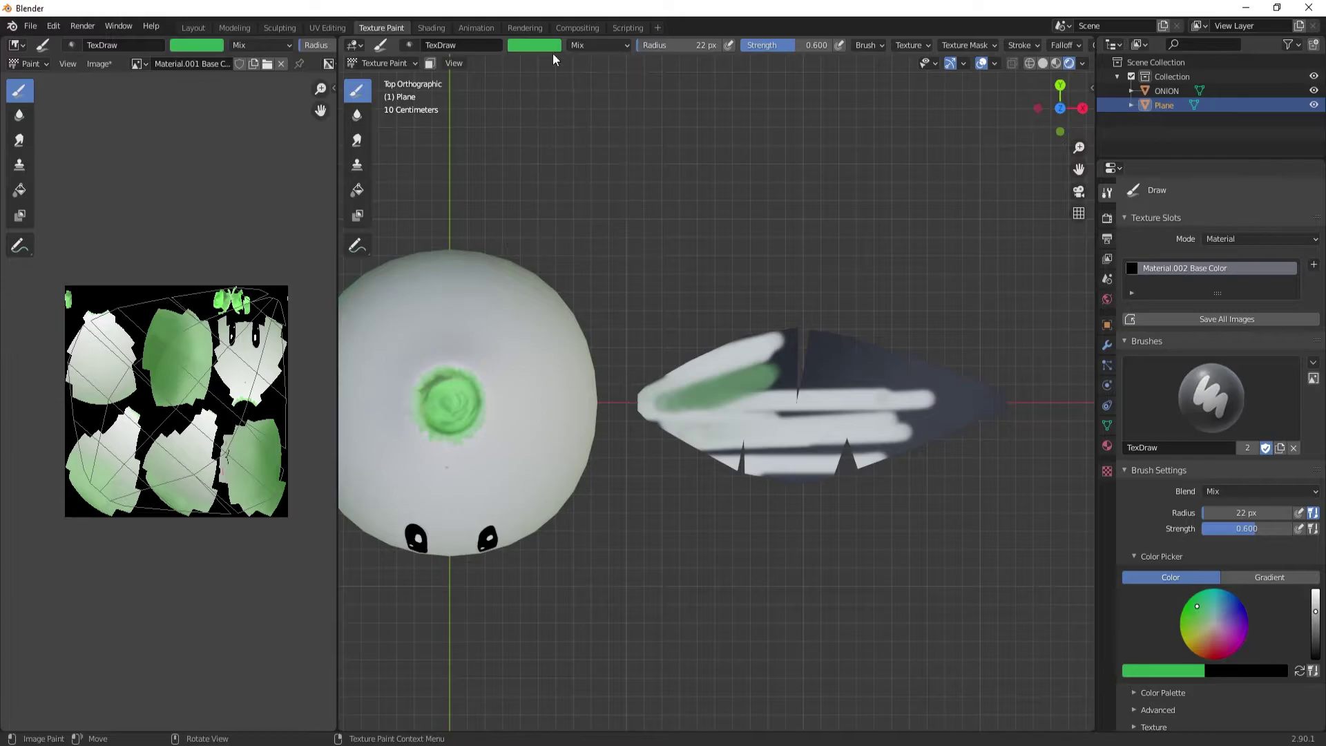
drag(819, 301, 820, 434)
Shade the leaf's left side in darker green at lower brush strength
click(534, 44)
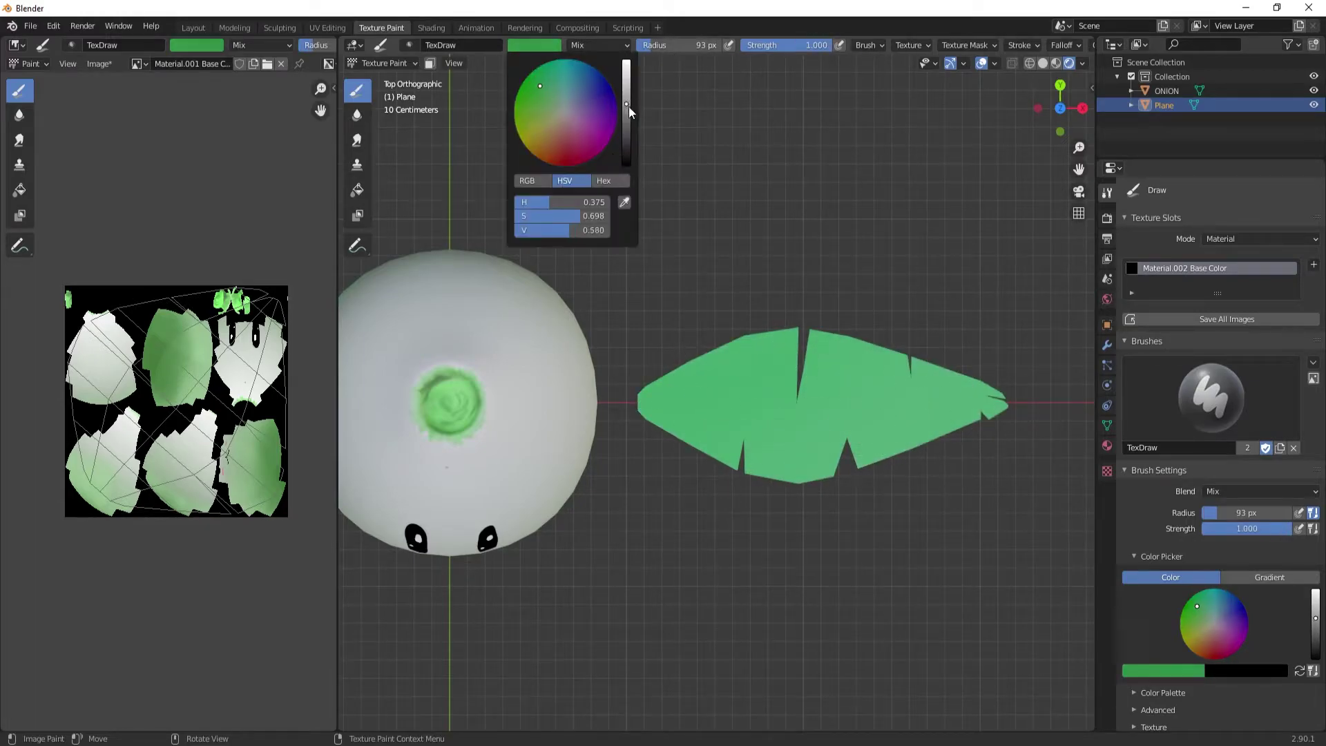
drag(629, 106, 629, 125)
key(shift+f)
mouse_move(631, 391)
mouse_down()
mouse_move(706, 373)
mouse_move(720, 421)
mouse_up()
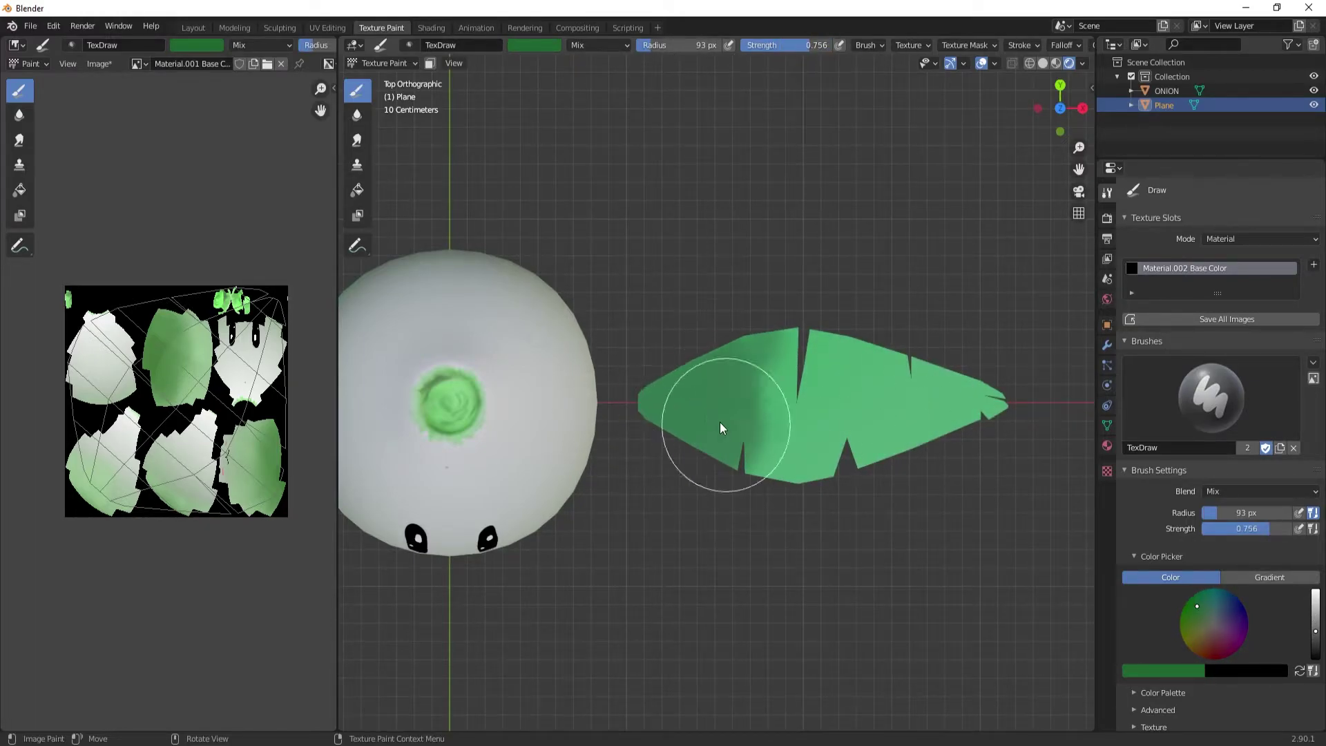
Set a near-black green, brush size 7, and paint a midrib line along the leaf
click(551, 50)
drag(628, 104, 628, 128)
click(643, 46)
text(7)
key(Return)
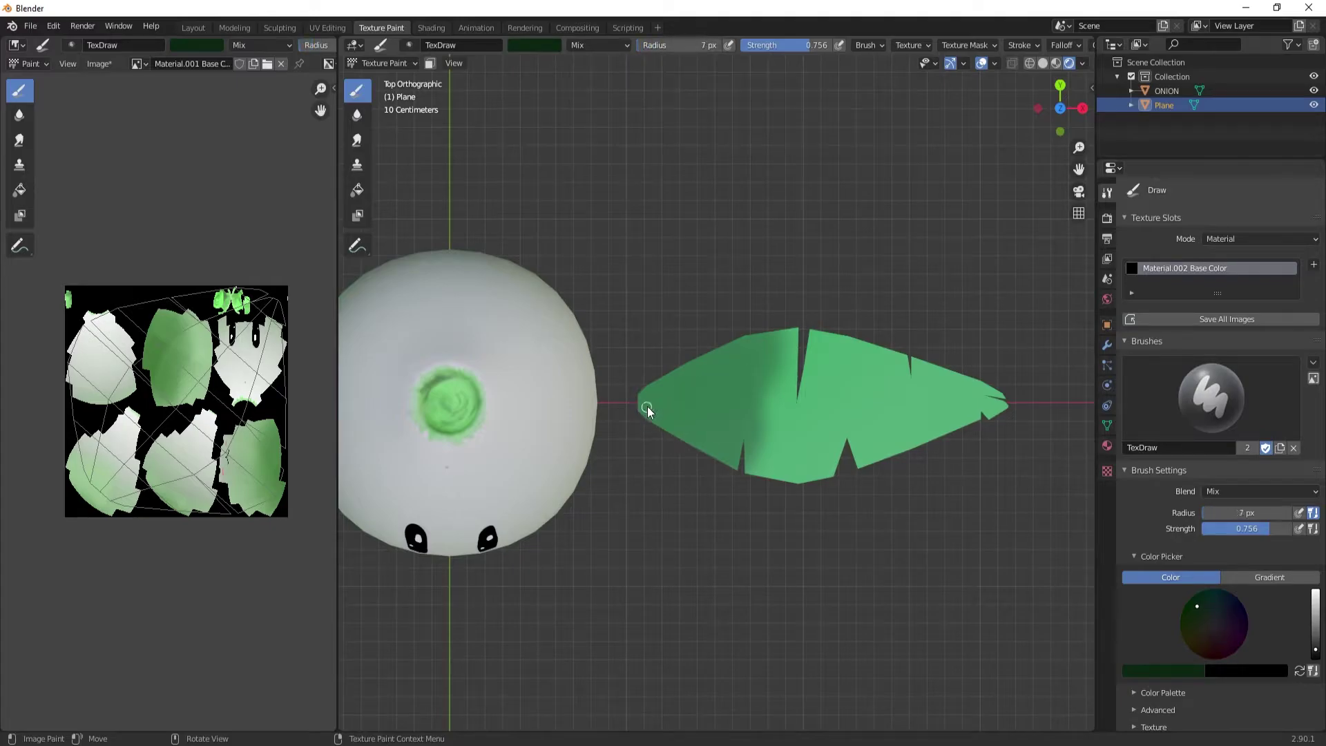
click(1022, 45)
click(534, 45)
drag(628, 104, 629, 124)
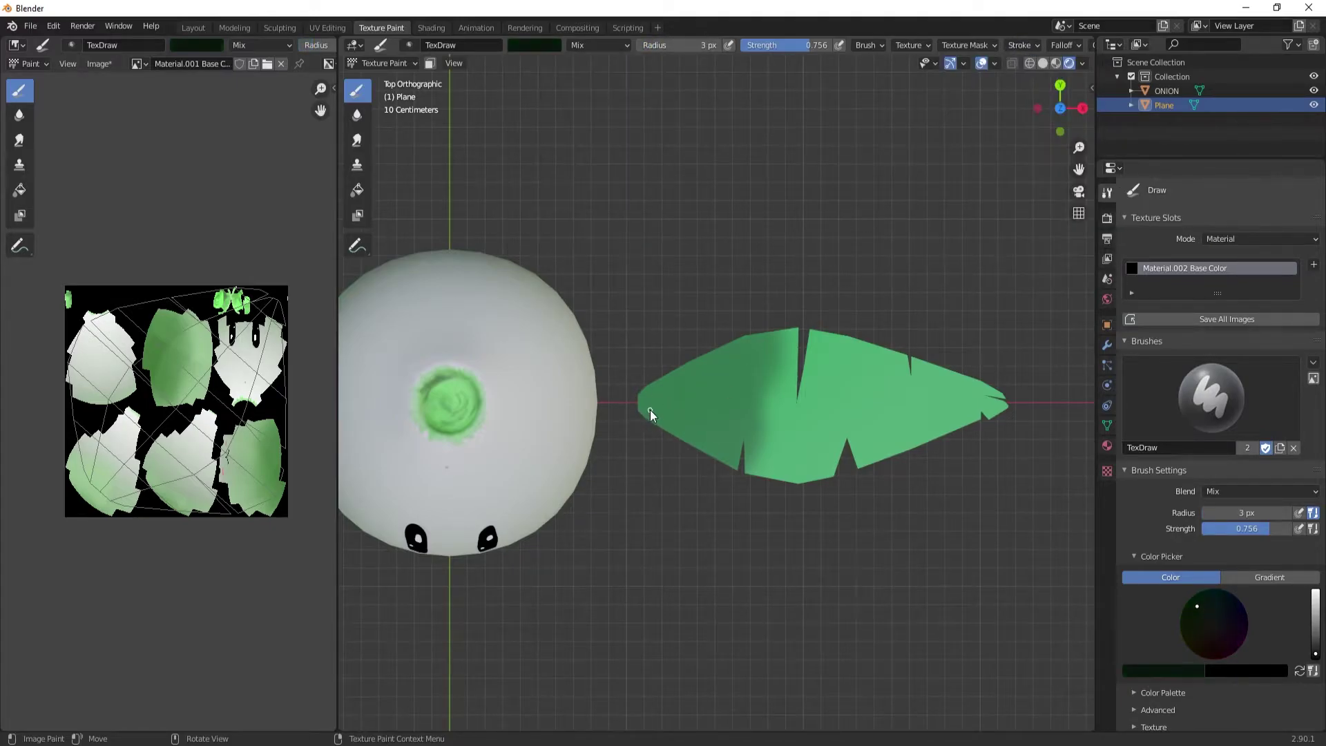
drag(639, 406, 1005, 404)
Thicken the dark midrib and add two veins branching down and up-right
click(535, 46)
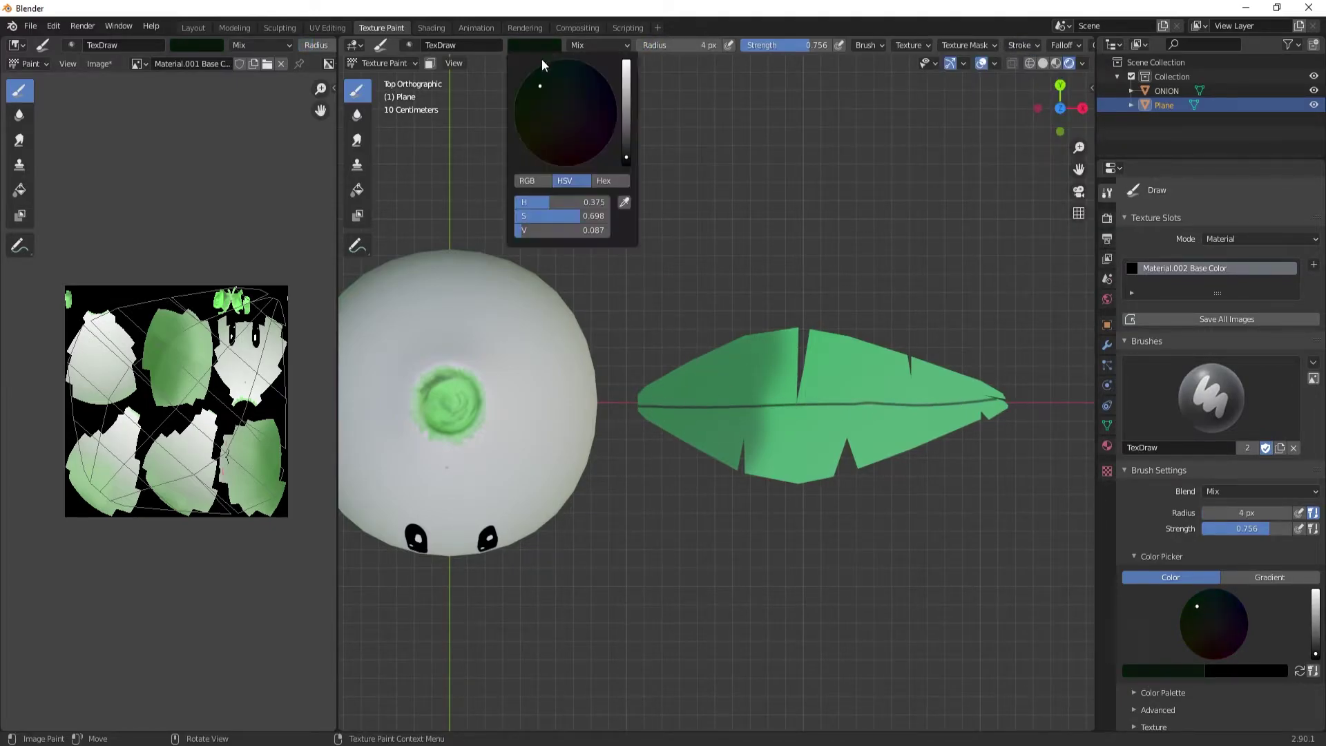
key(bracketright)
key(bracketright)
drag(711, 408, 1015, 404)
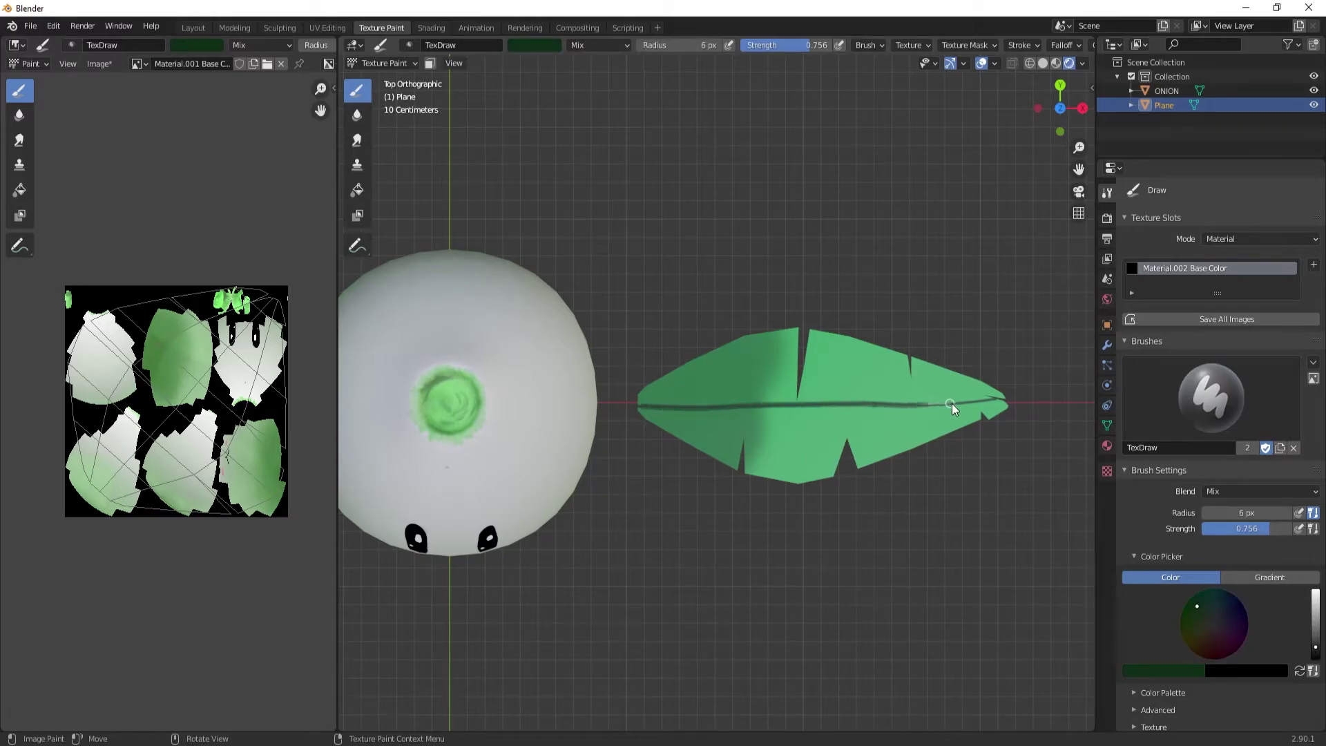
drag(763, 409, 770, 439)
drag(813, 404, 878, 376)
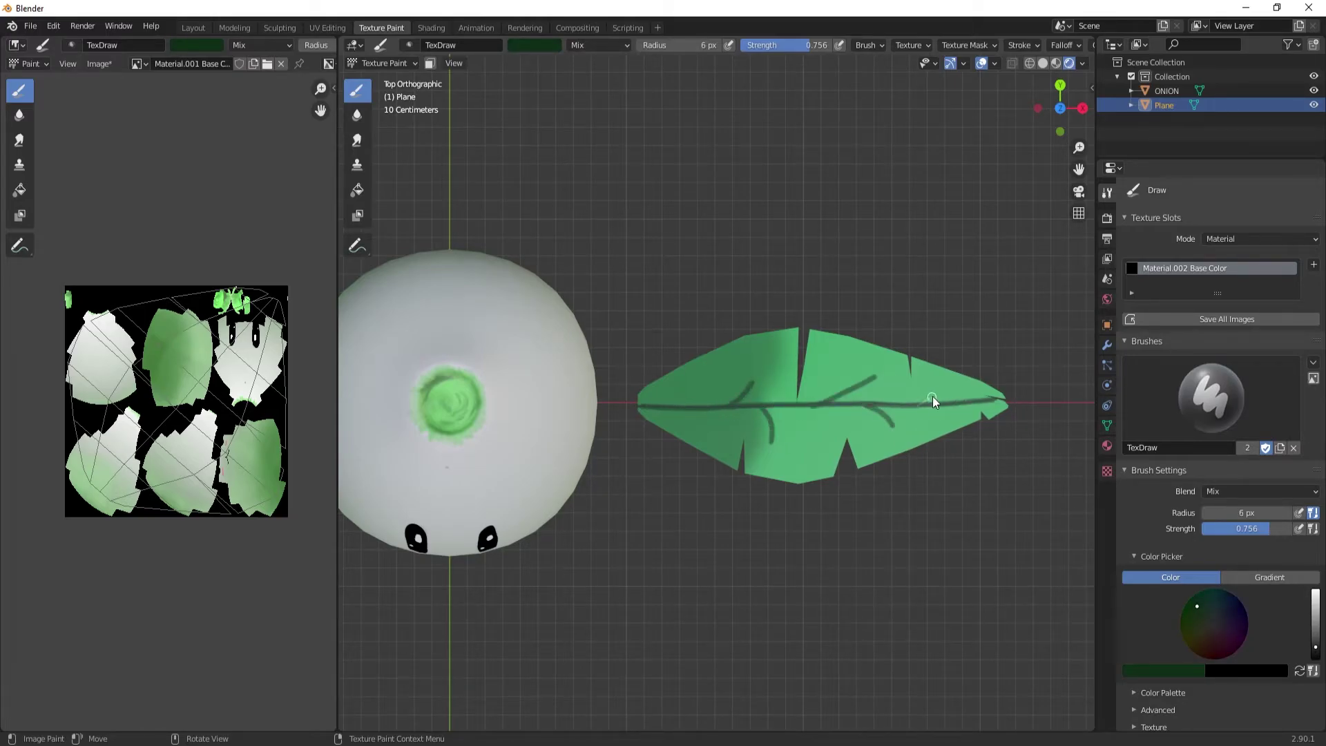
Try a fine bright green stroke, undo it, and pick a paler green
click(534, 45)
drag(628, 125, 628, 103)
key(bracketleft)
key(bracketleft)
key(bracketleft)
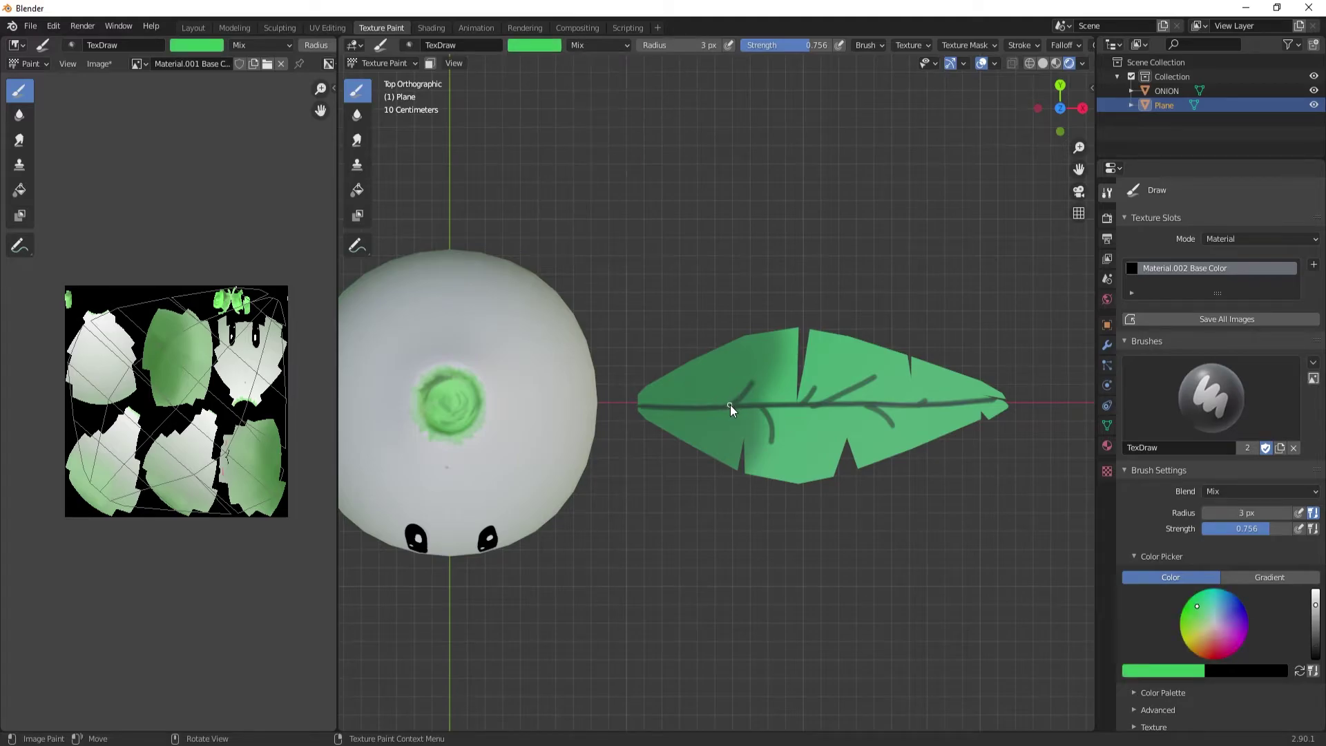
drag(868, 402, 827, 403)
key(ctrl+z)
click(542, 48)
click(558, 112)
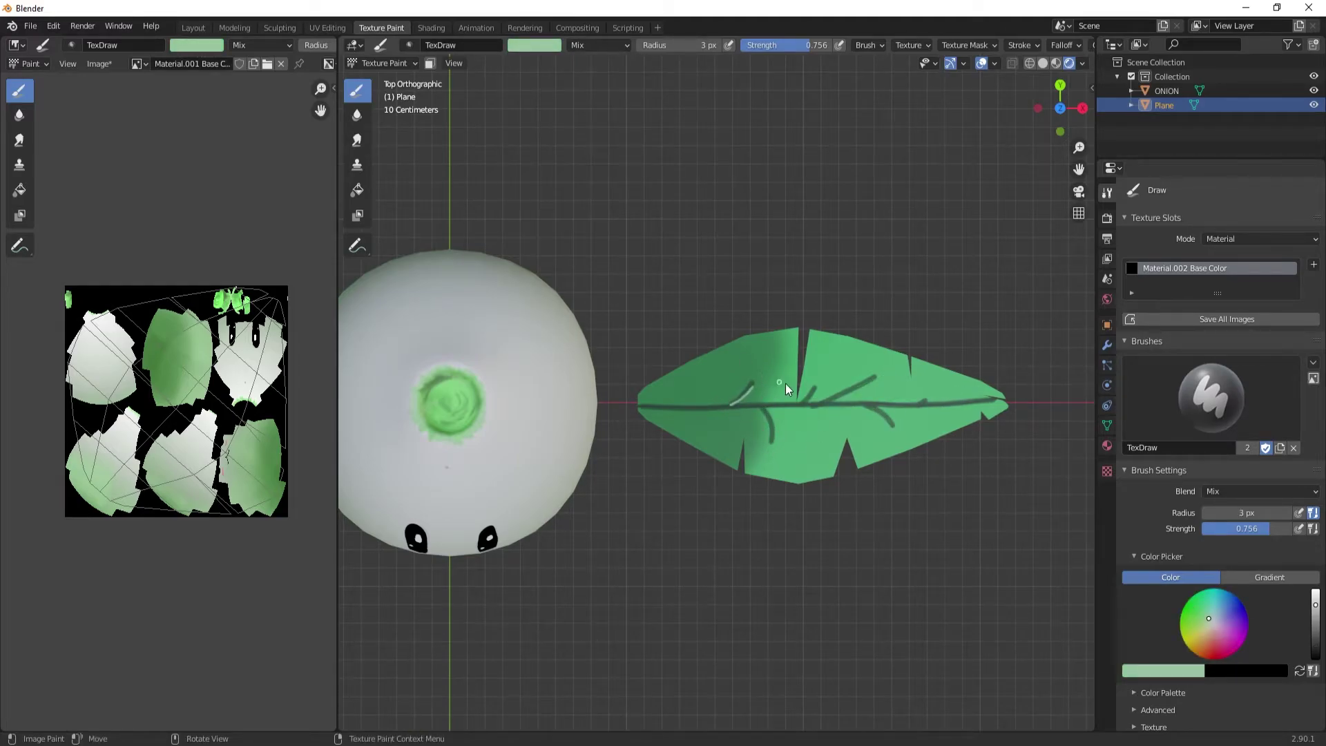
Try the soften and smear brushes and show material preview shading
key(shift+space)
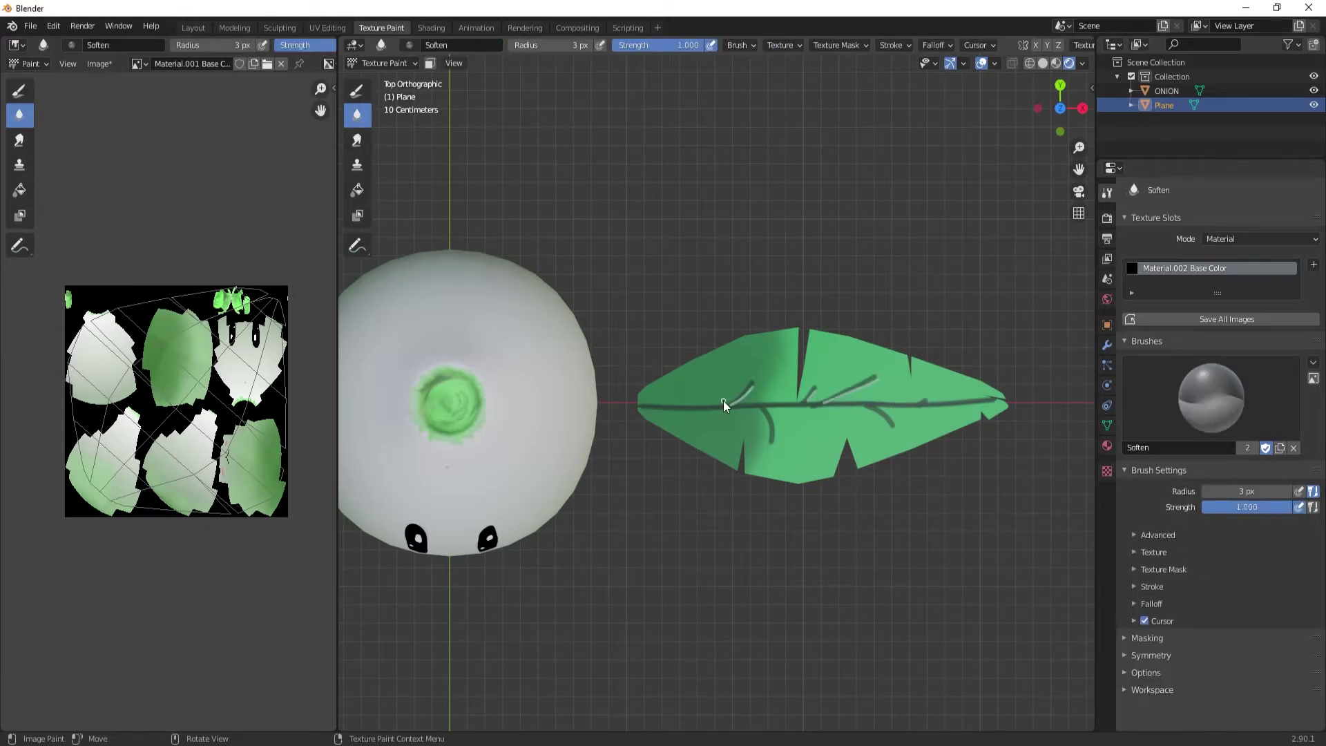
click(906, 53)
click(1056, 63)
click(357, 141)
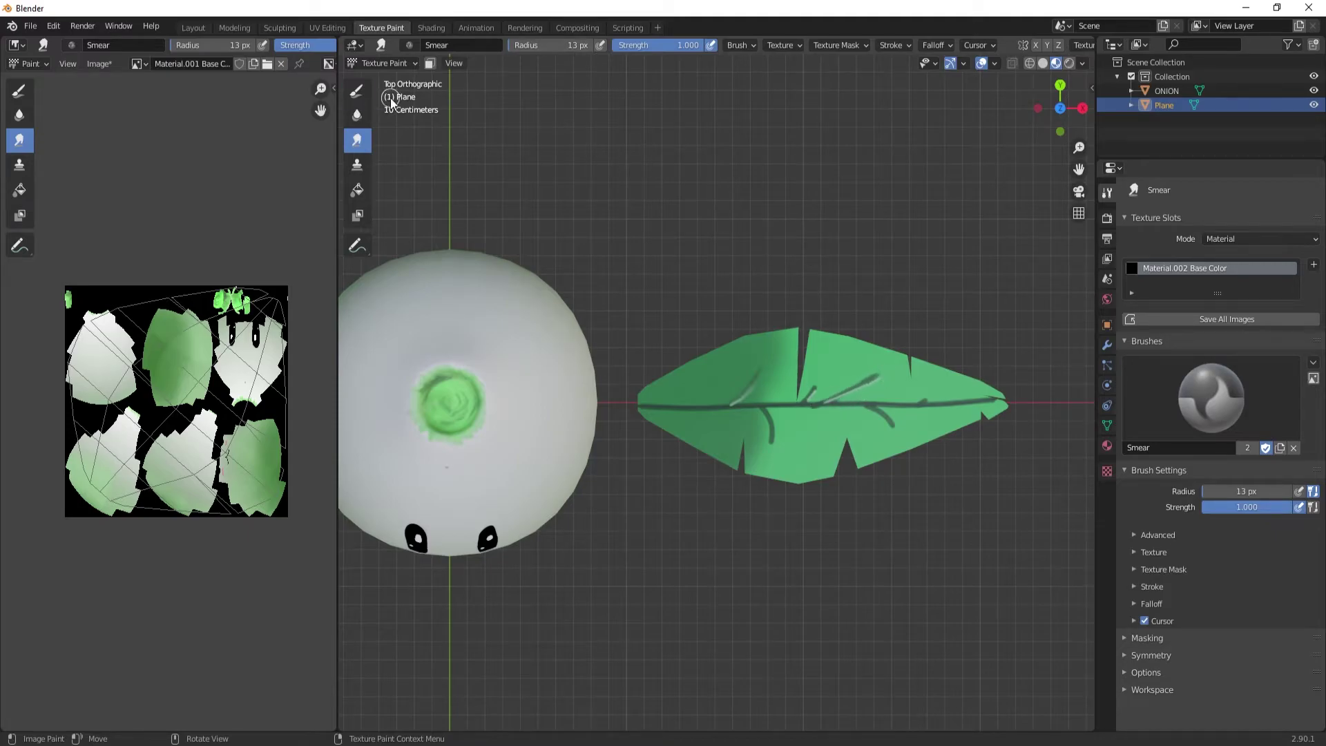
click(357, 90)
Set brush strength about 0.2 with a darker green and paint faintly over the veins
click(535, 45)
click(1021, 45)
drag(811, 45, 759, 45)
drag(650, 46, 676, 45)
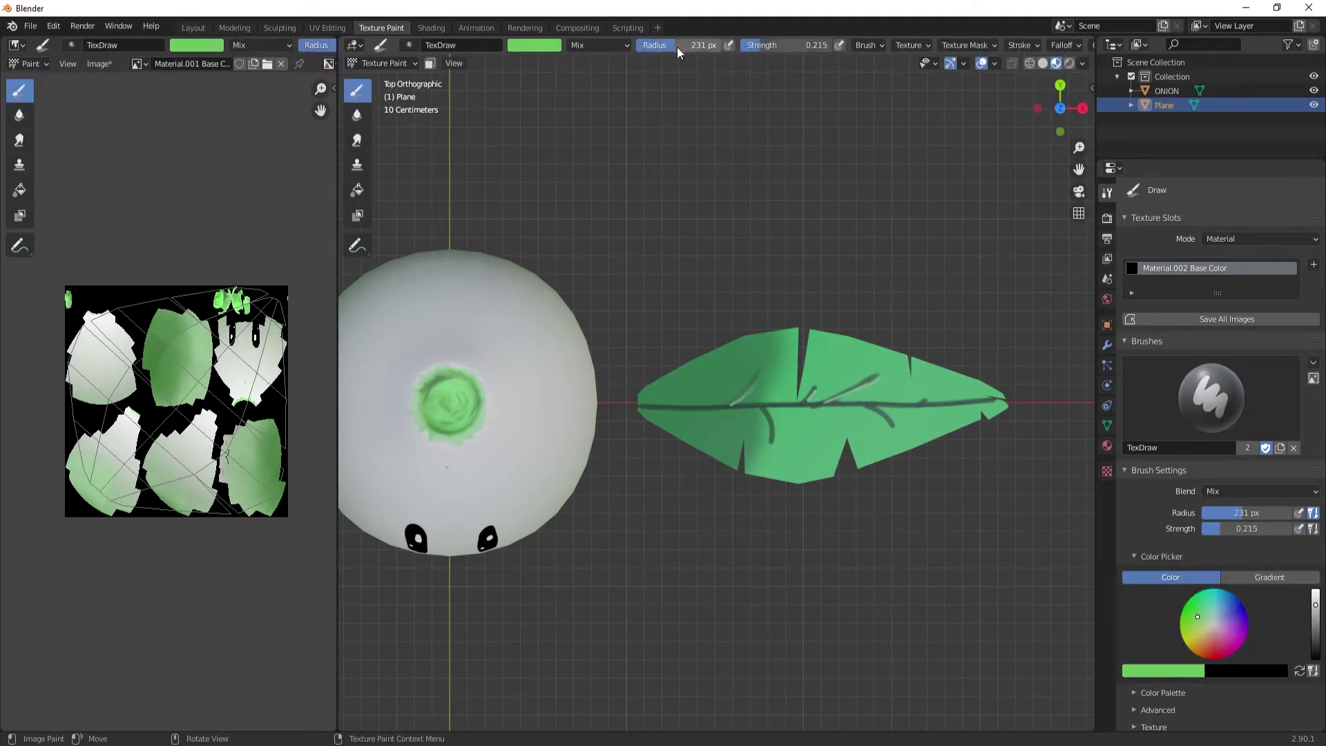
click(534, 45)
click(516, 96)
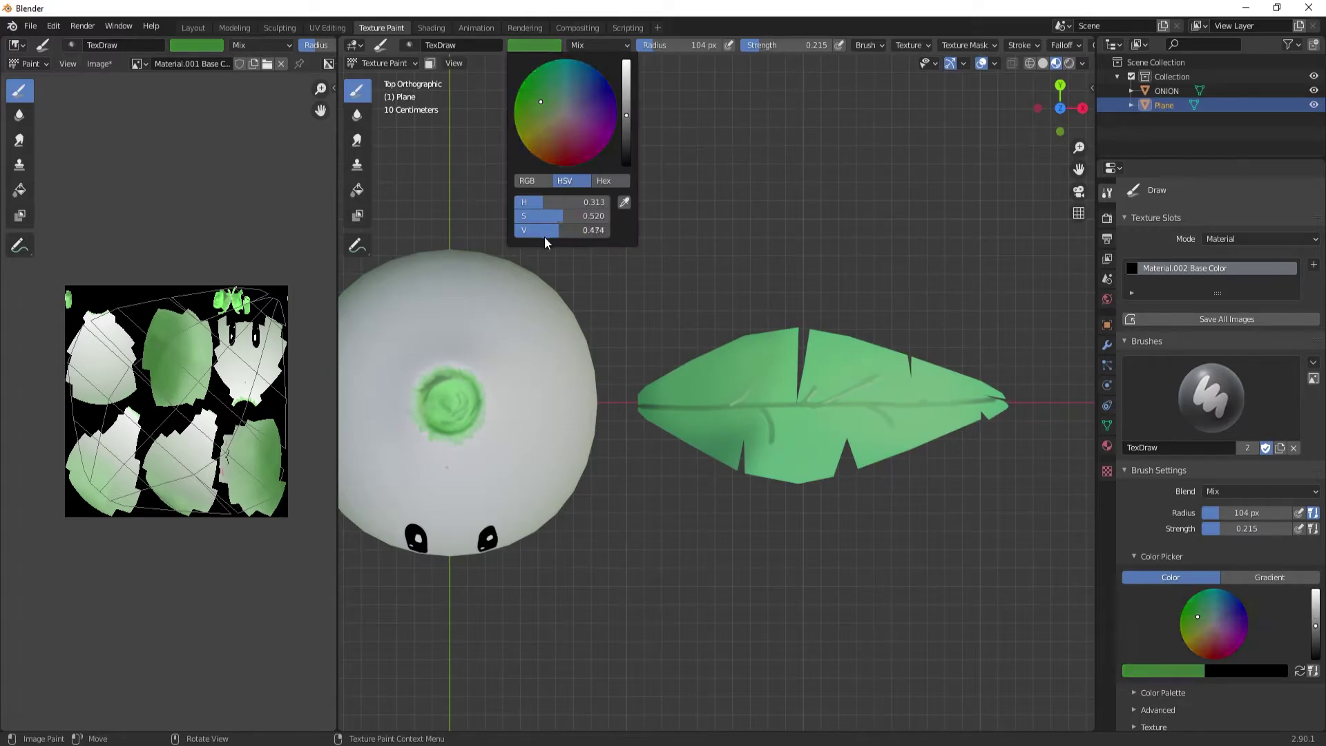
key(bracketleft)
key(bracketleft)
mouse_move(798, 405)
mouse_down()
mouse_move(913, 391)
mouse_move(719, 393)
mouse_up()
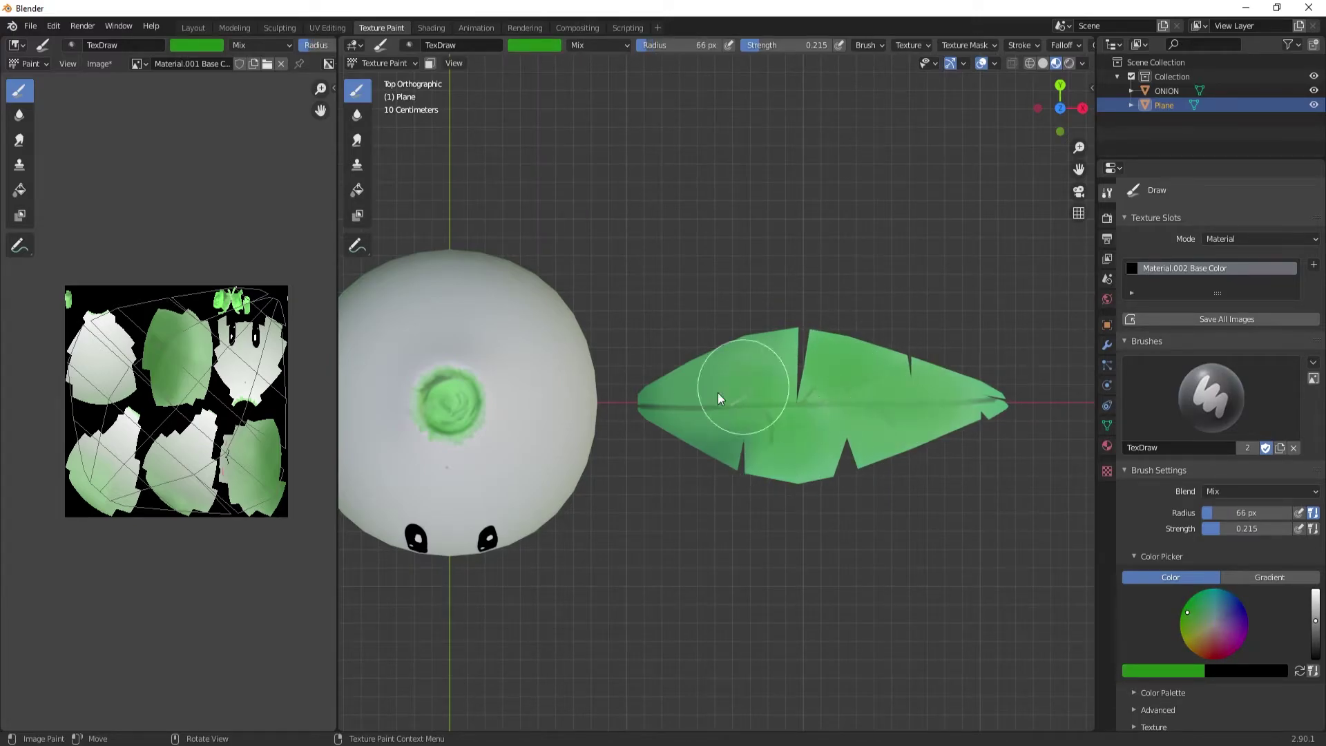
Repaint the leaf's left half and tip in a darker green
key(bracketleft)
key(bracketleft)
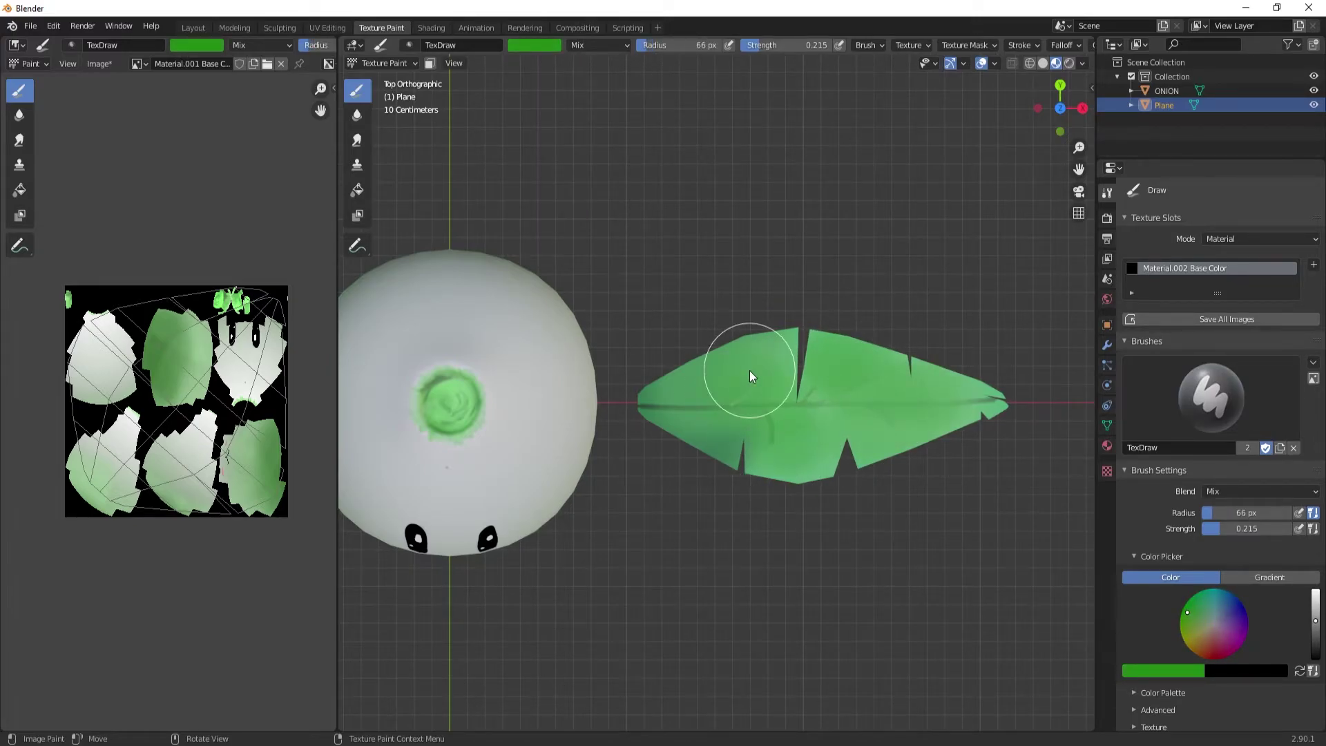
click(535, 45)
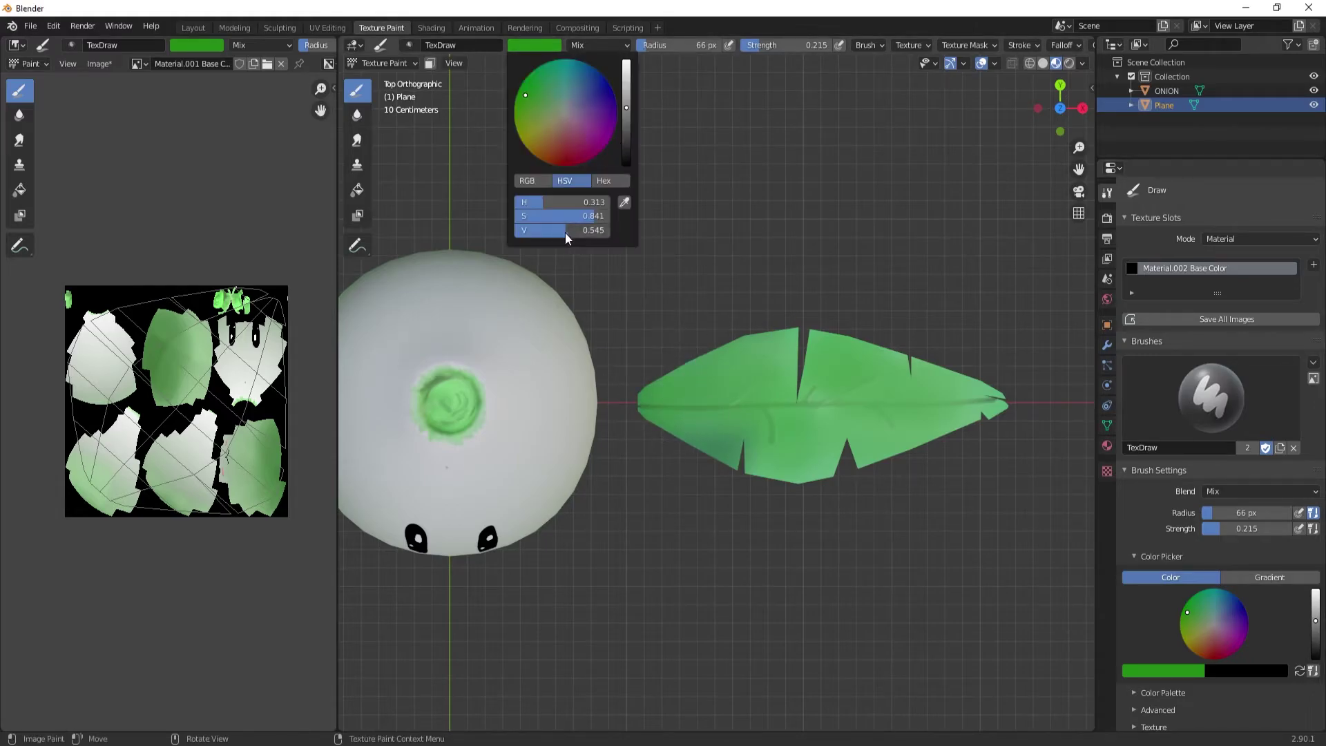
drag(565, 232, 605, 214)
drag(677, 391, 700, 435)
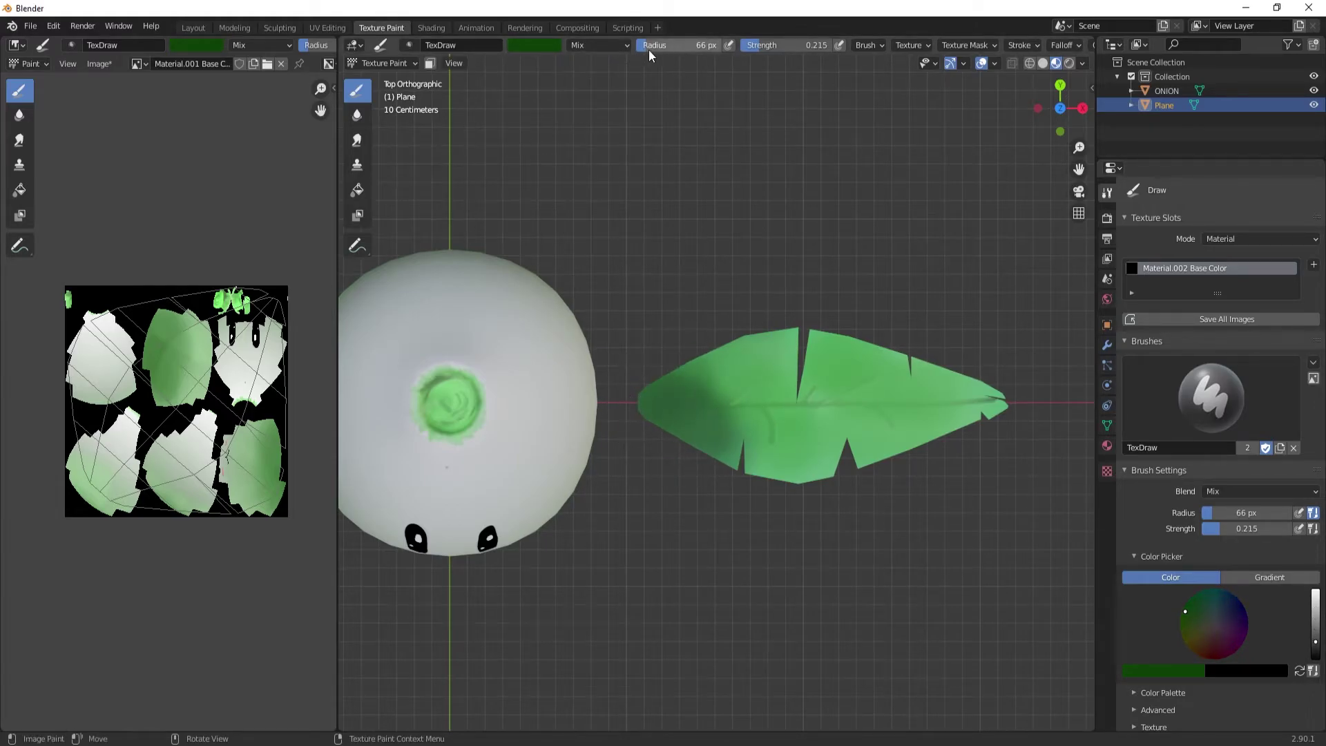
drag(648, 44, 621, 45)
mouse_move(669, 413)
mouse_down()
mouse_move(704, 406)
mouse_move(753, 458)
mouse_move(824, 354)
mouse_move(773, 439)
mouse_move(995, 404)
mouse_up()
click(357, 140)
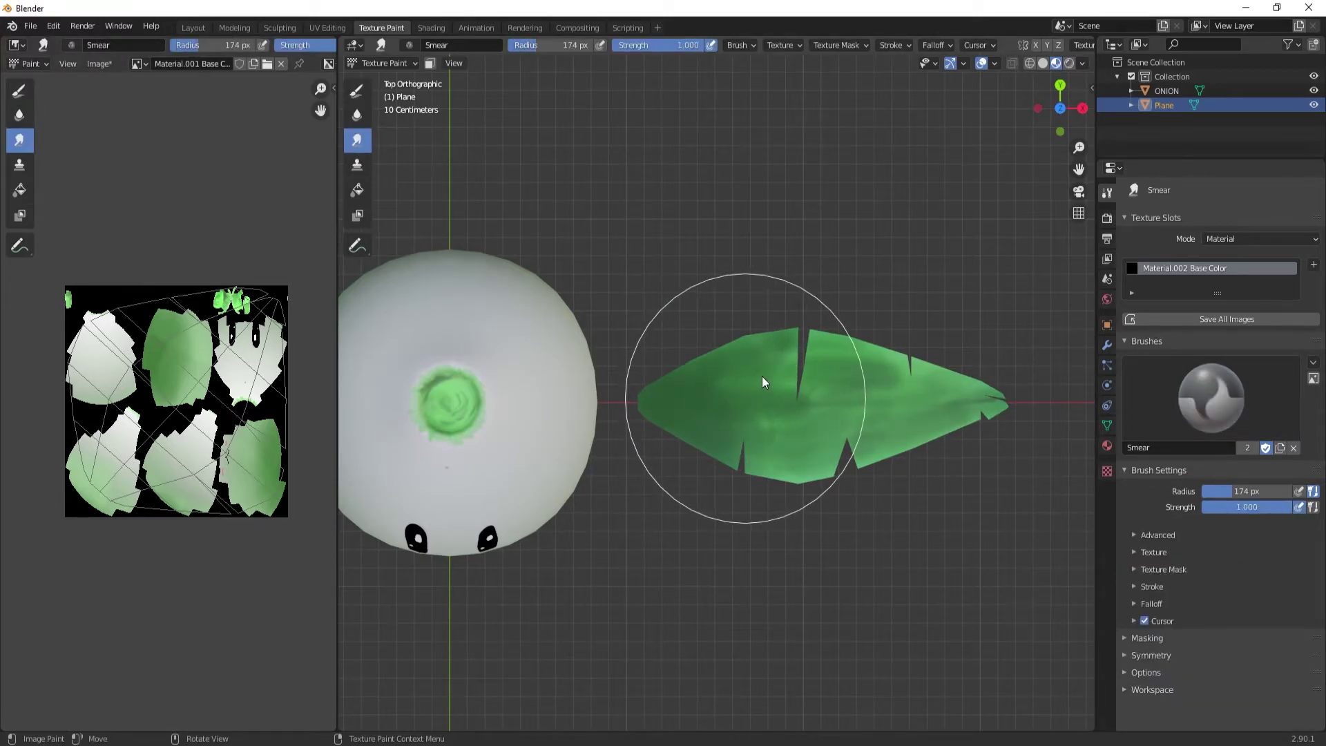
Smear the paint, then repaint the leaf a darker, more even green
drag(762, 382, 754, 302)
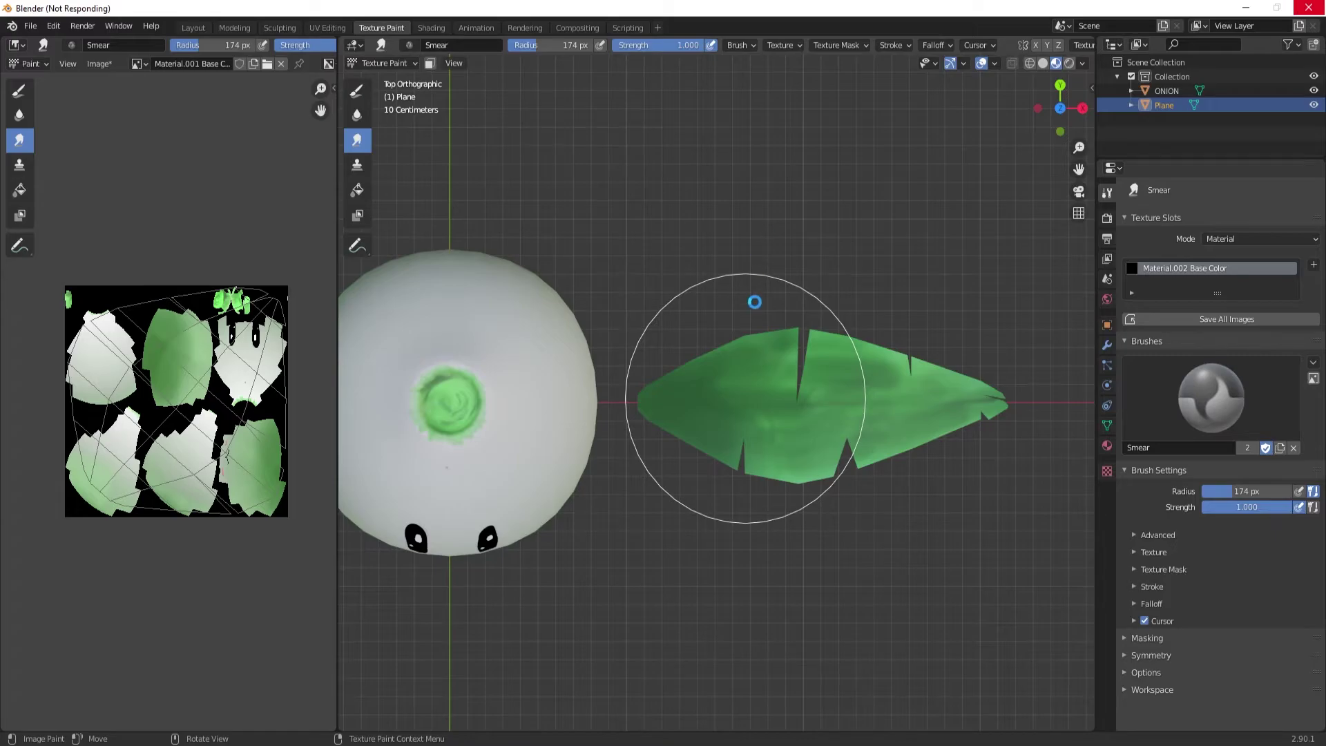
click(357, 91)
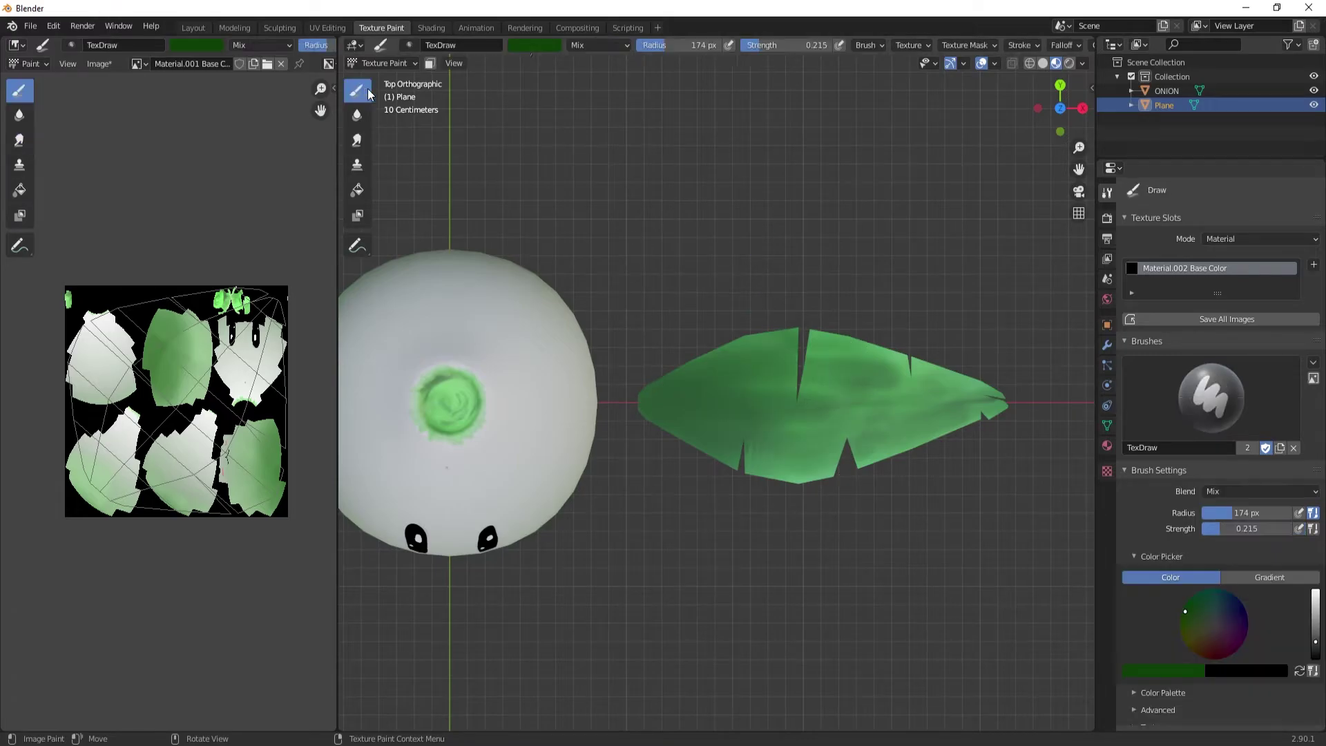
key(f)
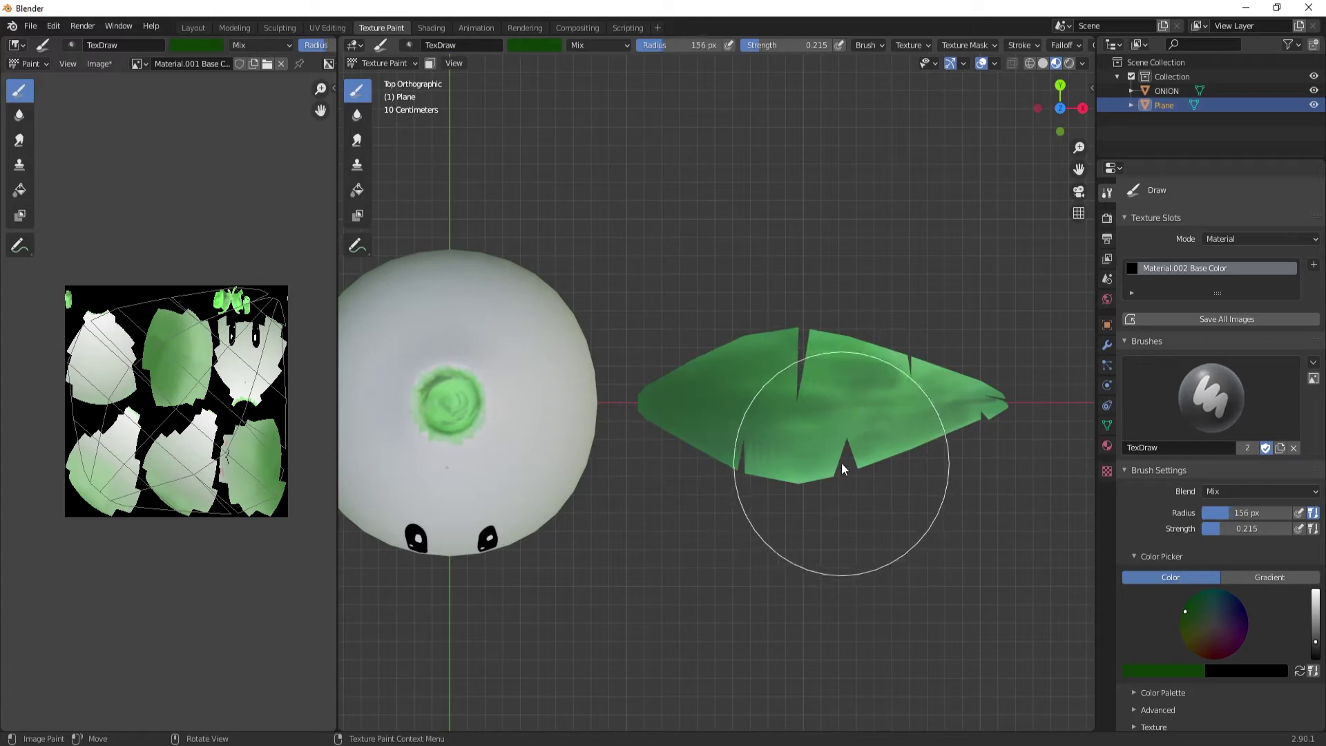
click(790, 441)
mouse_move(730, 320)
mouse_down()
mouse_move(752, 456)
mouse_move(885, 398)
mouse_move(810, 446)
mouse_up()
Switch to a lighter green with a smaller radius and much weaker strength
click(534, 44)
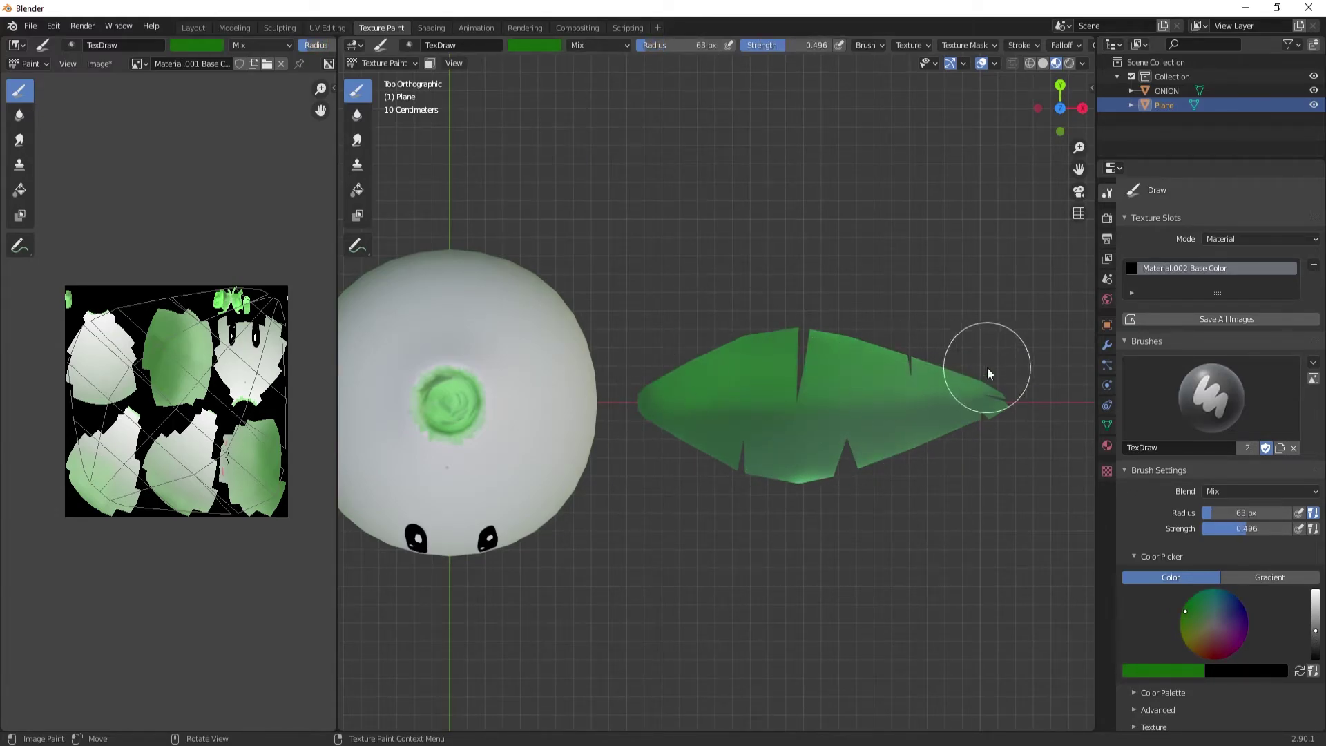
click(535, 45)
drag(539, 230, 587, 230)
key(f)
click(741, 485)
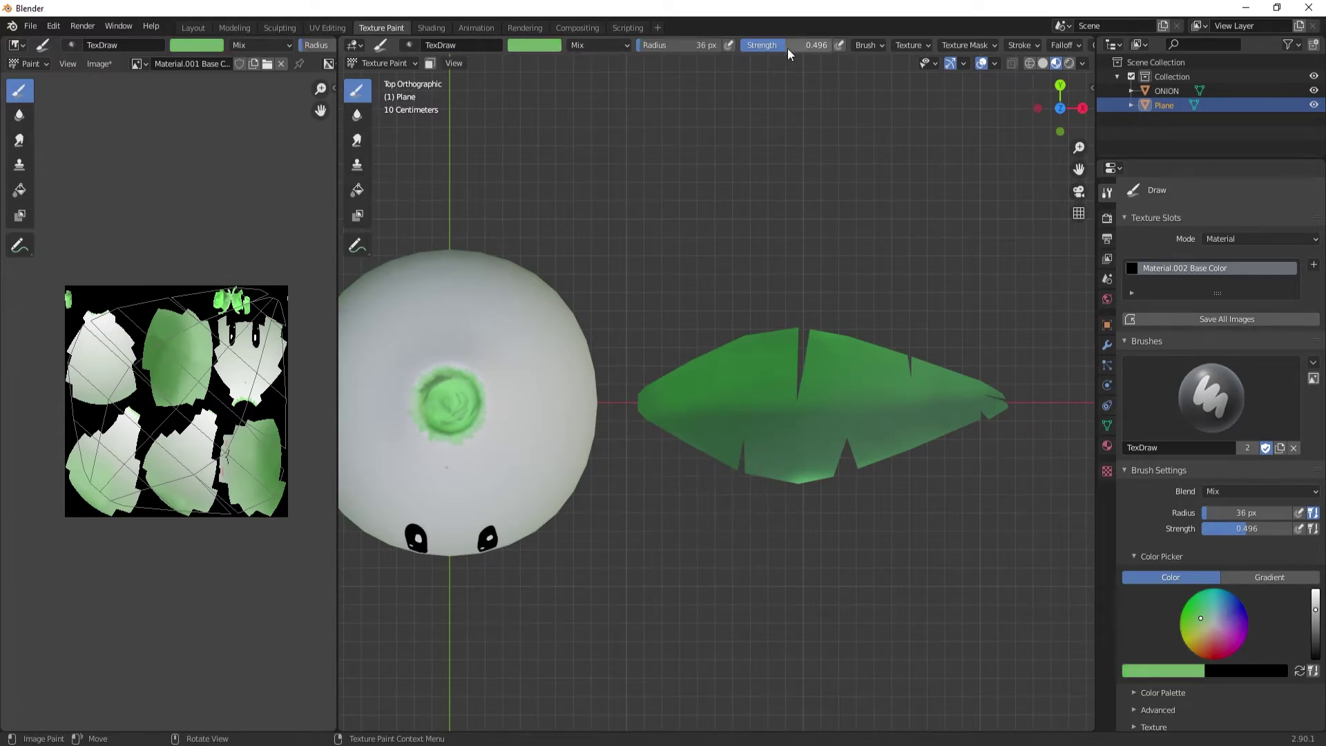
key(shift+f)
click(641, 429)
key(shift+f)
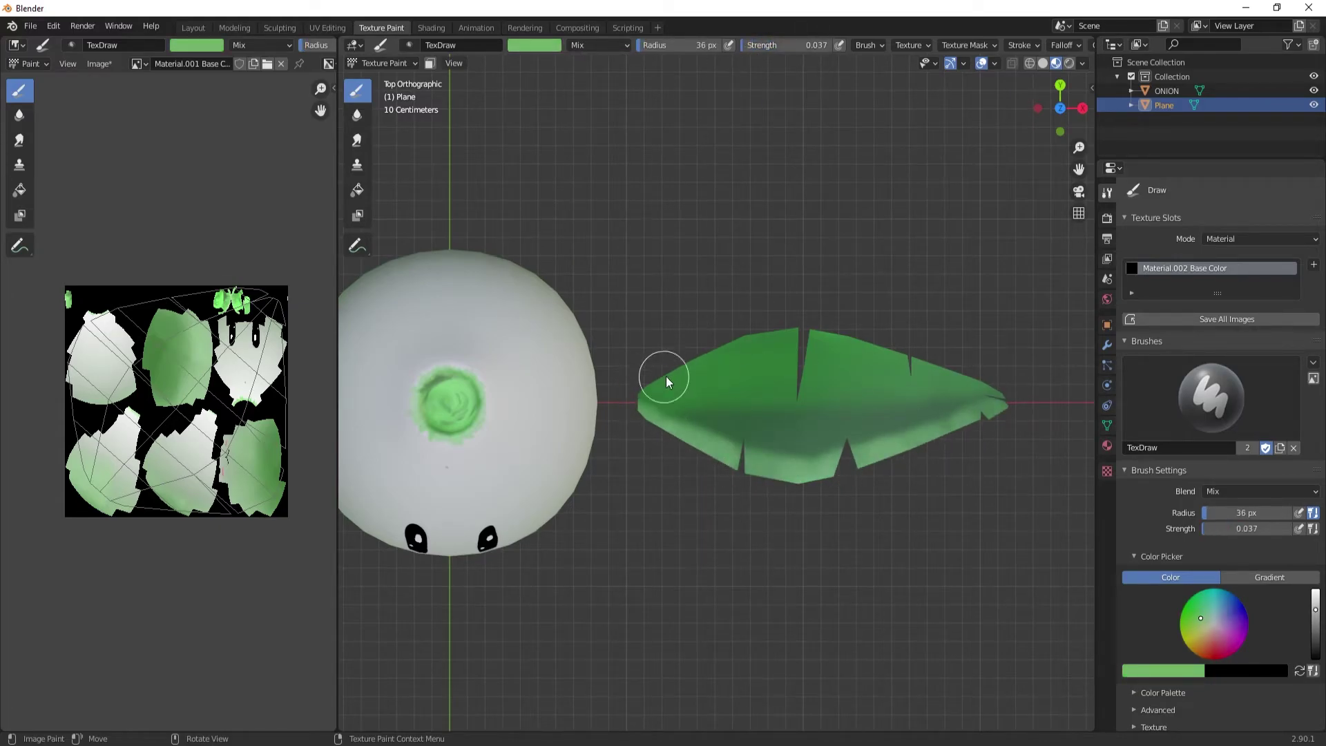
click(666, 375)
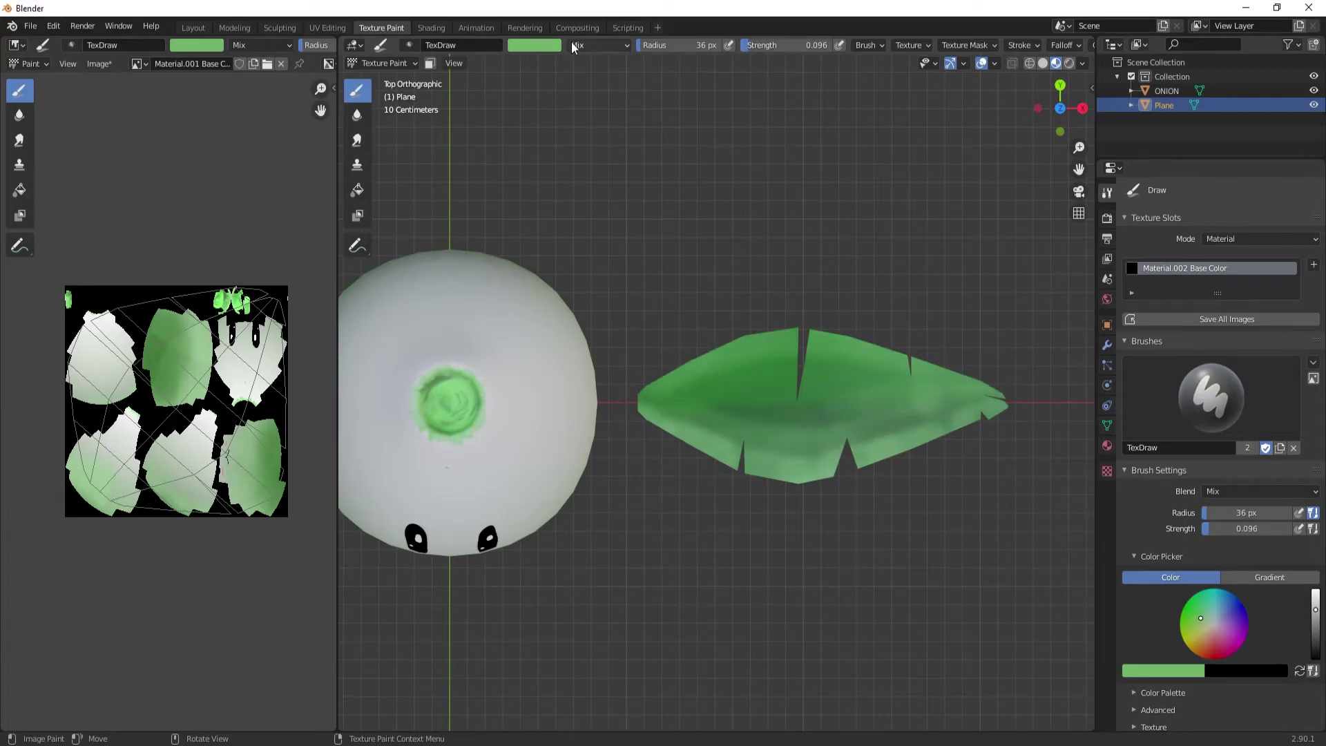
Alternate darker and lighter greens to paint leaf shading and bright highlights
click(534, 45)
drag(567, 235, 532, 234)
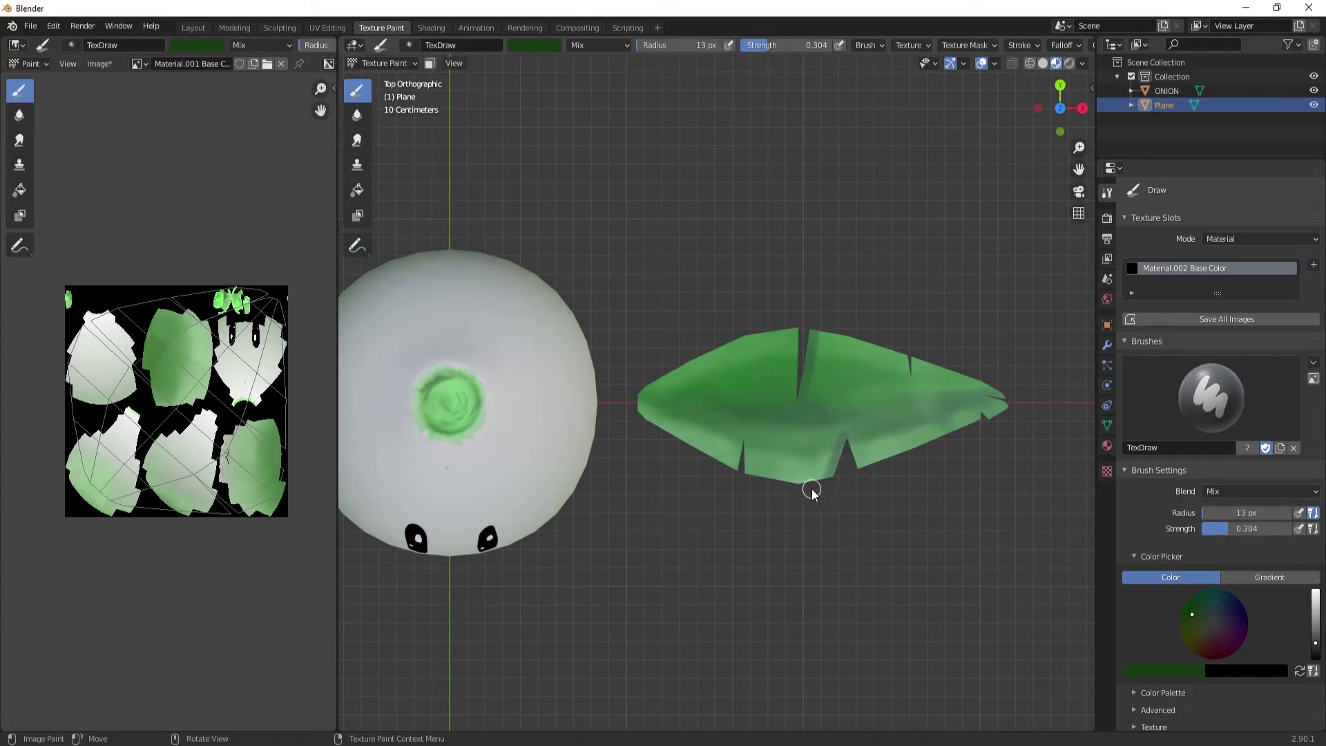
click(534, 45)
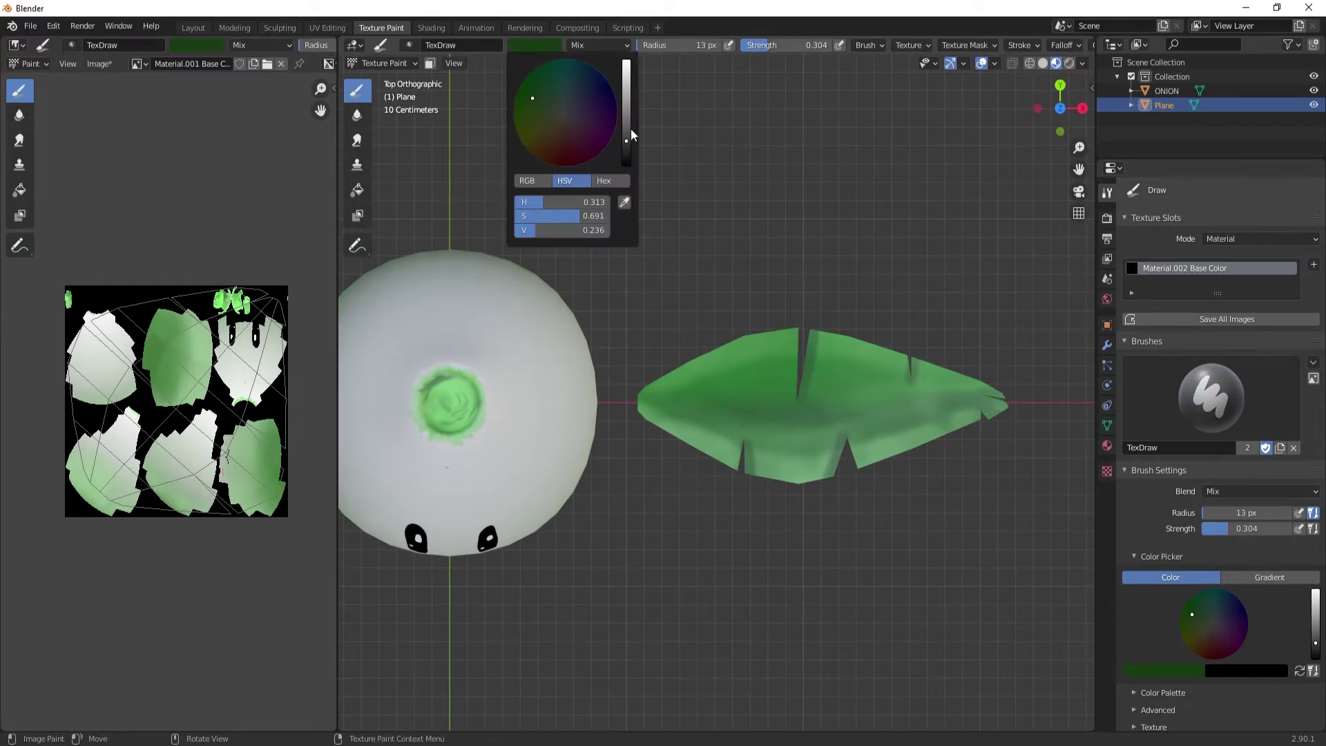
drag(532, 235, 580, 234)
key(bracketleft)
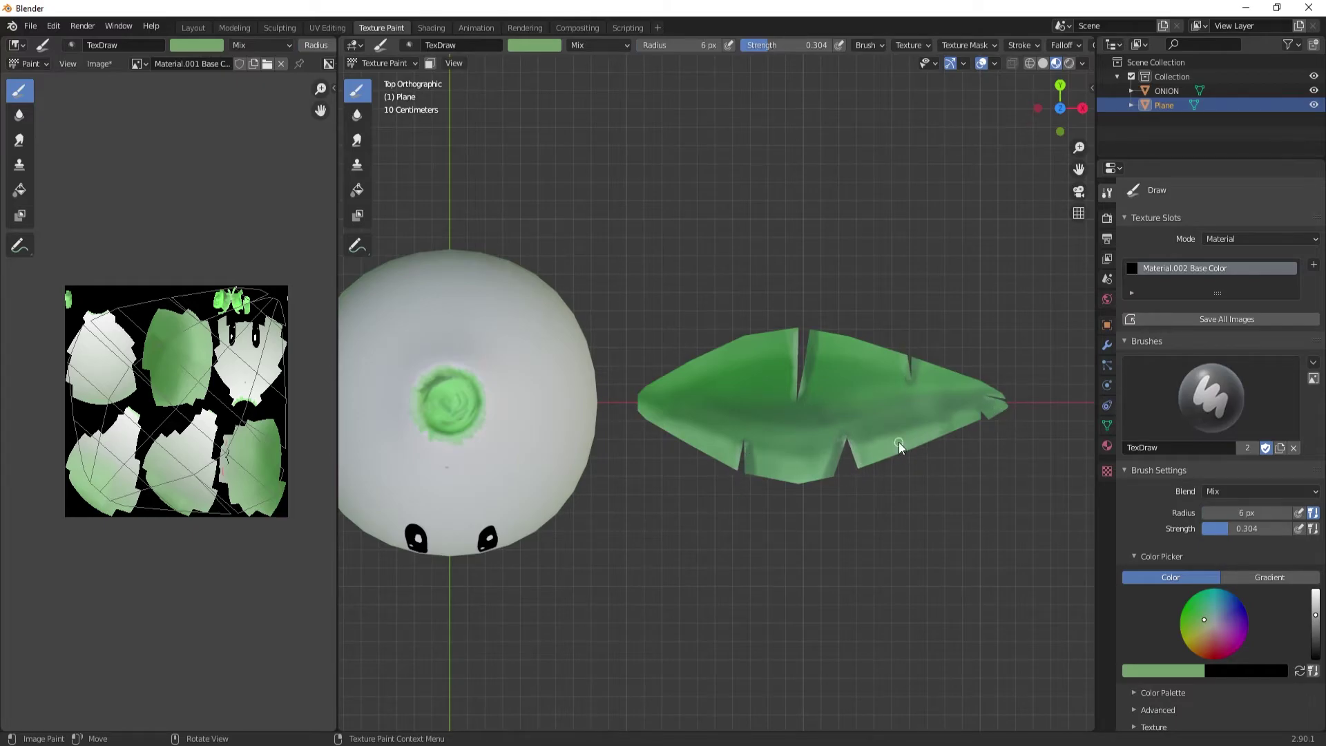
click(534, 45)
drag(552, 234, 622, 234)
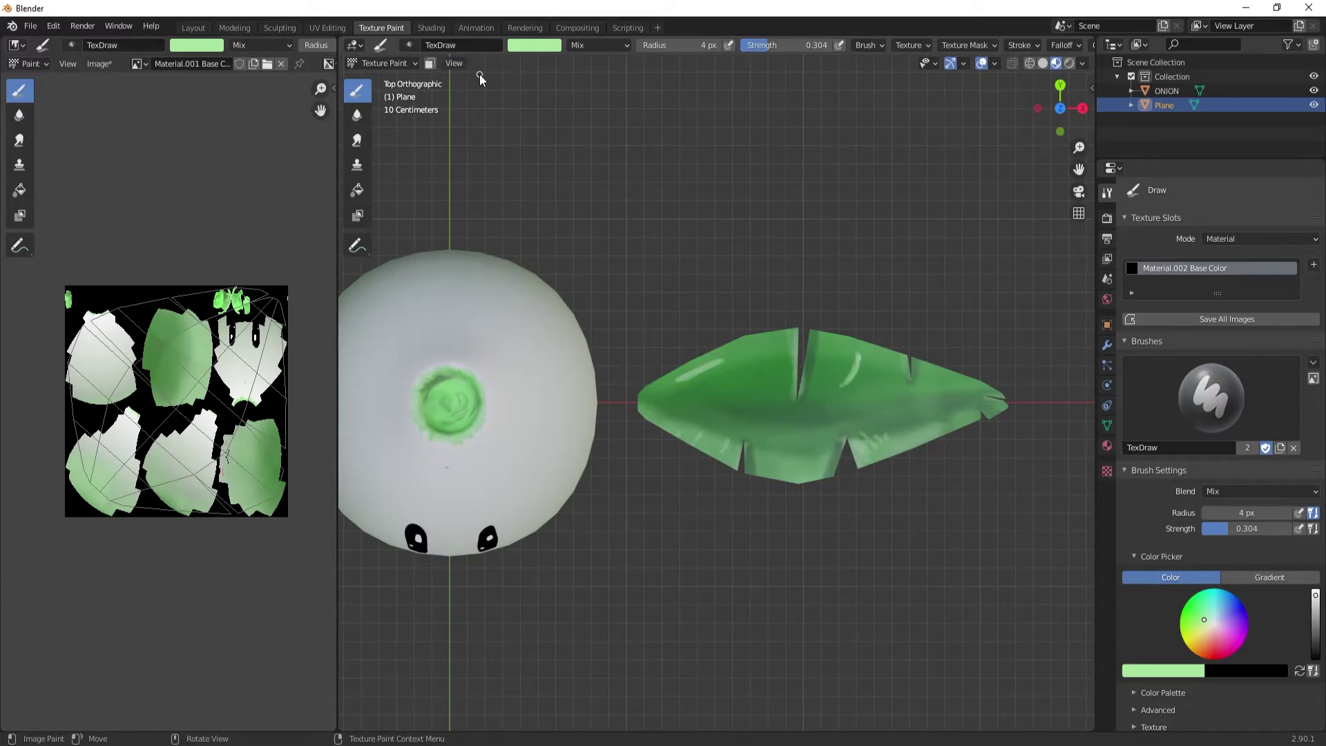
middle_drag(480, 73, 396, 139)
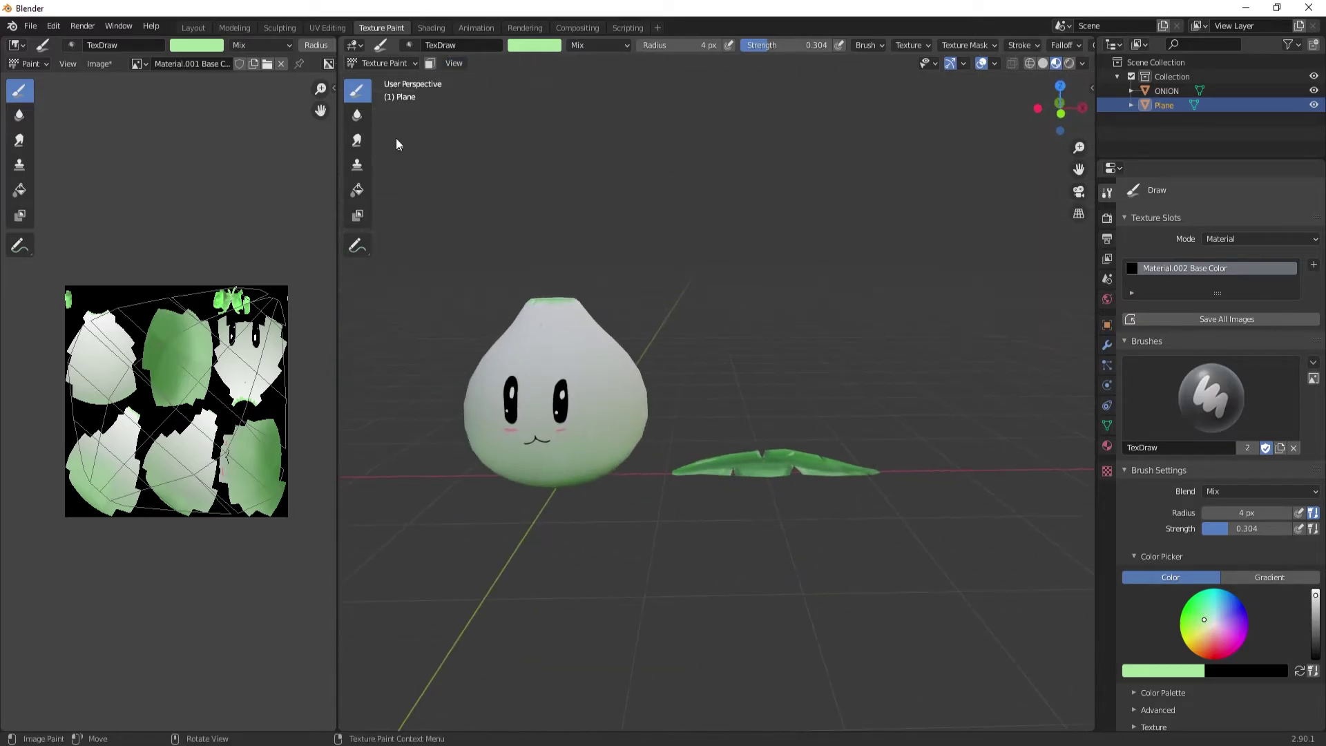
click(193, 27)
Bend the leaf into a soft curve using proportional editing
click(725, 453)
key(Tab)
key(o)
key(g)
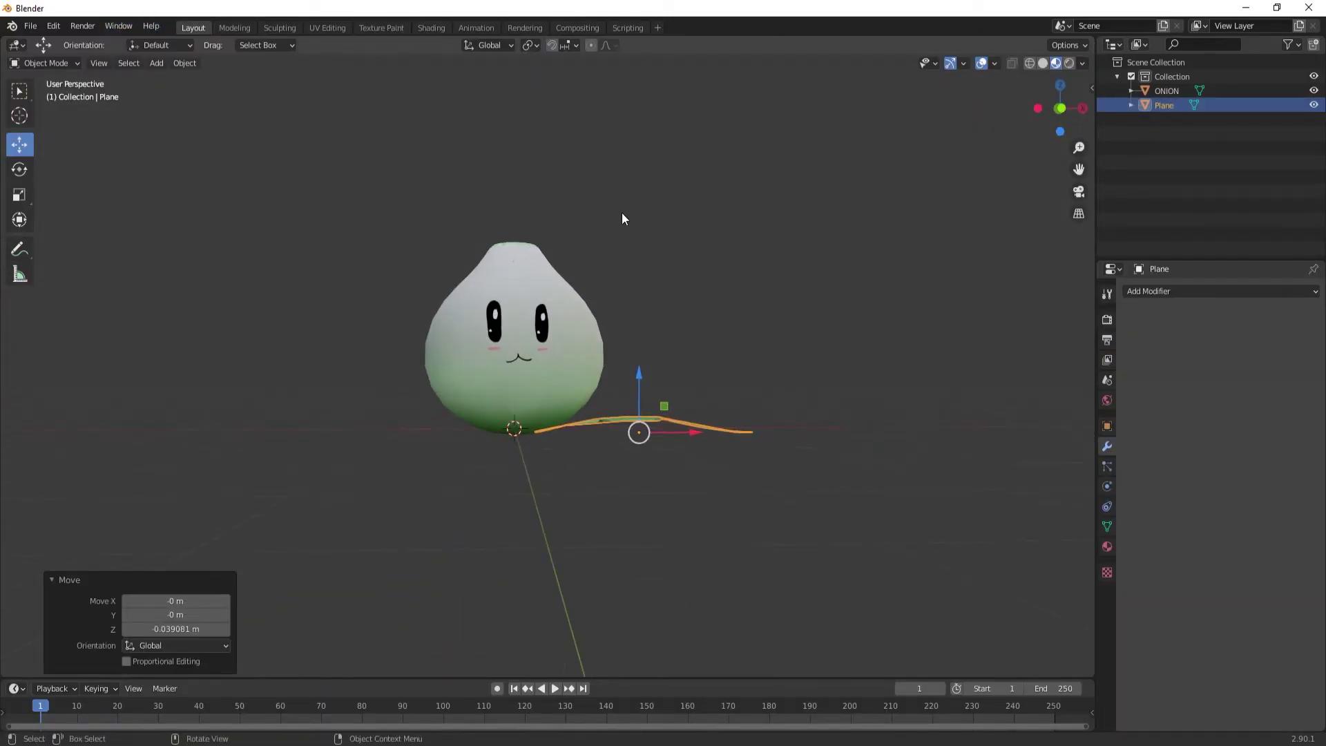
click(681, 477)
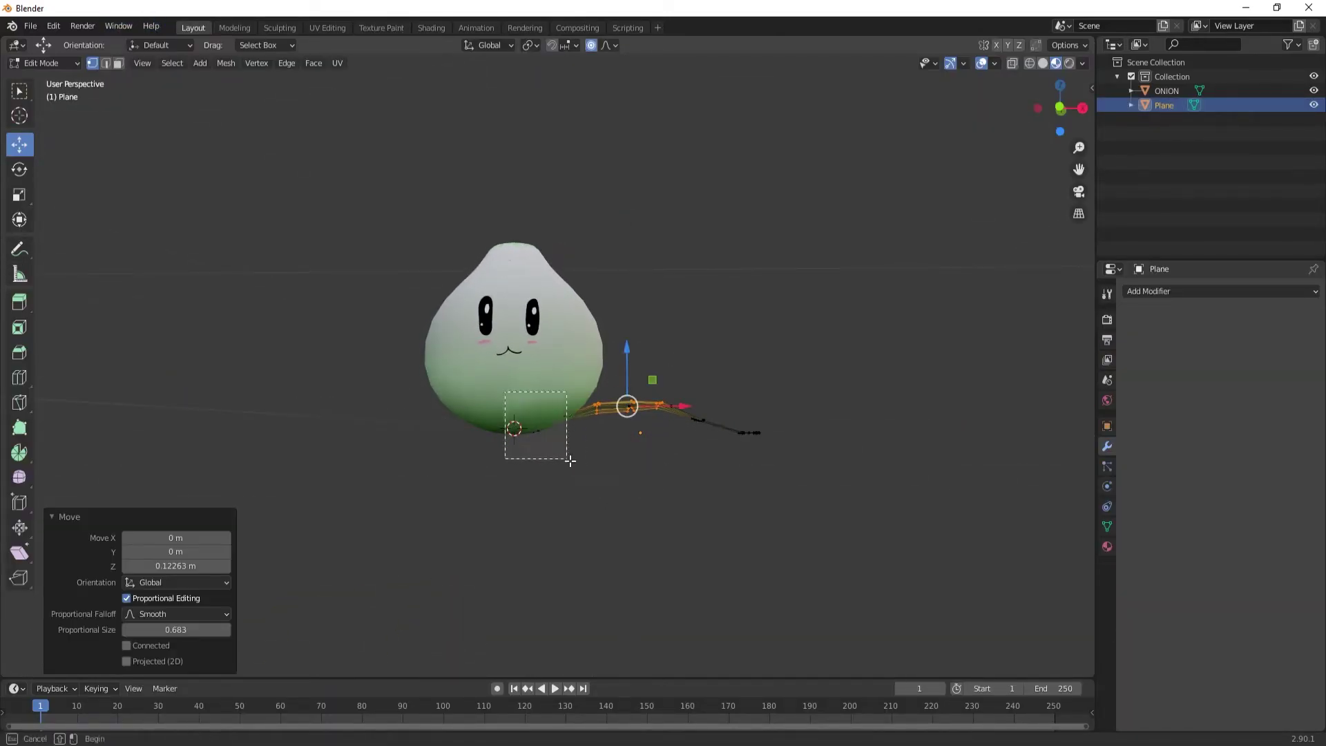
drag(563, 459, 510, 401)
key(g)
click(653, 486)
key(Tab)
Duplicate the leaf and rotate the copy to the onion's left side
key(shift+d)
right_click(496, 358)
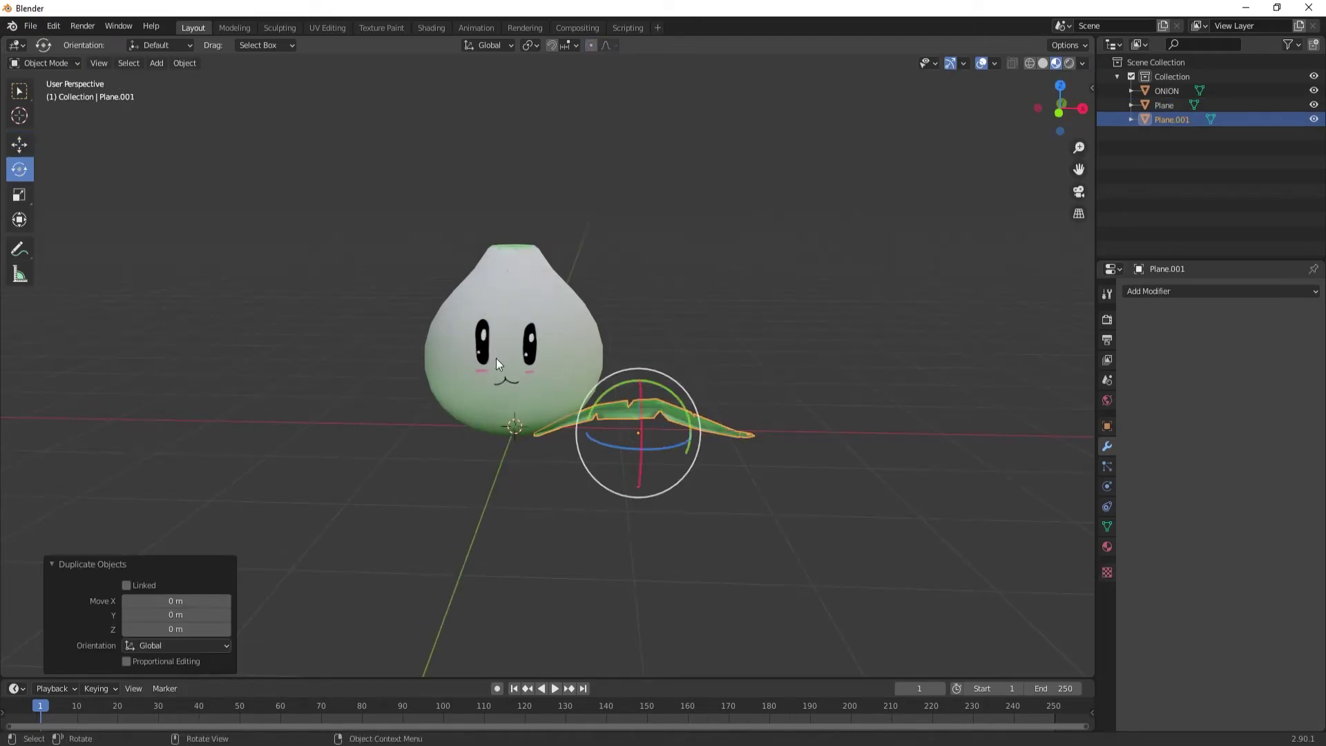
drag(655, 446, 622, 415)
middle_drag(621, 414, 690, 428)
drag(712, 435, 453, 437)
Bend the copied leaf's tip around the X axis and join both leaves
key(Tab)
key(b)
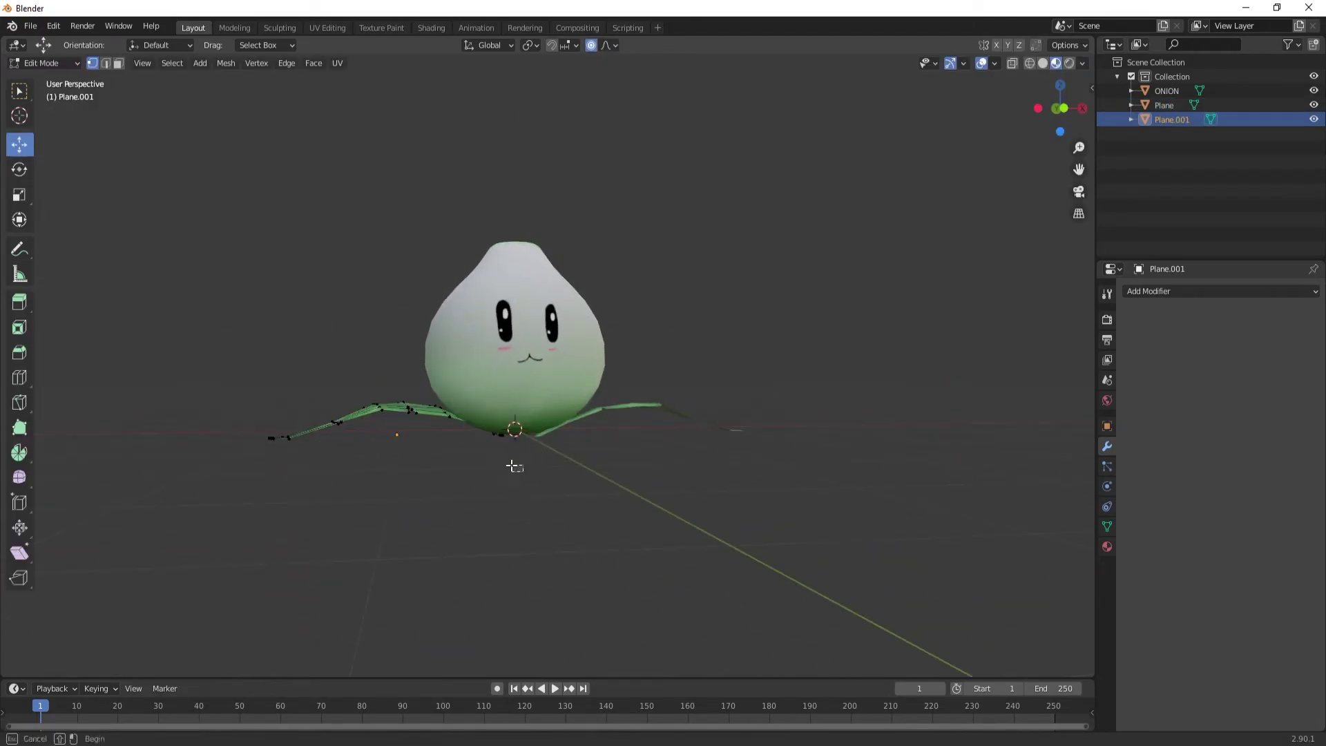
key(Escape)
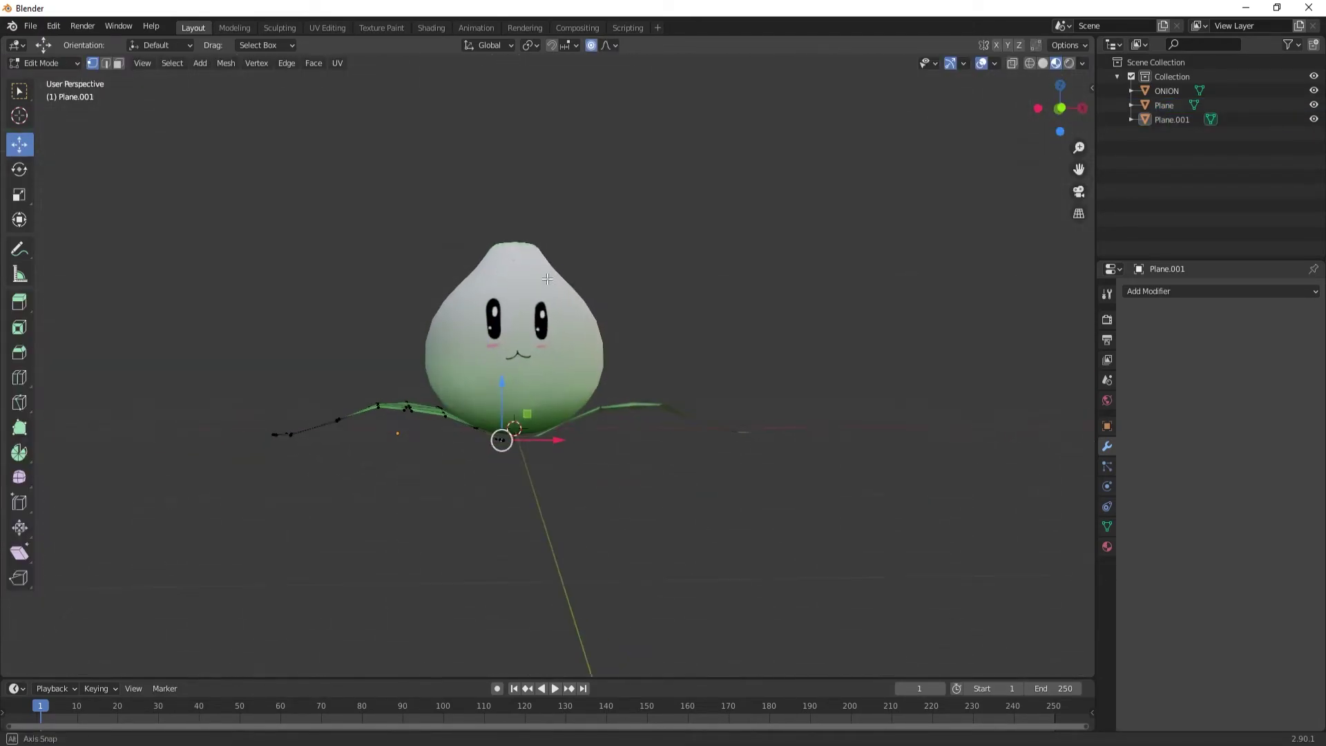
drag(270, 353, 432, 438)
key(r)
key(Escape)
key(r)
key(x)
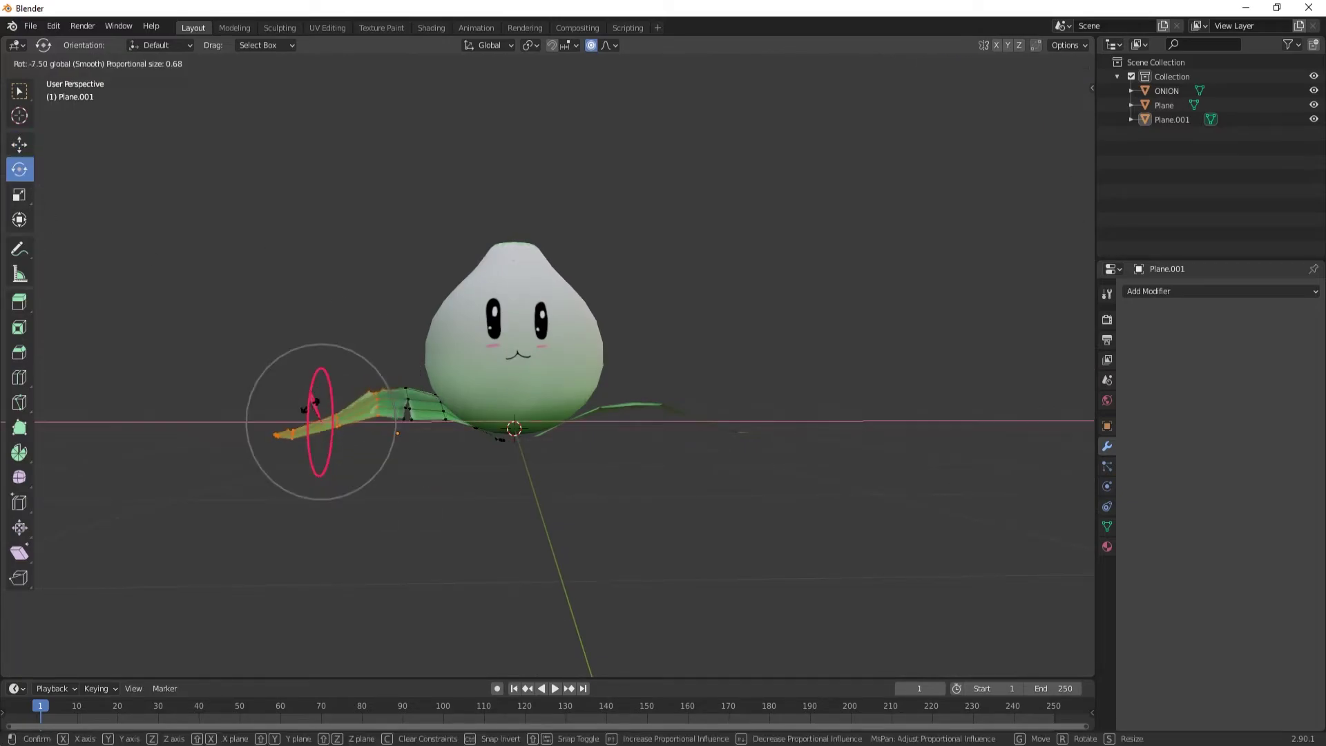
click(281, 371)
key(Tab)
middle_drag(281, 370, 424, 461)
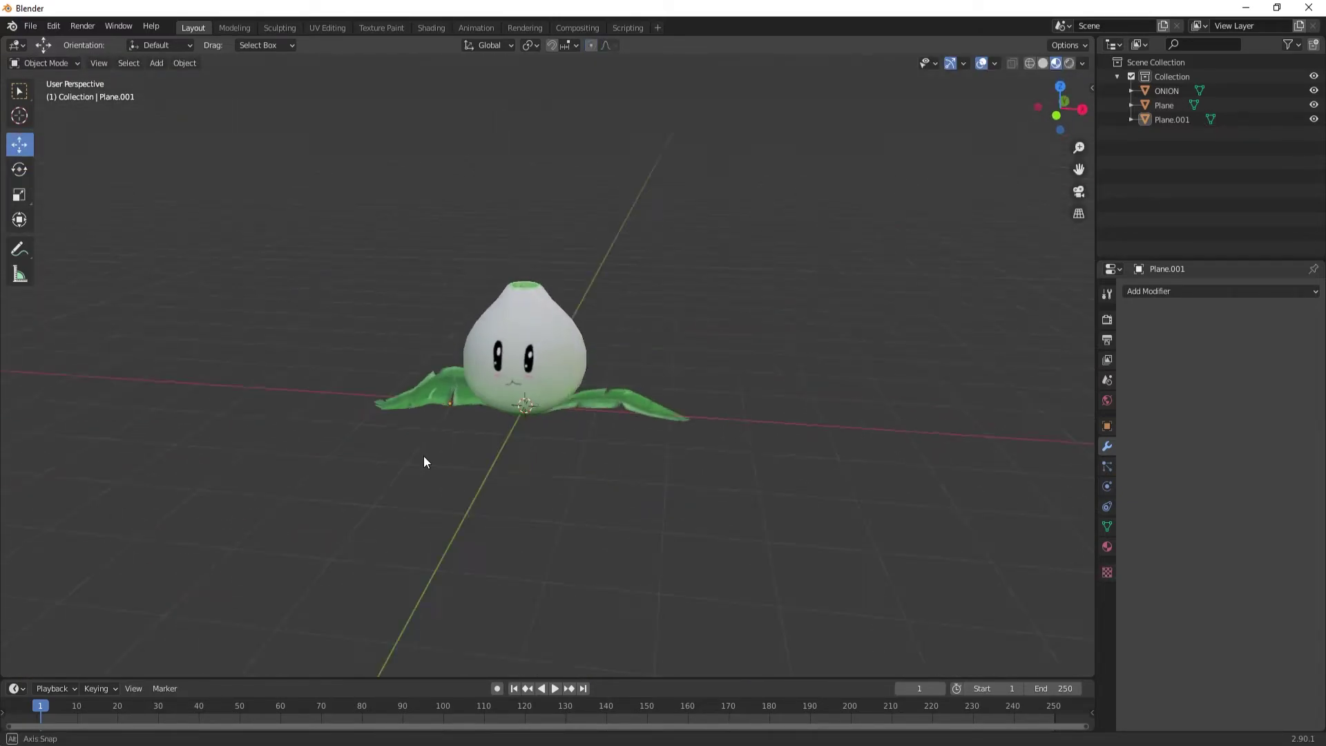
key(ctrl+j)
Duplicate the leaf pair crosswise, join all four leaves, and start renaming the object
click(184, 63)
click(183, 207)
key(Escape)
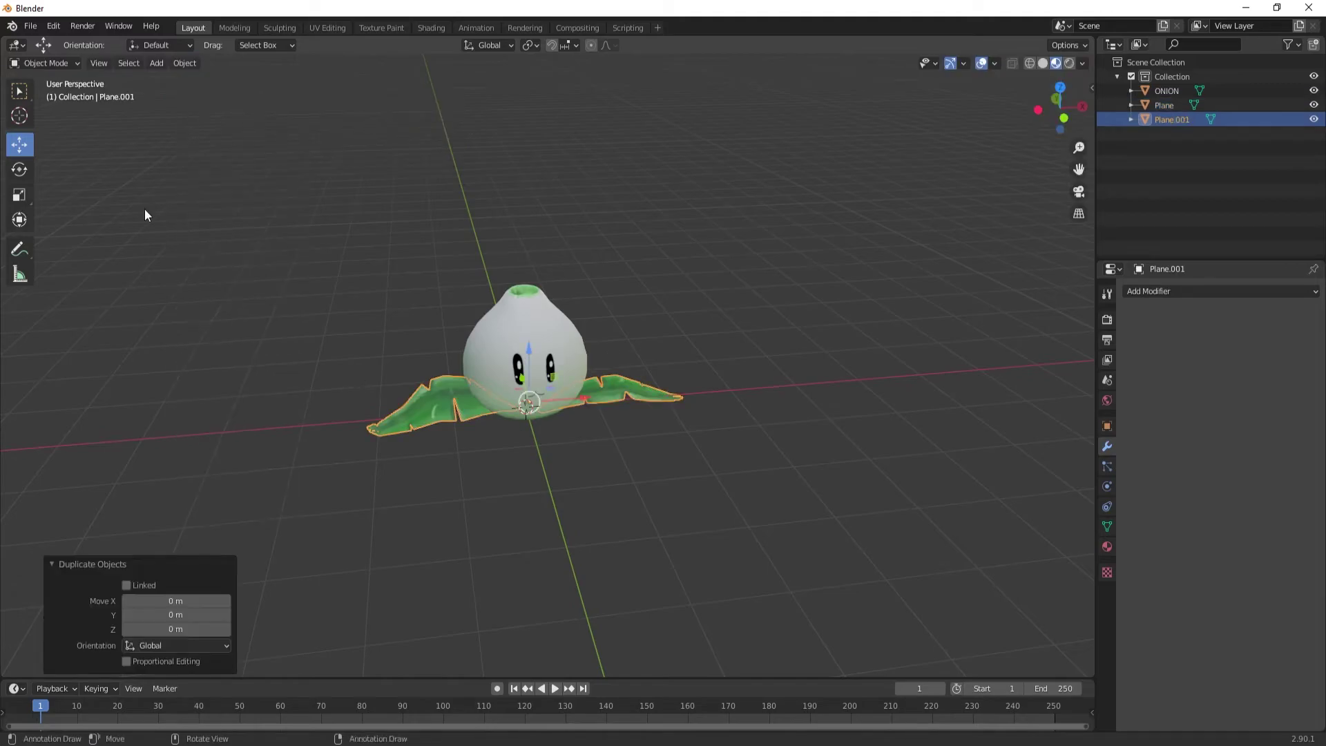
click(19, 169)
mouse_move(584, 397)
mouse_down()
mouse_move(525, 407)
mouse_move(599, 463)
mouse_up()
shift+click(629, 398)
key(ctrl+j)
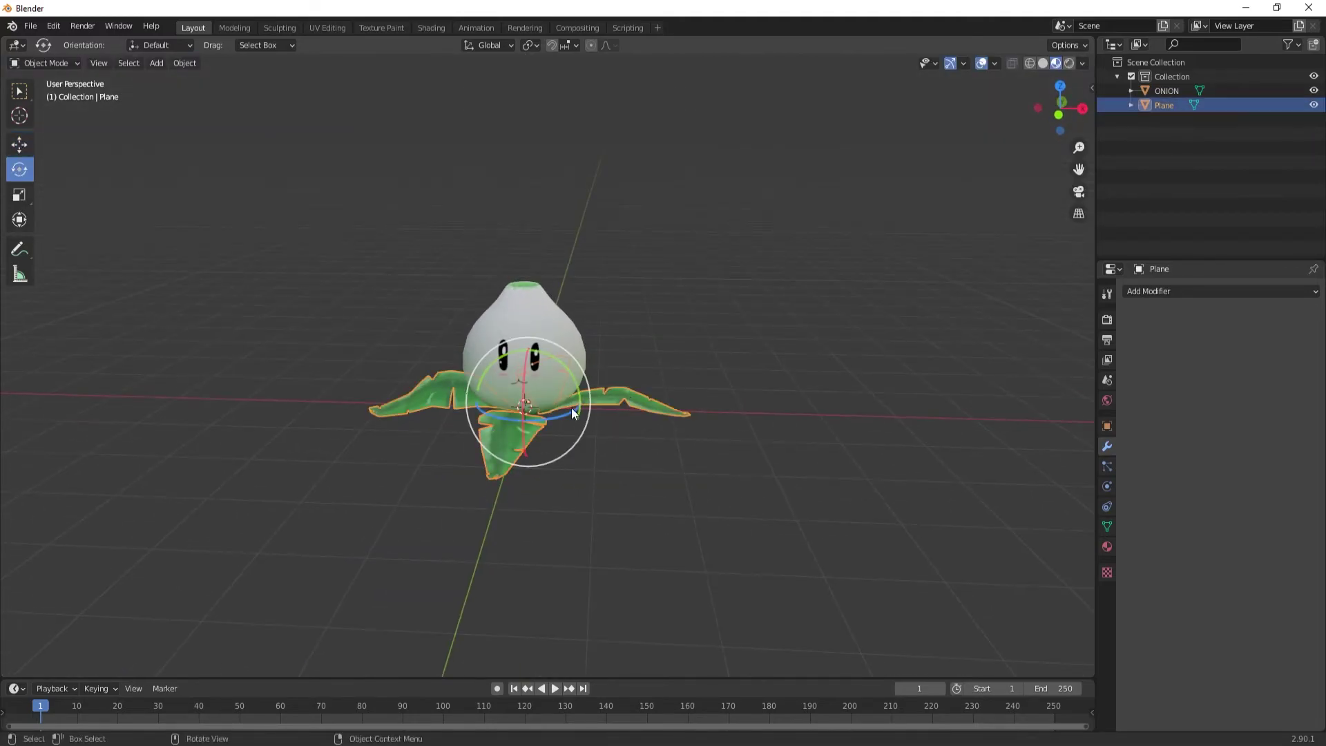
middle_drag(571, 408, 666, 388)
click(566, 415)
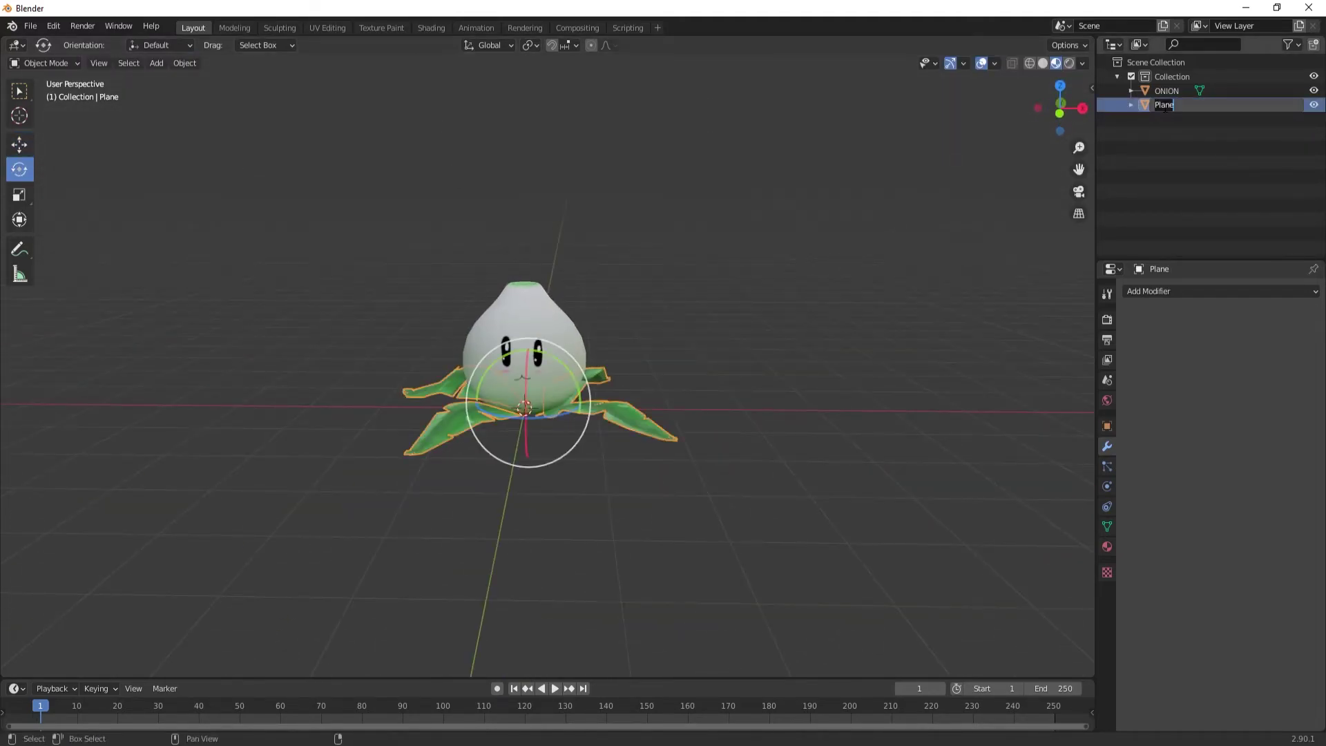
double_click(1164, 105)
Name the leaves LEAFS, add a large scaled plane, and name it GROUND
text(LEAFS)
key(shift+a)
key(s)
click(1280, 210)
double_click(1163, 120)
text(GROUND)
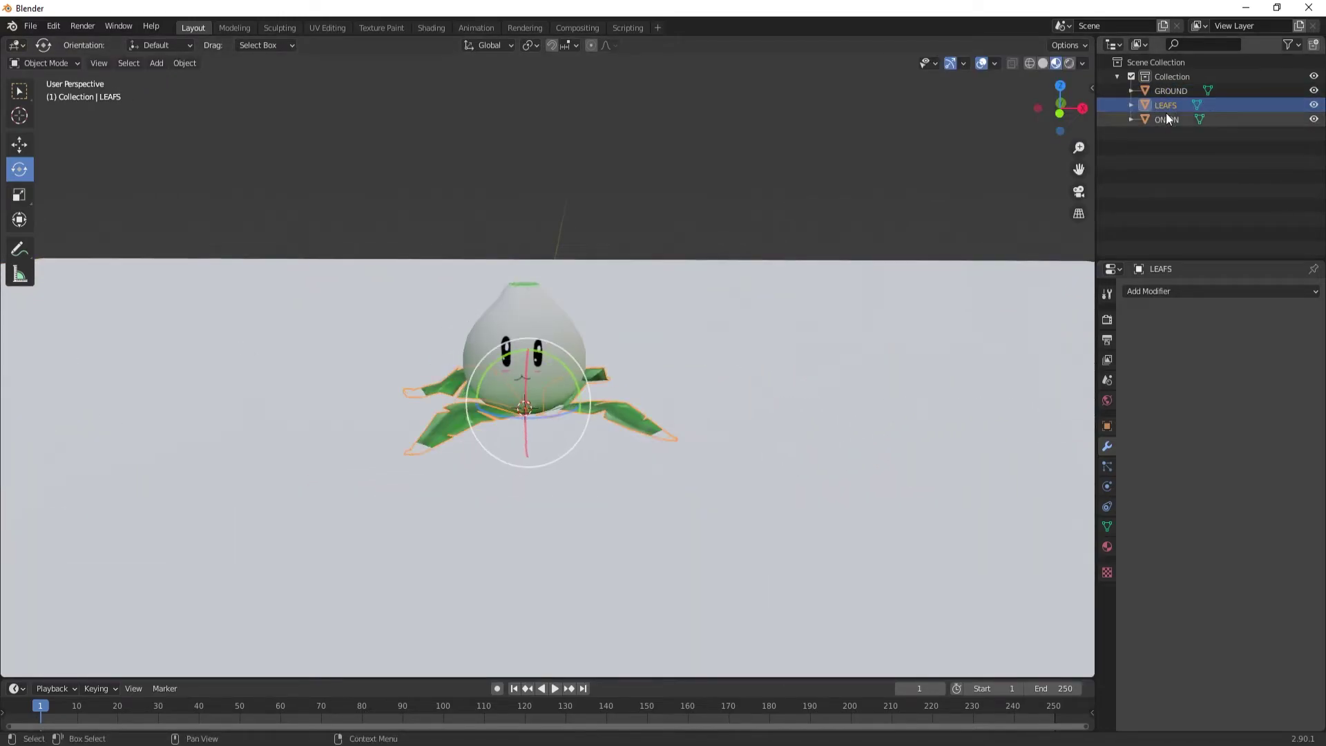
Switch to rendered shading and turn on ambient occlusion in render settings
click(1107, 547)
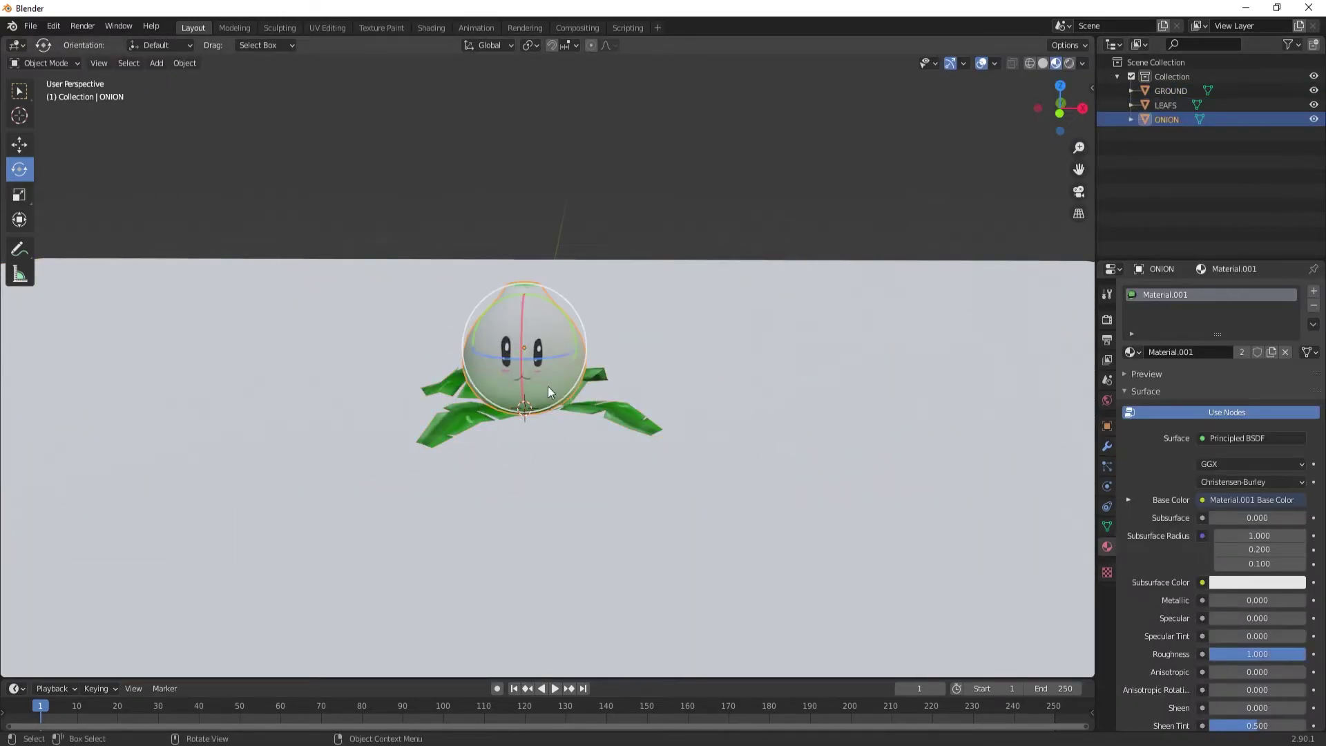
click(525, 346)
click(1069, 63)
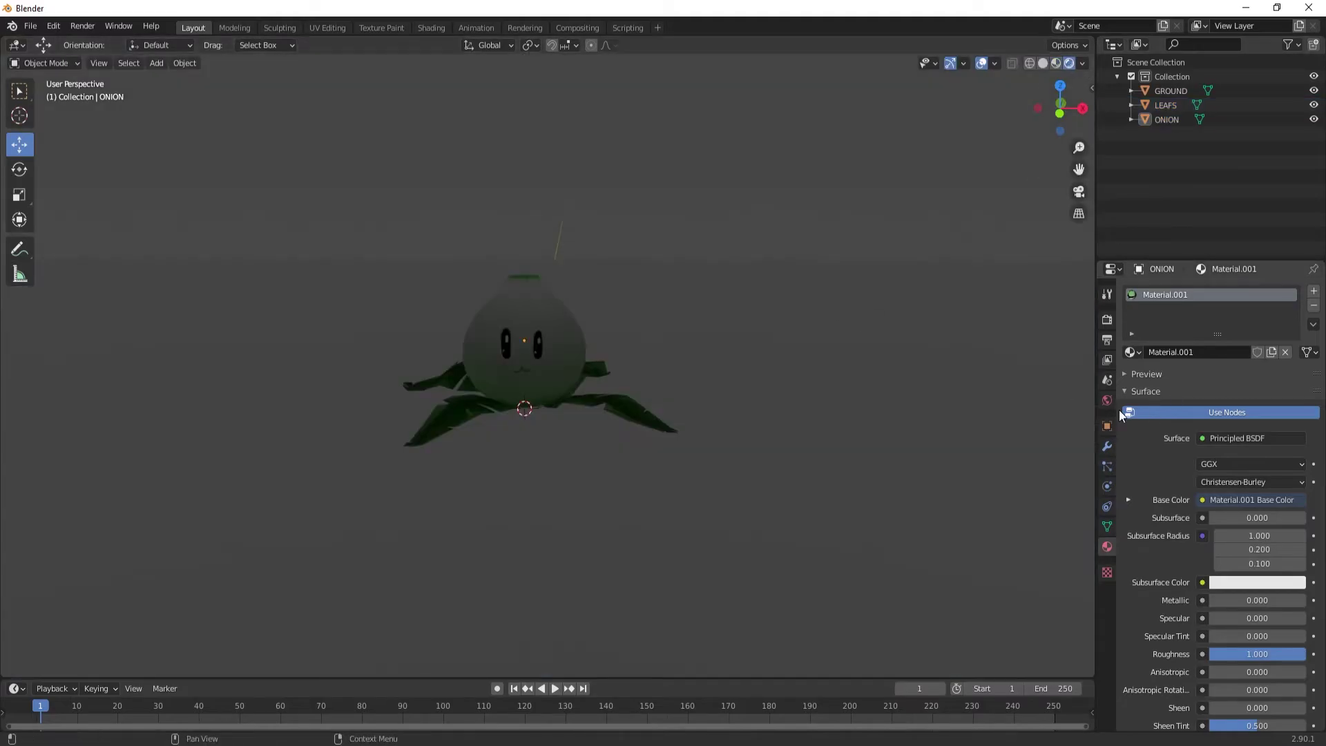
click(1107, 319)
click(1134, 389)
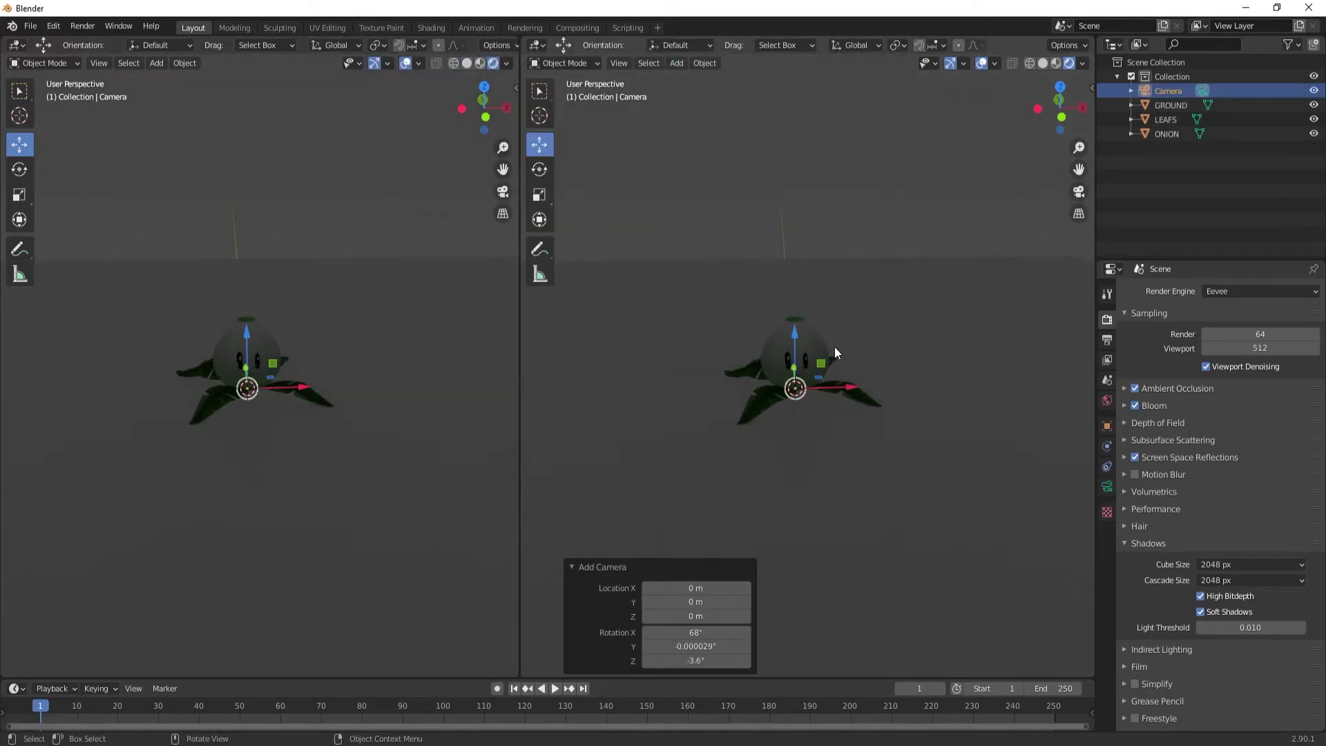
Frame the onion through the camera and preview the shading without the scene world lighting
scroll(180, 268, up, 3)
key(KP_0)
key(n)
key(n)
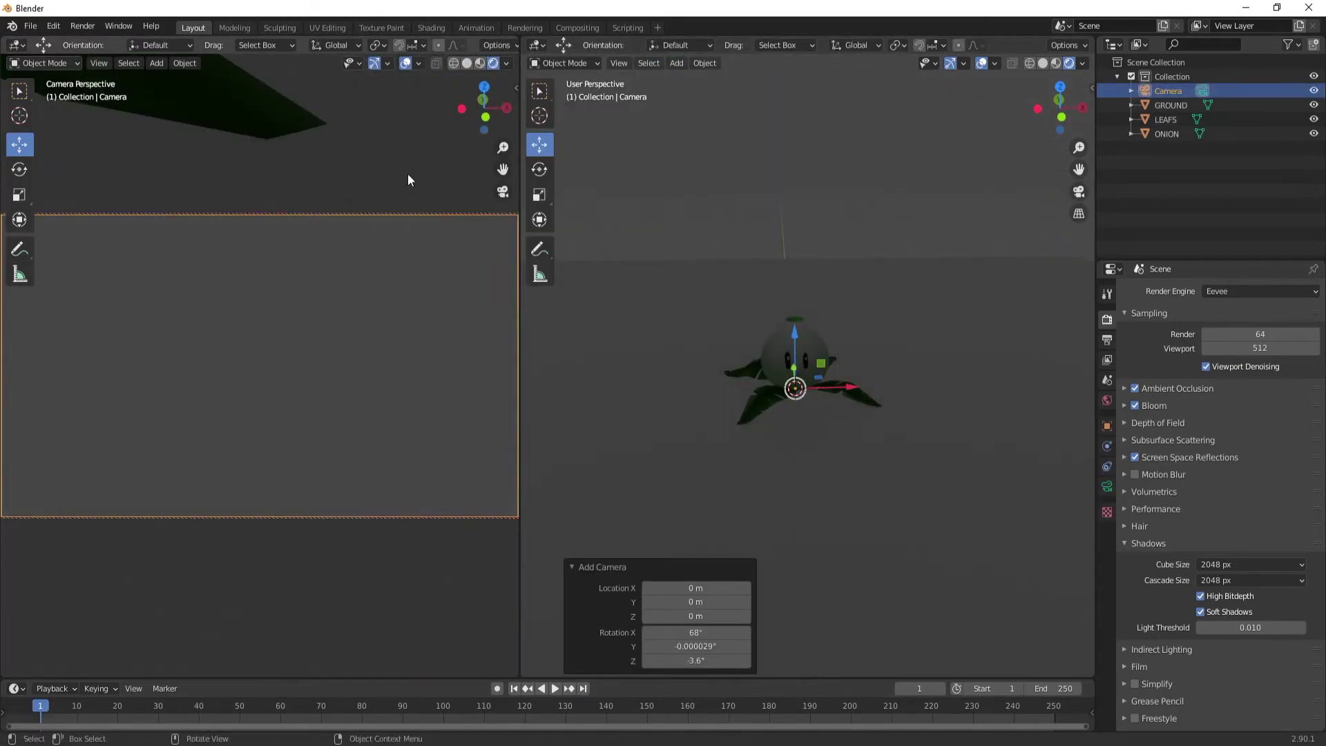
scroll(279, 328, down, 5)
middle_drag(280, 328, 288, 371)
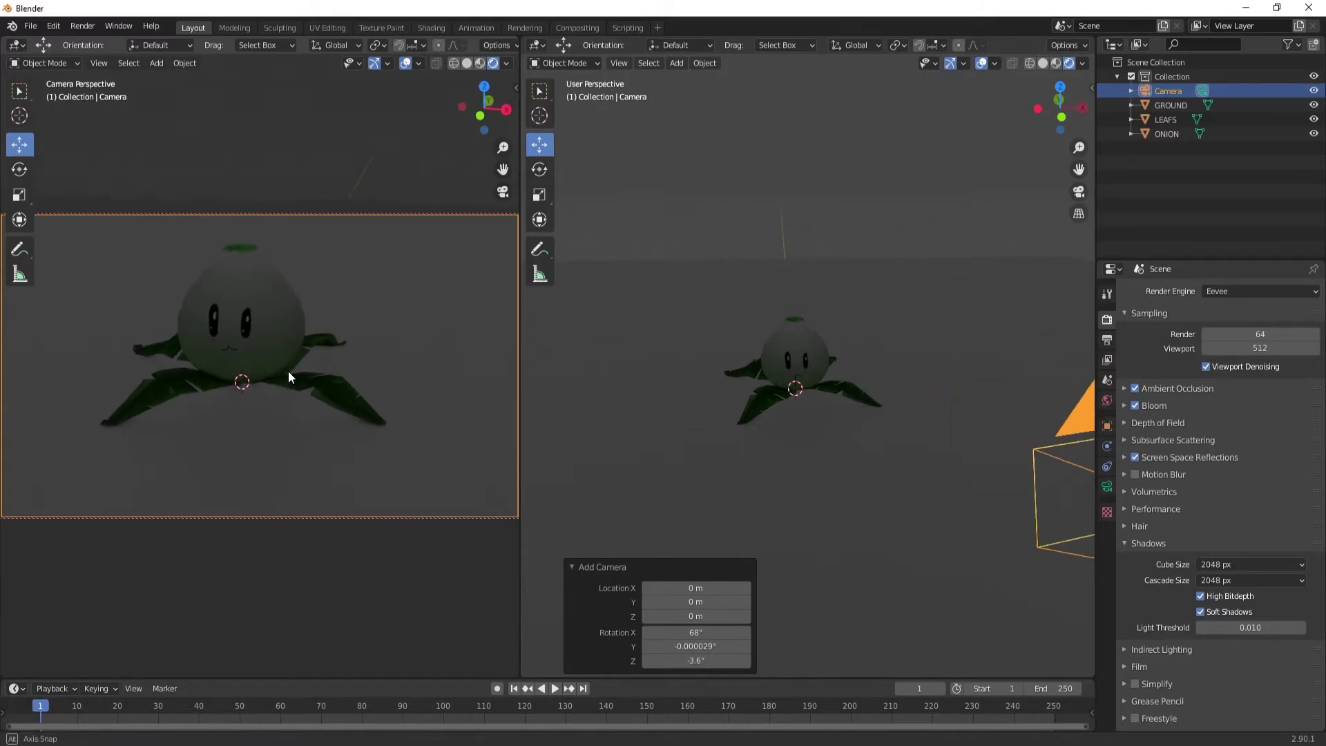
middle_drag(836, 304, 833, 349)
click(829, 352)
click(1107, 547)
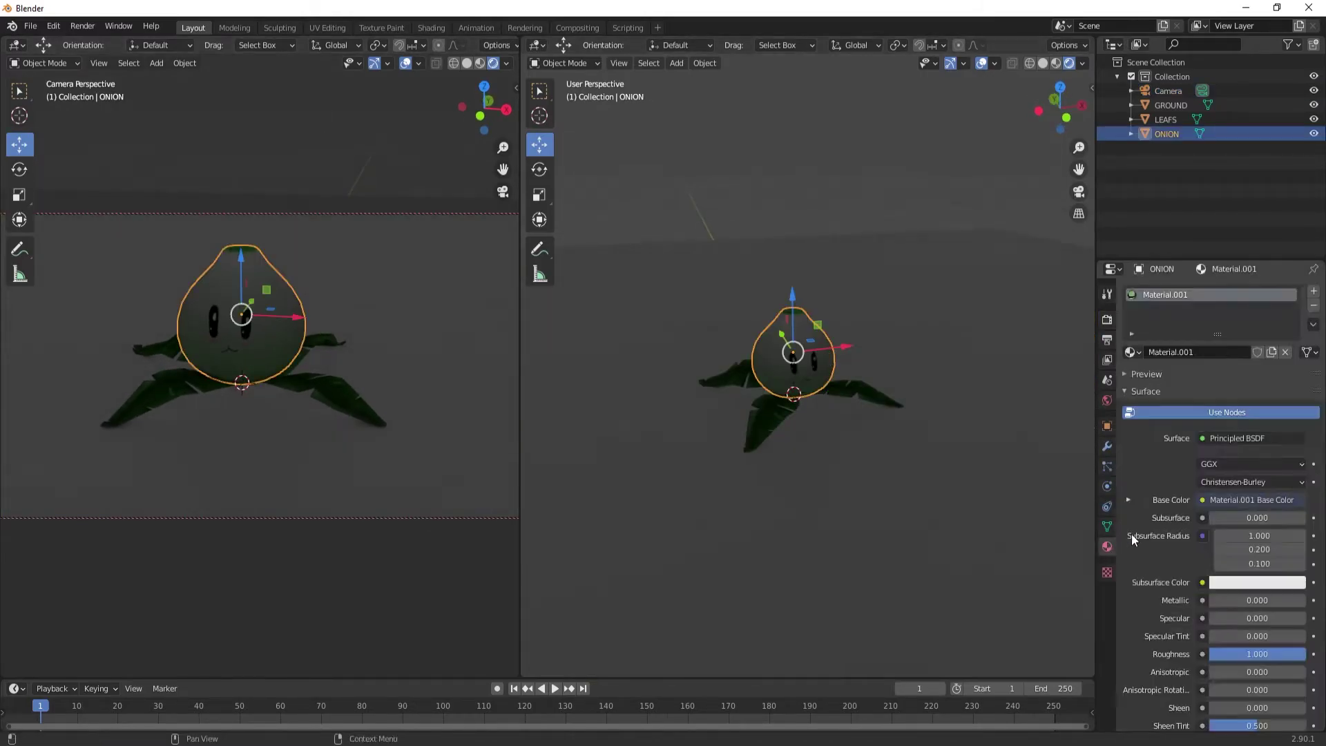
scroll(1140, 536, down, 5)
click(506, 63)
click(428, 150)
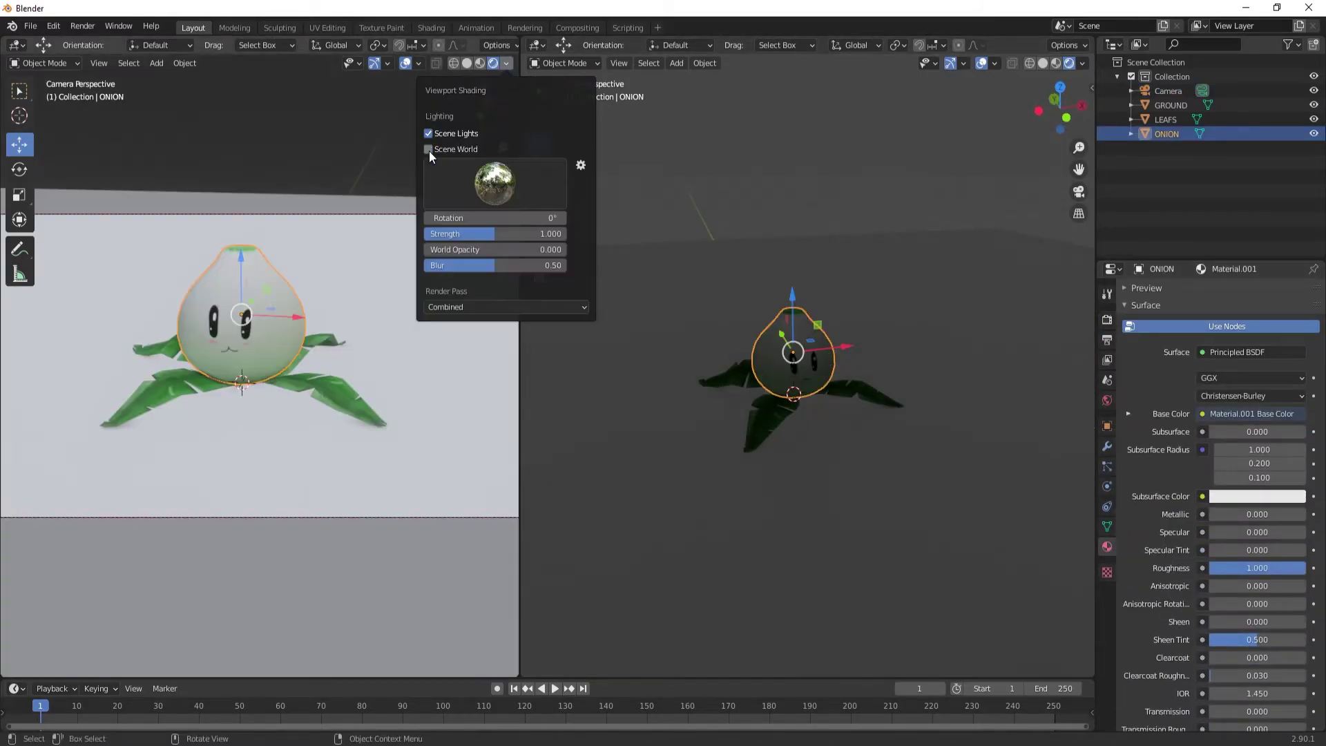
Add an area light above the onion and tilt it toward the onion
key(shift+a)
click(702, 256)
key(g)
key(z)
key(Return)
key(g)
key(z)
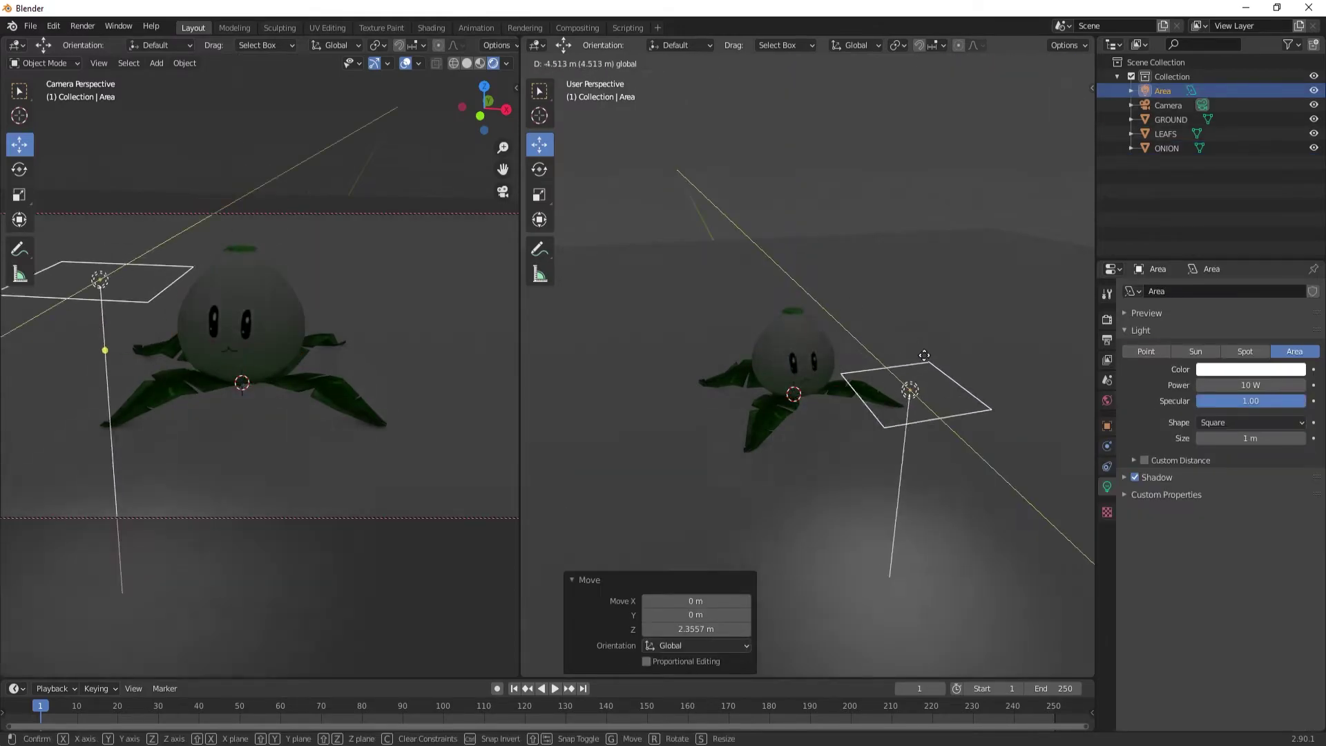
key(Escape)
click(540, 169)
drag(869, 342, 881, 399)
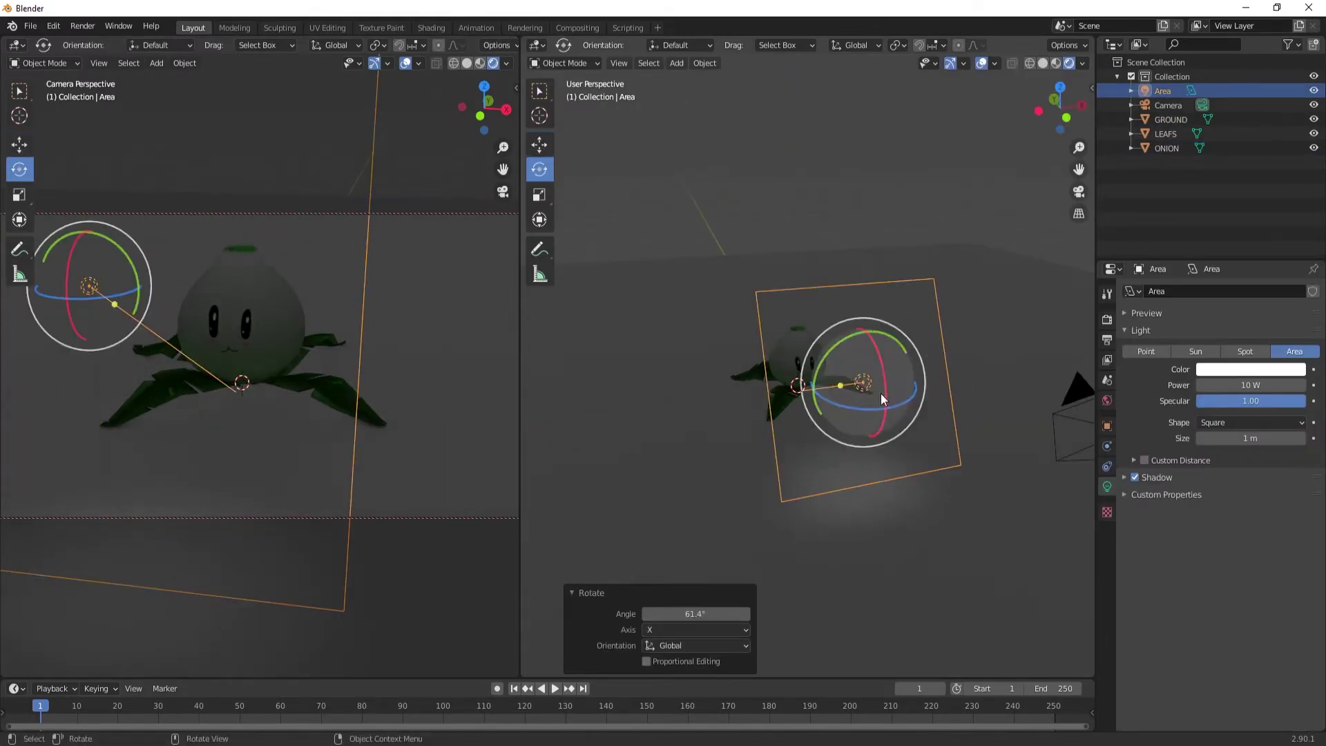
Slide the area light along X and turn it 20.7° around Z to face the onion
key(g)
key(x)
key(Return)
middle_drag(872, 355, 864, 430)
key(r)
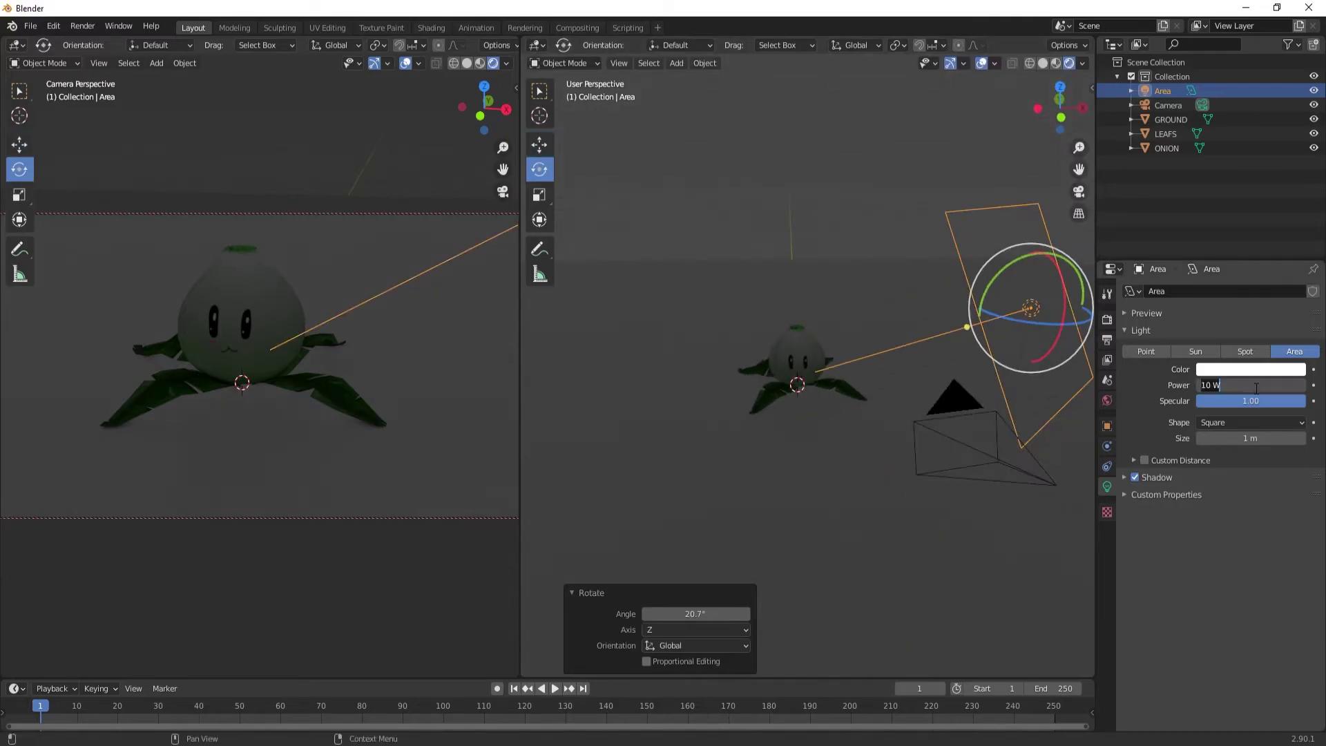
key(Return)
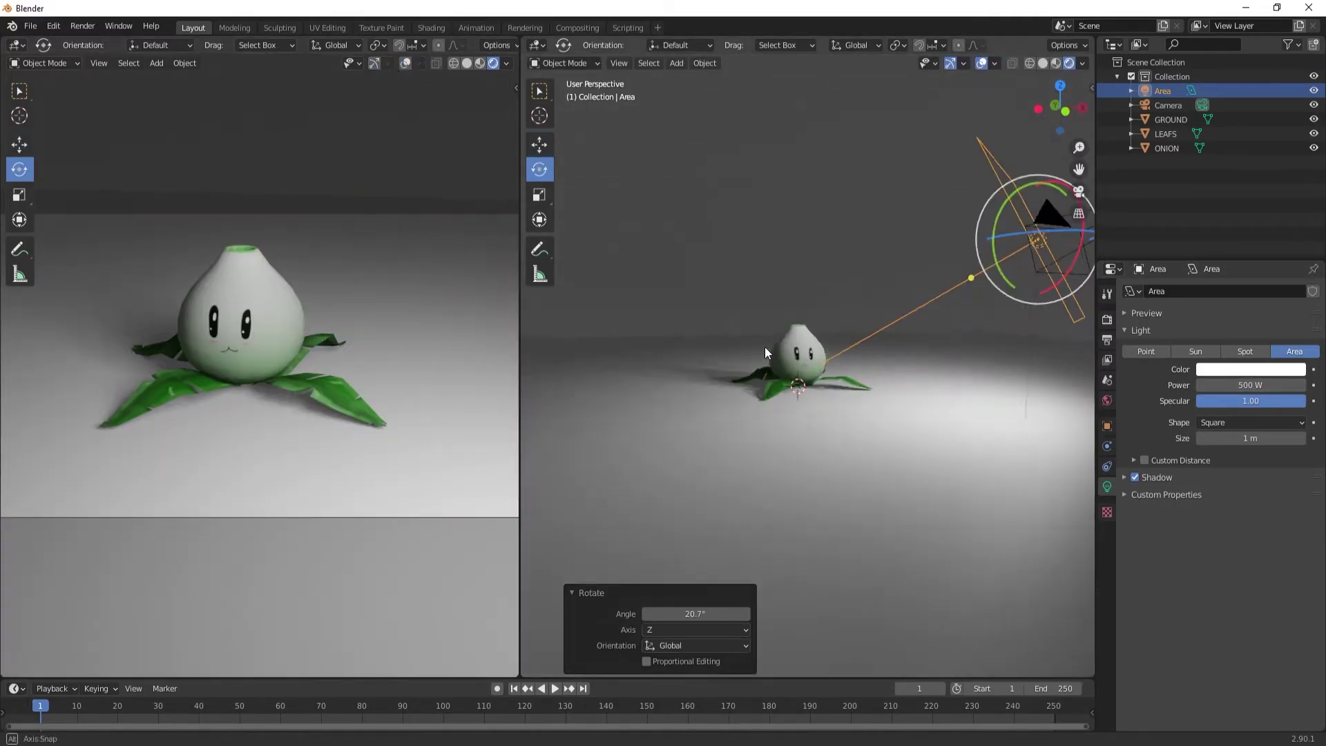
key(n)
key(n)
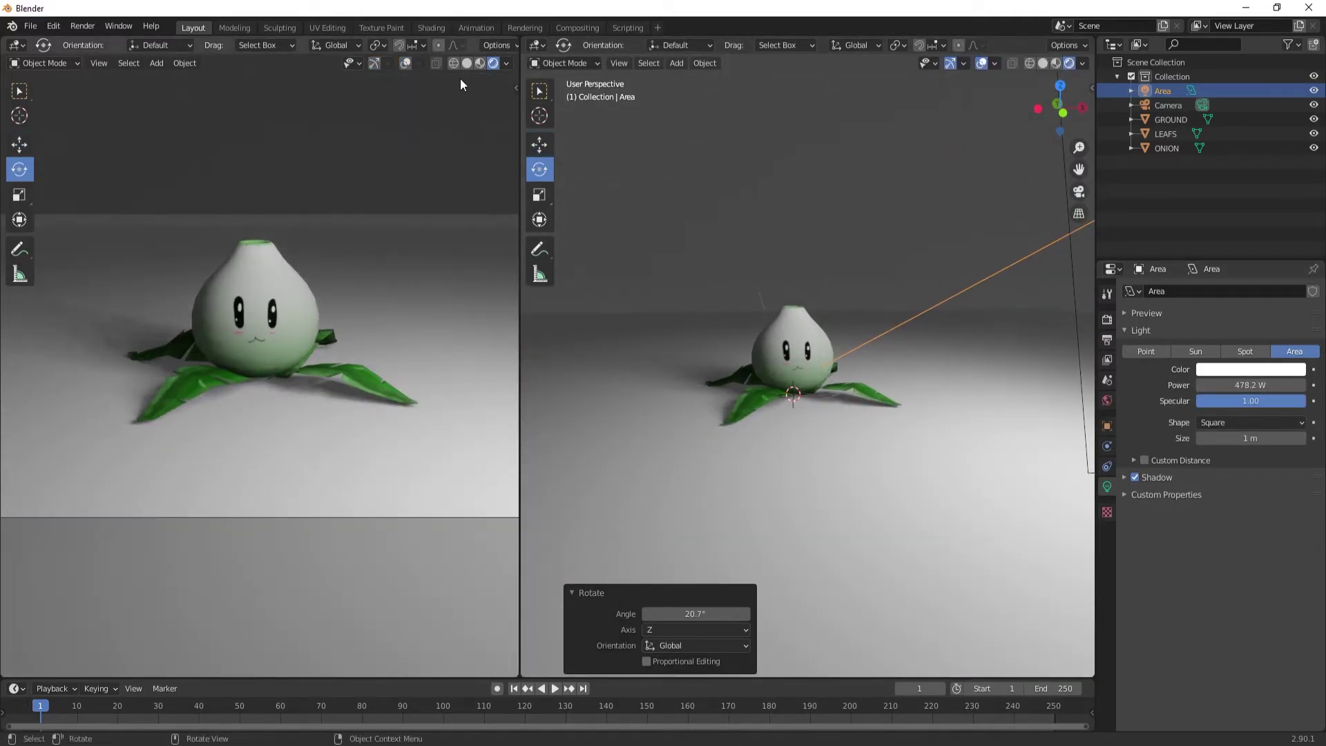
drag(504, 108, 477, 159)
scroll(823, 403, up, 3)
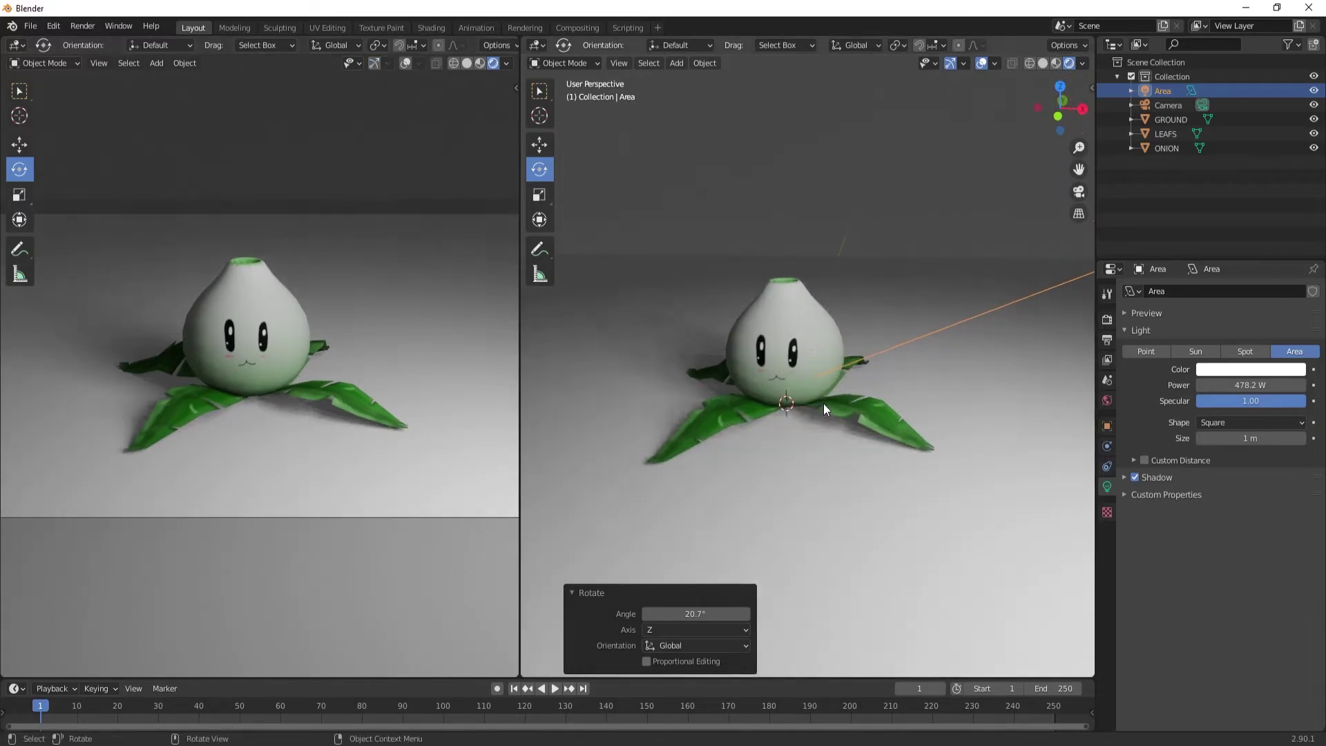
click(821, 397)
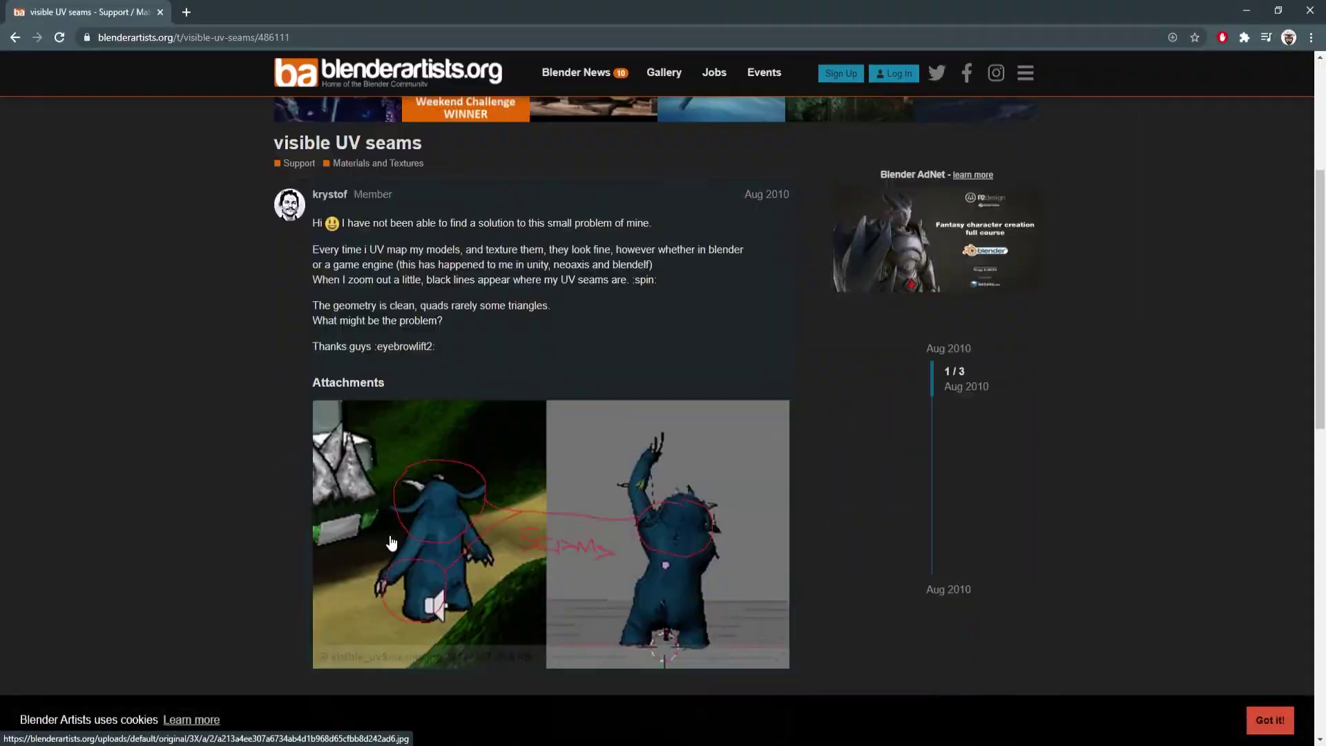
Scroll through the UV-seam forum pages and open the texture seam removal article
scroll(511, 508, down, 4)
scroll(460, 550, down, 2)
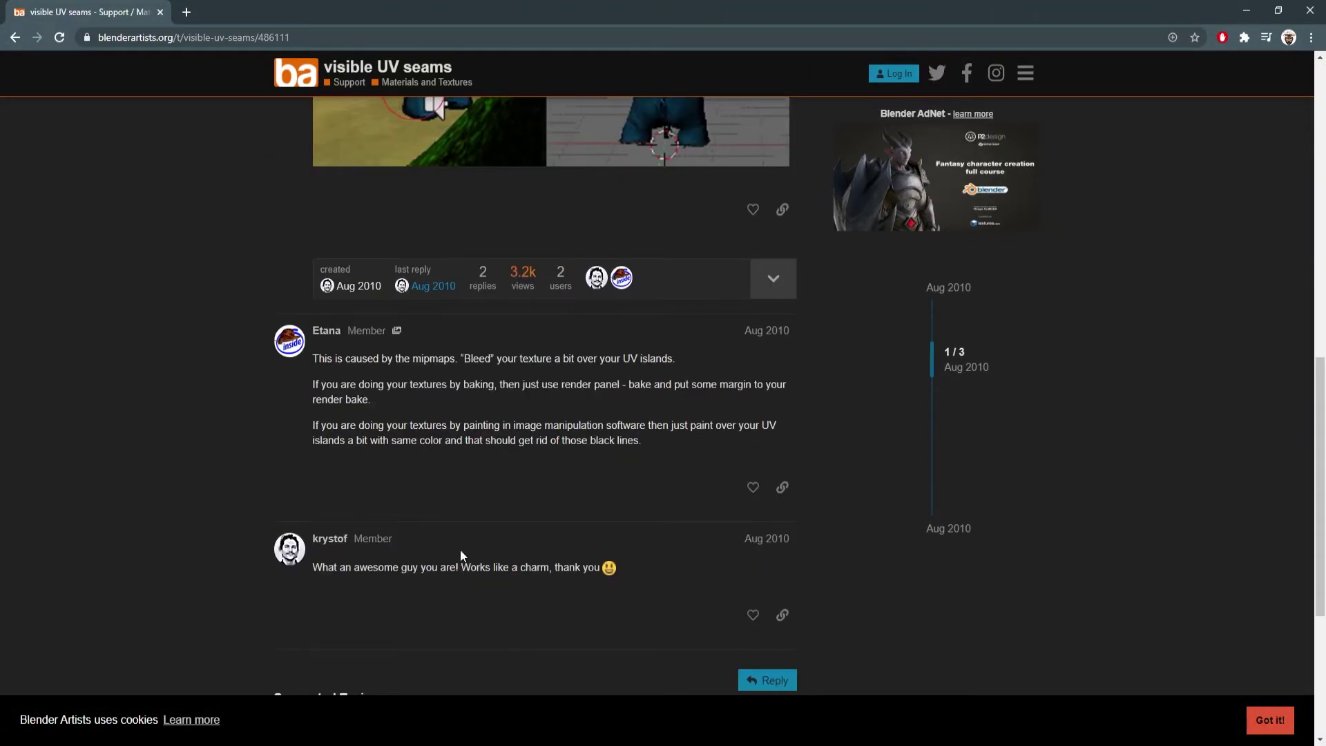
scroll(460, 549, up, 4)
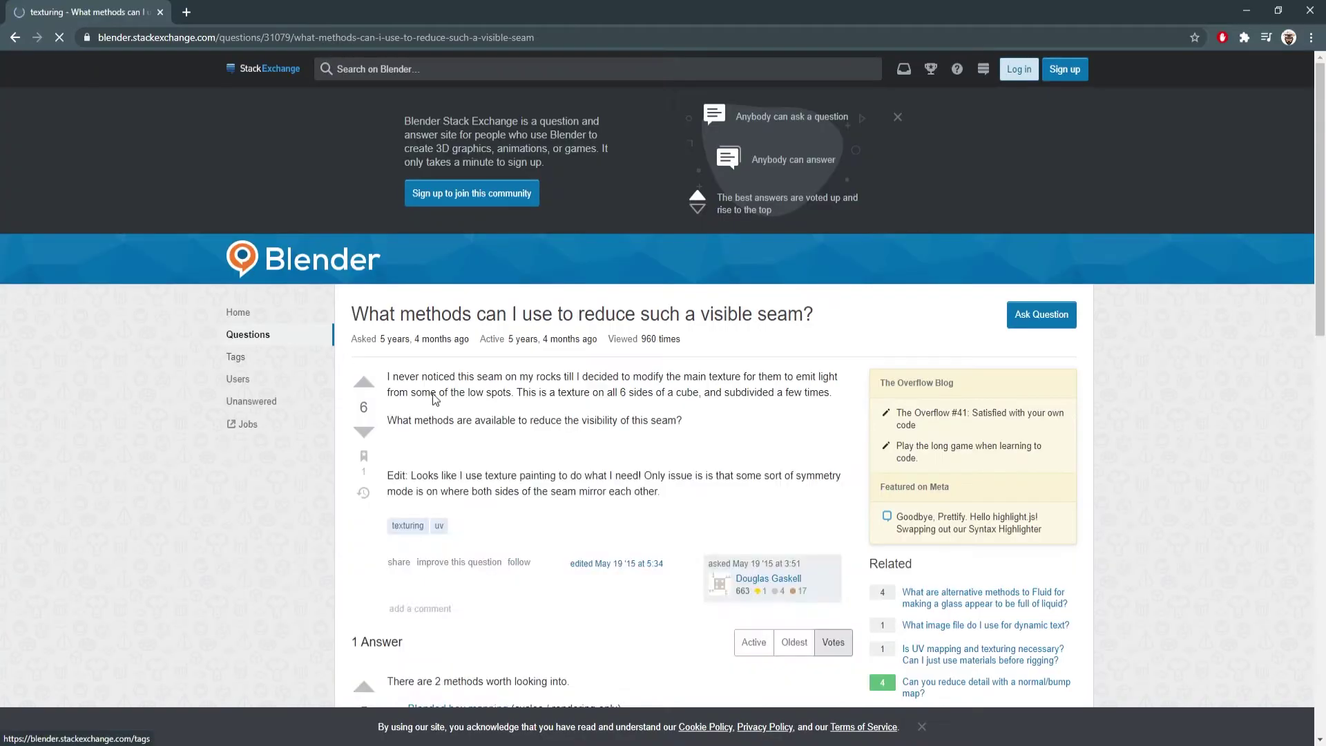
scroll(486, 453, down, 3)
scroll(487, 460, down, 6)
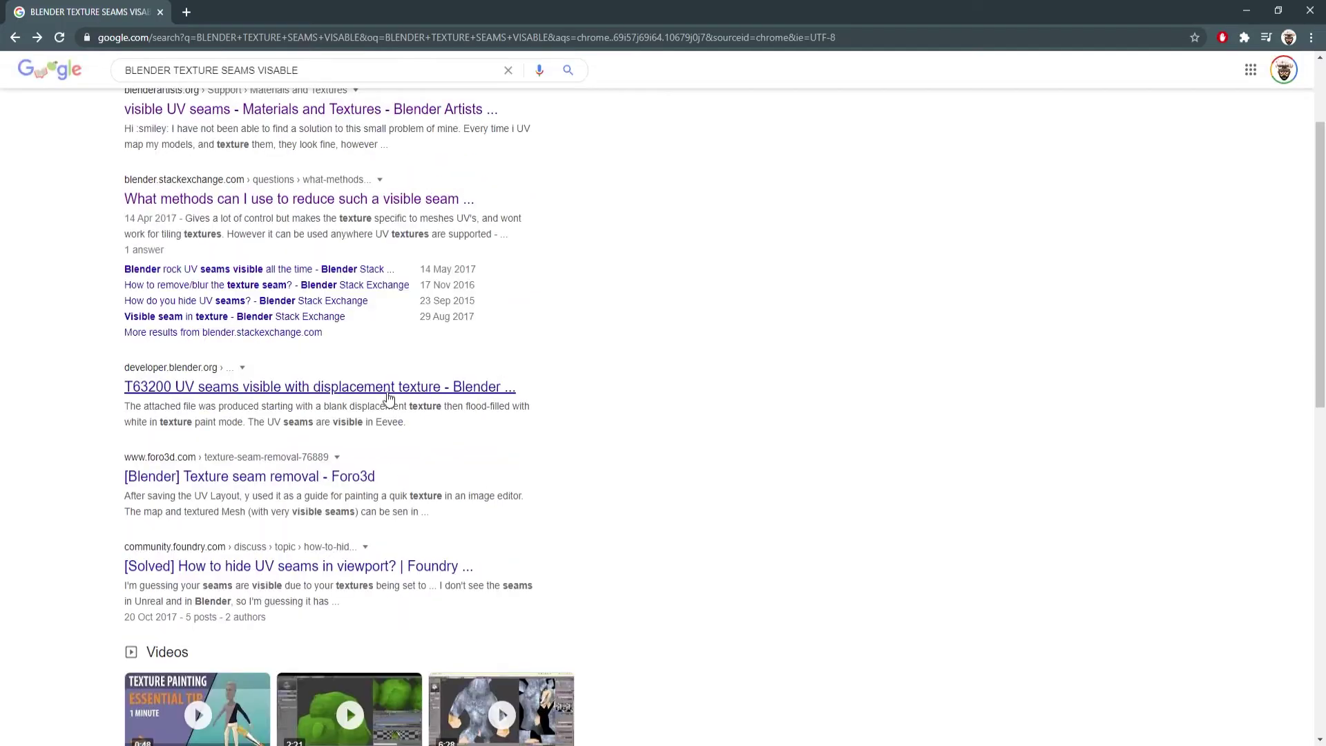
scroll(276, 418, down, 2)
click(276, 418)
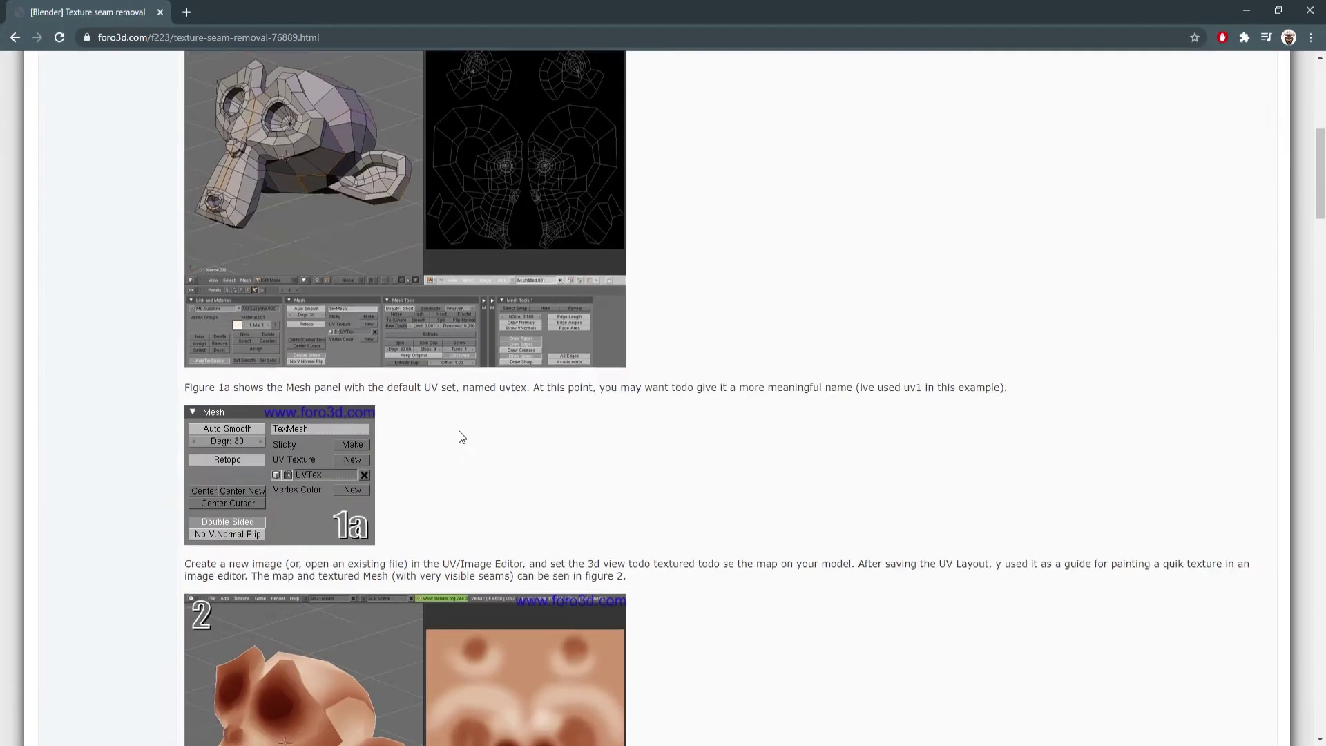
scroll(459, 430, down, 5)
scroll(460, 439, down, 8)
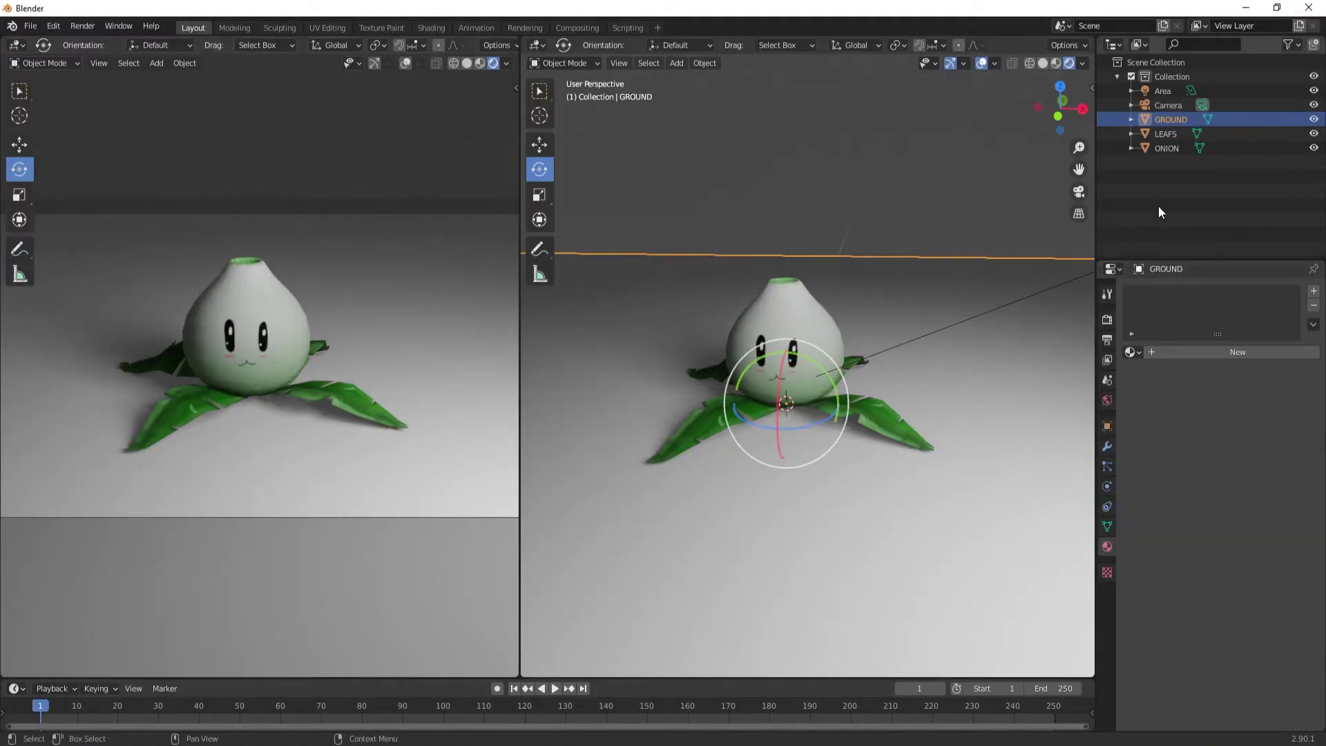
Give the ground a new teal-green material
click(1190, 352)
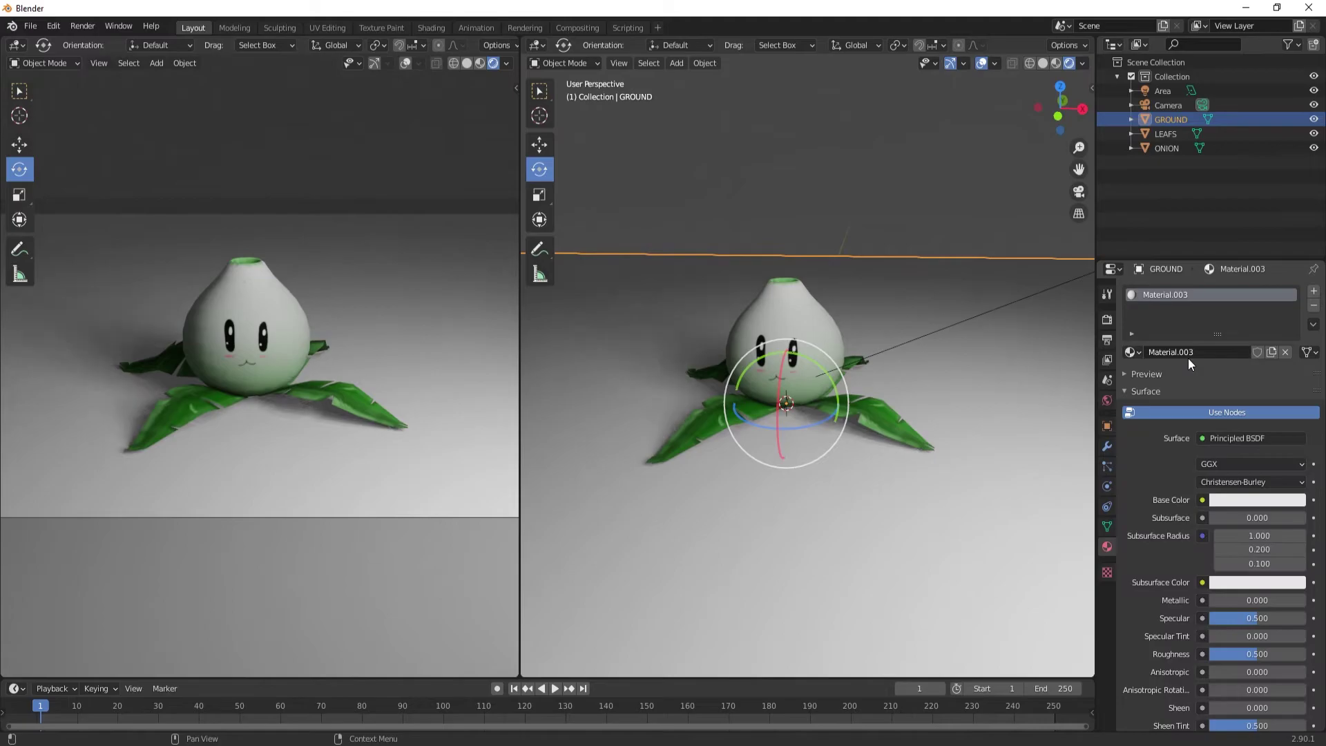
click(1257, 499)
click(1224, 313)
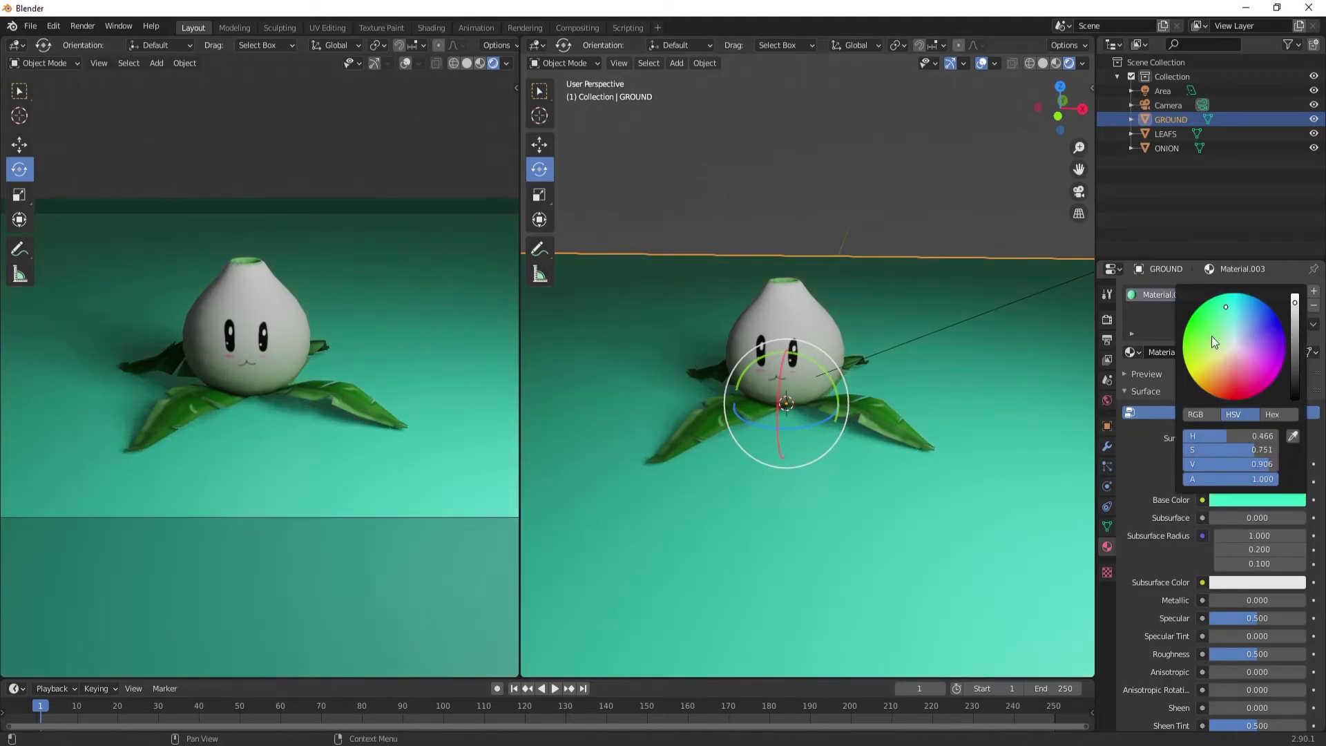
Enable Screen Space Reflections and expand the shadow options in the render settings
click(781, 325)
scroll(1198, 648, down, 5)
scroll(1171, 670, down, 5)
scroll(1158, 699, down, 5)
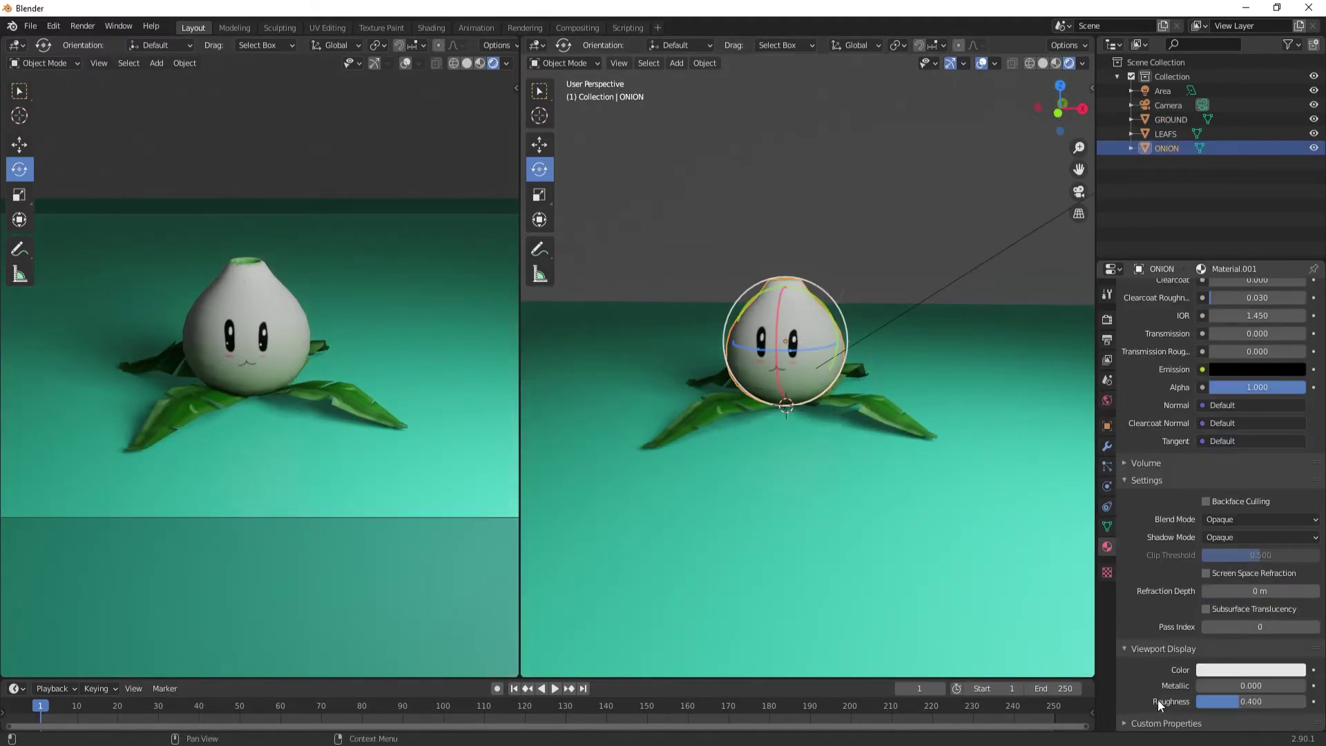
scroll(1158, 699, up, 5)
scroll(1133, 621, up, 5)
scroll(1172, 570, up, 5)
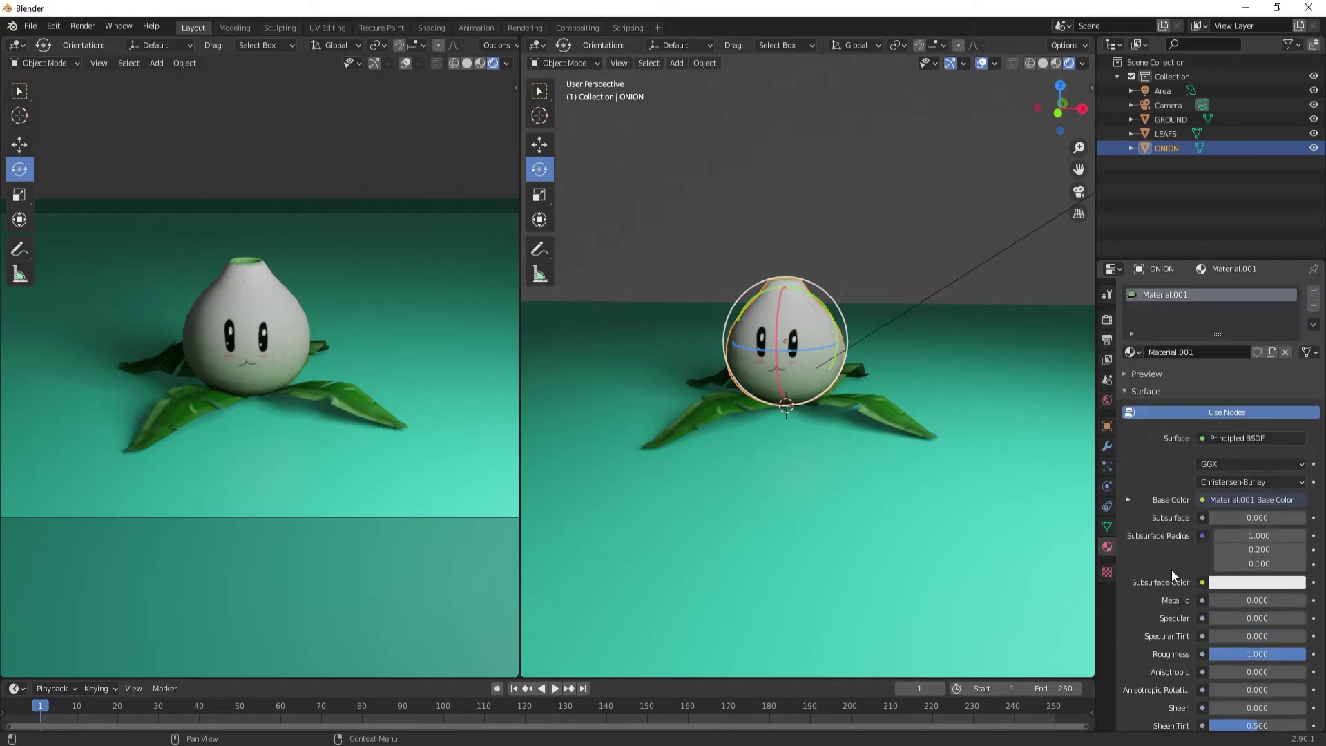
click(1110, 319)
click(1163, 532)
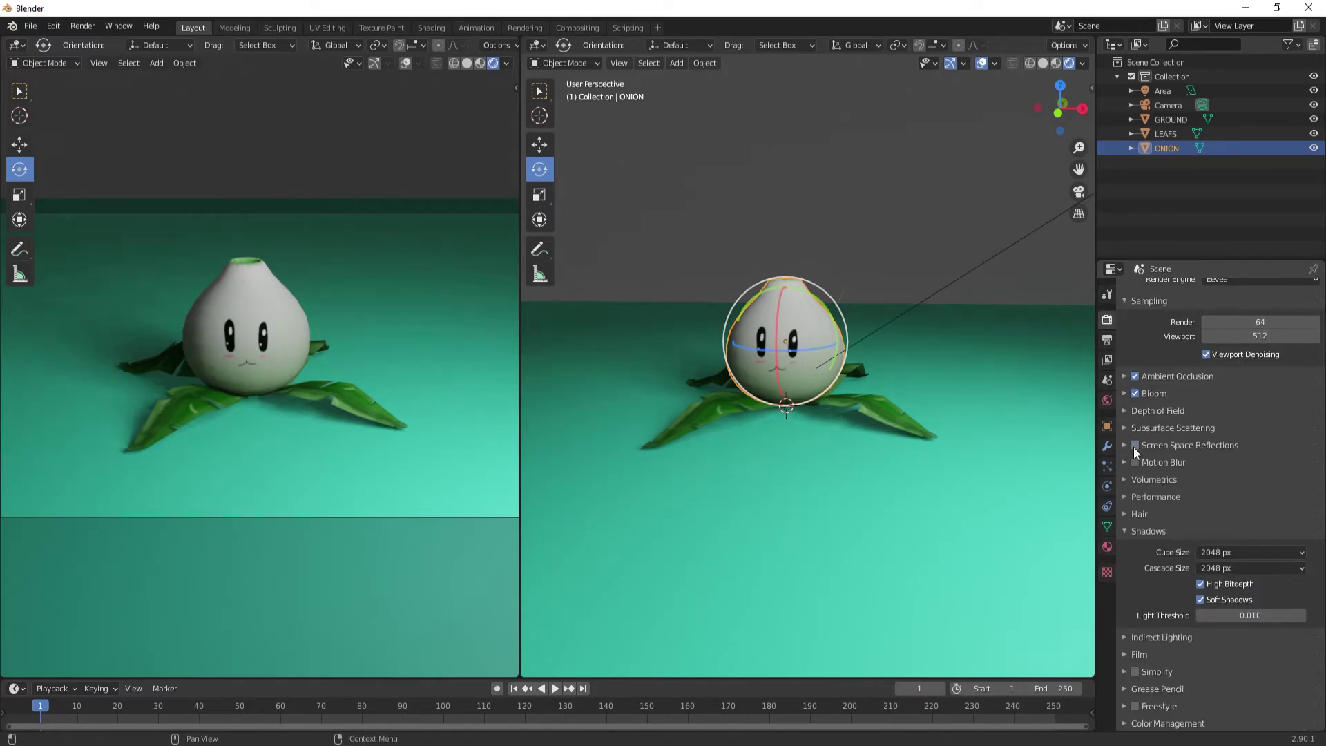
scroll(281, 382, up, 1)
scroll(843, 305, down, 2)
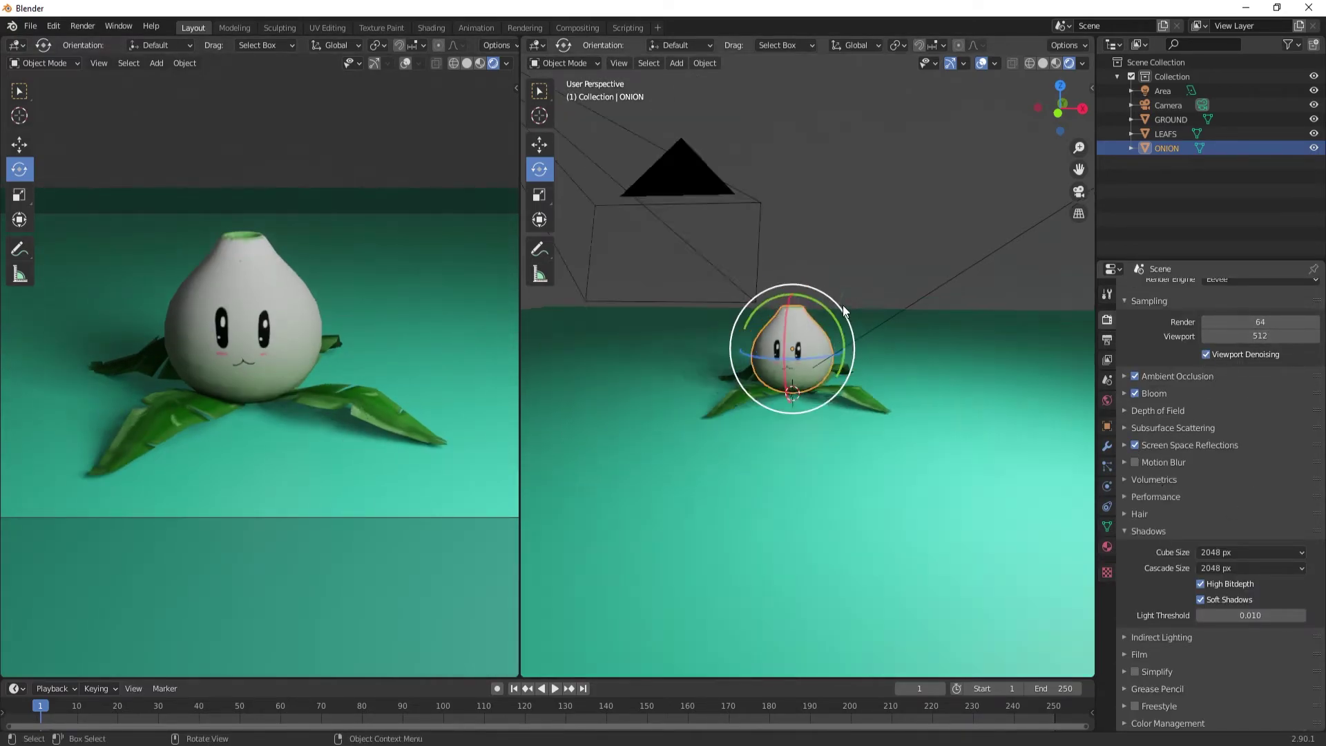
Duplicate the area light and move the copy left along X beside the onion
middle_drag(843, 304, 881, 362)
click(882, 362)
key(shift+d)
key(KP_7)
click(740, 443)
key(shift+space)
key(r)
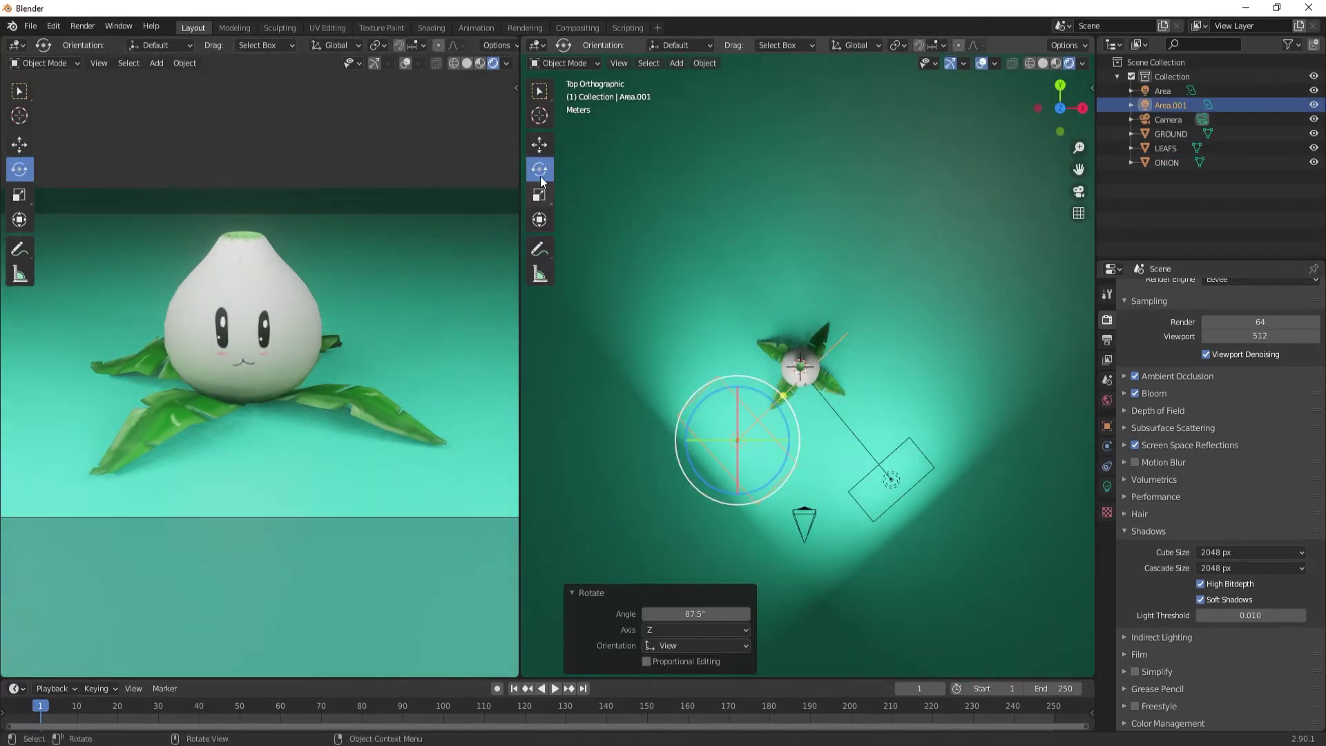
key(shift+space)
key(g)
drag(736, 442, 668, 442)
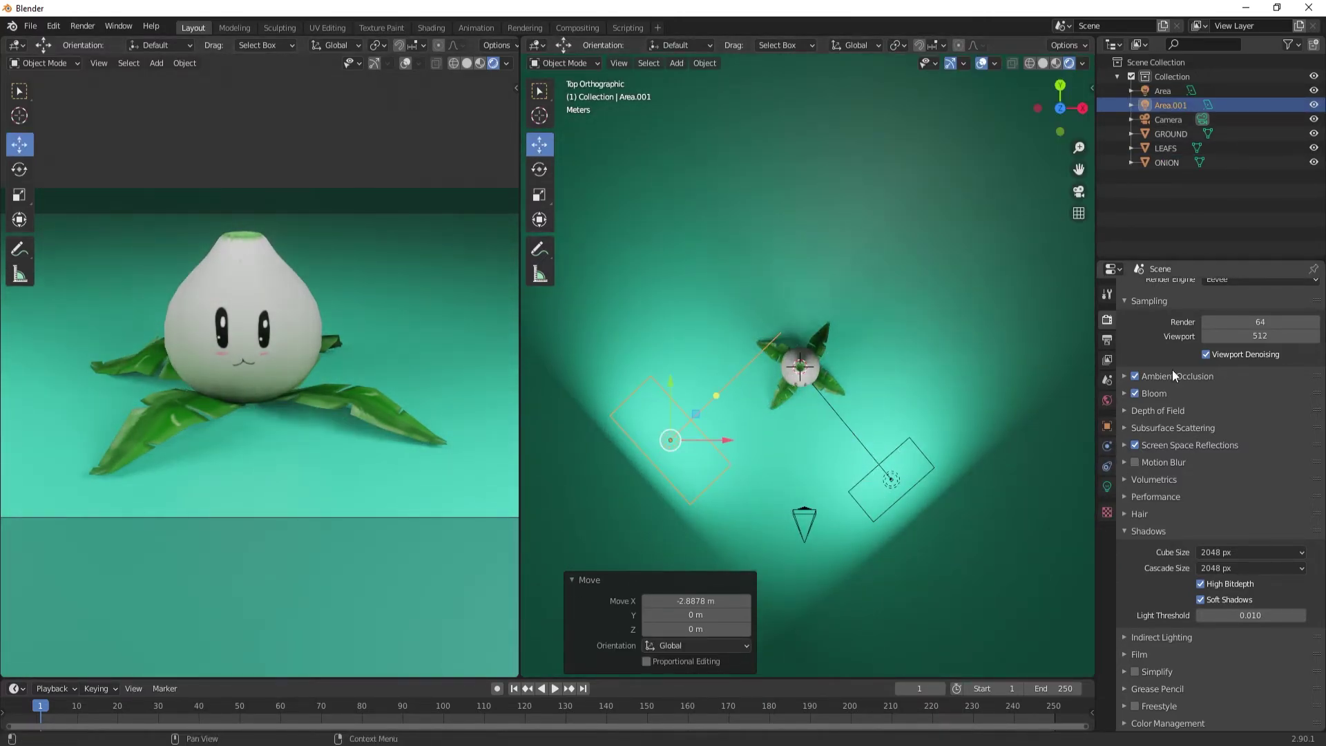
Tint the original area light cyan
click(1107, 487)
click(1250, 370)
click(926, 449)
click(1250, 370)
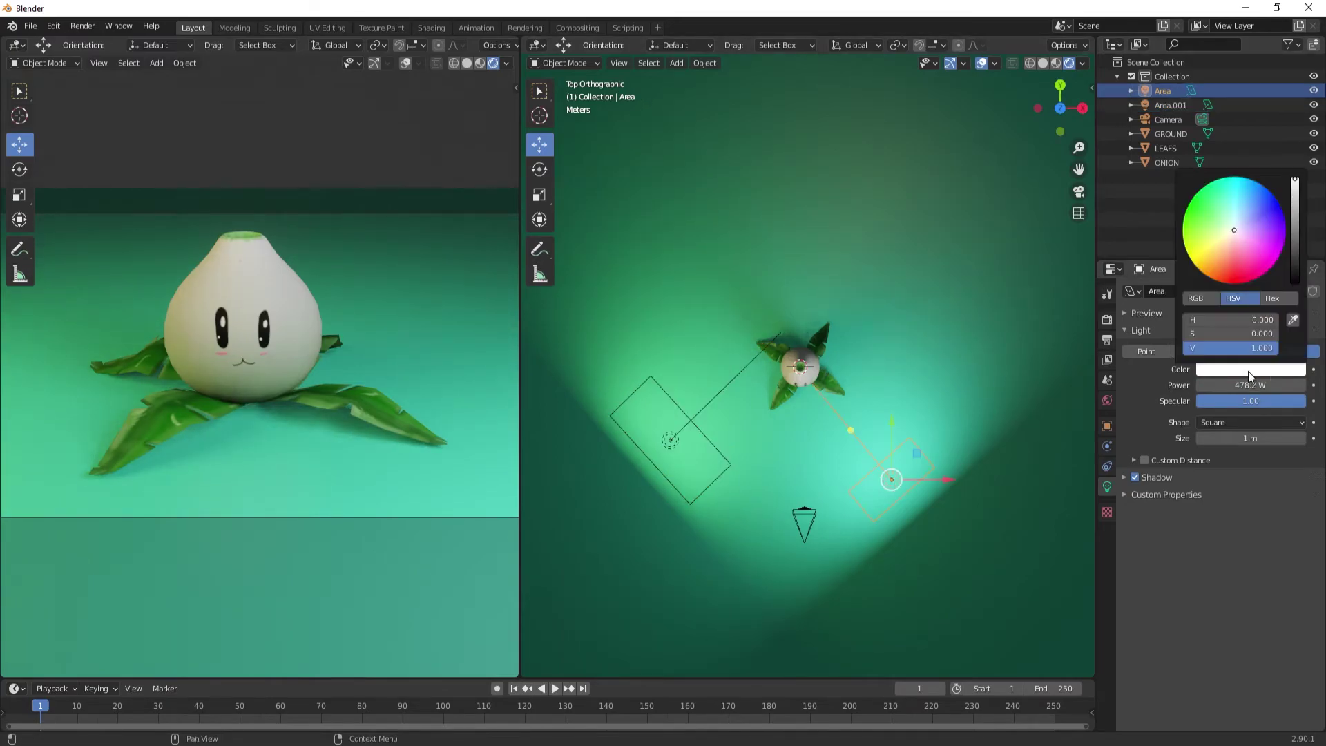
click(1240, 185)
Add a point light and move it along Y near the onion
key(shift+a)
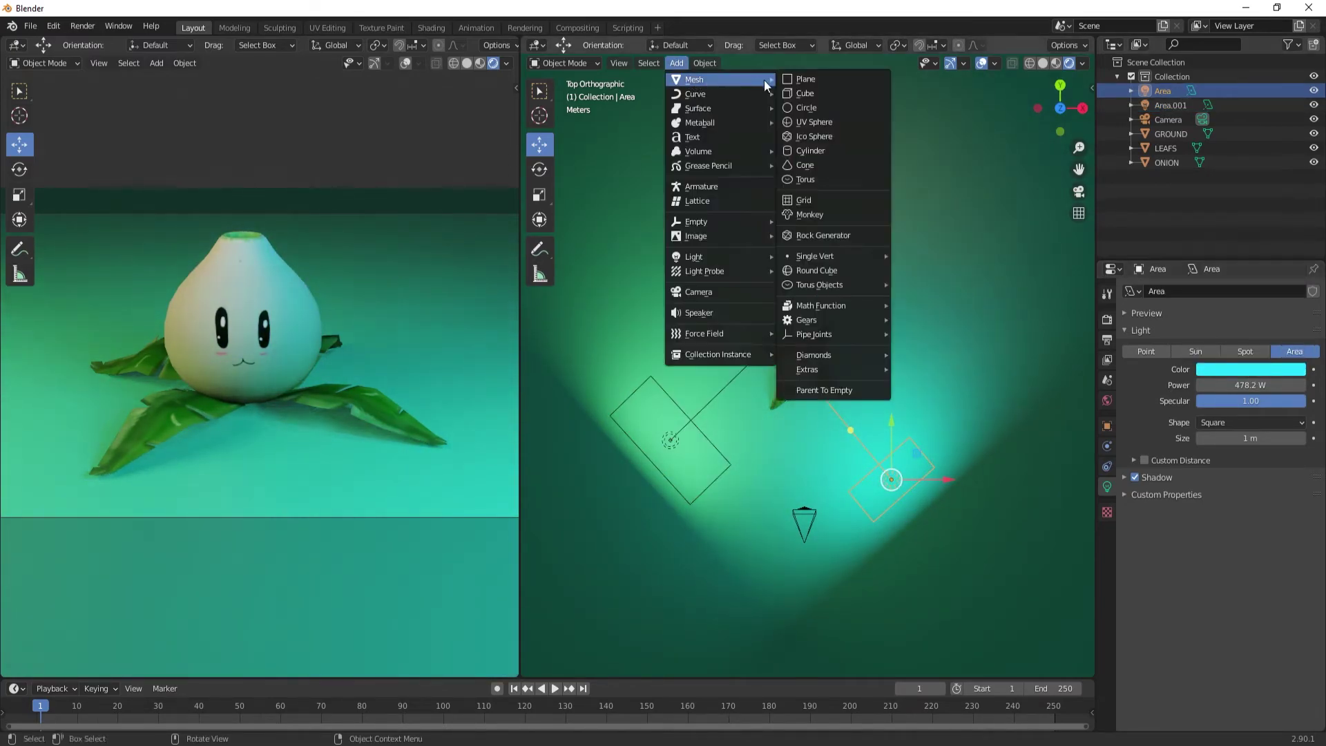
click(794, 237)
key(g)
key(y)
click(1034, 125)
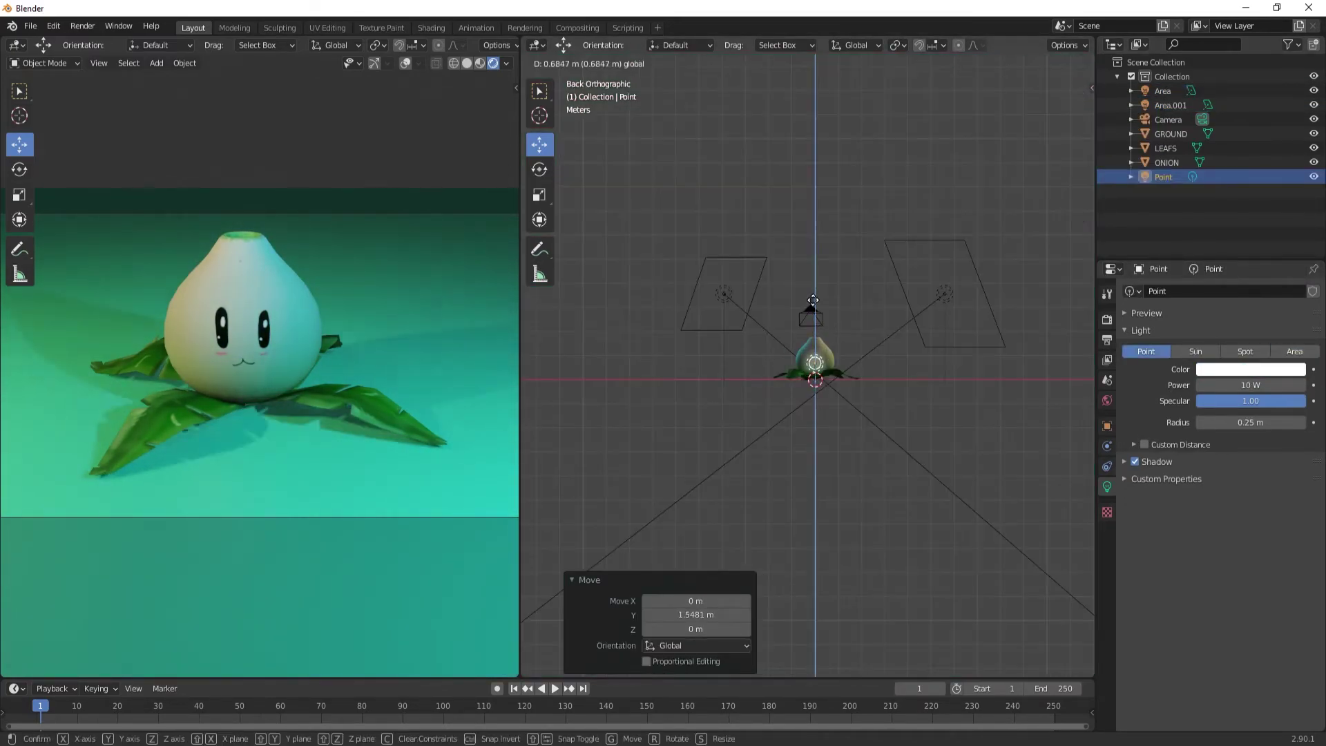
mouse_move(1060, 132)
middle_down()
mouse_move(829, 359)
mouse_move(863, 366)
middle_up()
Set the point light to 800 W and blue, and lower it along Z
key(g)
drag(1239, 385, 1285, 385)
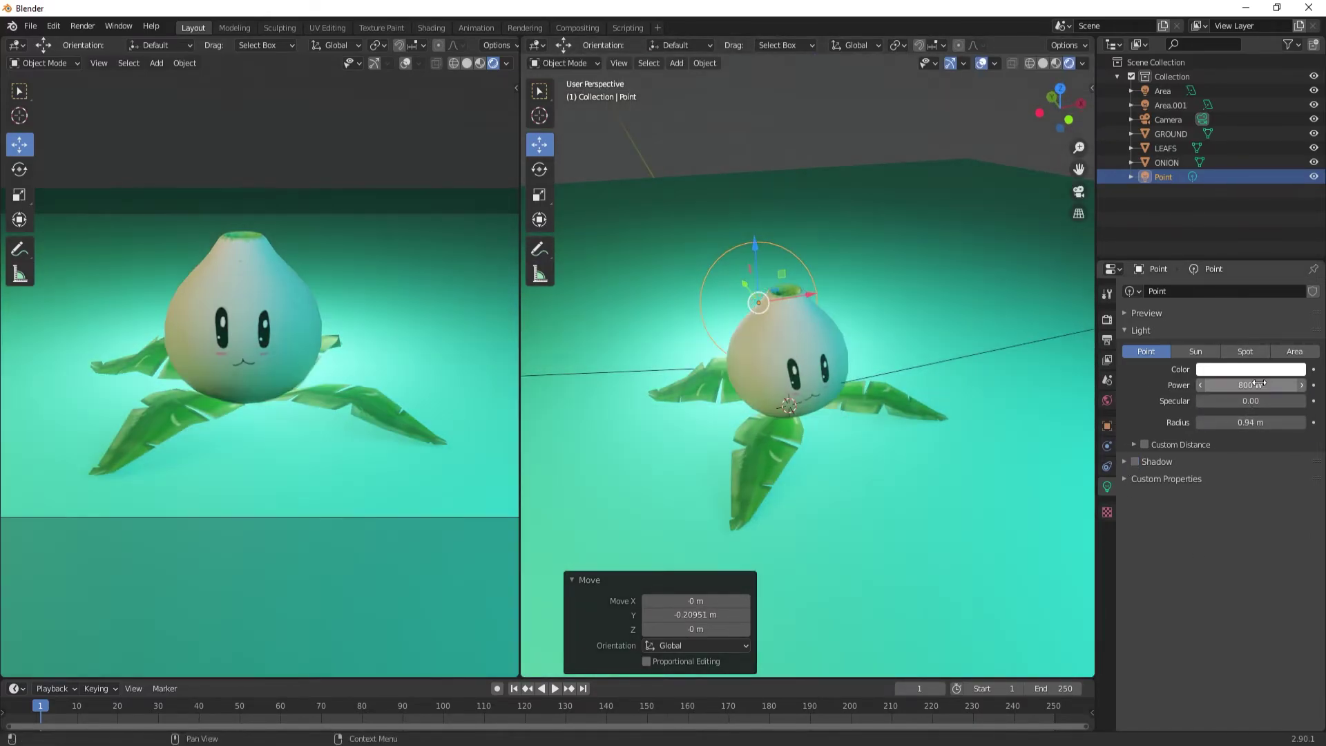
click(1238, 370)
click(1215, 290)
key(g)
key(z)
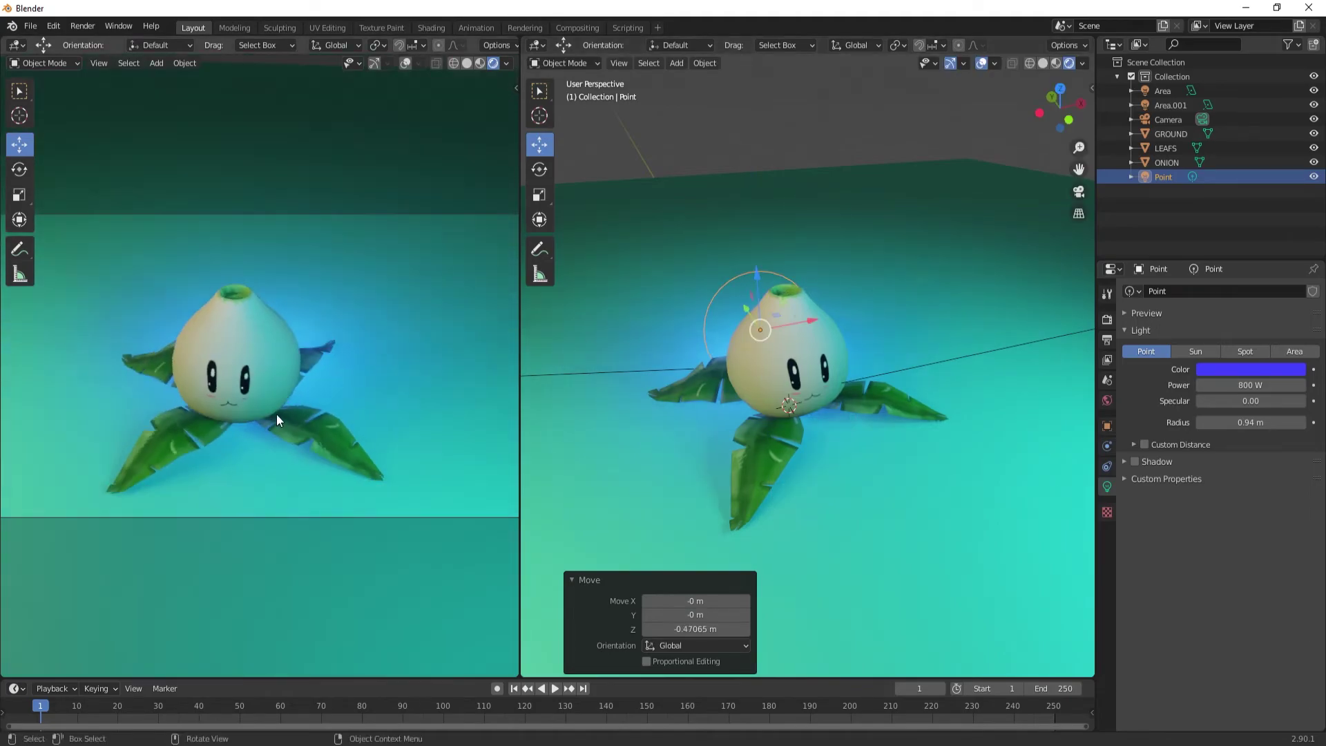
click(778, 426)
Turn the leaves about 22° around Z and give the onion a Solidify modifier
click(540, 172)
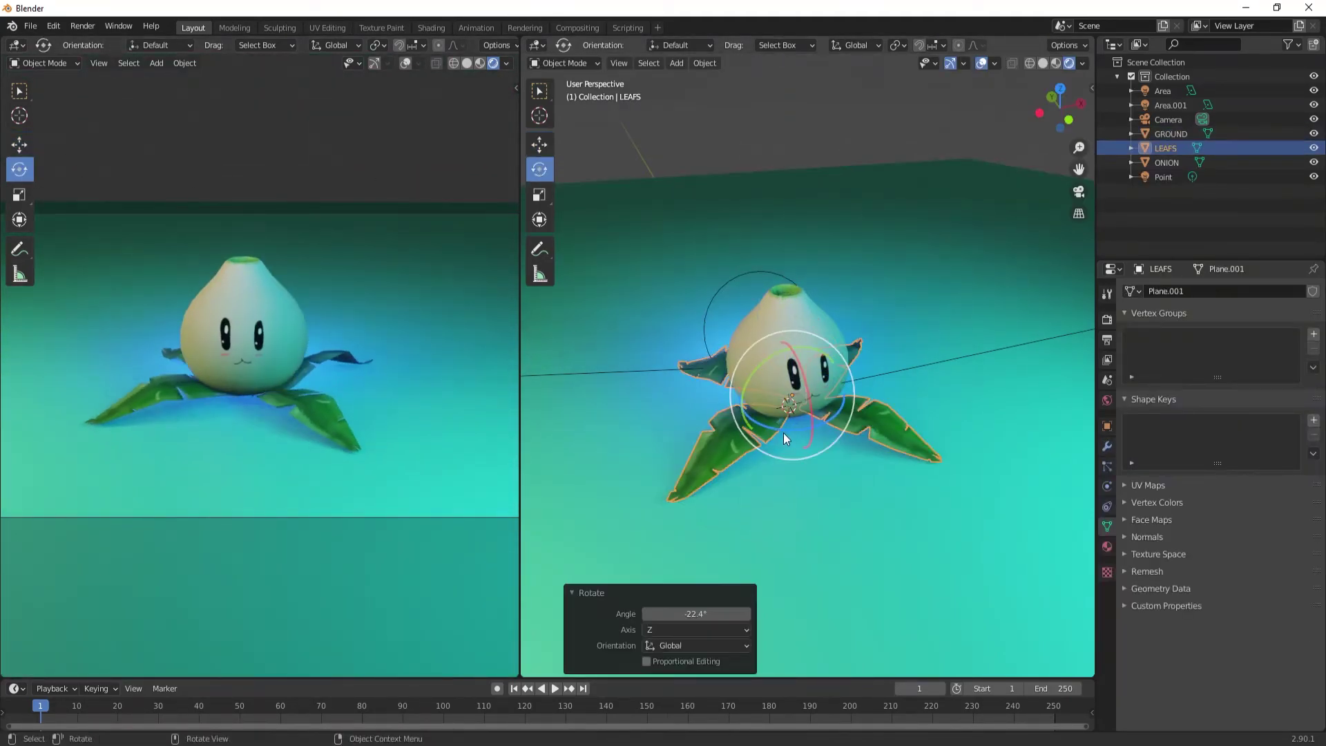
drag(783, 432, 698, 423)
click(773, 330)
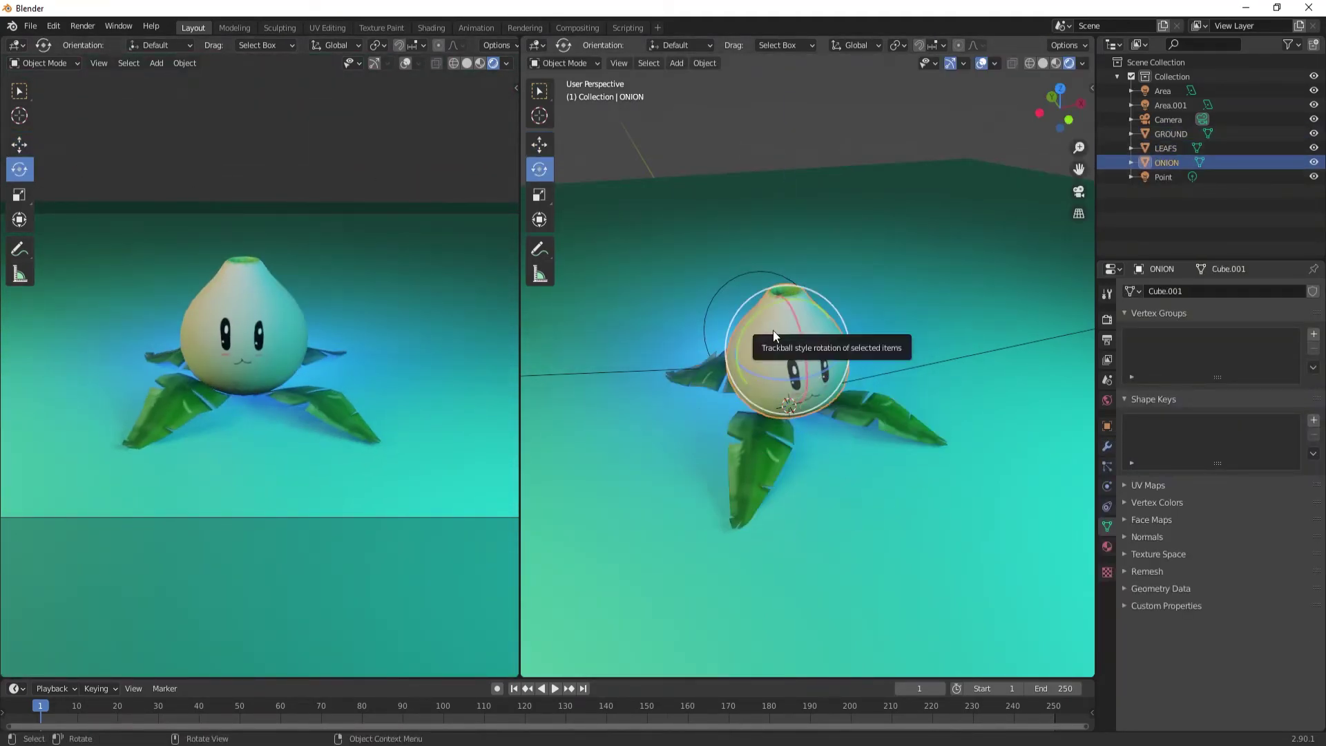
click(1108, 446)
click(1219, 291)
click(1036, 497)
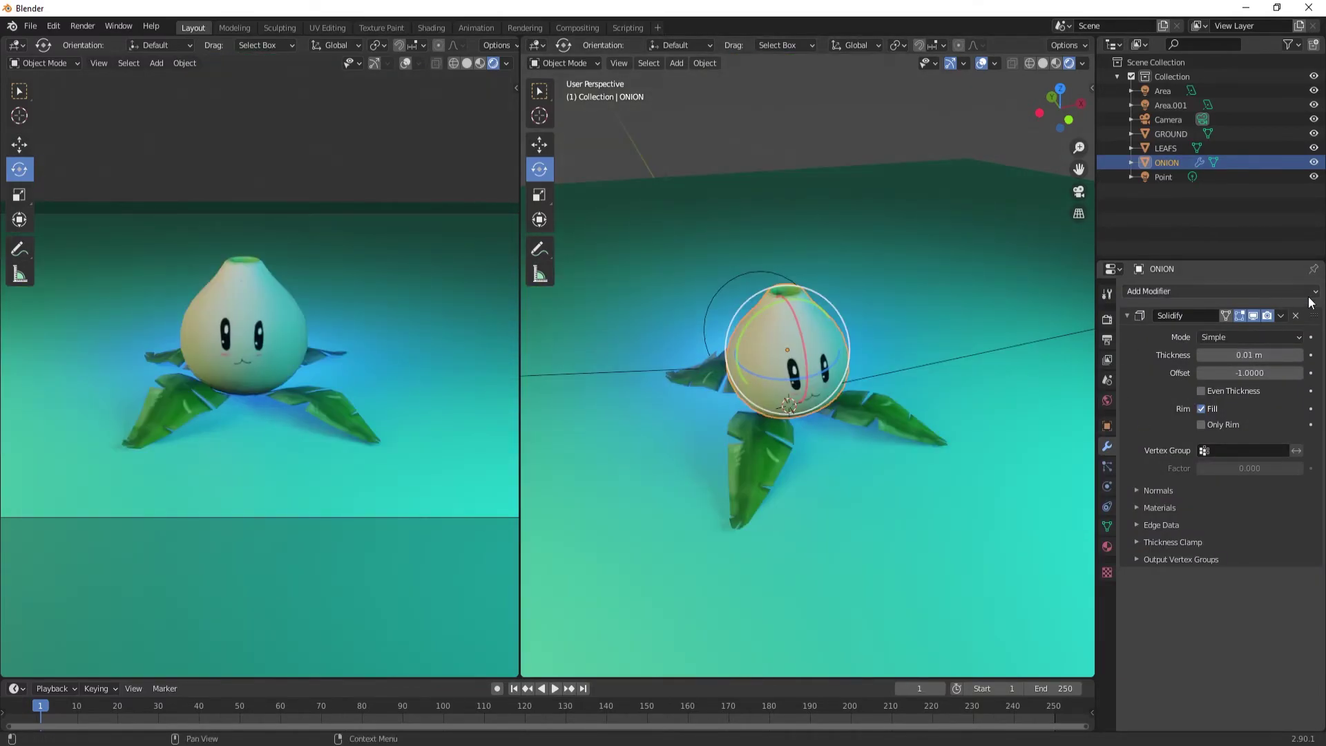
Add Solidify and Bevel modifiers to the leaves
click(1166, 147)
click(1219, 290)
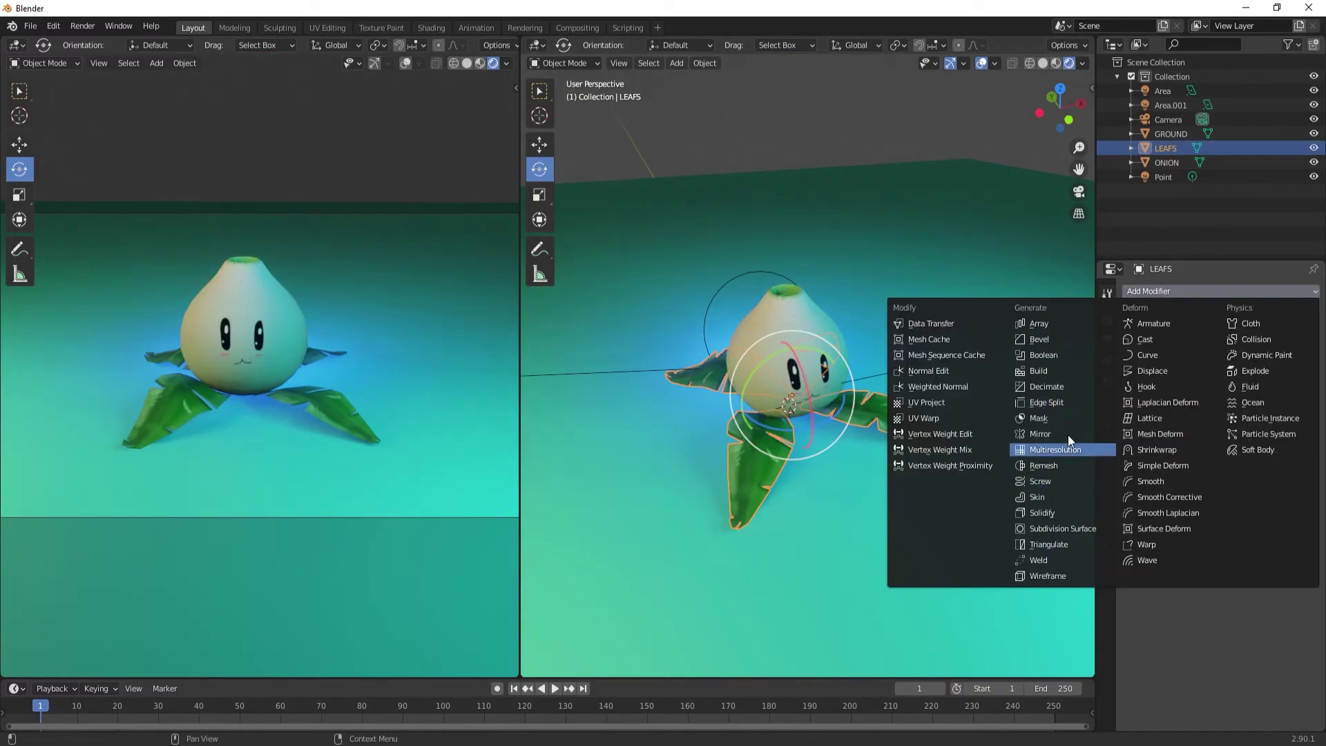
click(1042, 512)
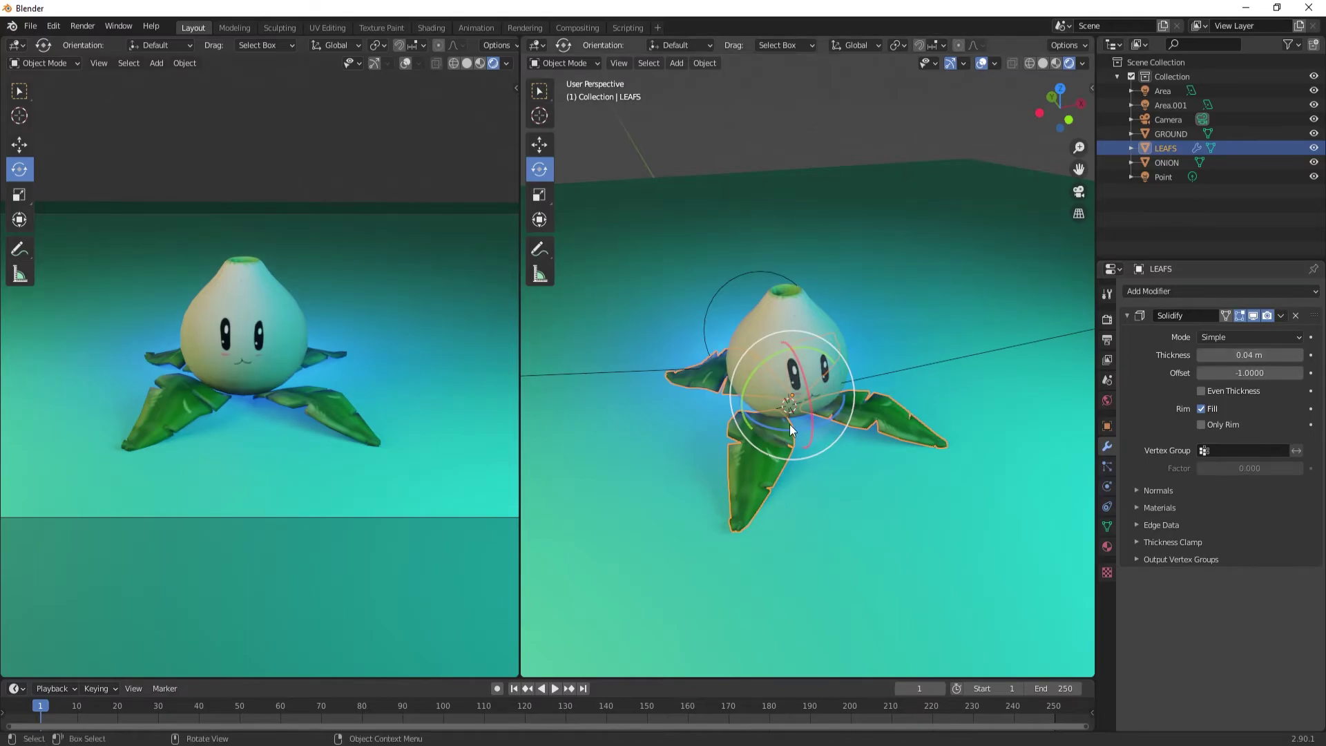
click(1219, 290)
click(1036, 345)
scroll(1166, 500, down, 1)
mouse_move(787, 448)
middle_down()
mouse_move(815, 447)
mouse_move(819, 414)
middle_up()
Add a Displace modifier to the leaves with a new cloud texture of size 1.31
click(1107, 547)
scroll(1199, 599, down, 3)
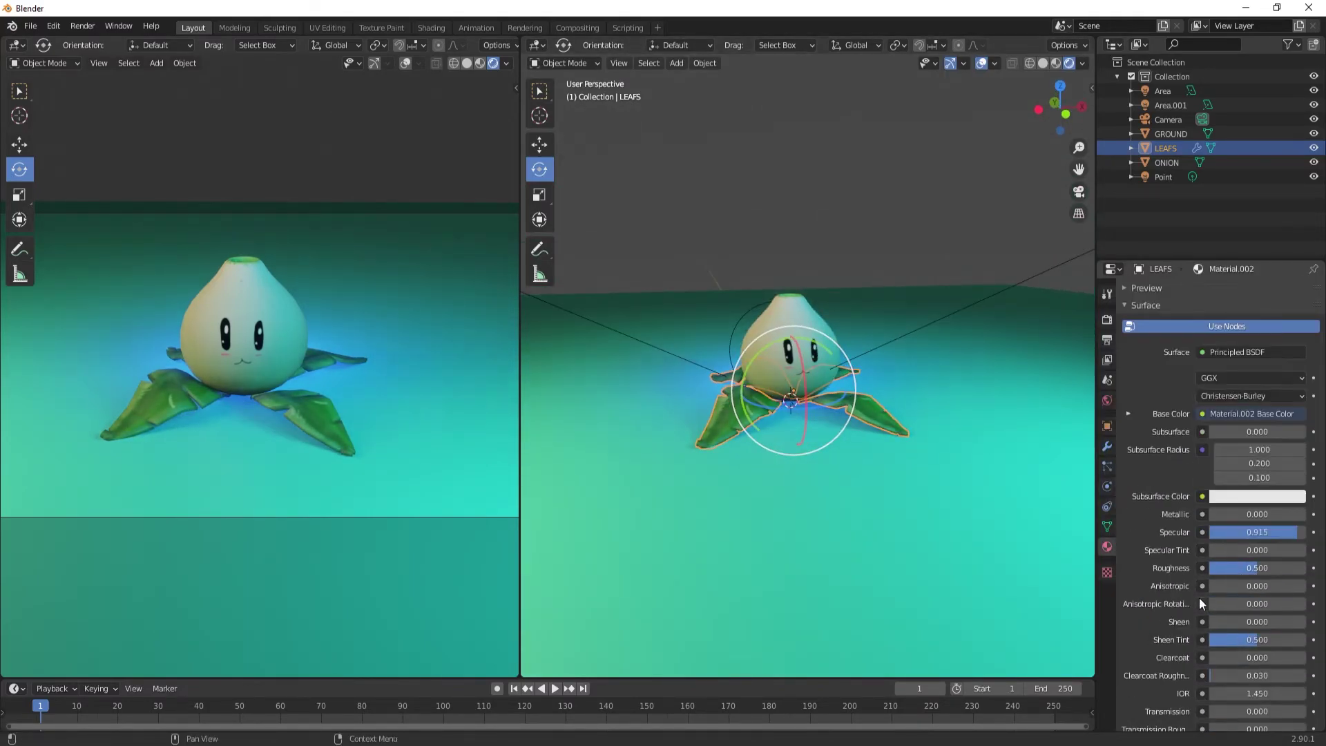
click(1108, 447)
click(1175, 281)
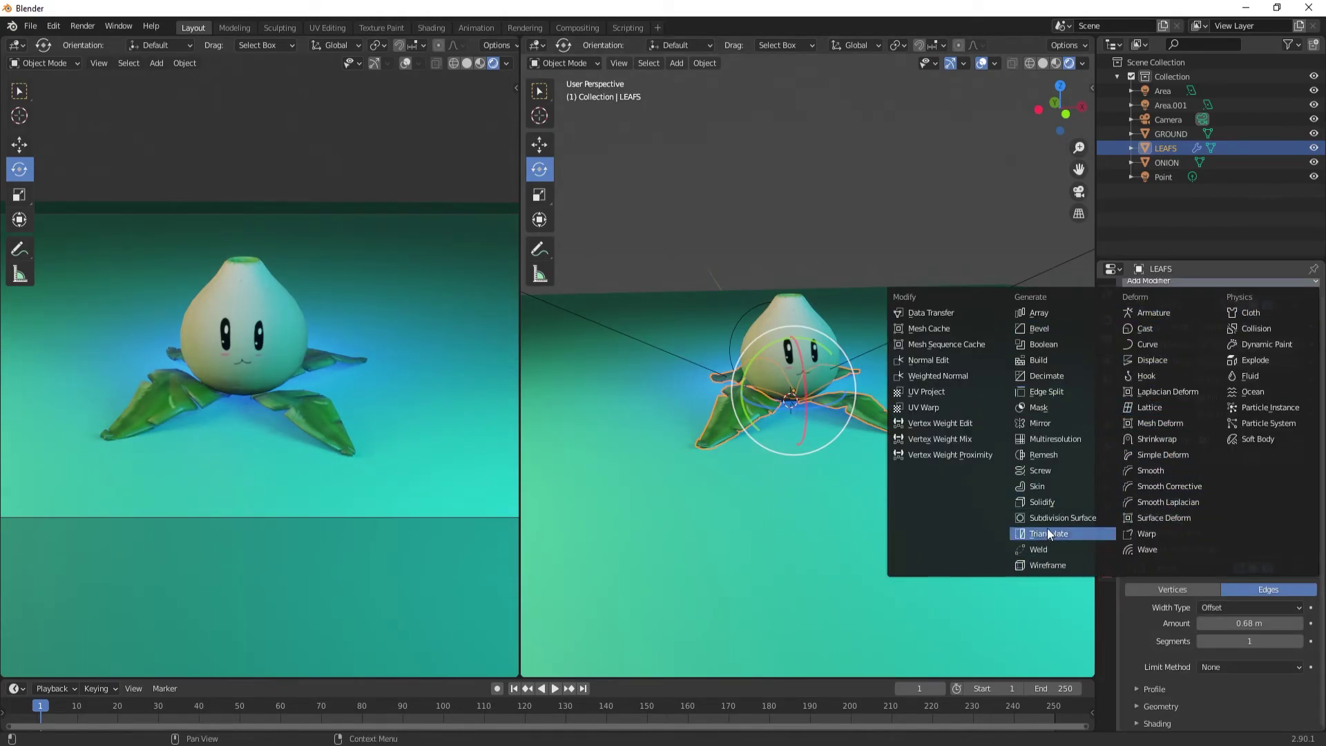
click(1152, 360)
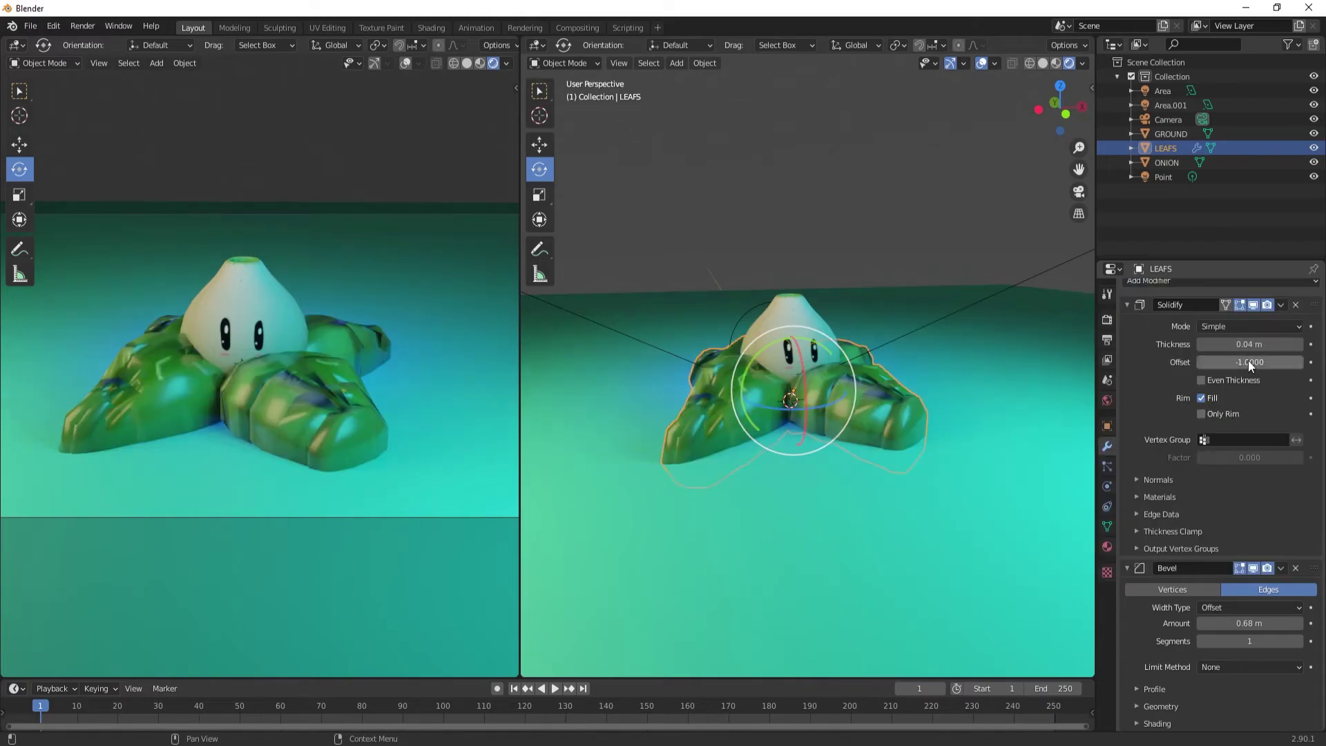
click(1171, 338)
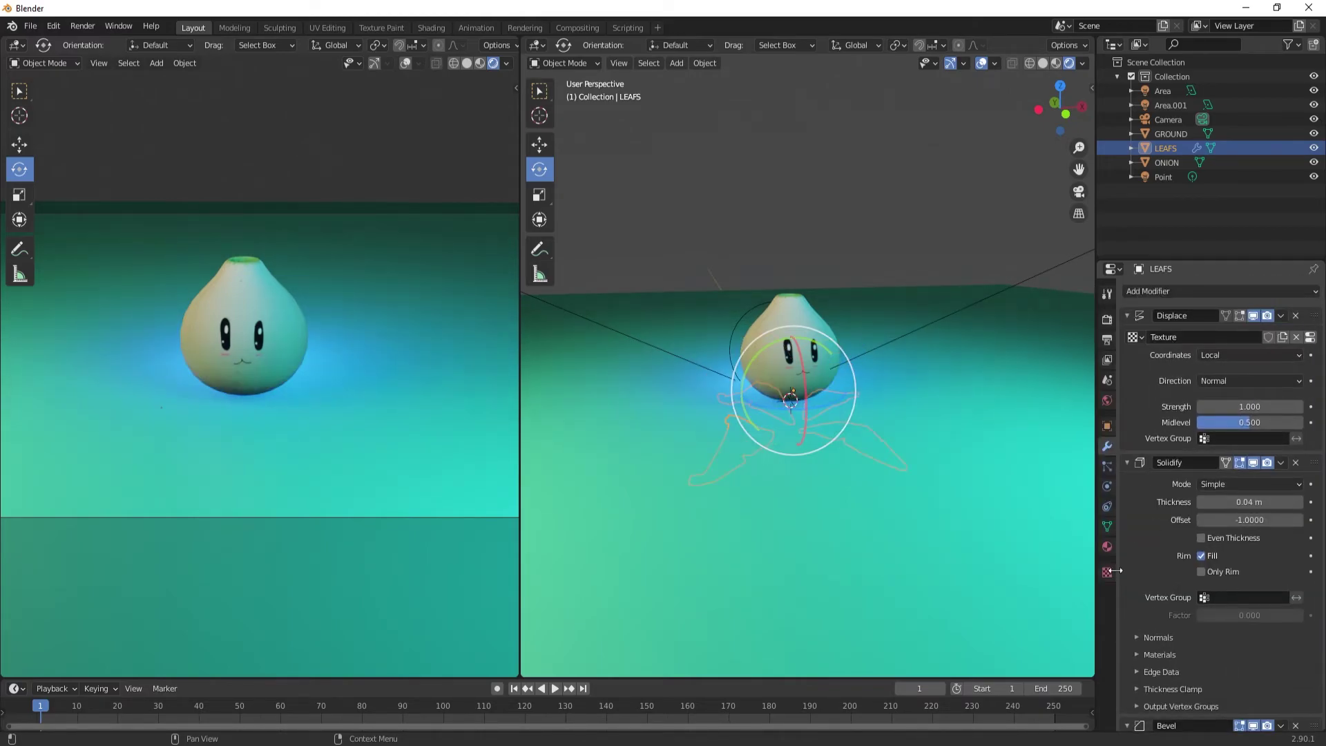
click(1107, 573)
mouse_move(1250, 586)
mouse_down()
mouse_move(1284, 585)
mouse_move(1264, 617)
mouse_move(1292, 585)
mouse_up()
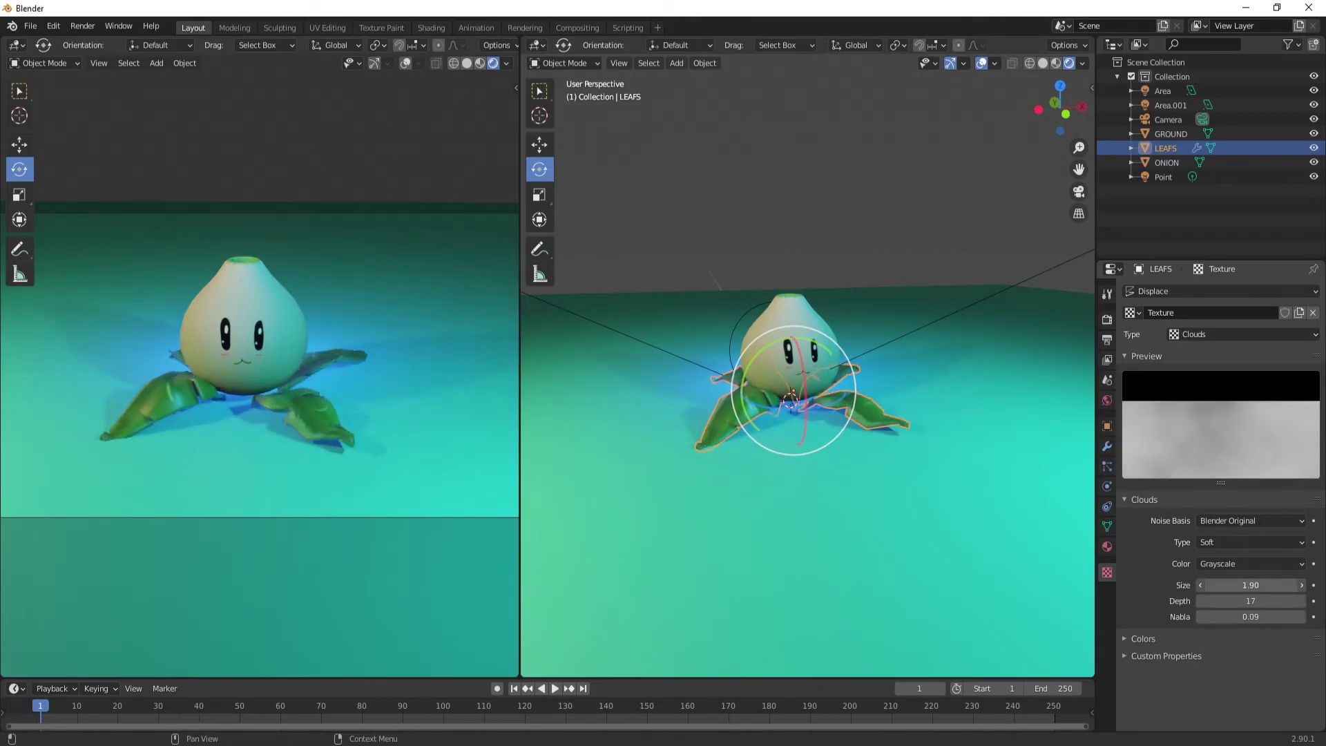
Delete the leaves' Displace modifier and duplicate the onion
click(1313, 313)
click(1107, 446)
click(1297, 316)
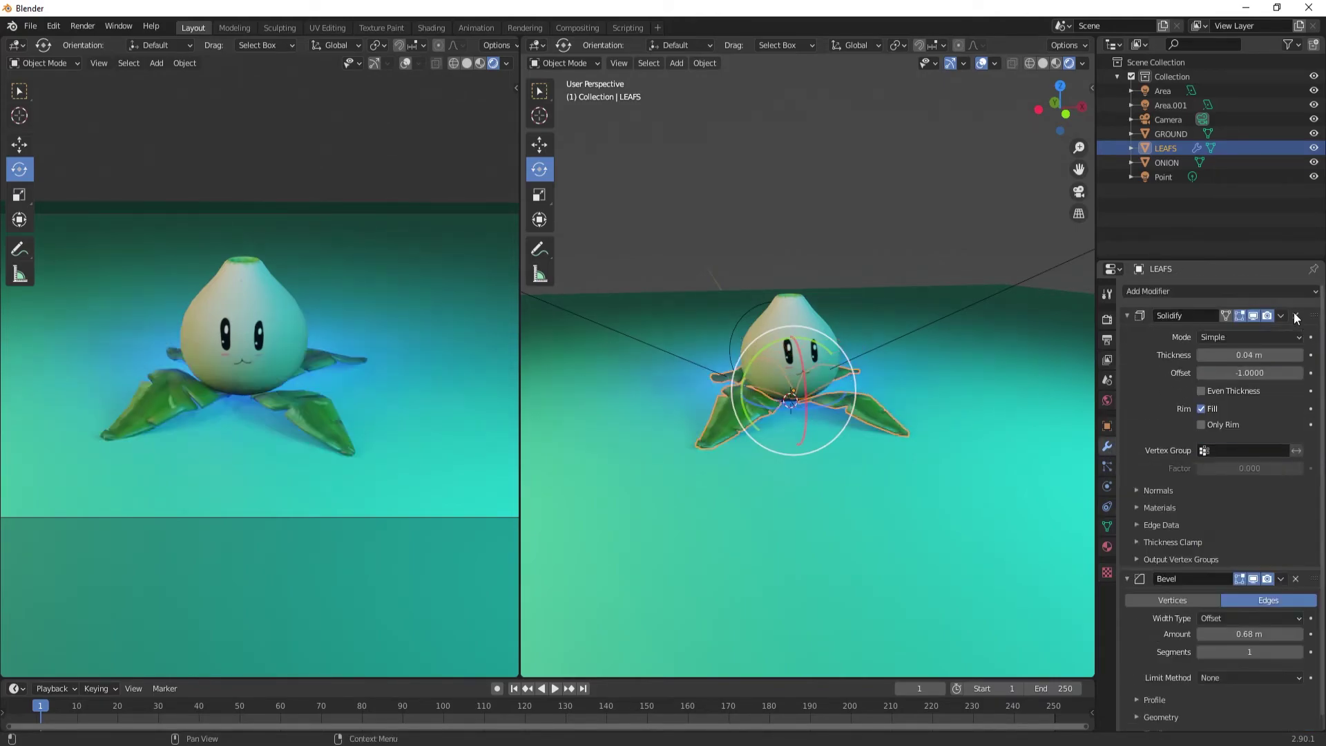
click(799, 361)
key(shift+d)
Shrink the onion copy and place it beside the big onion
key(g)
click(918, 349)
key(s)
click(919, 349)
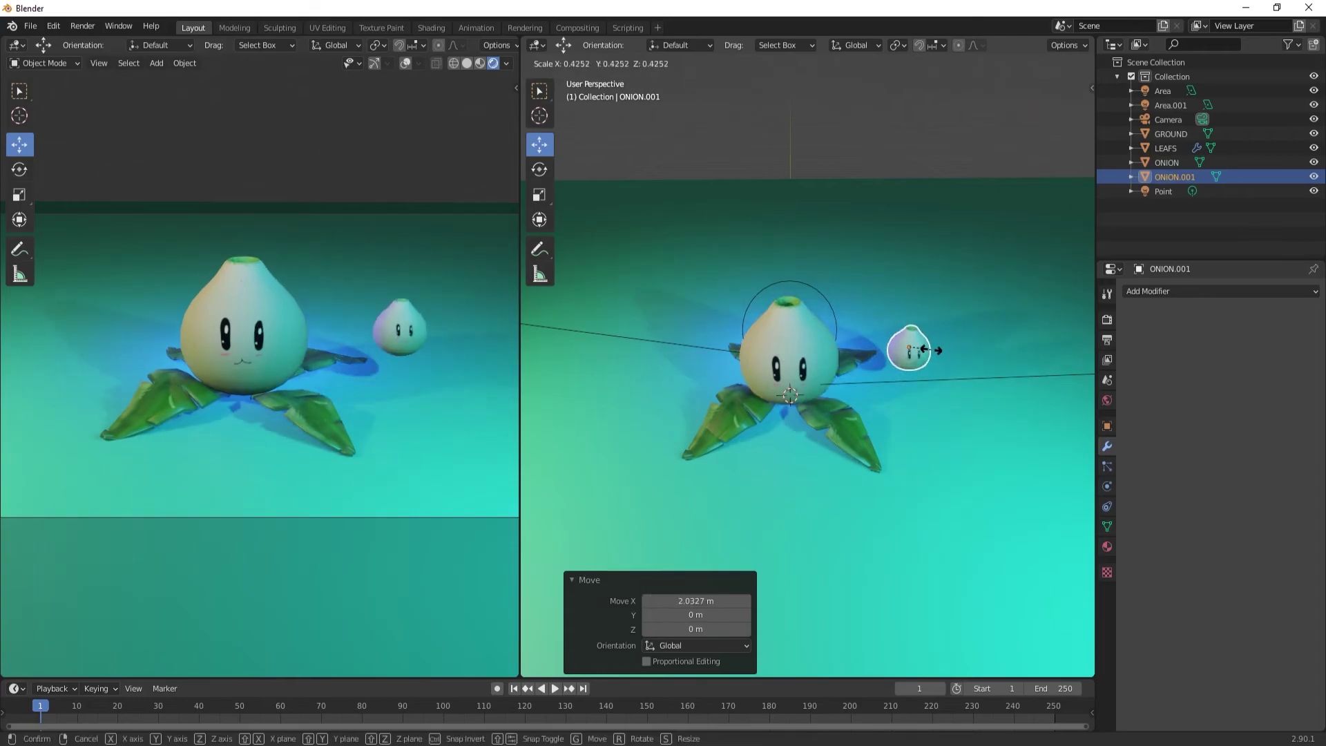
click(539, 144)
mouse_move(889, 305)
mouse_down()
mouse_move(979, 404)
mouse_move(834, 304)
mouse_up()
Duplicate the leaves, then scale and tilt the copy under the small onion
click(831, 417)
key(shift+d)
key(KP_7)
key(s)
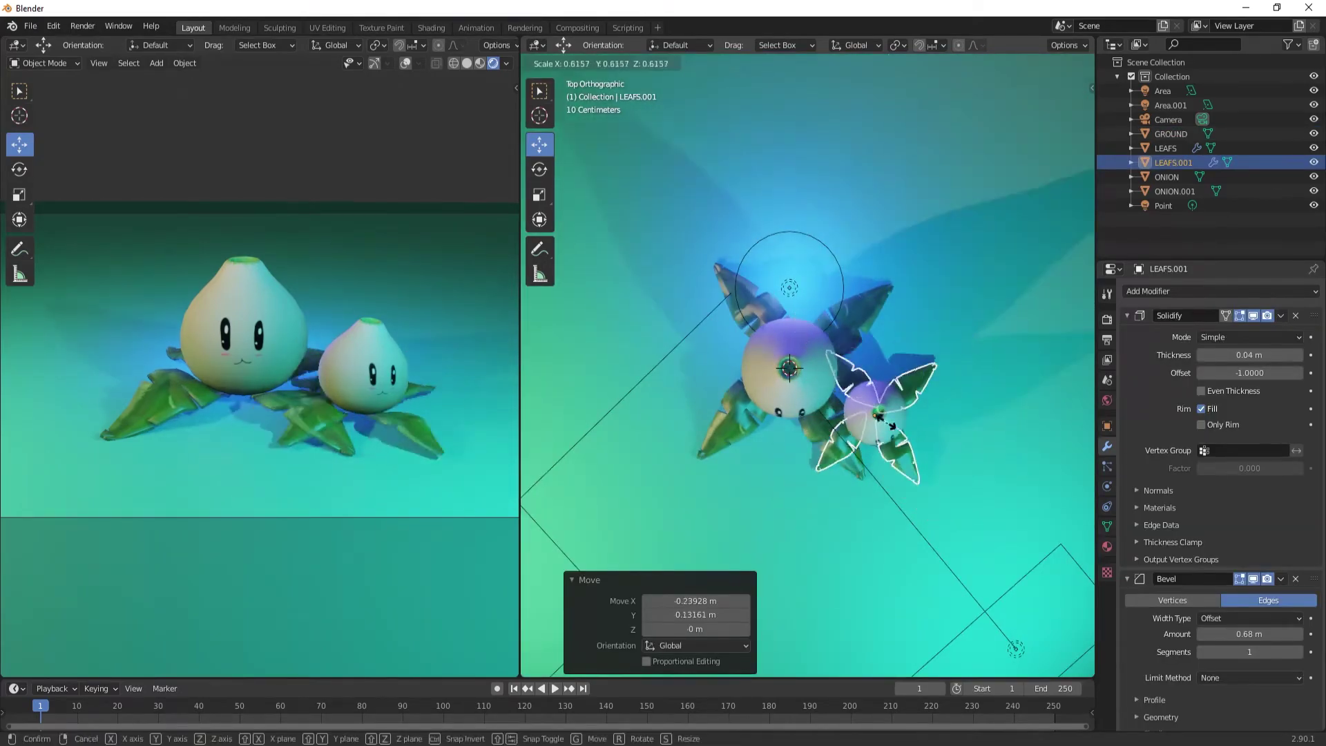
key(r)
key(y)
click(863, 446)
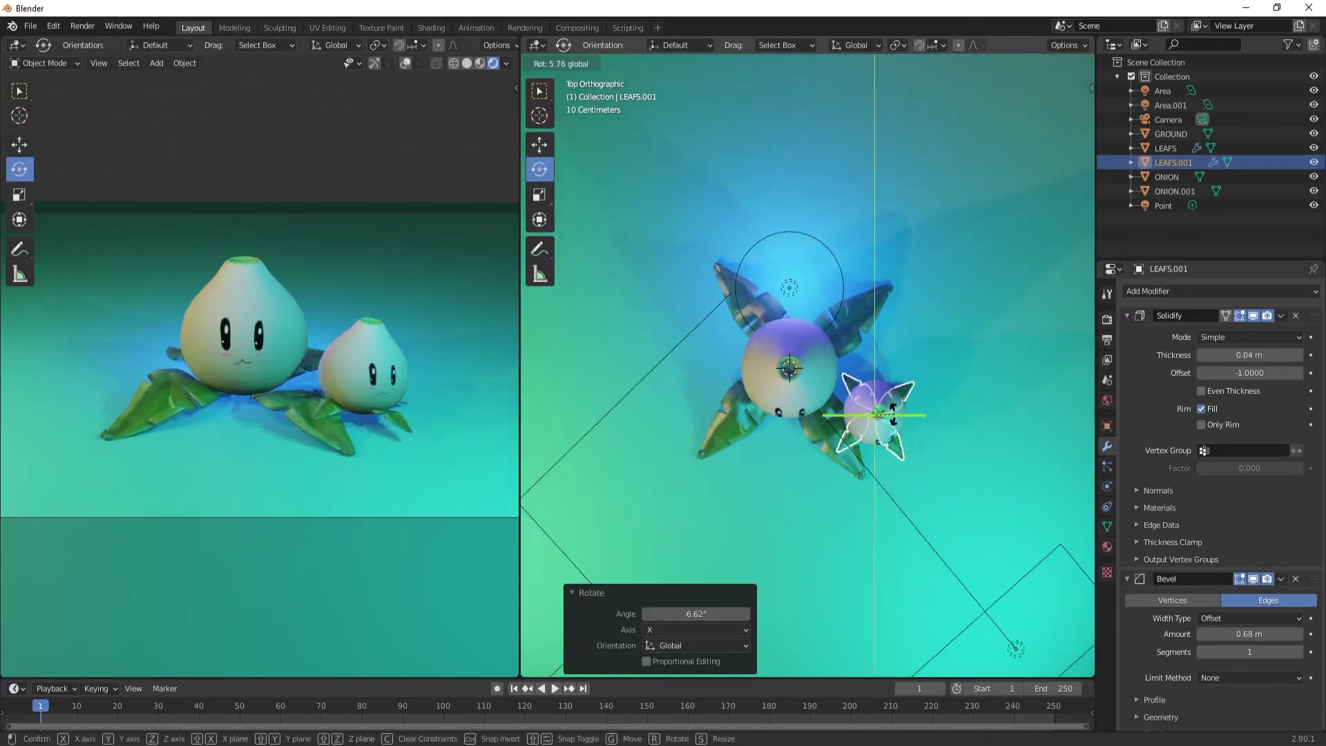
key(r)
click(875, 383)
Set the camera's Orthographic Scale to 4.5 and raise it about 0.2 m
click(753, 462)
middle_drag(753, 463, 757, 433)
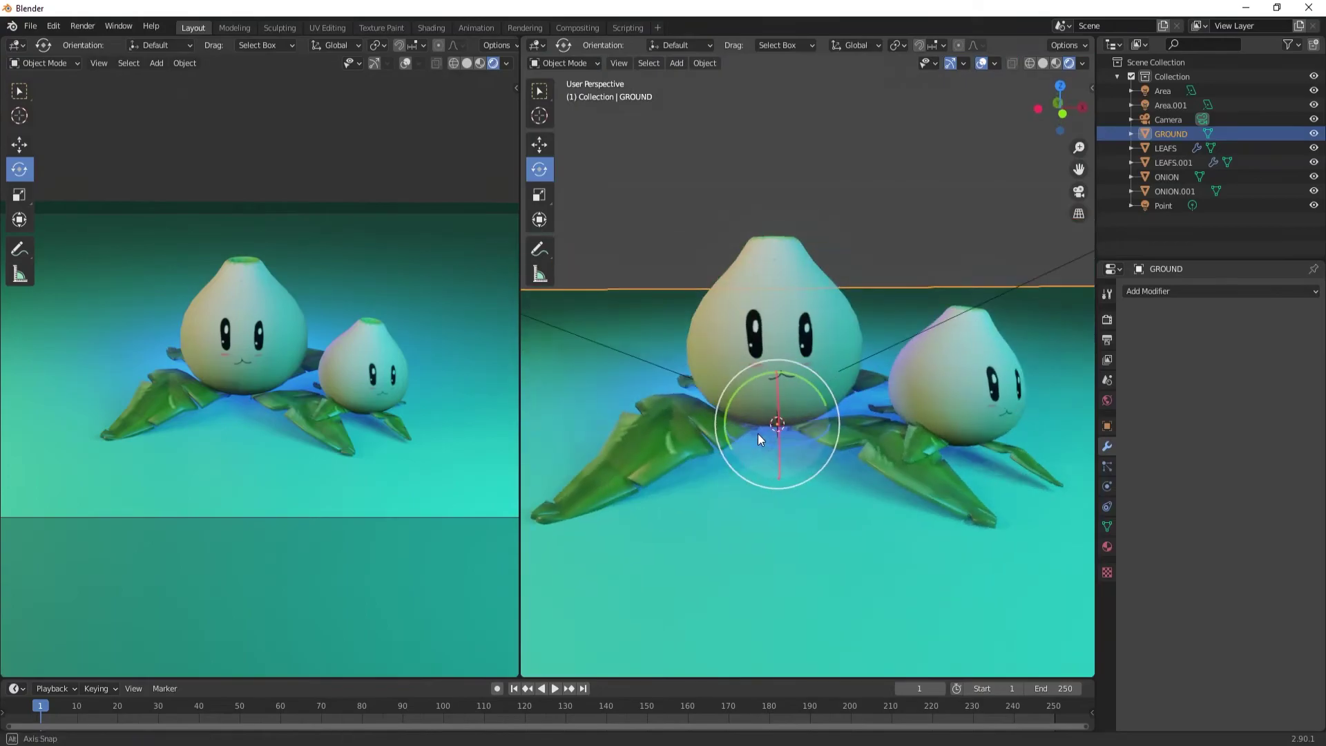
click(1168, 119)
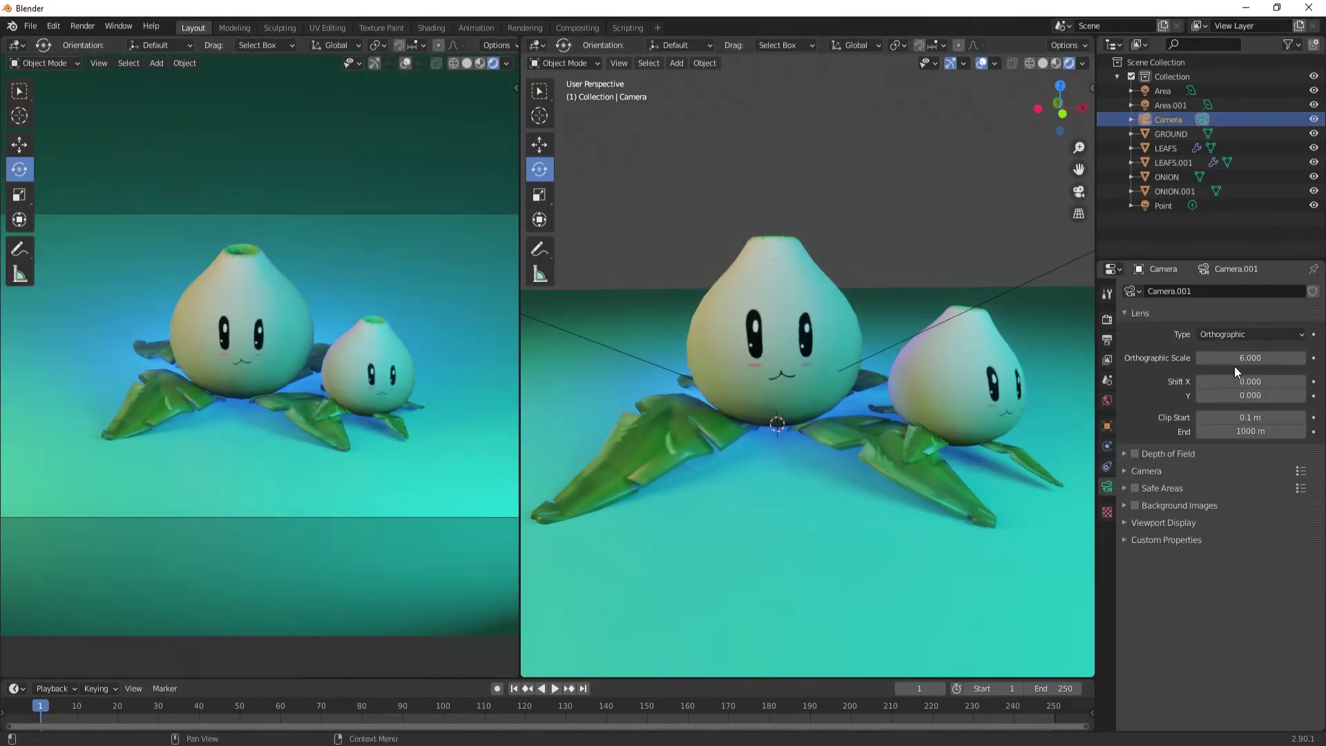
drag(1250, 358, 1222, 358)
scroll(927, 211, down, 3)
key(shift+space)
key(g)
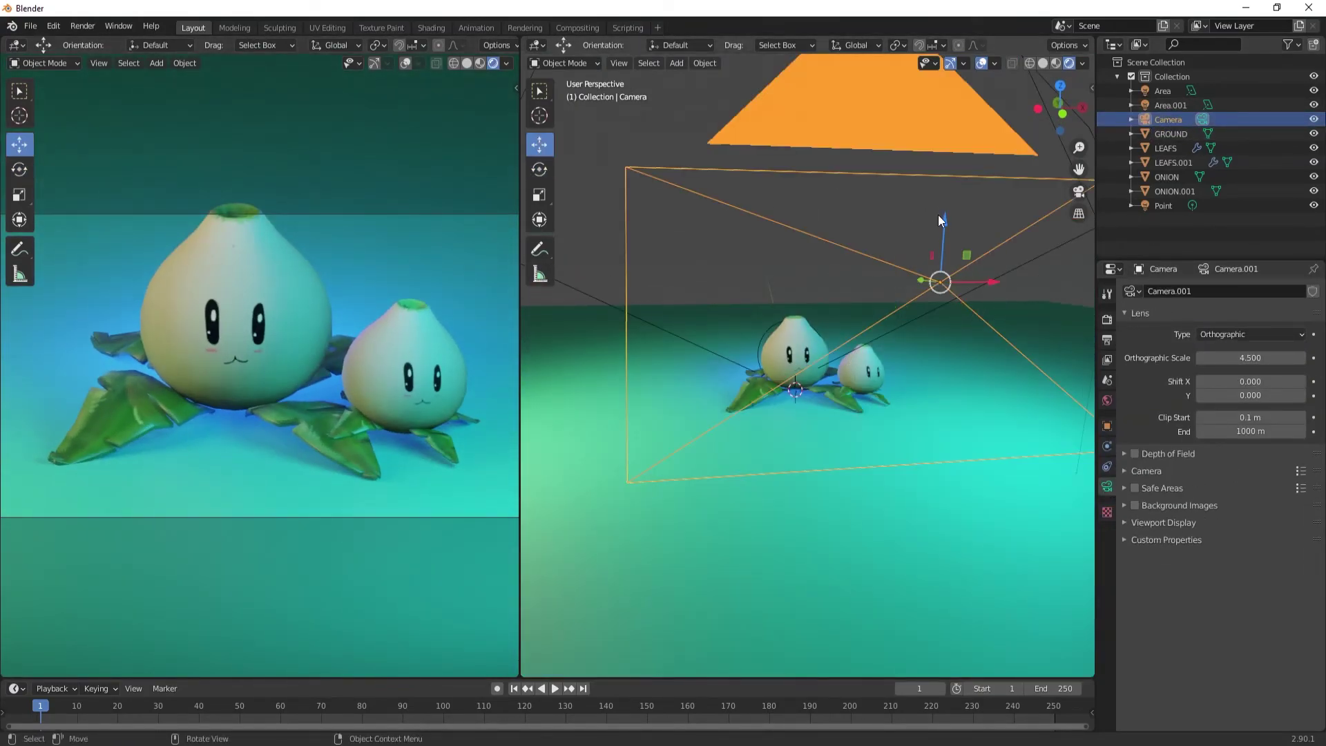
drag(938, 214, 941, 183)
scroll(683, 421, down, 3)
Raise the ground material's specular value for a glossier surface
click(682, 421)
click(1107, 546)
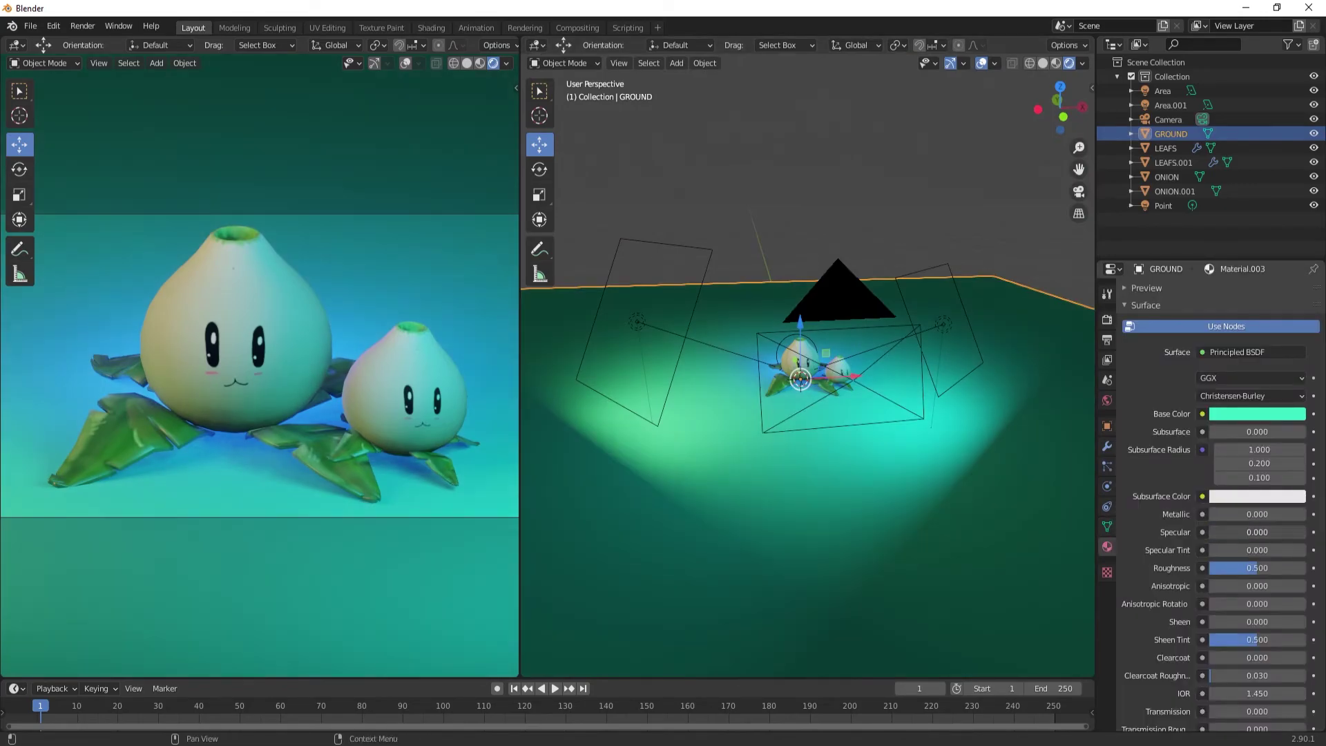
drag(1258, 532, 1264, 532)
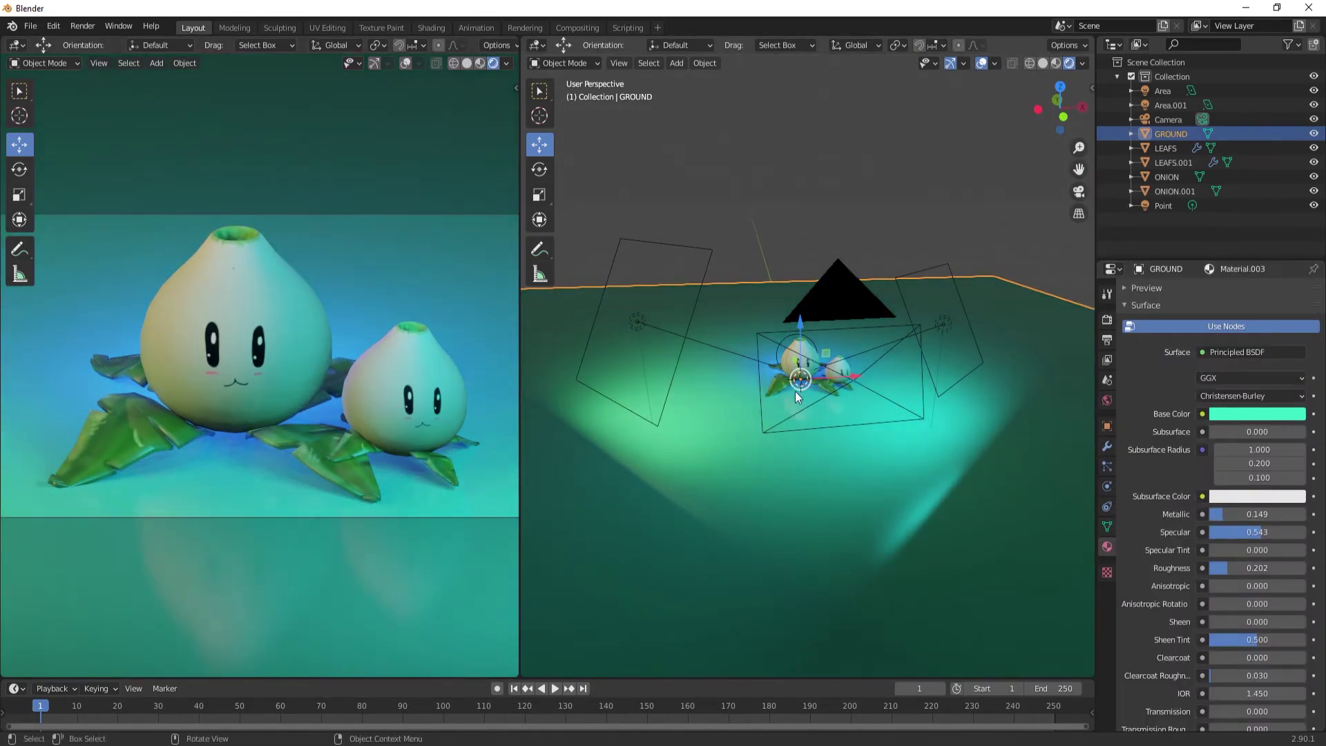
scroll(794, 391, up, 3)
Lift the camera slightly higher along Z
click(910, 367)
key(g)
key(z)
click(946, 346)
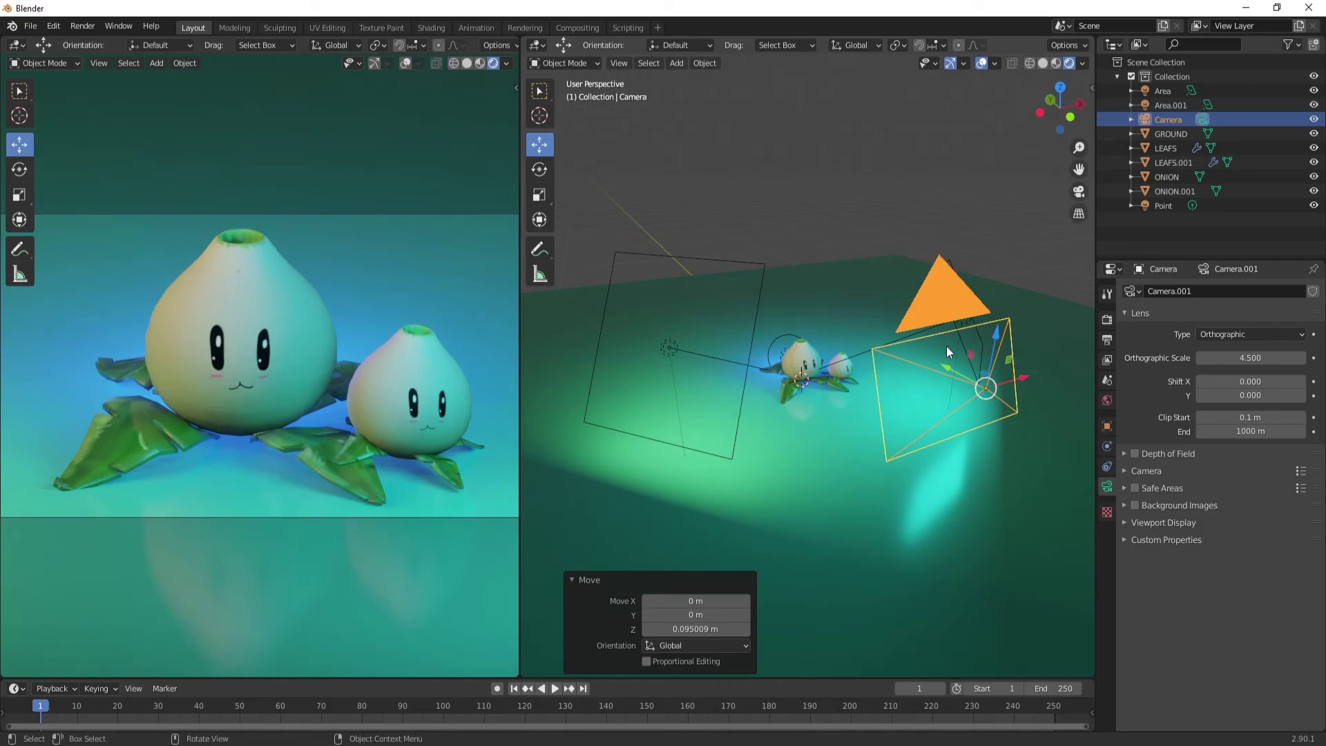
click(1107, 319)
Set the second area light to 500 W and tint it pink
click(669, 347)
click(1107, 487)
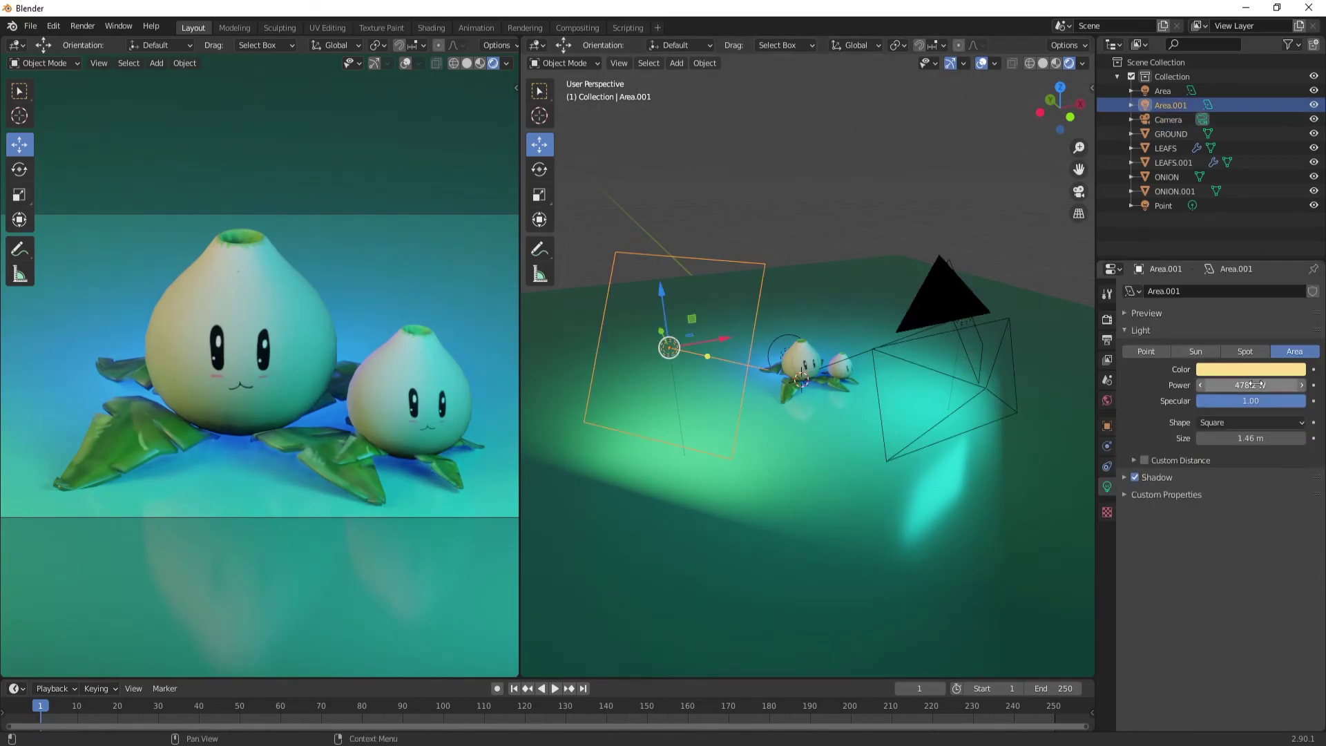
click(1274, 385)
text(100)
key(Return)
text(500)
key(Return)
click(1250, 369)
mouse_move(1236, 221)
mouse_down()
mouse_move(1260, 263)
mouse_move(1257, 245)
mouse_move(1192, 244)
mouse_move(1203, 266)
mouse_up()
Tint the point light yellow-orange
click(788, 356)
click(1250, 369)
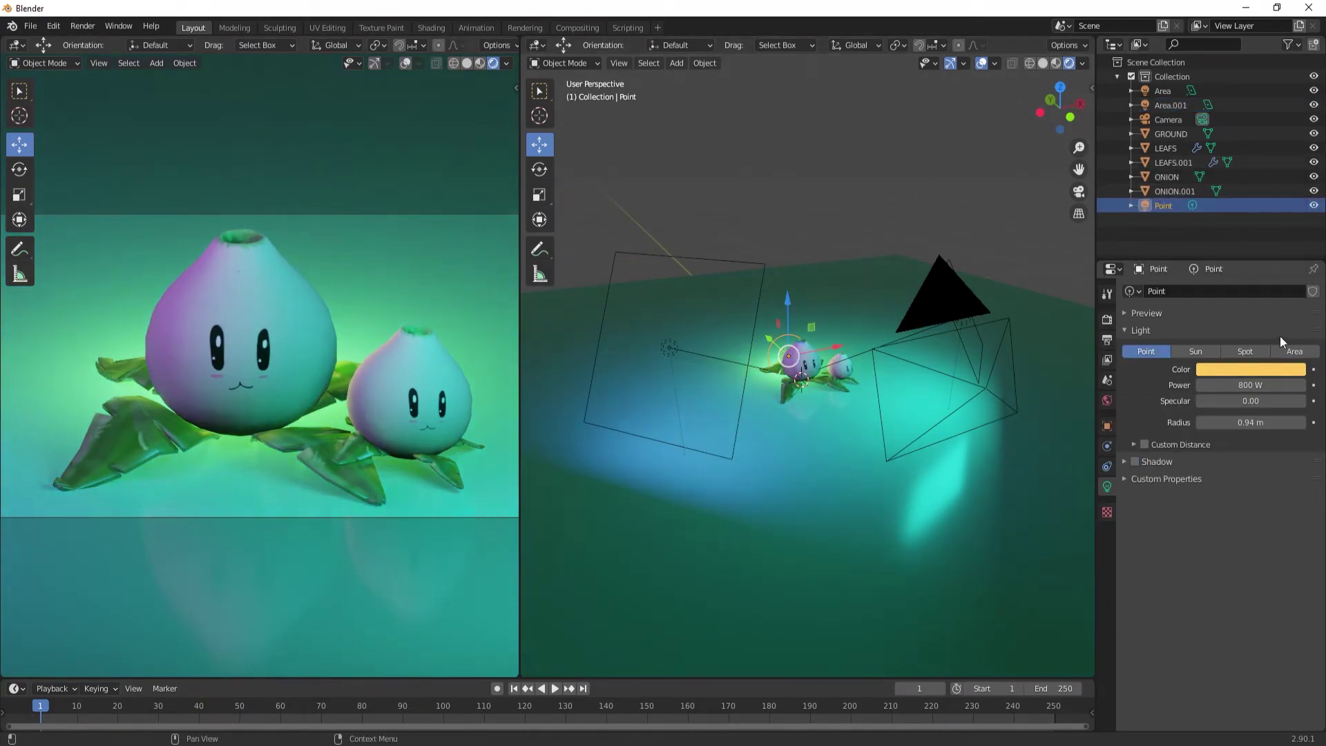
mouse_move(815, 387)
middle_down()
mouse_move(872, 408)
mouse_move(786, 393)
mouse_move(835, 363)
middle_up()
scroll(786, 392, down, 5)
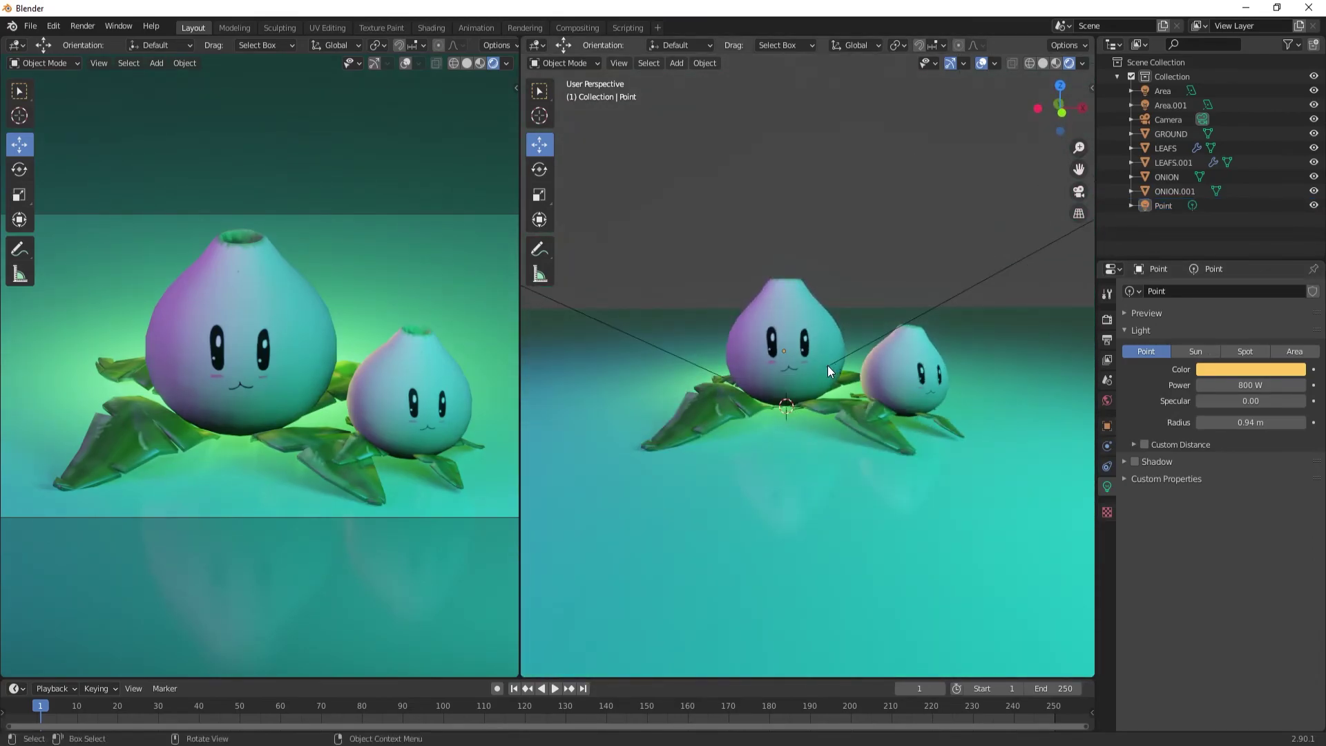
click(56, 27)
Render the camera view and begin saving it as onion1.png
click(104, 79)
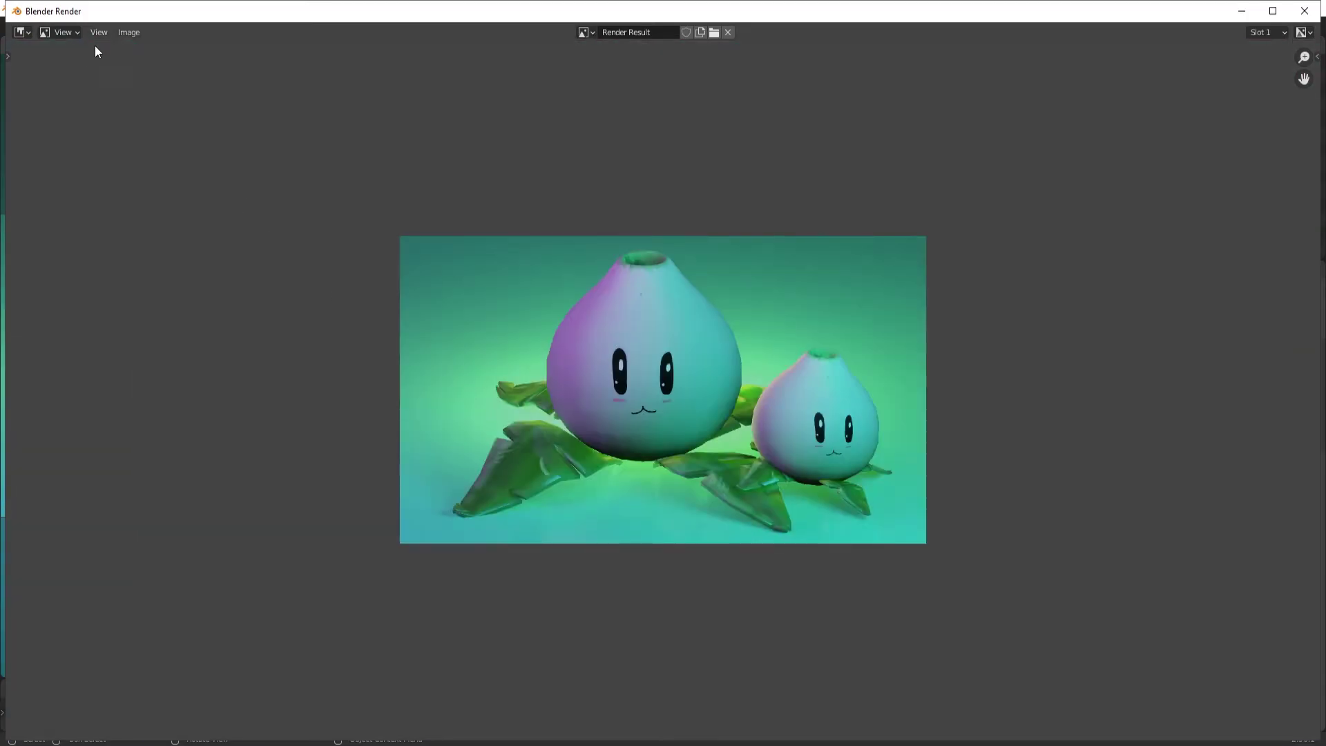
click(128, 31)
click(142, 131)
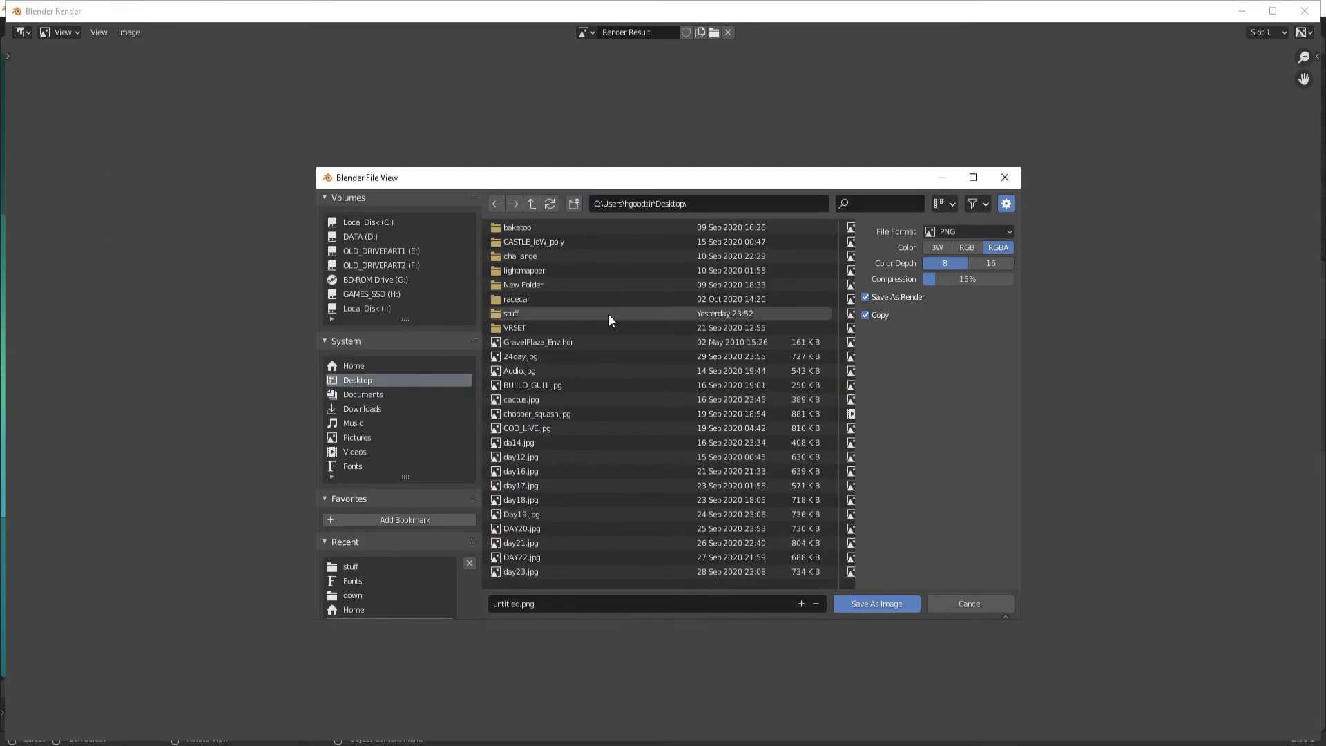
click(609, 603)
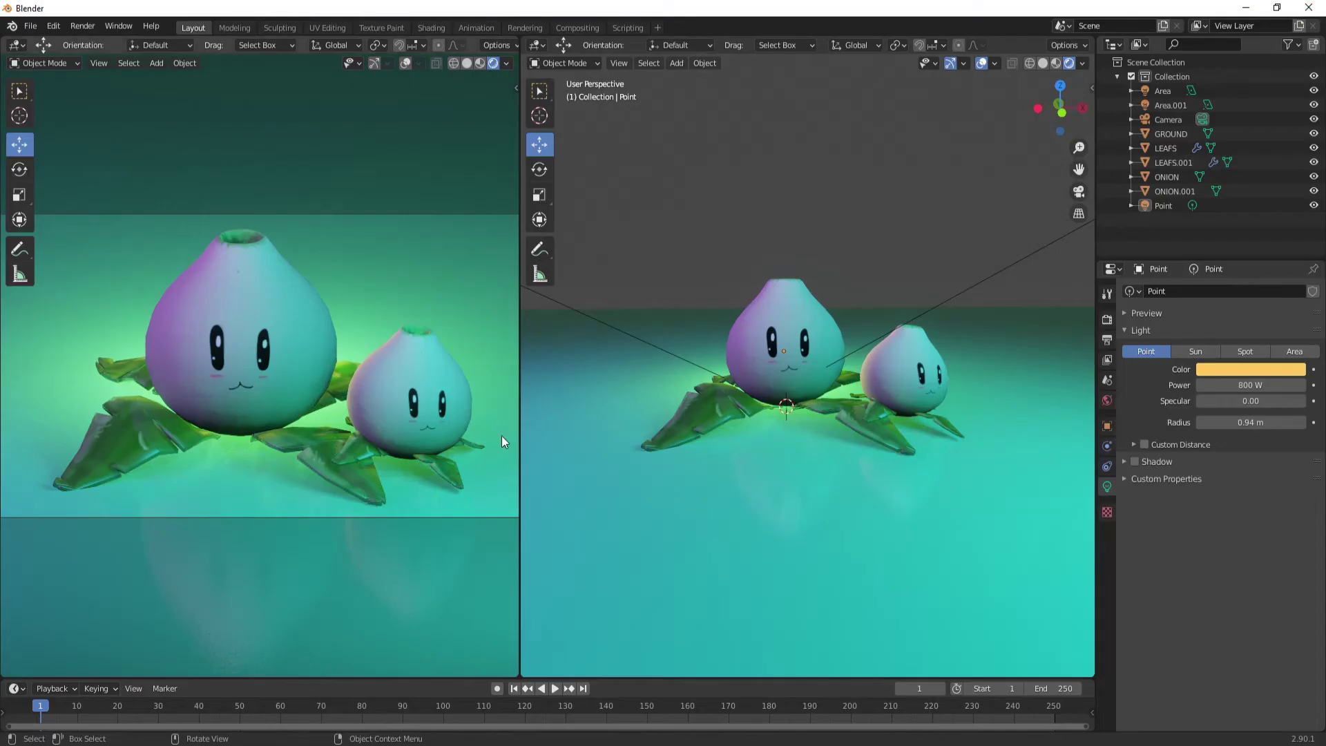
Tint the point light magenta
click(1250, 370)
drag(1236, 228, 1268, 272)
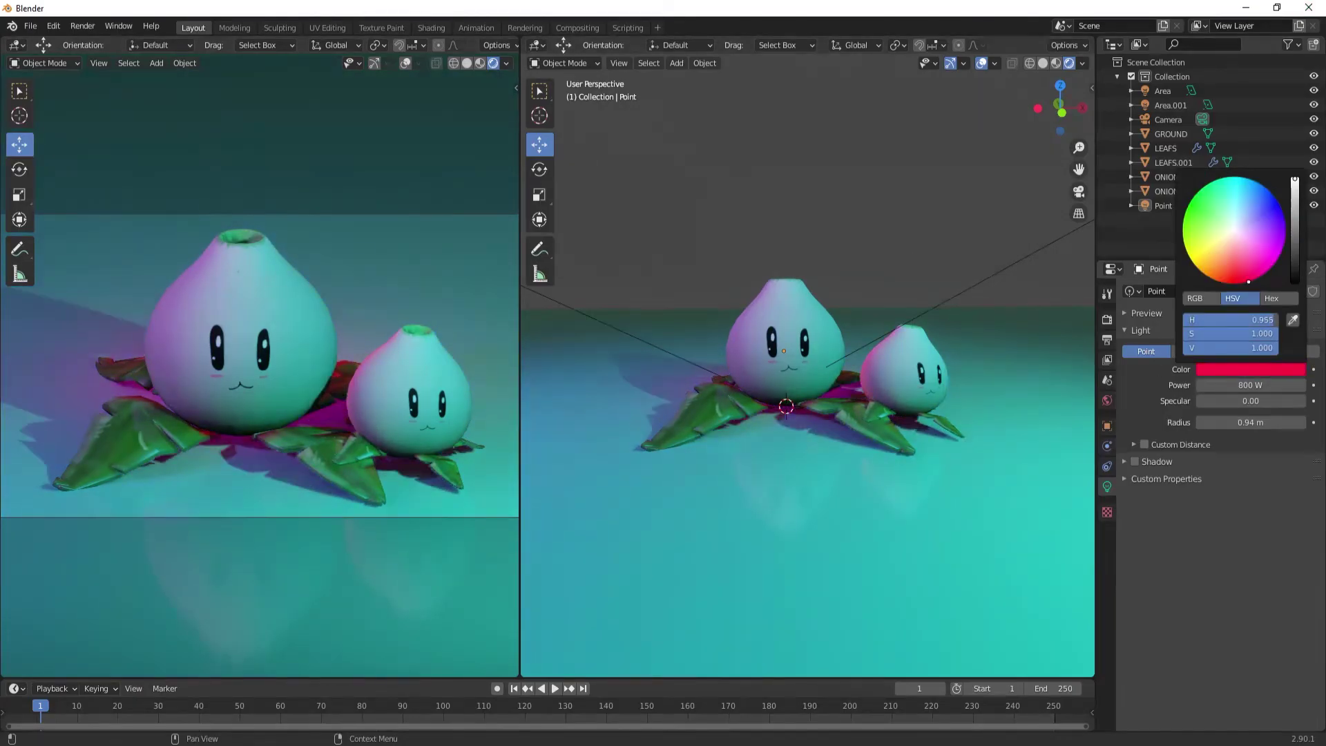
scroll(847, 276, down, 3)
scroll(757, 281, down, 2)
Re-render, save the image as onion1.png, and close the render window
click(82, 26)
click(104, 79)
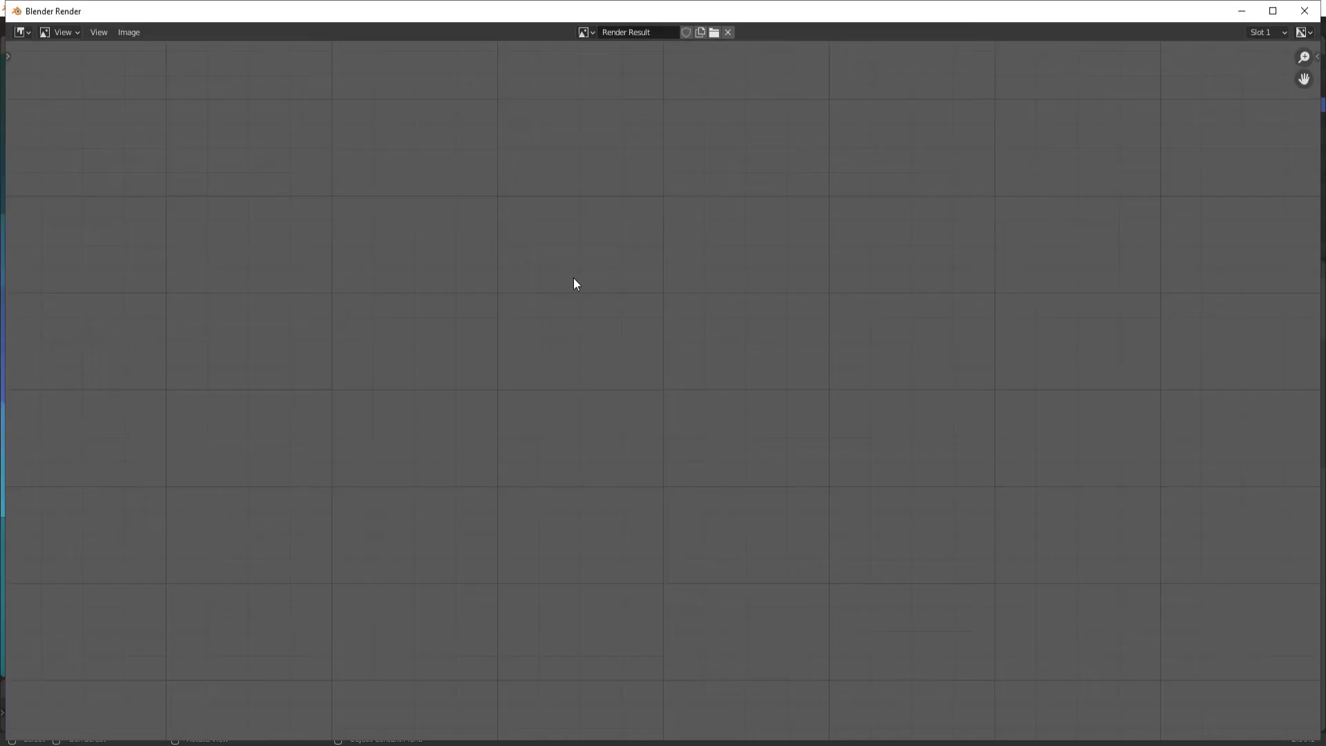
key(shift+alt+s)
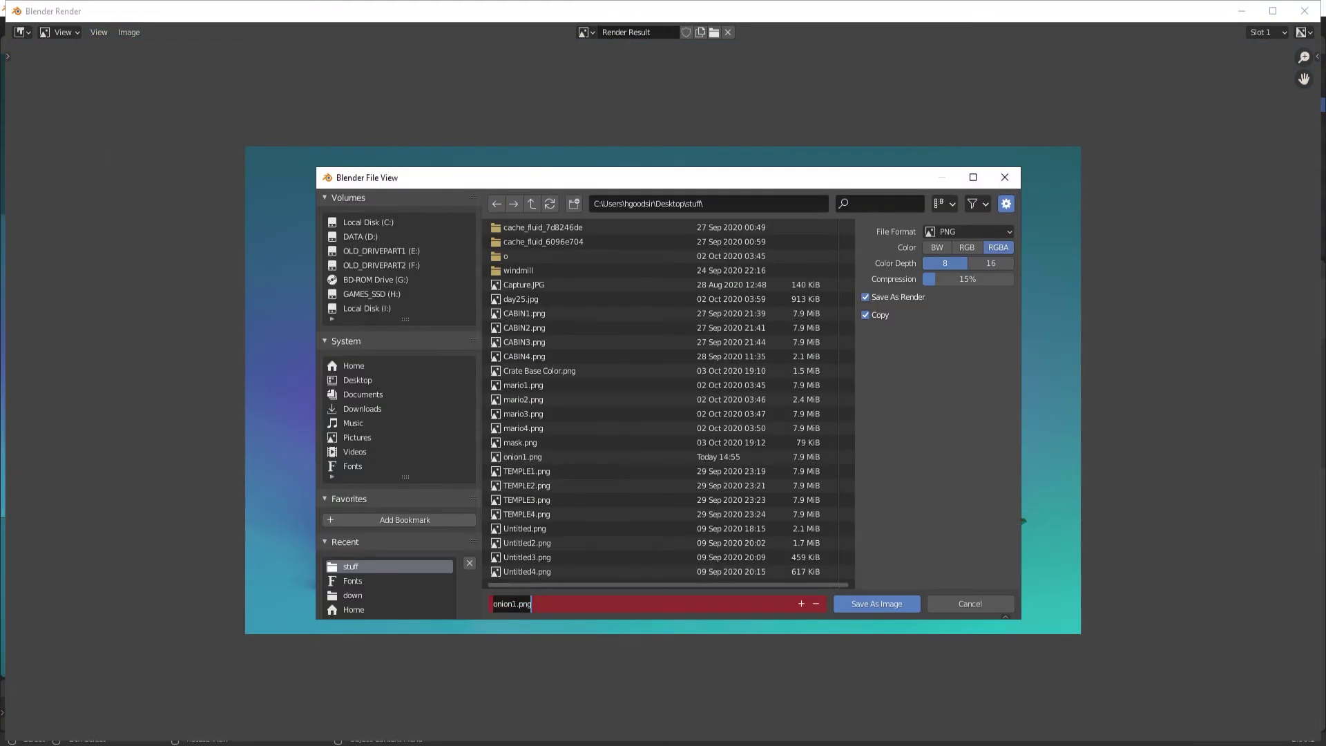
click(876, 604)
key(Escape)
Adjust both area lights' colours and set the ground base colour to green
click(1251, 370)
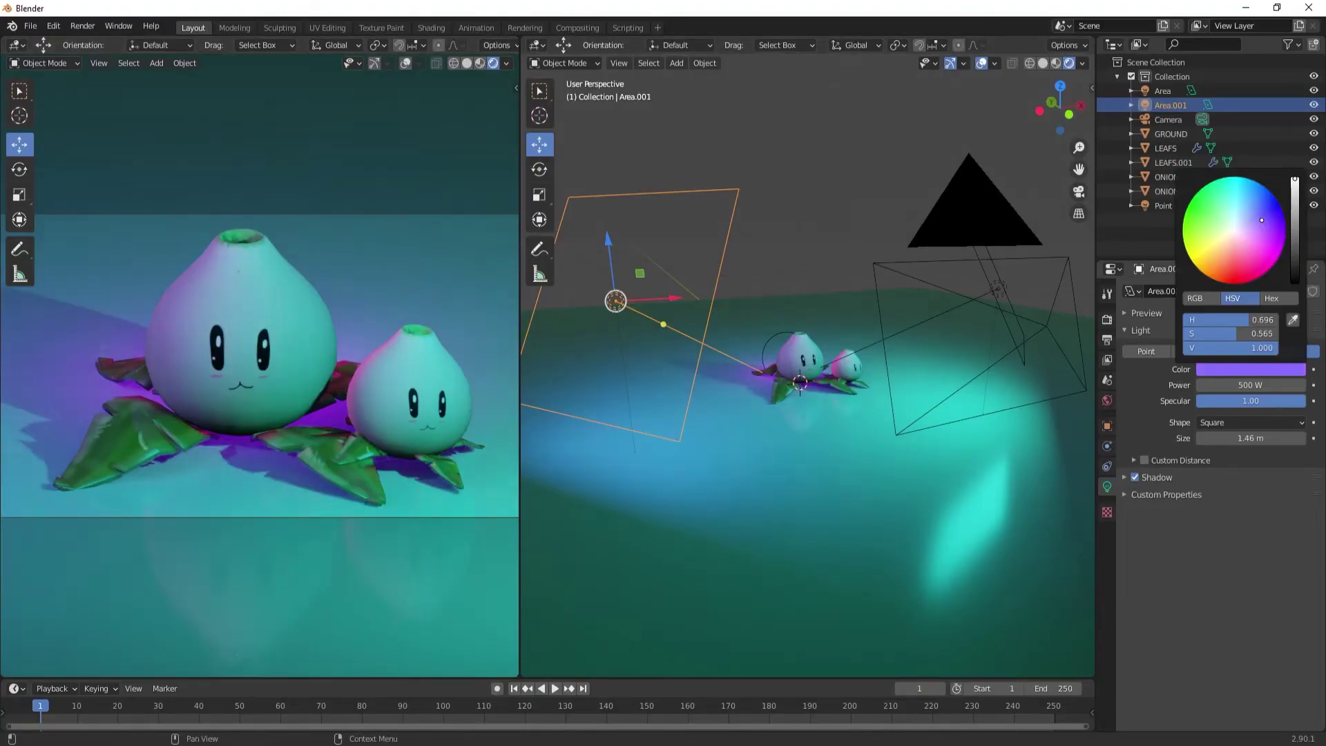
click(998, 288)
click(1250, 369)
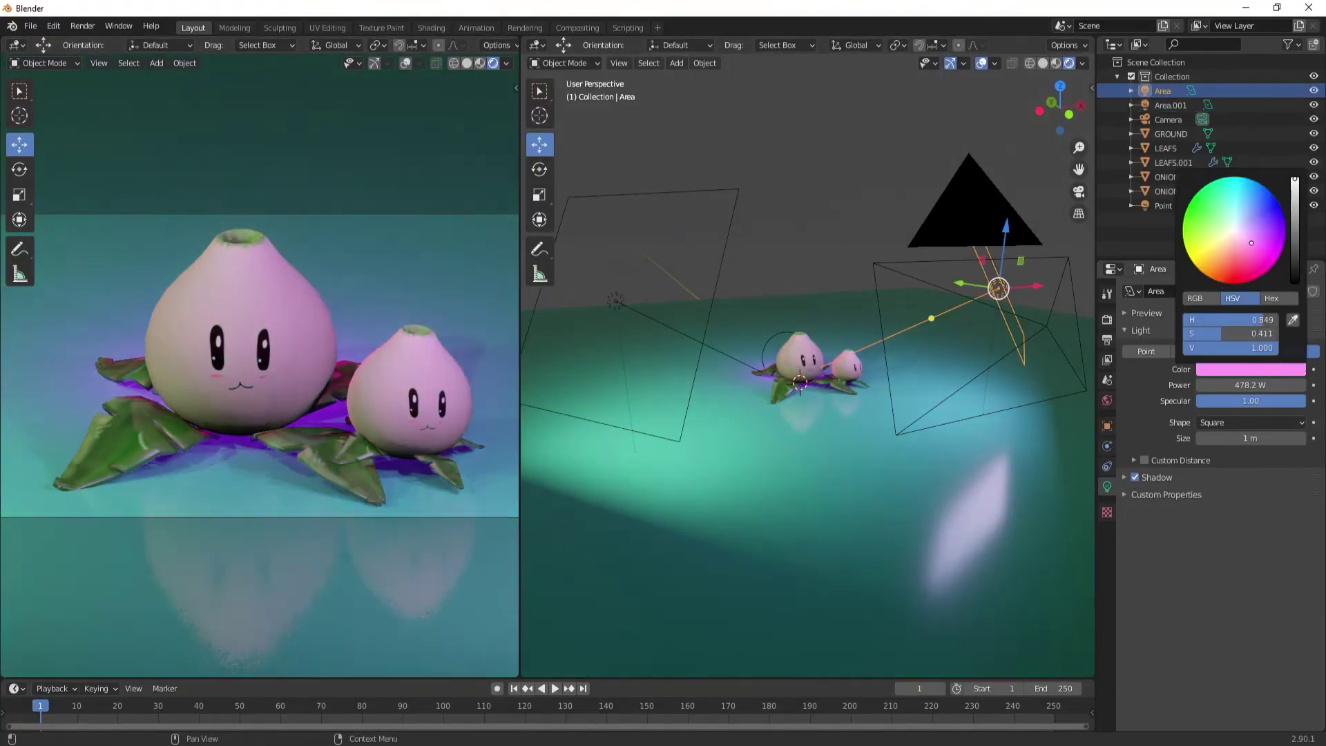
click(1064, 451)
click(1107, 547)
click(1250, 414)
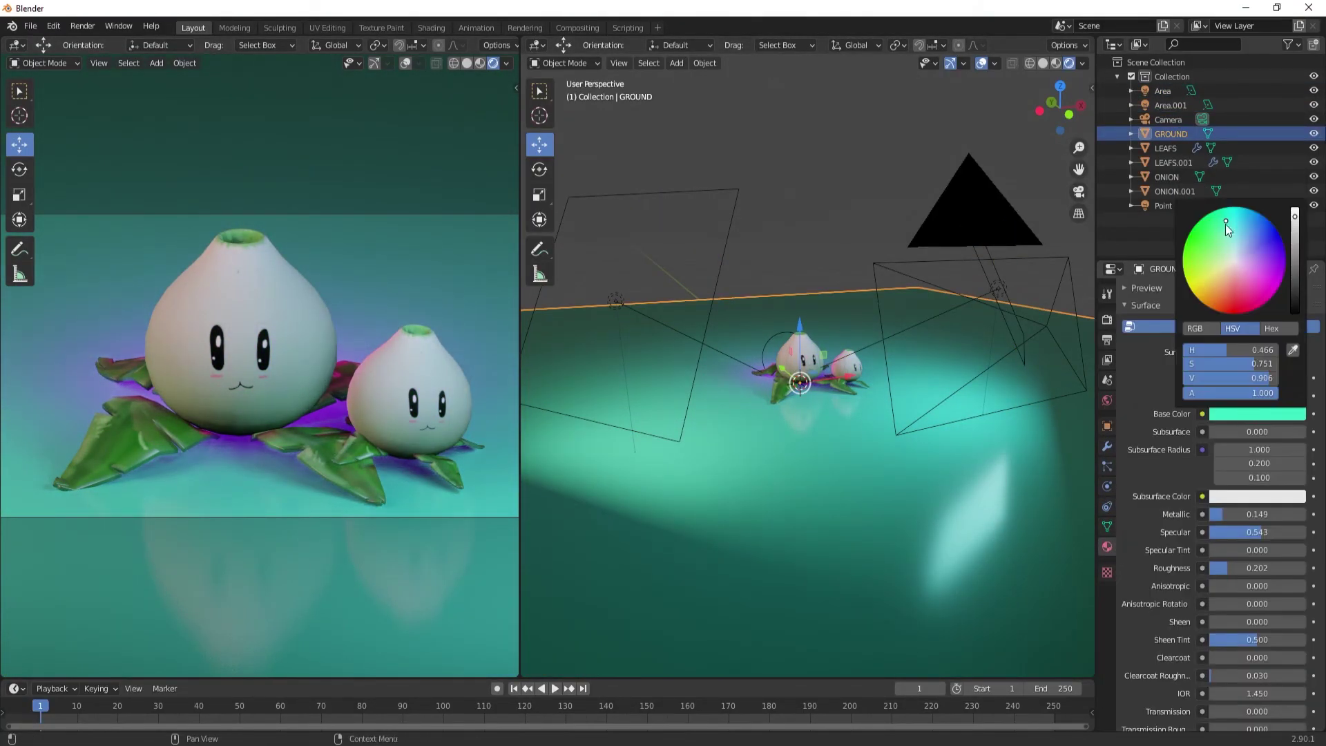
mouse_move(1225, 224)
mouse_down()
mouse_move(1208, 207)
mouse_move(1229, 256)
mouse_up()
Make the point light light blue, render, and save the image as onion2.png
click(786, 357)
click(1236, 369)
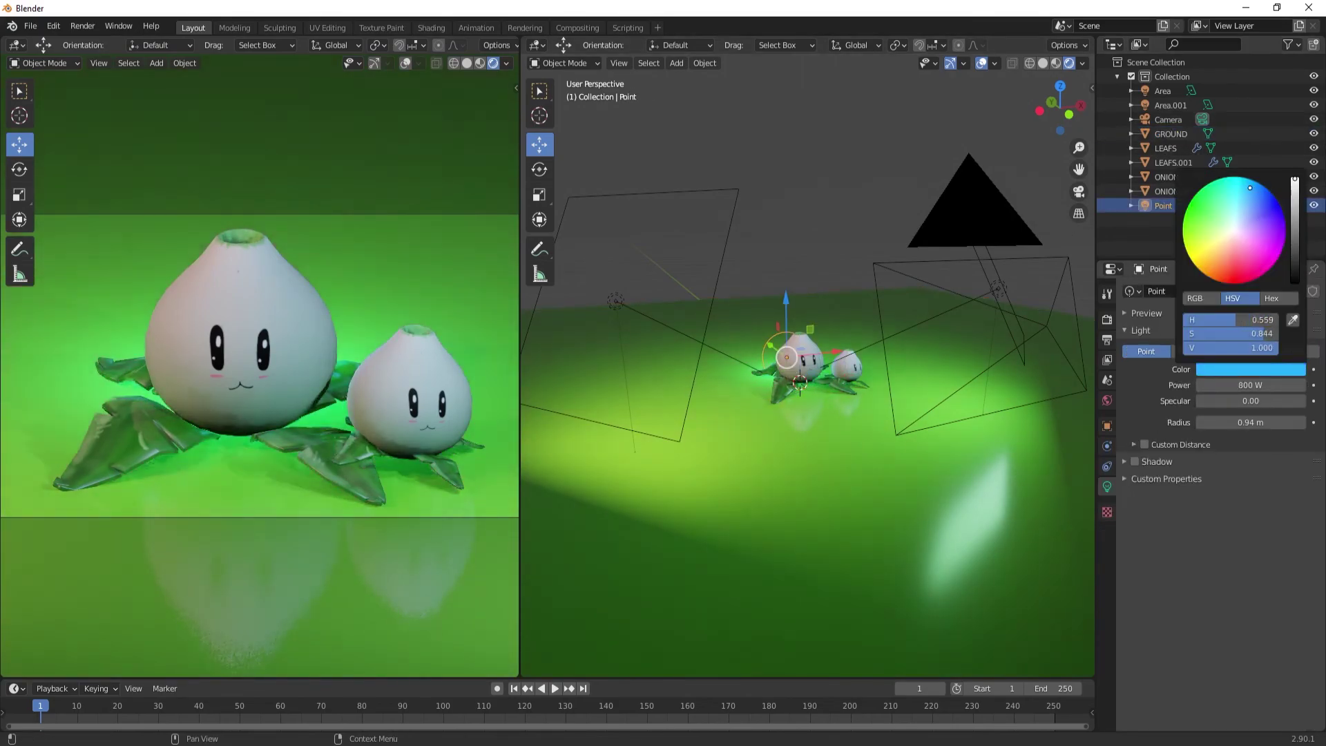
click(83, 26)
click(117, 42)
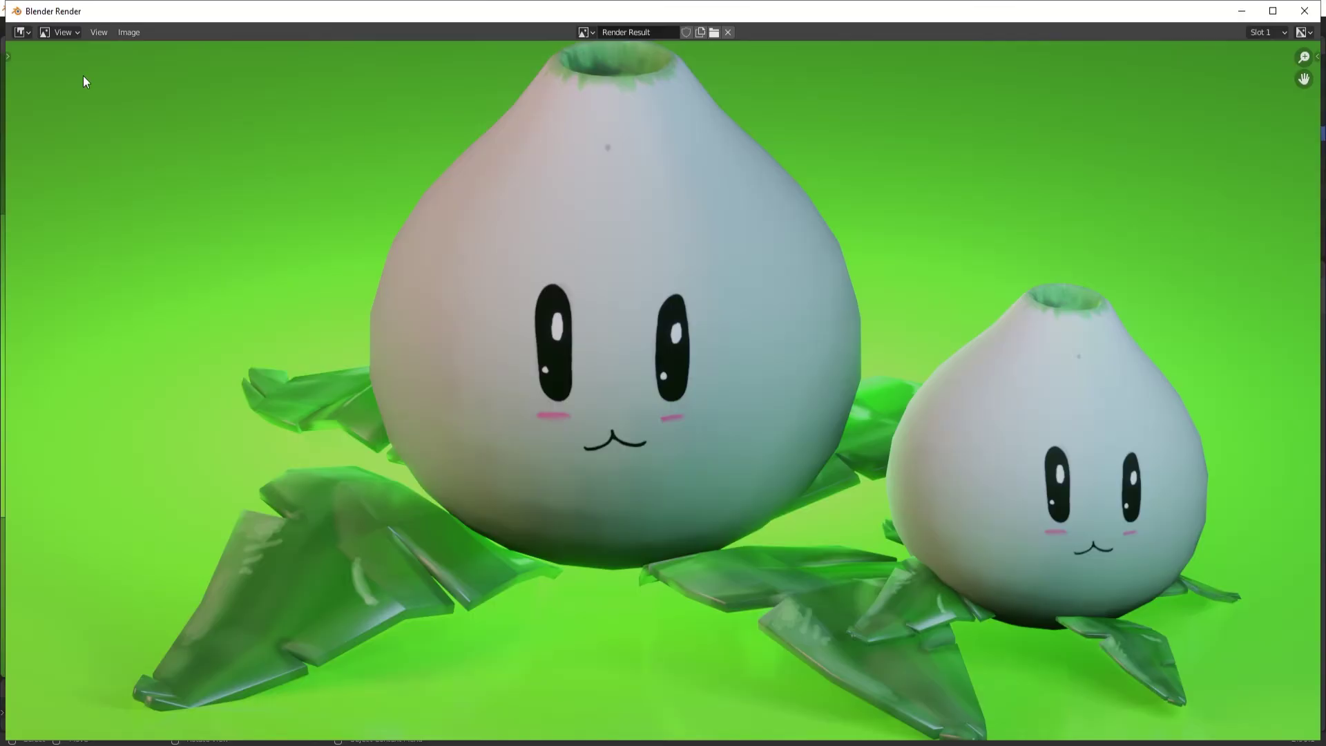
click(99, 32)
click(150, 146)
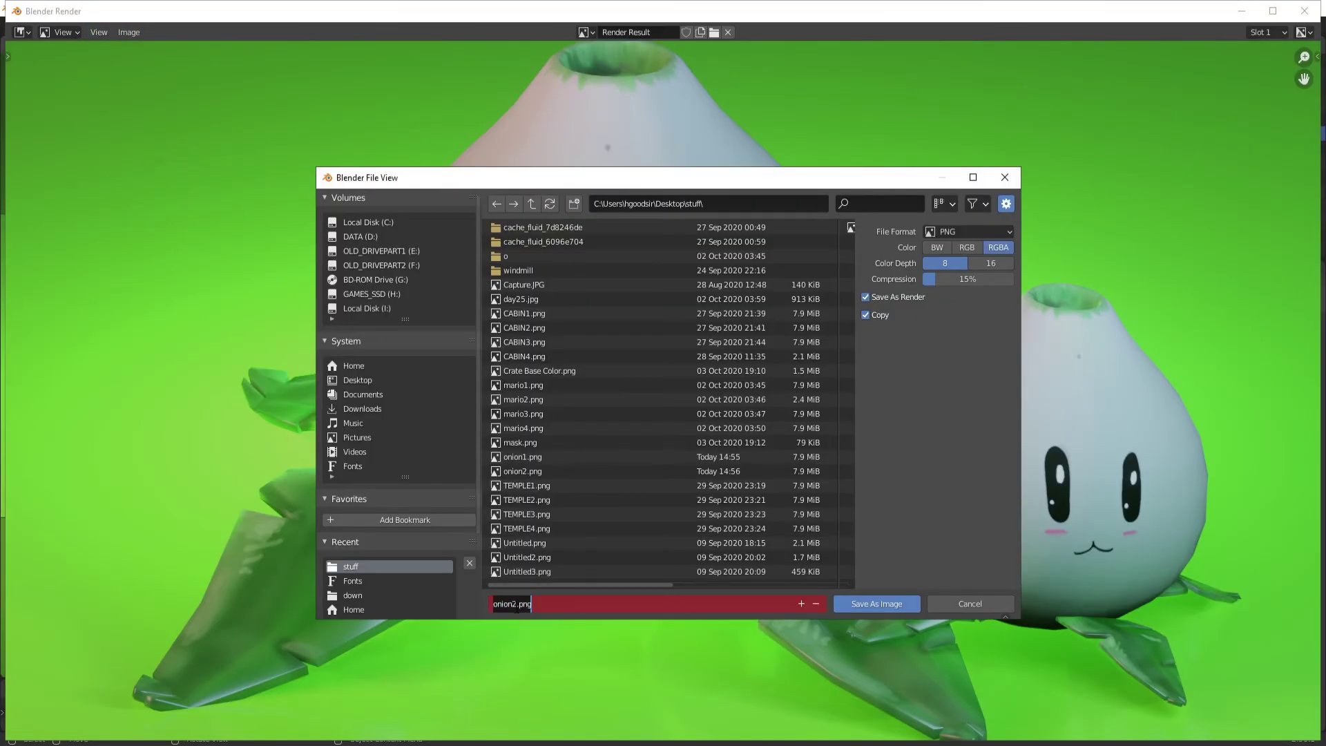
key(Return)
Save the project as ONION.blend and close Blender
scroll(627, 361, up, 3)
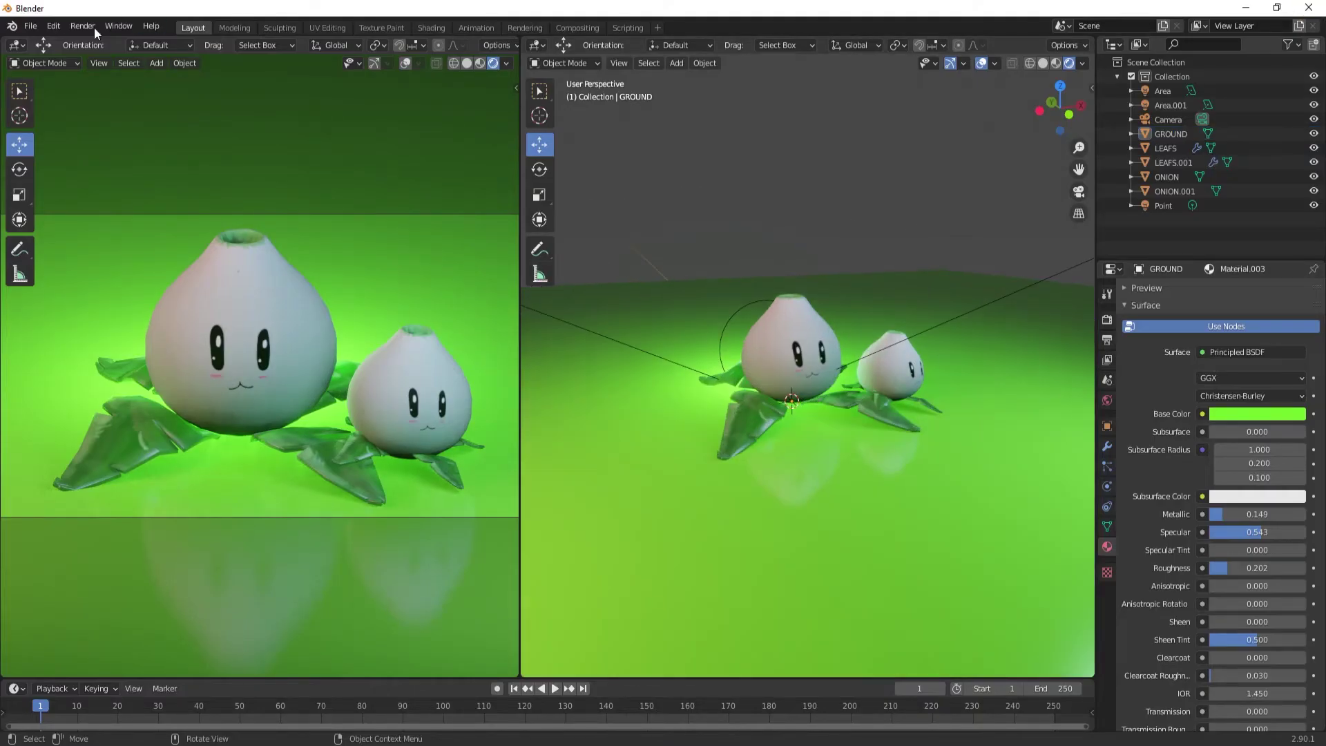
click(31, 26)
click(69, 137)
text(ONION)
click(849, 610)
click(1309, 8)
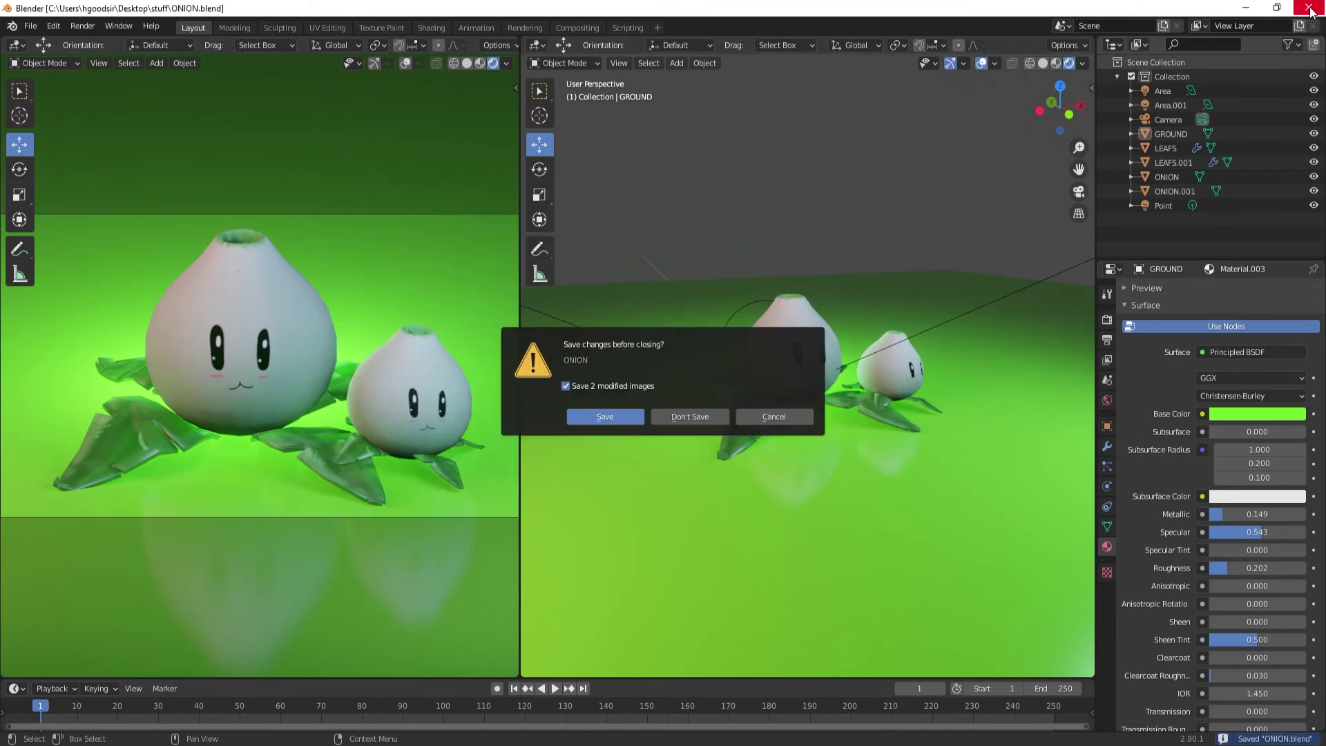